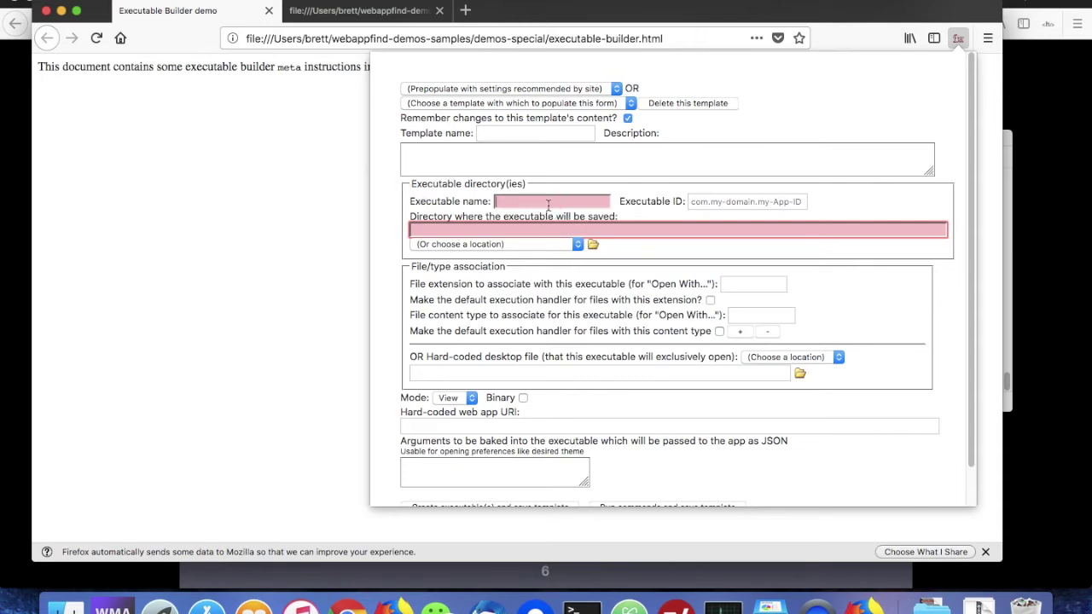
# Step: Examine the save-location choices for the executable and pick Desktop as its directory
pyautogui.click(428, 193)
pyautogui.click(726, 202)
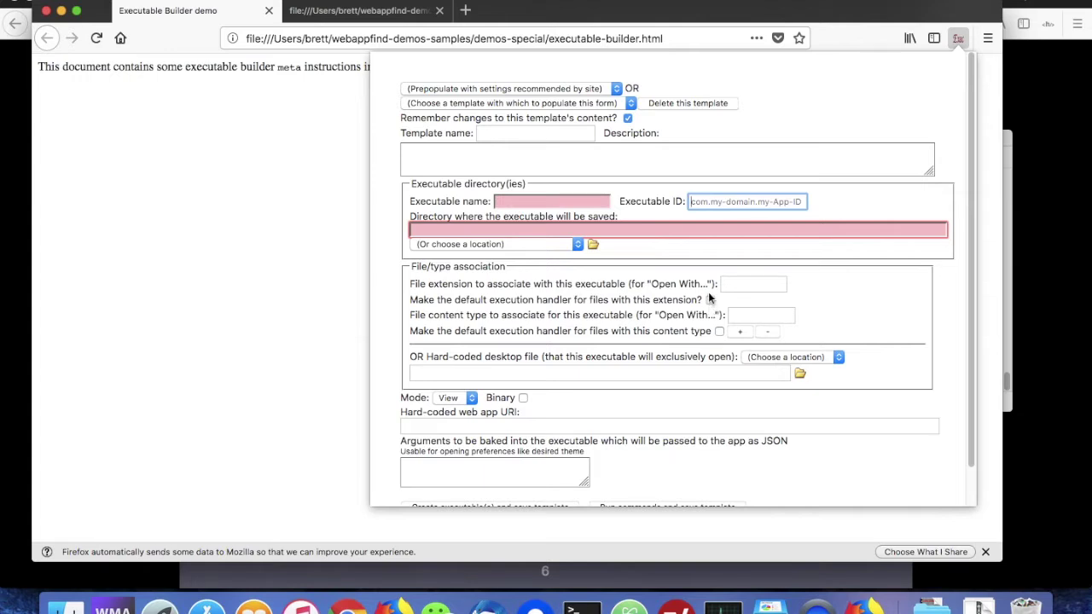
pyautogui.click(555, 245)
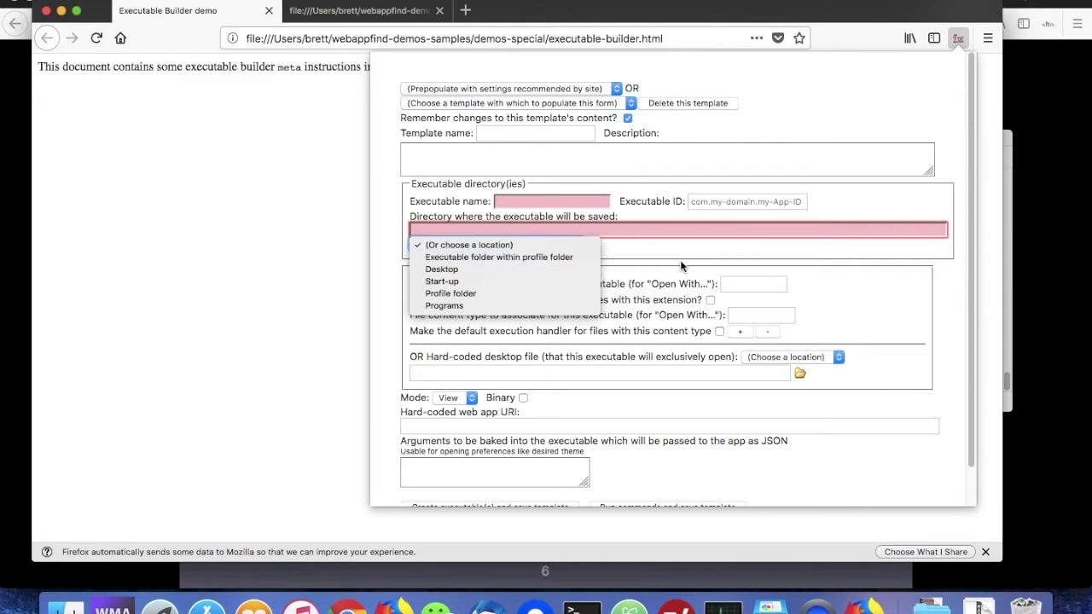
pyautogui.click(632, 265)
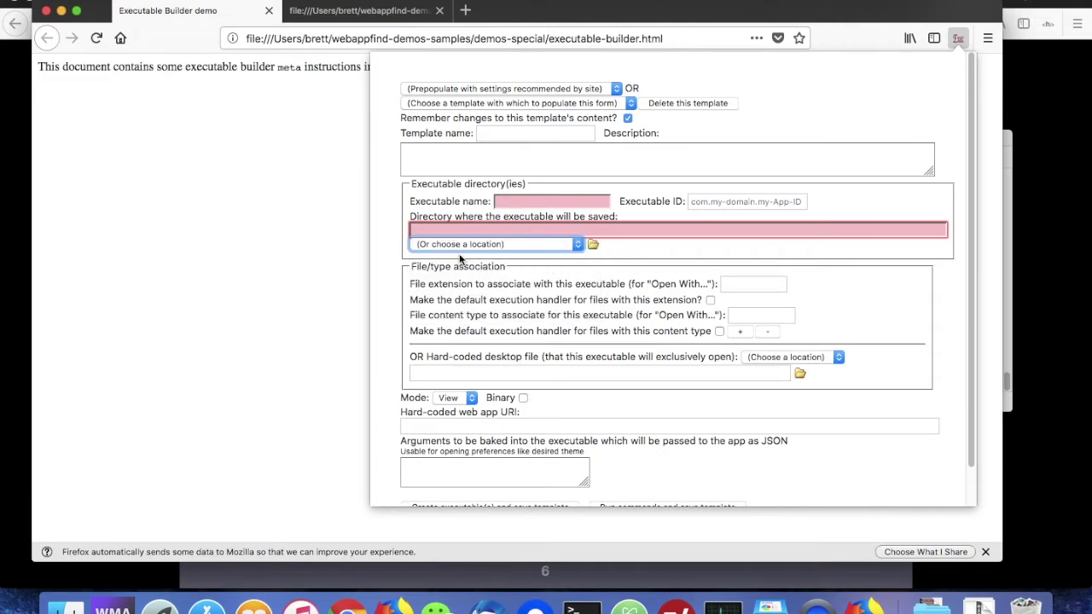
pyautogui.click(520, 245)
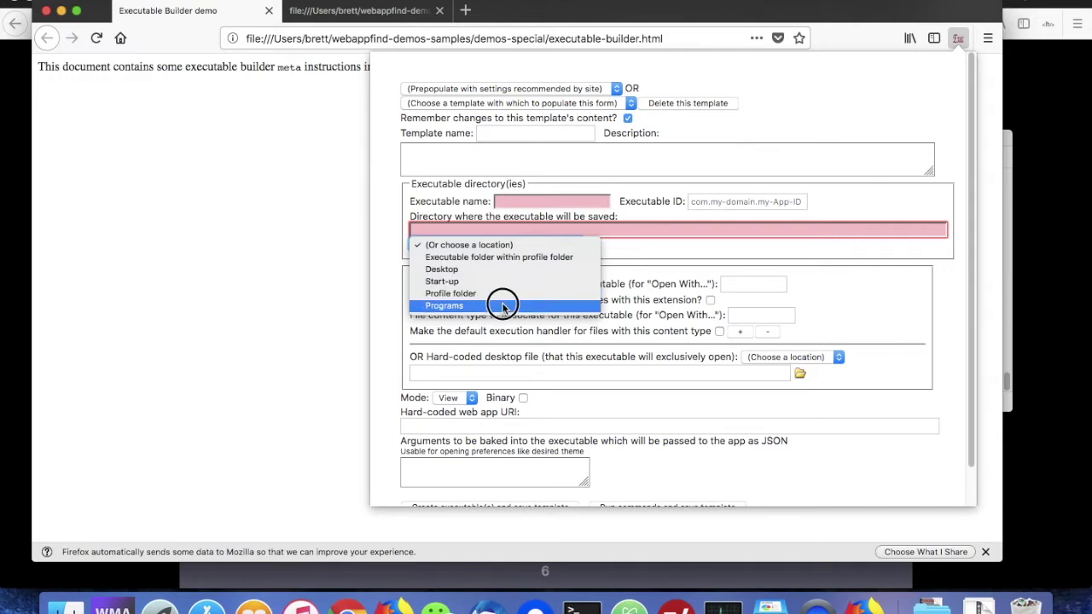
pyautogui.click(547, 257)
pyautogui.click(528, 247)
pyautogui.click(523, 258)
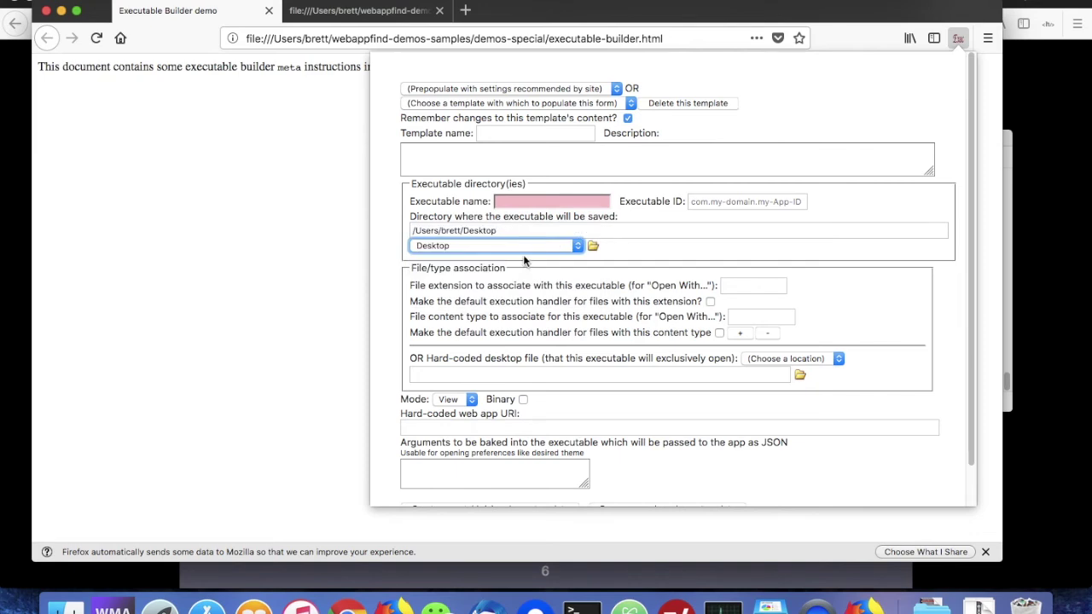
pyautogui.click(516, 231)
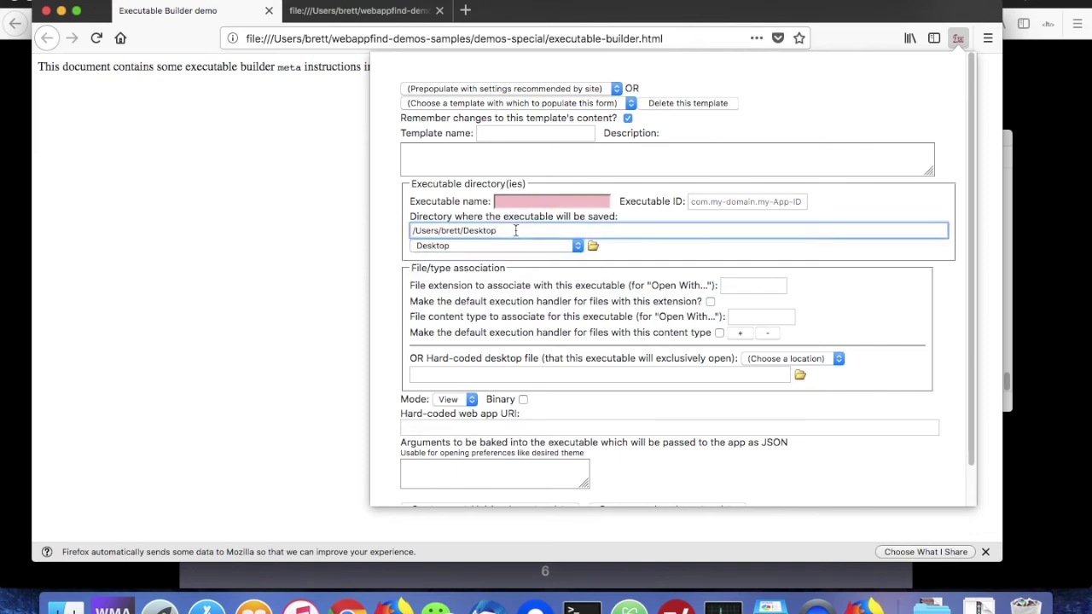
# Step: Name the executable Edit HTML and enter a reverse-domain executable ID ending in editHTMLtest
pyautogui.click(532, 205)
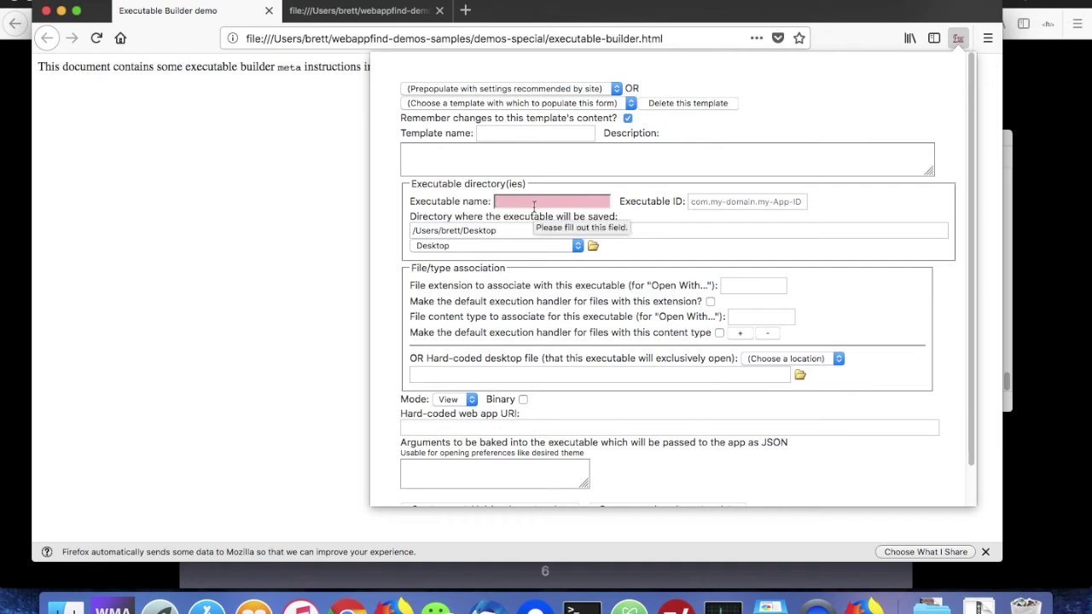
pyautogui.write('Edit HTML')
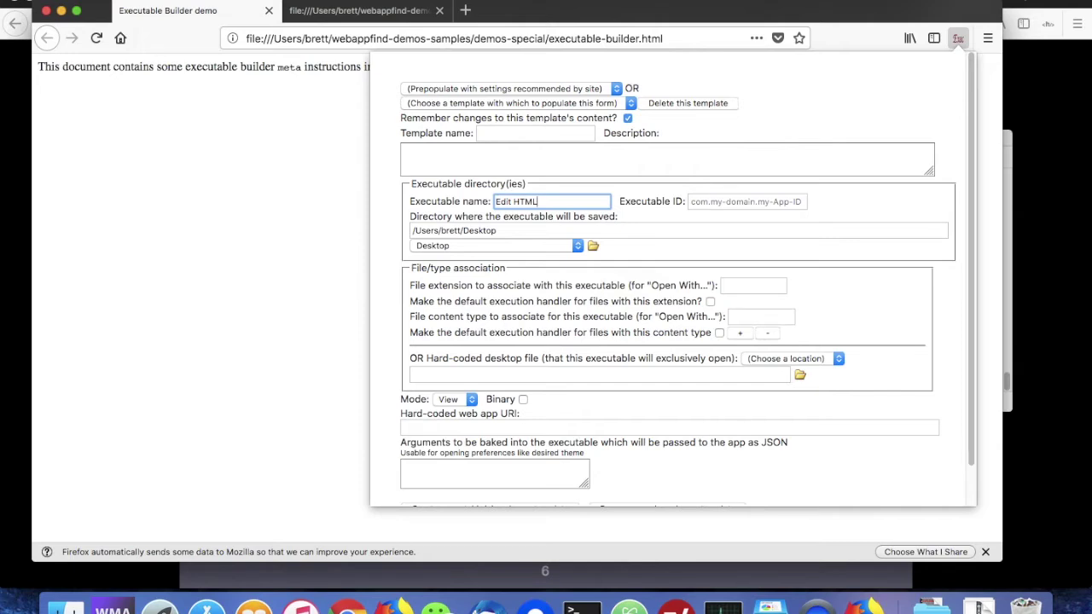
pyautogui.click(747, 201)
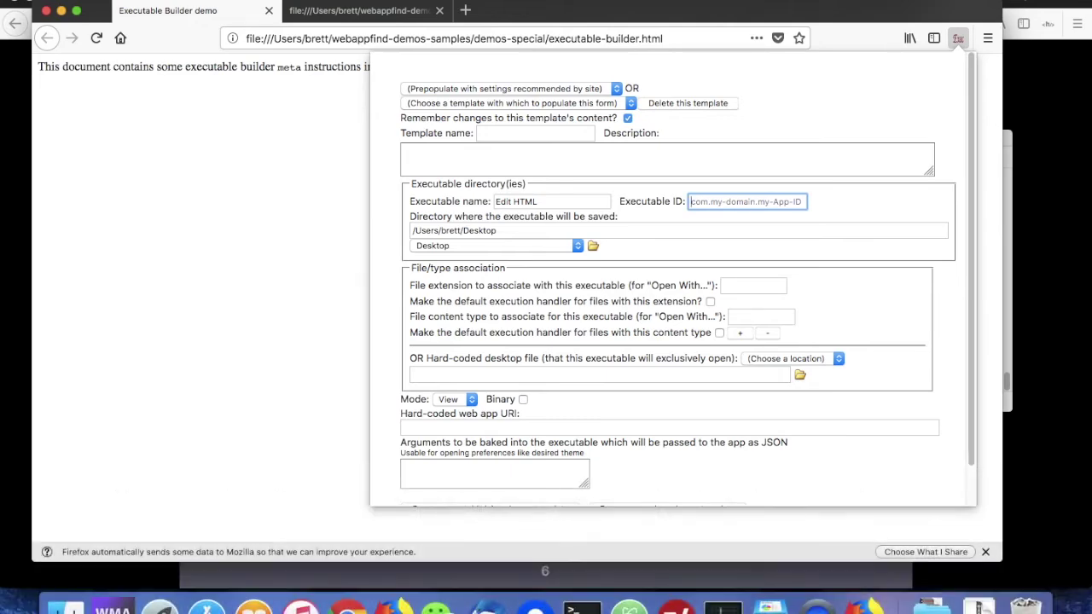
pyautogui.write('me.-brett')
pyautogui.press('BackSpace')
pyautogui.press('BackSpace')
pyautogui.press('BackSpace')
pyautogui.press('BackSpace')
pyautogui.press('BackSpace')
pyautogui.press('BackSpace')
pyautogui.write('bret-tzamir')
pyautogui.press('BackSpace')
pyautogui.press('BackSpace')
pyautogui.press('BackSpace')
pyautogui.press('BackSpace')
pyautogui.press('BackSpace')
pyautogui.press('BackSpace')
pyautogui.press('BackSpace')
pyautogui.write('t-zamir.editHTMLtest')
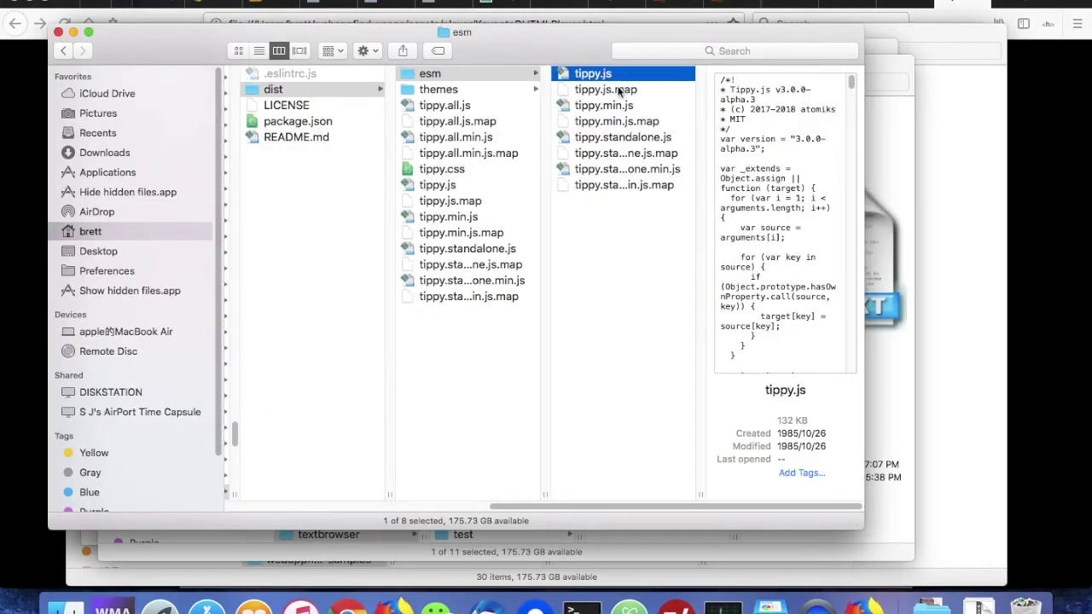
# Step: In Finder, examine the Get Info details of tippy.js, including its default application, and close the info window
pyautogui.rightClick(602, 75)
pyautogui.moveTo(624, 100)
pyautogui.click(562, 75)
pyautogui.press('super+i')
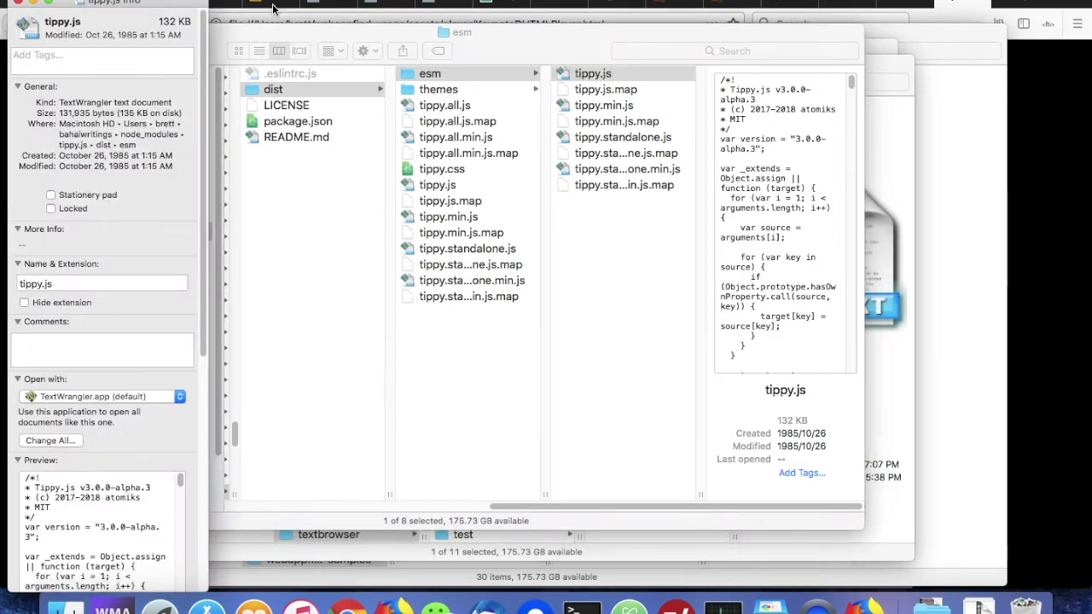
pyautogui.click(587, 77)
pyautogui.click(96, 0)
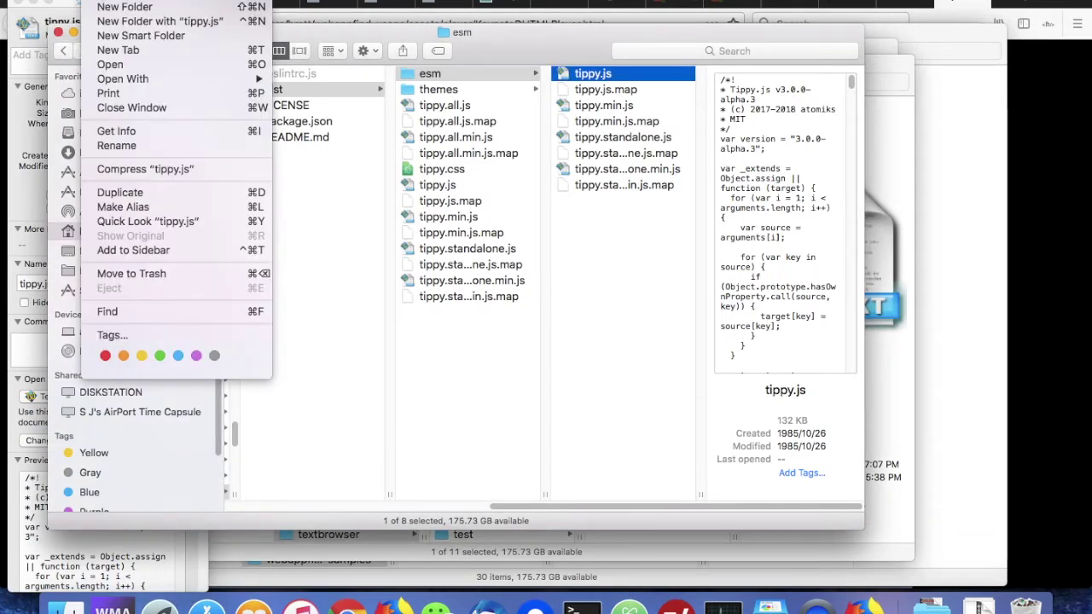
pyautogui.click(116, 130)
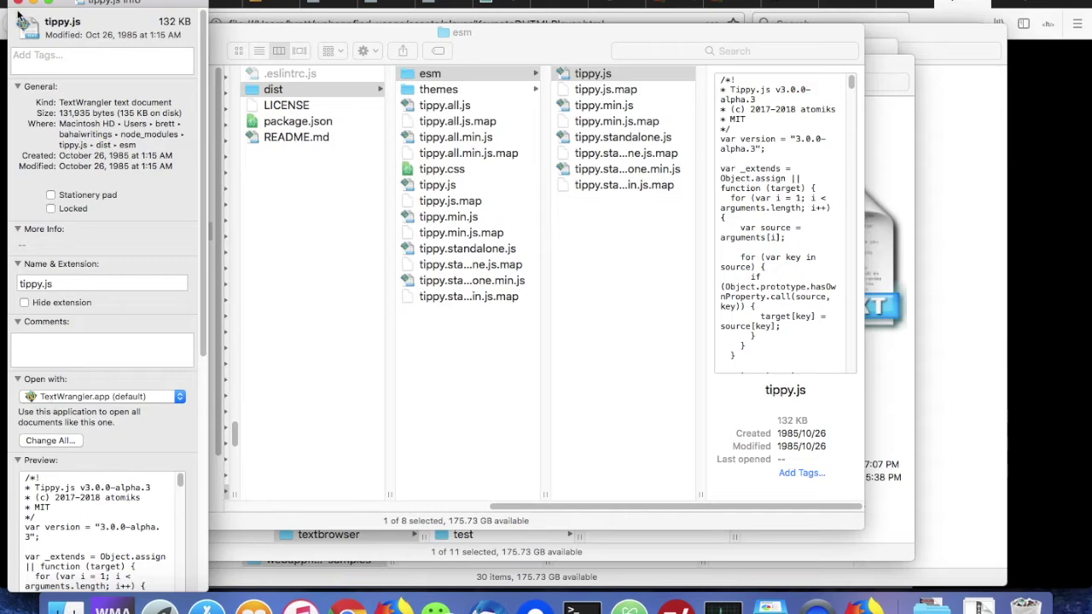
pyautogui.click(16, 7)
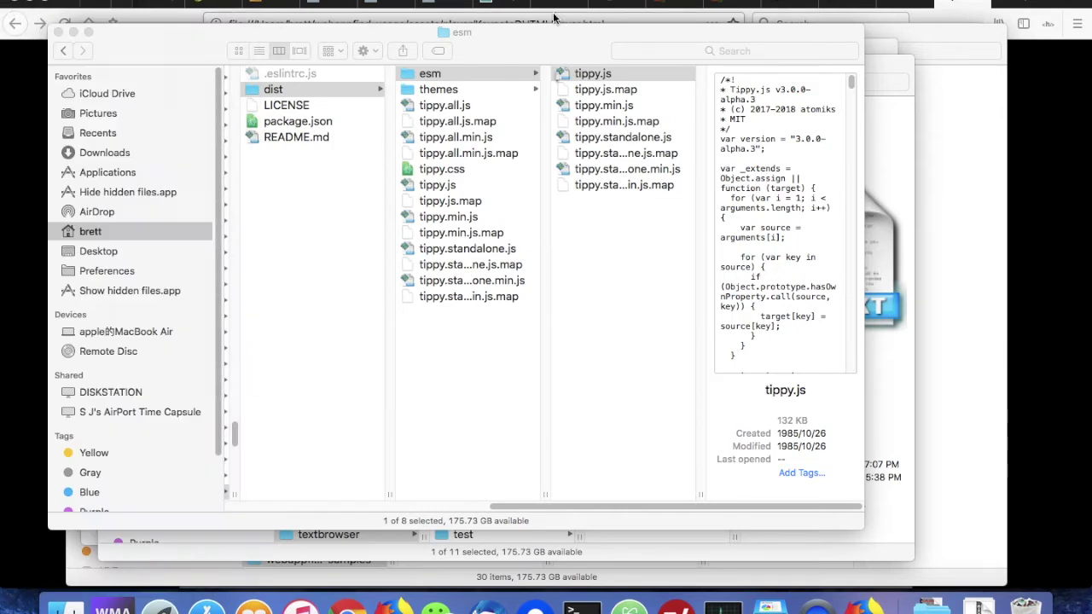
# Step: Examine the Open With list of applications for tippy.js and dismiss it
pyautogui.rightClick(600, 78)
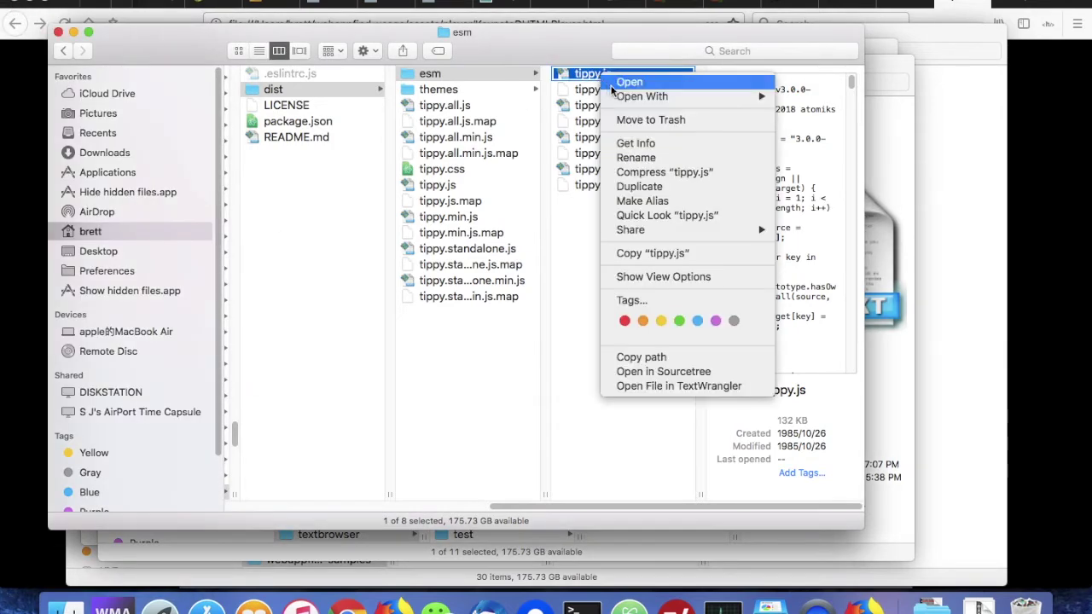
pyautogui.moveTo(619, 96)
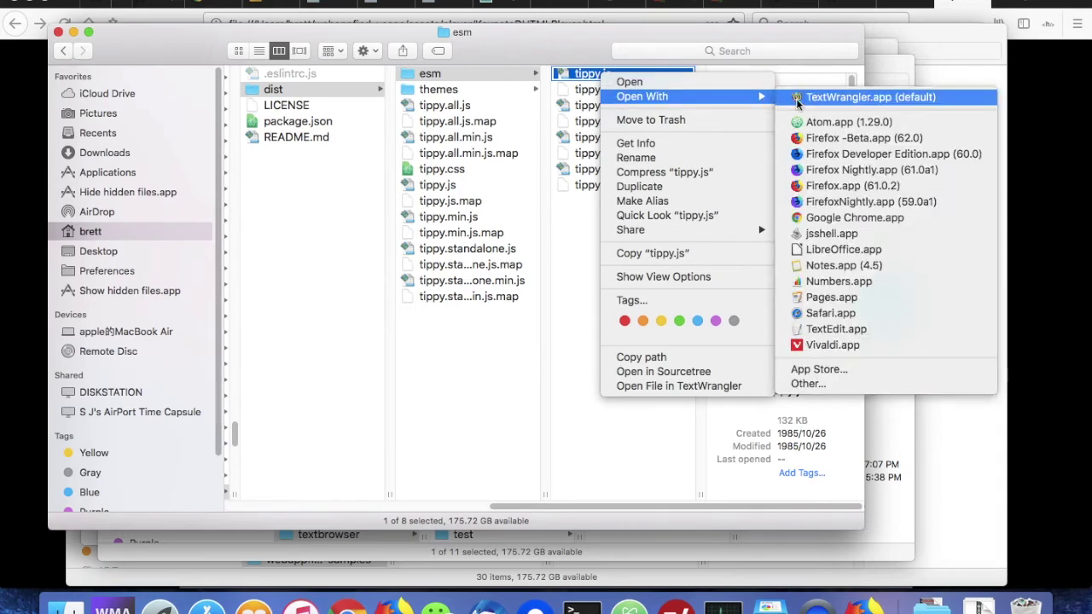
pyautogui.moveTo(653, 96)
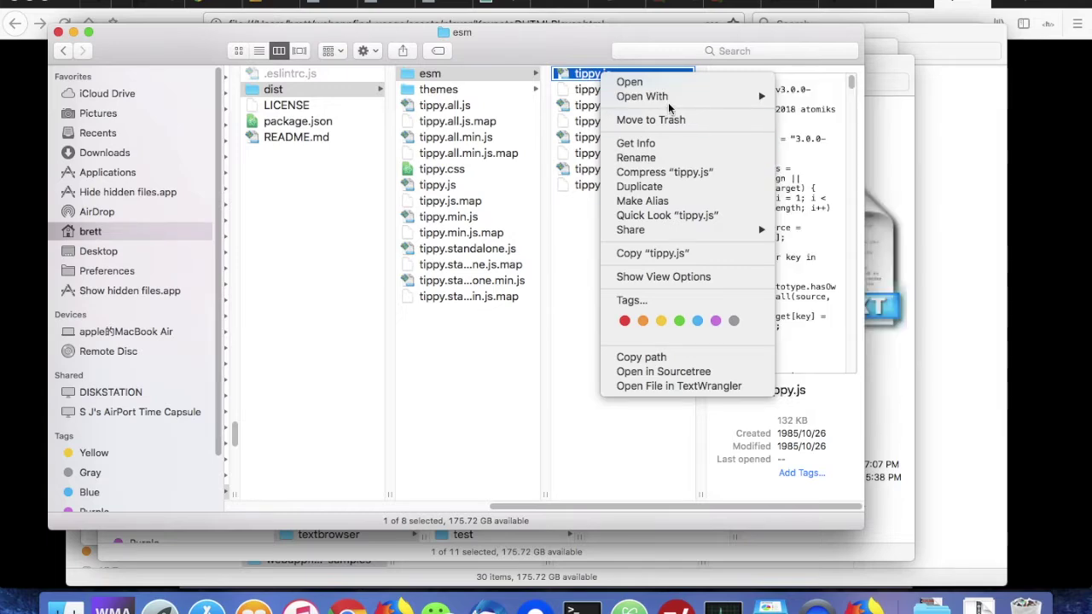
pyautogui.click(603, 37)
# Step: Switch back to the Executable Builder demo page in Firefox and reopen the executable builder form at its file/type association fields
pyautogui.press('super+Tab')
pyautogui.press('super+Tab')
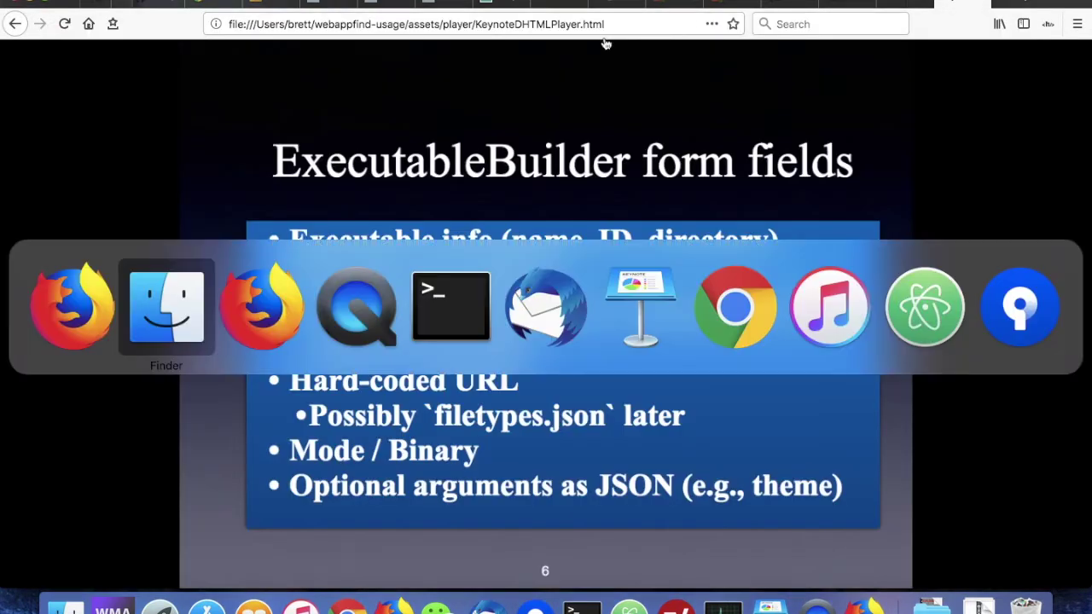
pyautogui.press('super+Tab')
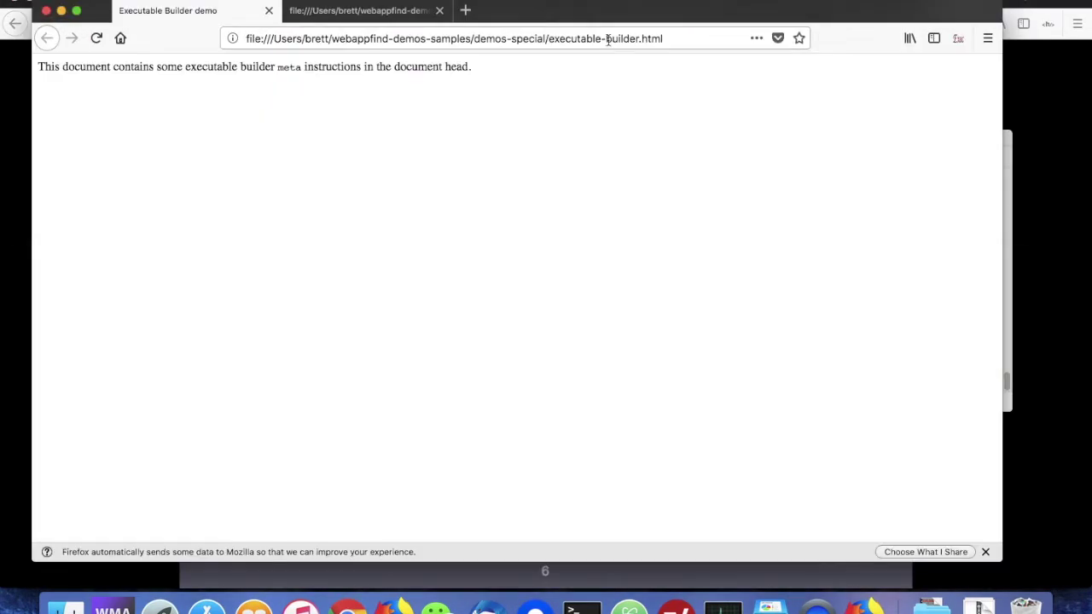
pyautogui.click(957, 37)
pyautogui.scroll(-1, 488, 283)
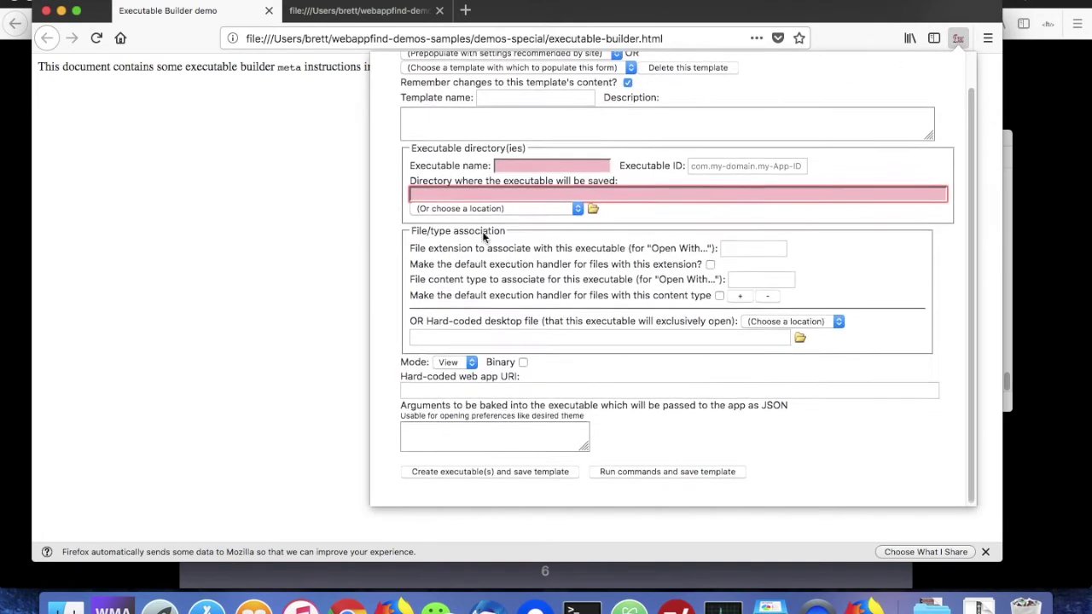
pyautogui.click(756, 247)
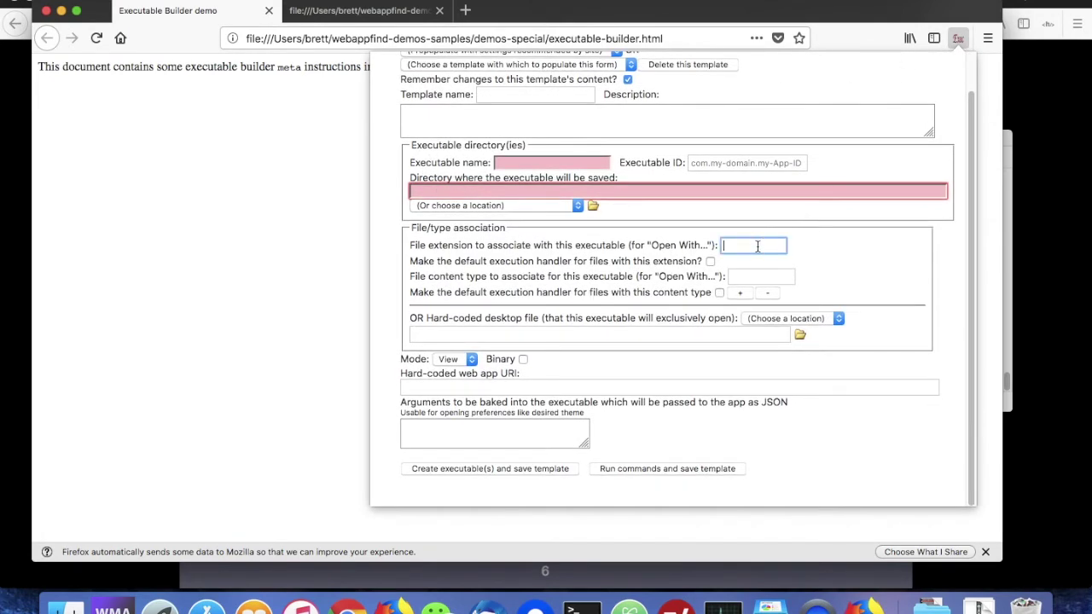
# Step: Name the executable Edit HTML, give it a reverse-domain ID ending in edithtmltest, and choose Desktop as its save location
pyautogui.click(547, 166)
pyautogui.write('Edit HTML')
pyautogui.press('Tab')
pyautogui.write('me.bret')
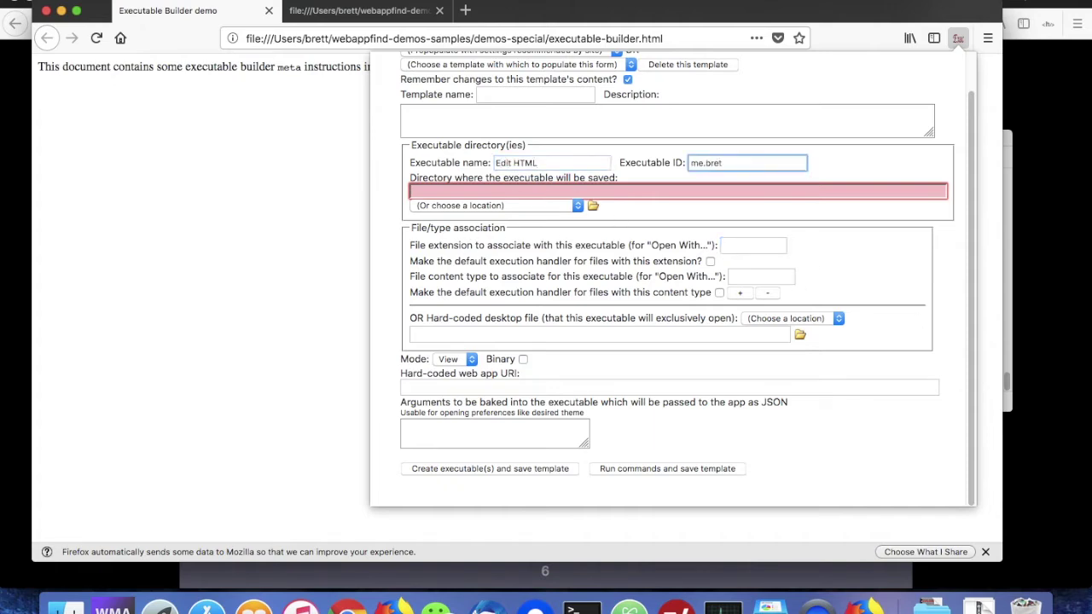
pyautogui.write('t-zamir.edithtmltest')
pyautogui.press('Tab')
# Step: Associate the executable with the html file extension and add a second association for htm
pyautogui.write('htm')
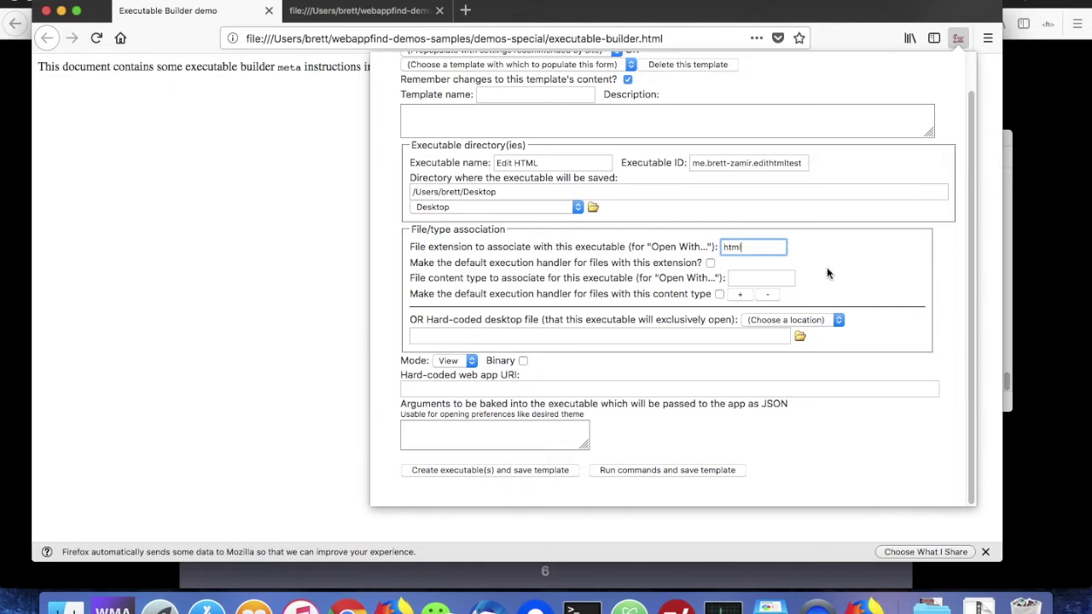
pyautogui.click(740, 295)
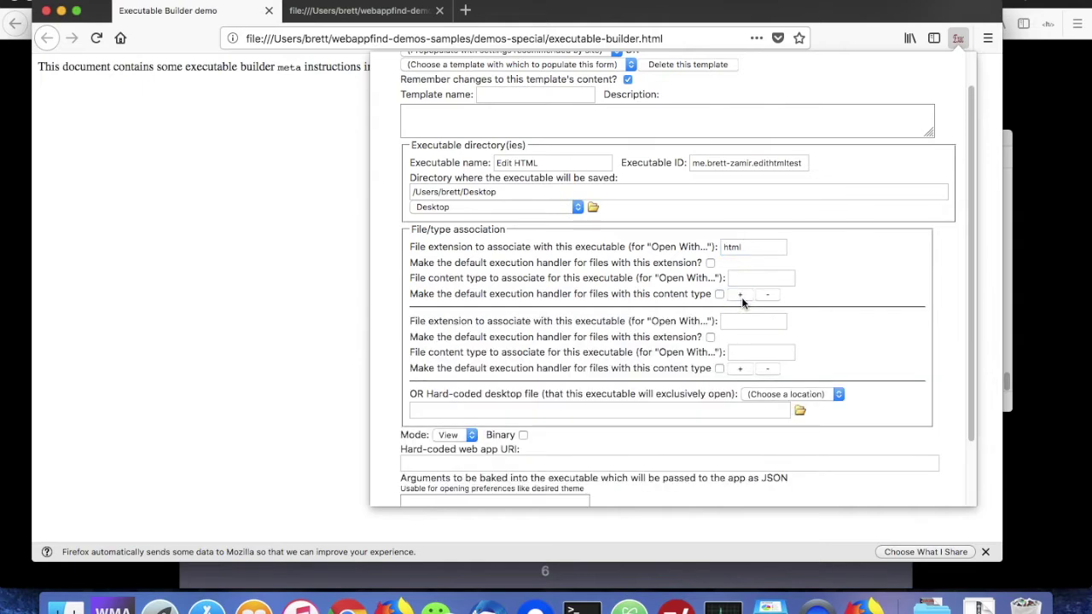
pyautogui.click(748, 321)
pyautogui.write('htm')
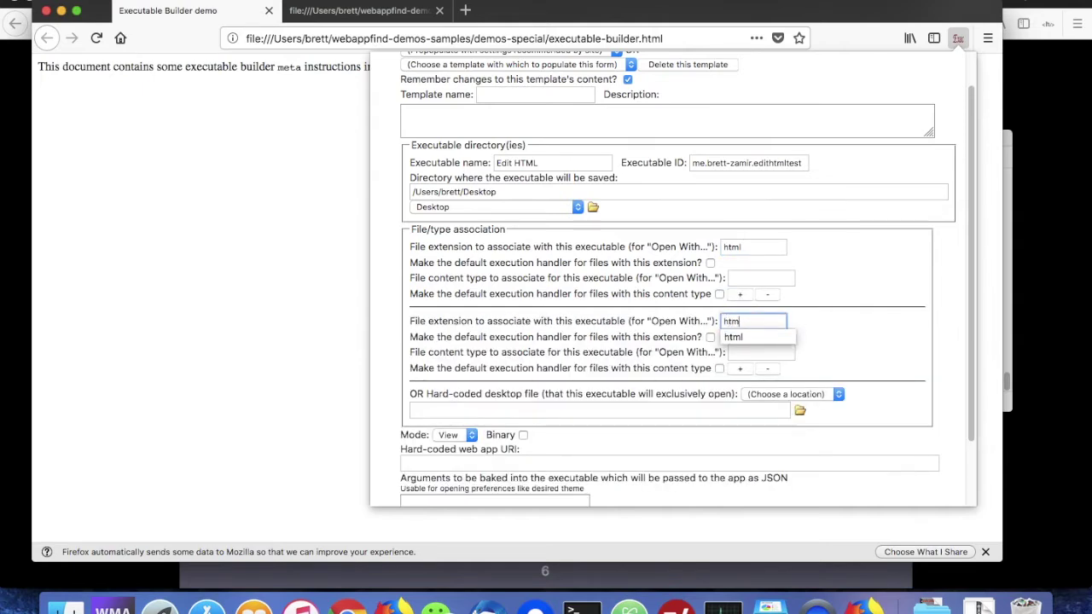
pyautogui.click(848, 272)
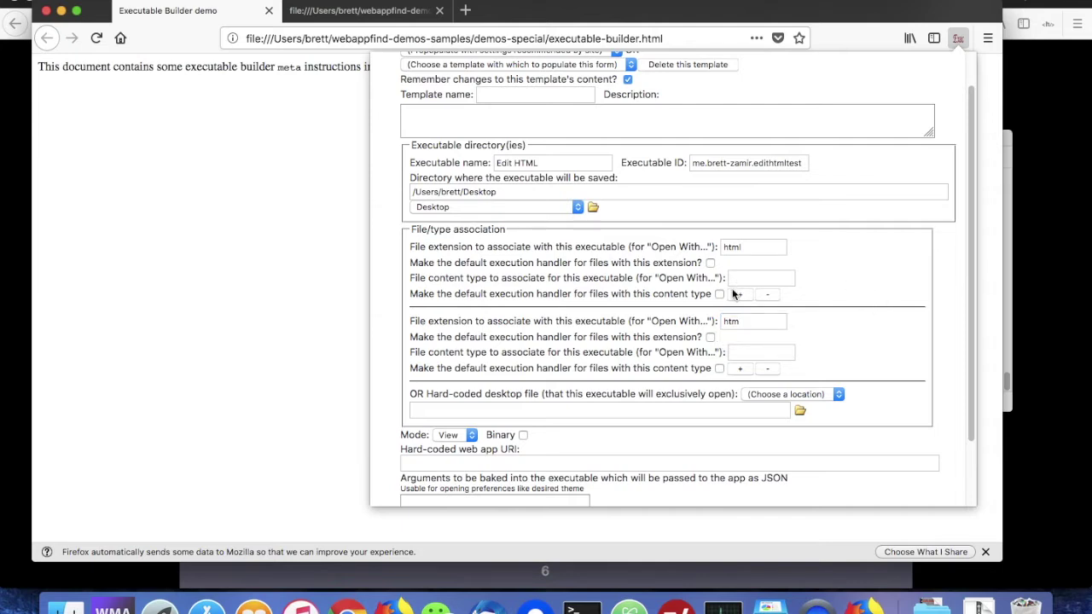
# Step: Make the executable the default handler for both extensions and set the first association's content type to public.html
pyautogui.click(710, 337)
pyautogui.click(711, 263)
pyautogui.click(761, 278)
pyautogui.write('public.html')
pyautogui.press('super+a')
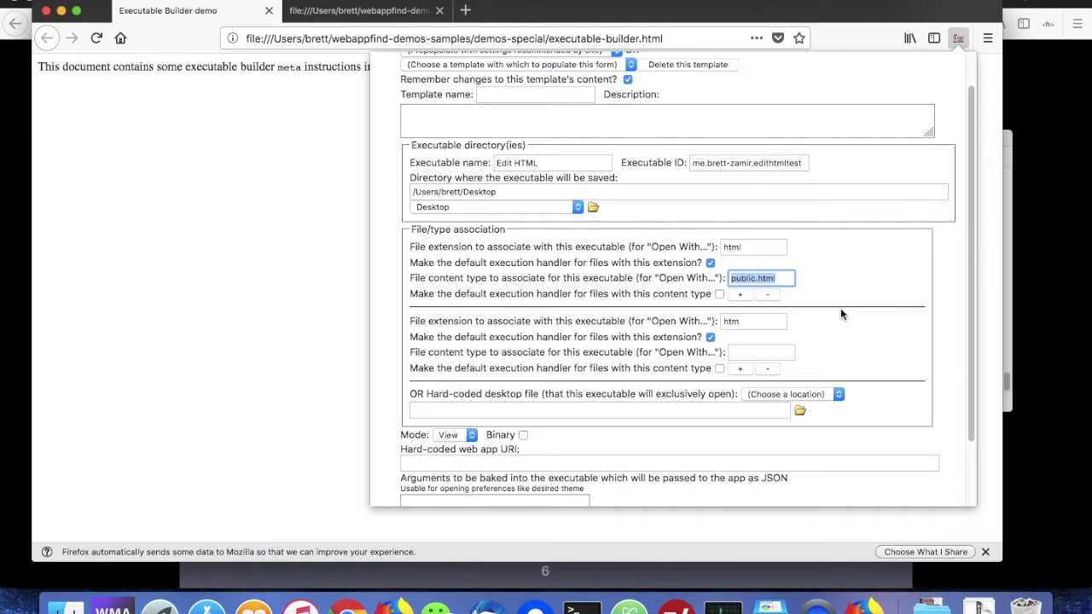
pyautogui.click(836, 264)
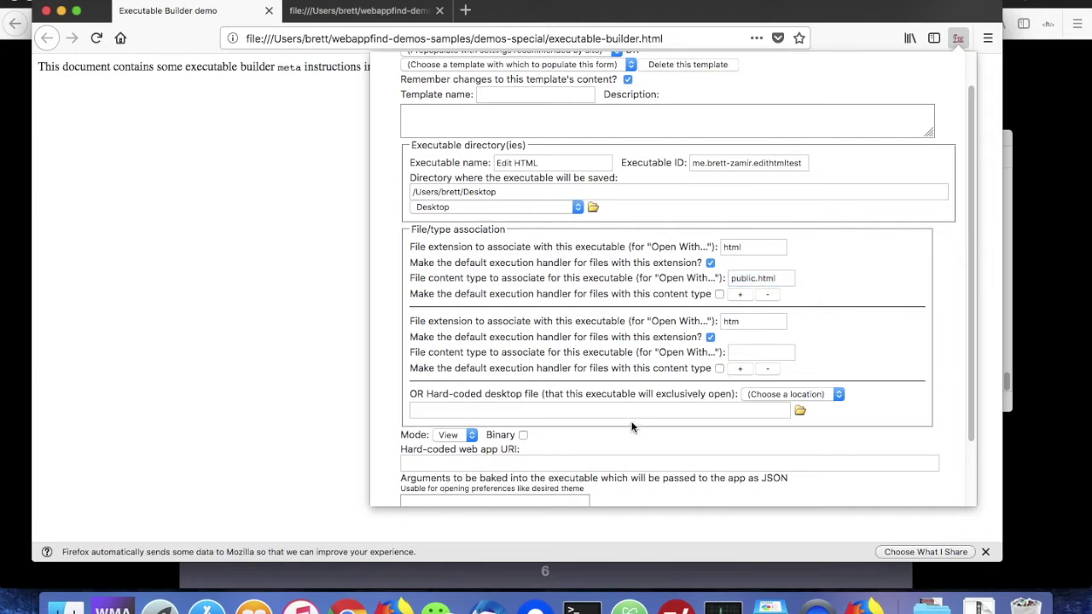
# Step: Choose Documents as the hard-coded desktop file location and extend its path with a trailing slash to list the folder's contents
pyautogui.scroll(-2, 552, 358)
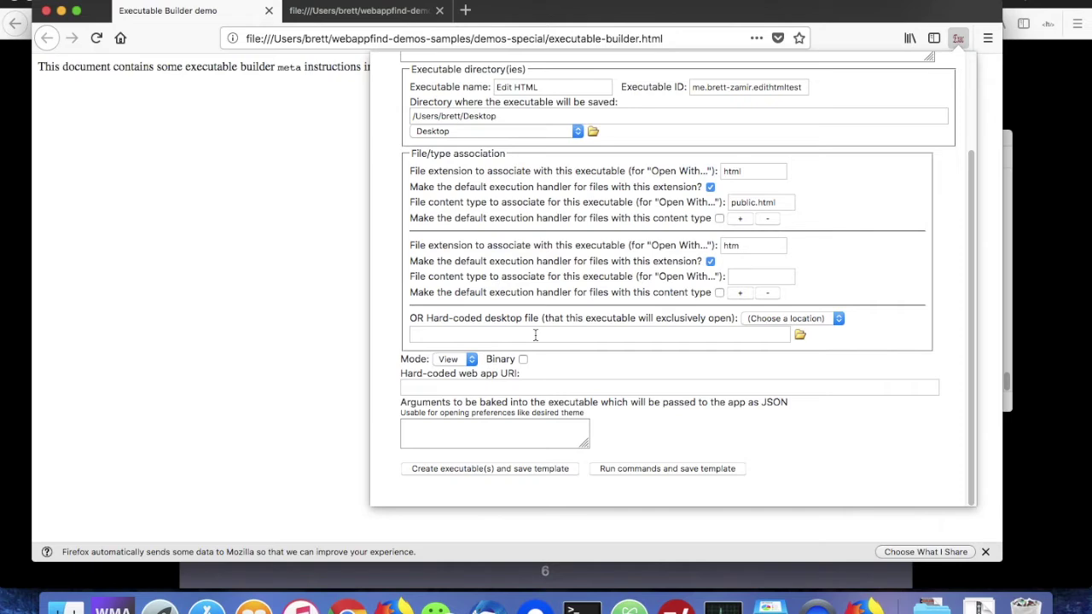
pyautogui.click(772, 318)
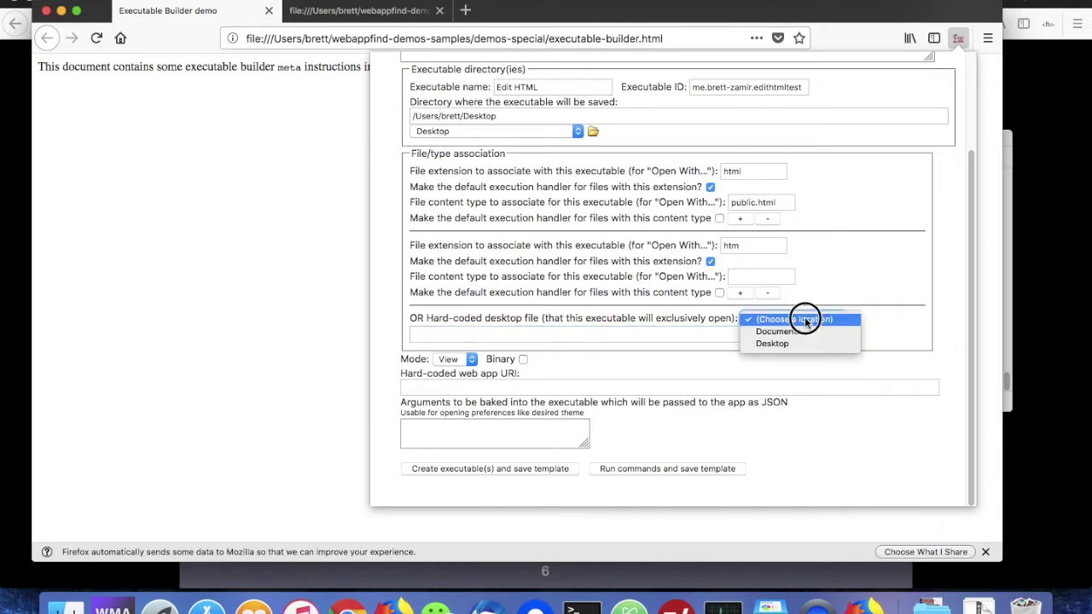
pyautogui.click(913, 329)
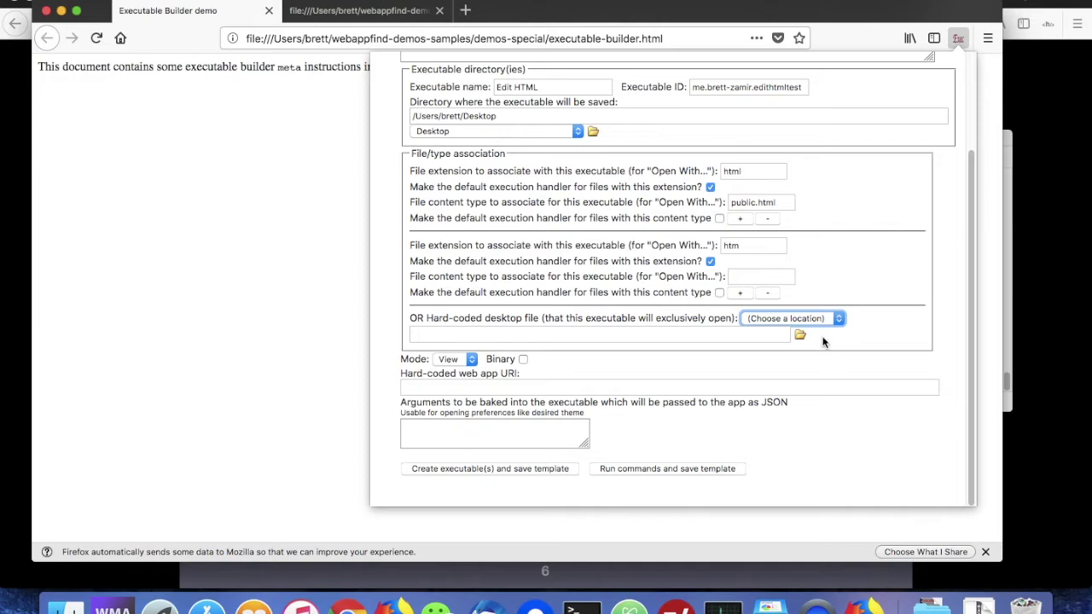
pyautogui.click(678, 334)
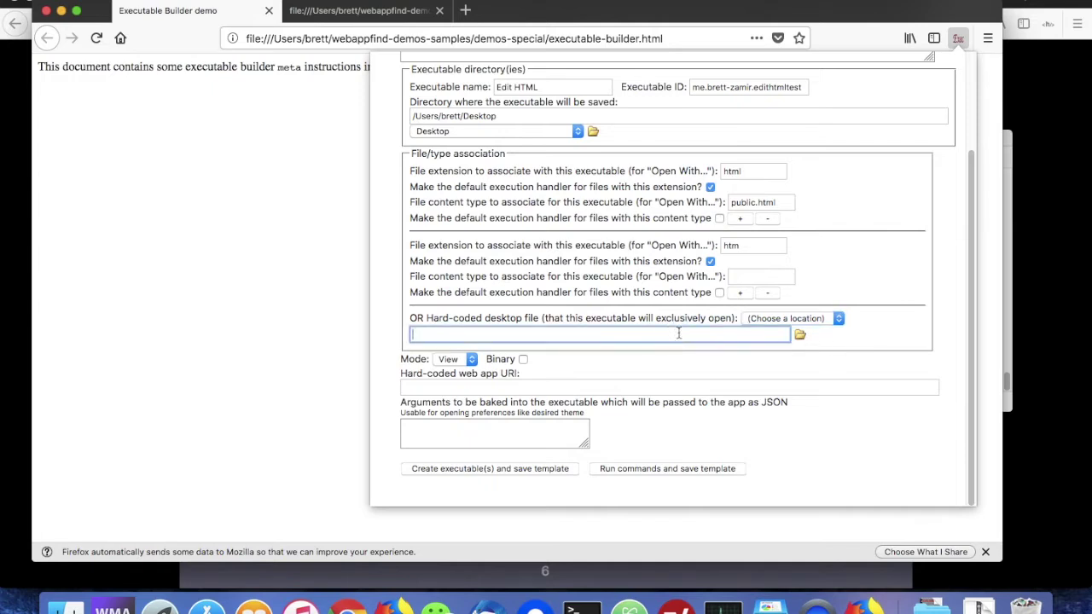
pyautogui.click(770, 317)
pyautogui.click(772, 333)
pyautogui.click(568, 335)
pyautogui.write('/Users/brett/Documents/')
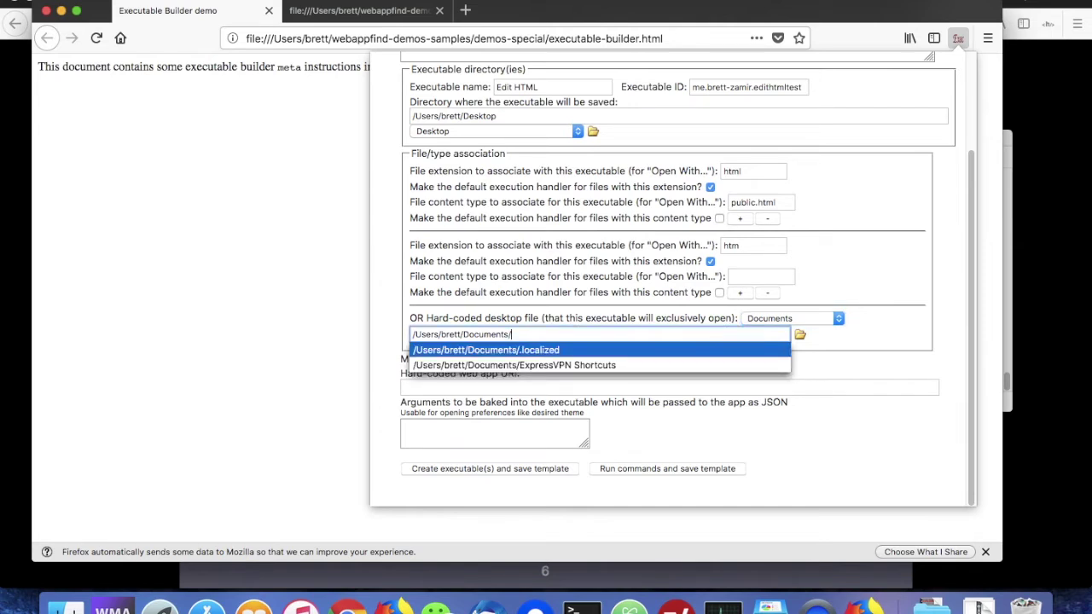
# Step: Clear the path from the hard-coded desktop file field
pyautogui.press('BackSpace')
pyautogui.press('BackSpace')
pyautogui.press('BackSpace')
pyautogui.press('BackSpace')
pyautogui.press('BackSpace')
pyautogui.press('BackSpace')
pyautogui.press('BackSpace')
pyautogui.press('BackSpace')
pyautogui.press('BackSpace')
pyautogui.press('BackSpace')
pyautogui.press('BackSpace')
pyautogui.press('BackSpace')
pyautogui.press('BackSpace')
pyautogui.press('BackSpace')
pyautogui.press('BackSpace')
pyautogui.press('BackSpace')
pyautogui.press('BackSpace')
pyautogui.press('BackSpace')
pyautogui.press('BackSpace')
pyautogui.press('BackSpace')
# Step: Switch to the presentation window showing the ExecutableBuilder form fields slide
pyautogui.press('super+Tab')
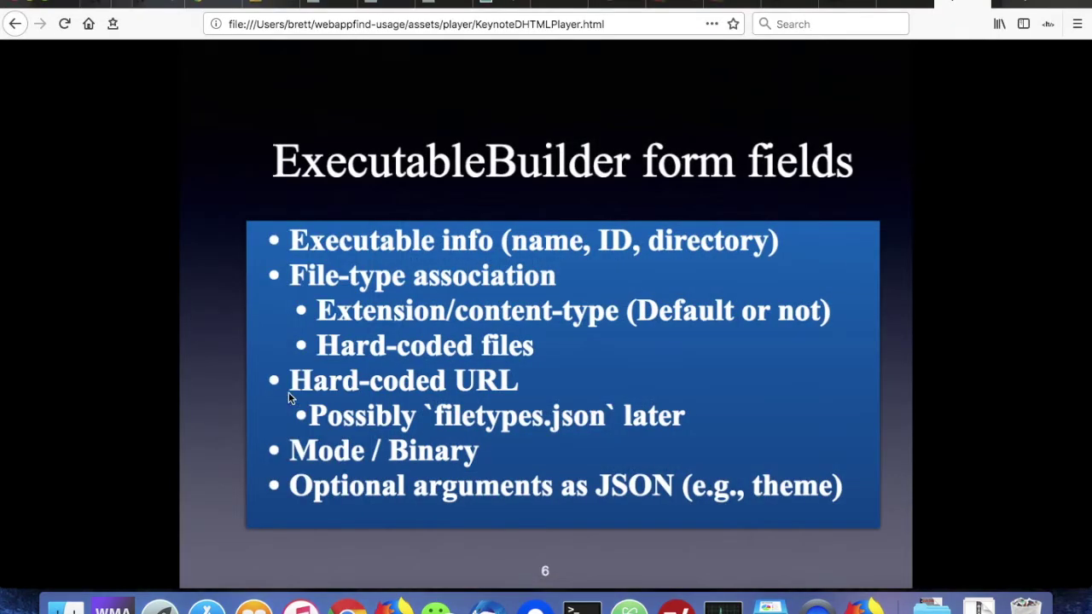
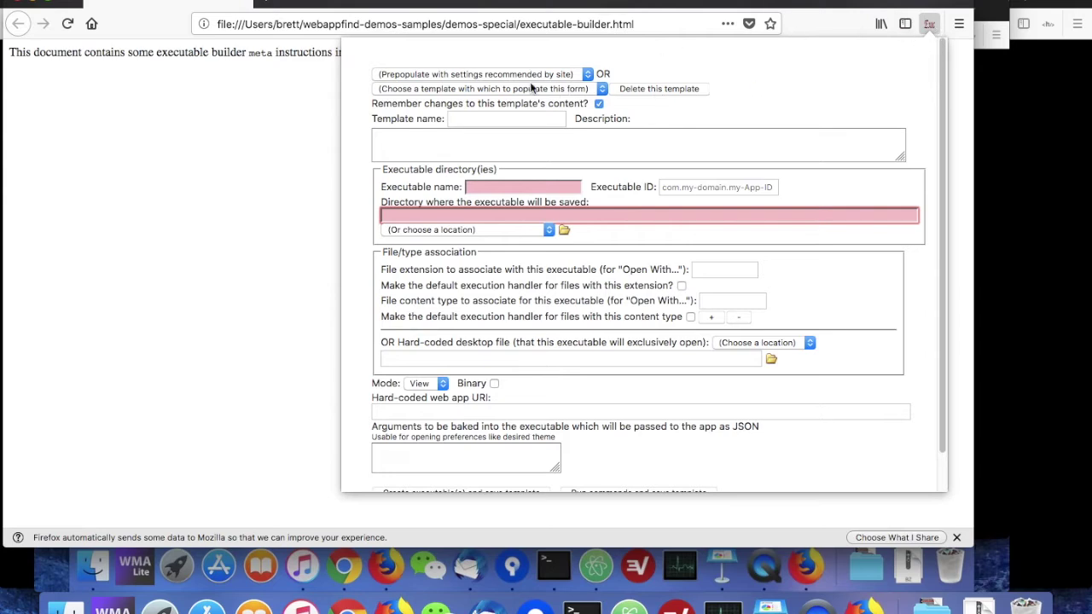
# Step: Prepopulate the form with the site-recommended Edit HTML settings and choose Desktop as the directory for saving the executable
pyautogui.click(409, 76)
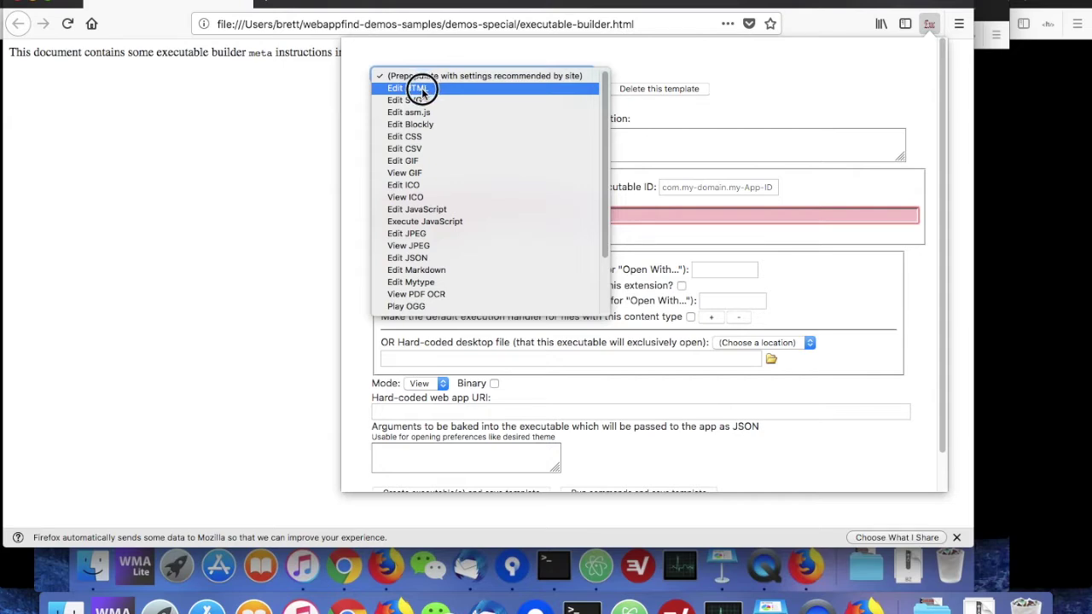
pyautogui.click(420, 88)
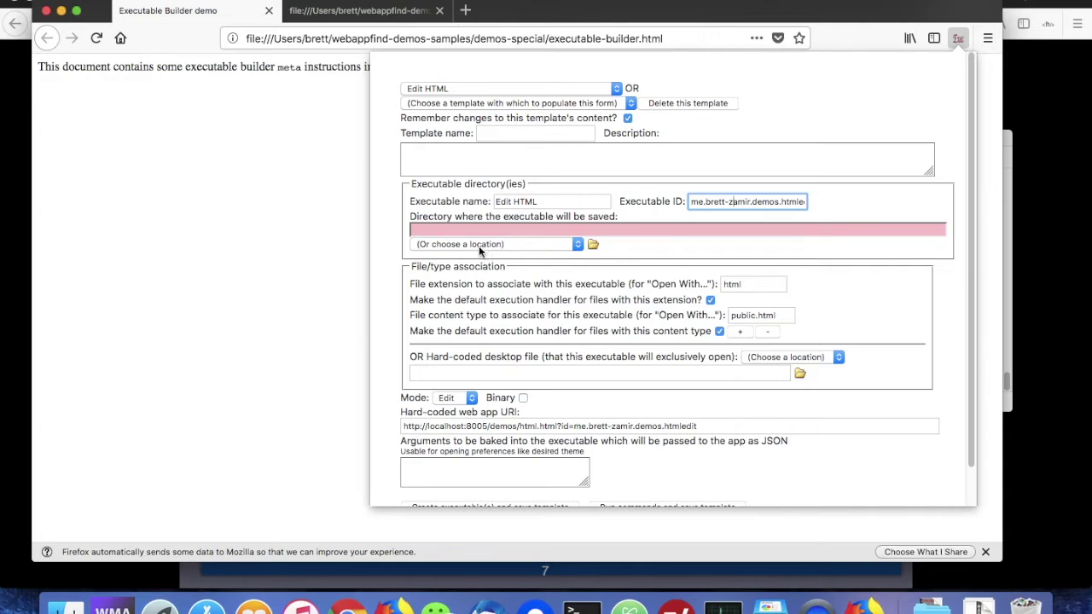
pyautogui.click(478, 245)
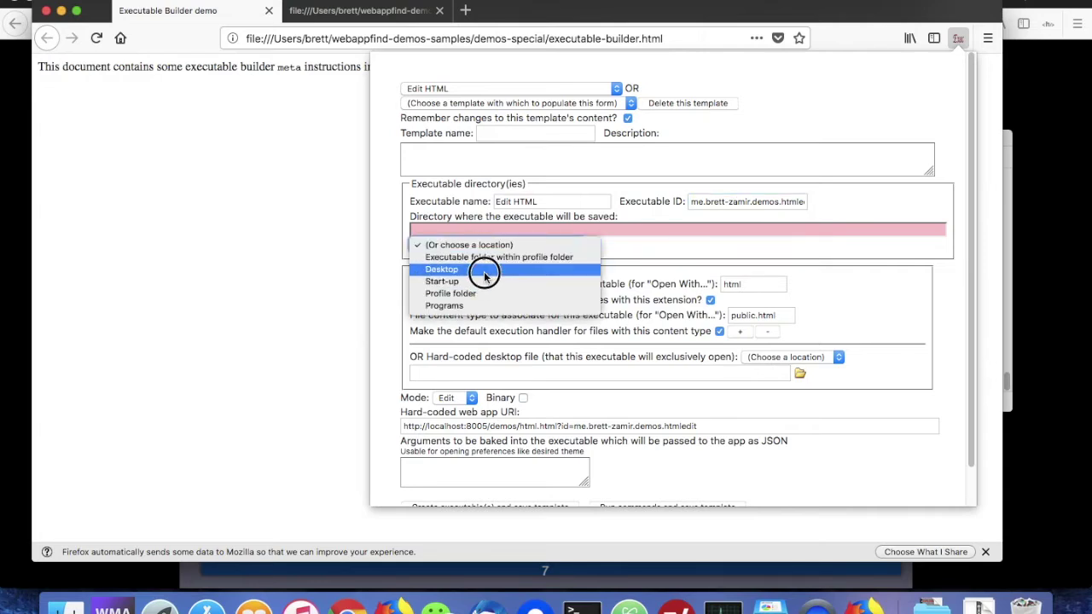
pyautogui.click(483, 274)
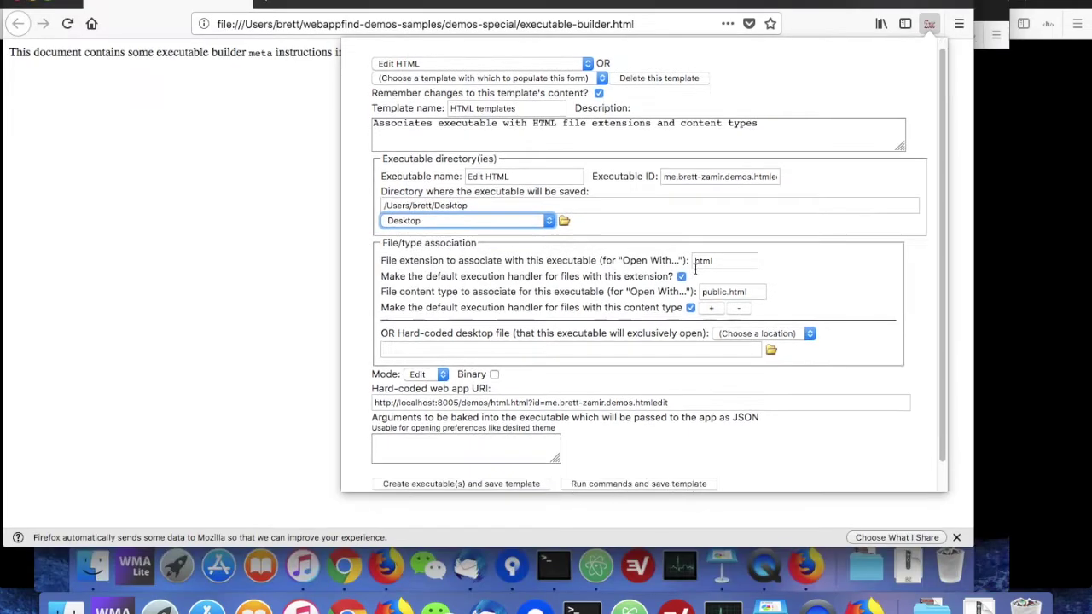
# Step: Add a second file/type association below the html one and set its file extension to htm
pyautogui.scroll(-1, 695, 268)
pyautogui.click(732, 231)
pyautogui.tripleClick(753, 264)
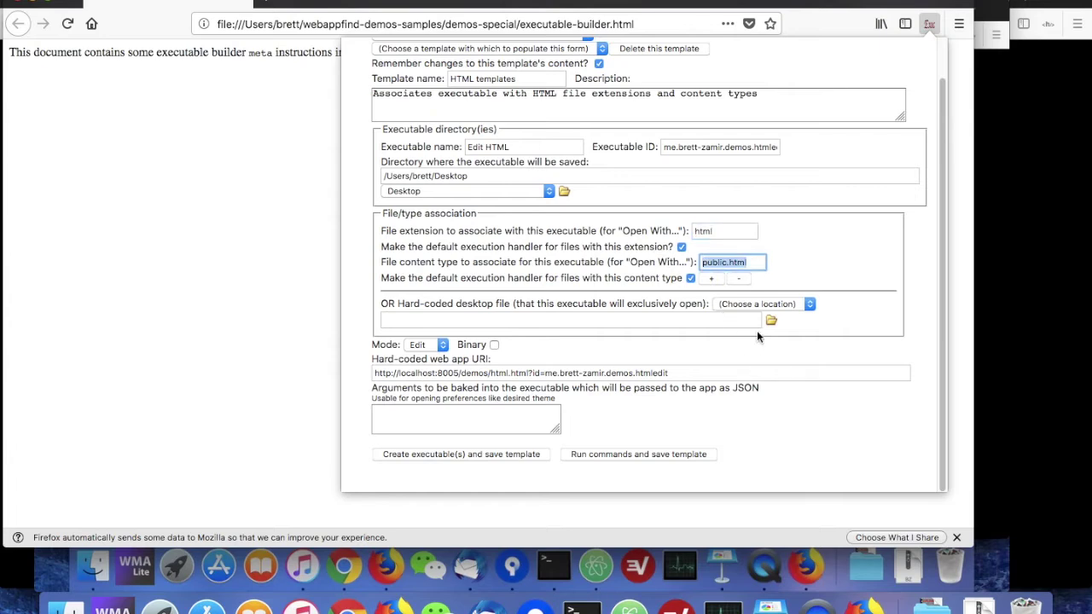
pyautogui.click(710, 278)
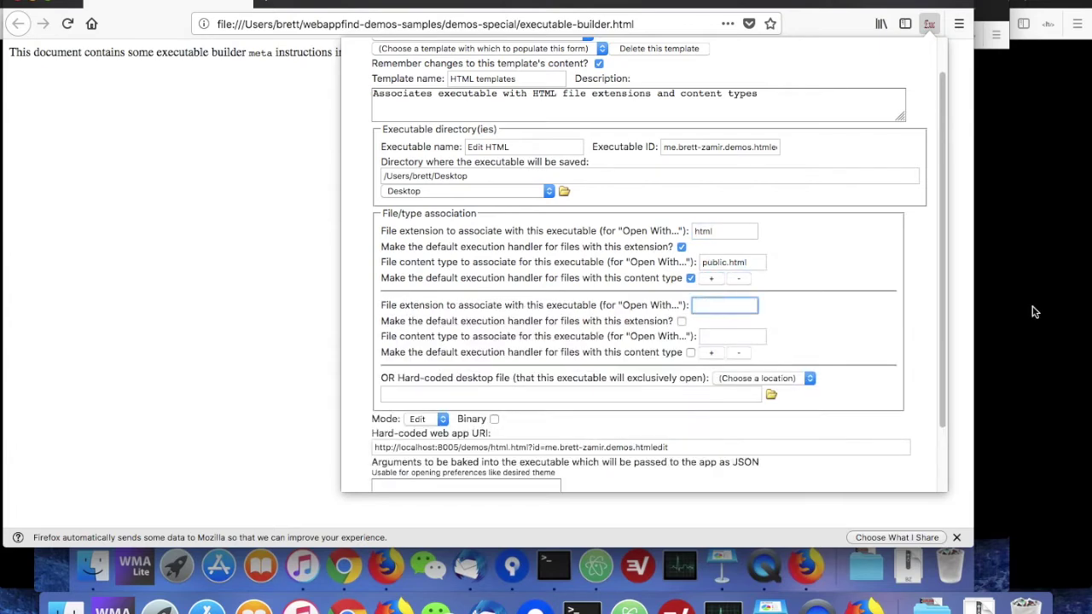
pyautogui.write('htm')
pyautogui.click(859, 329)
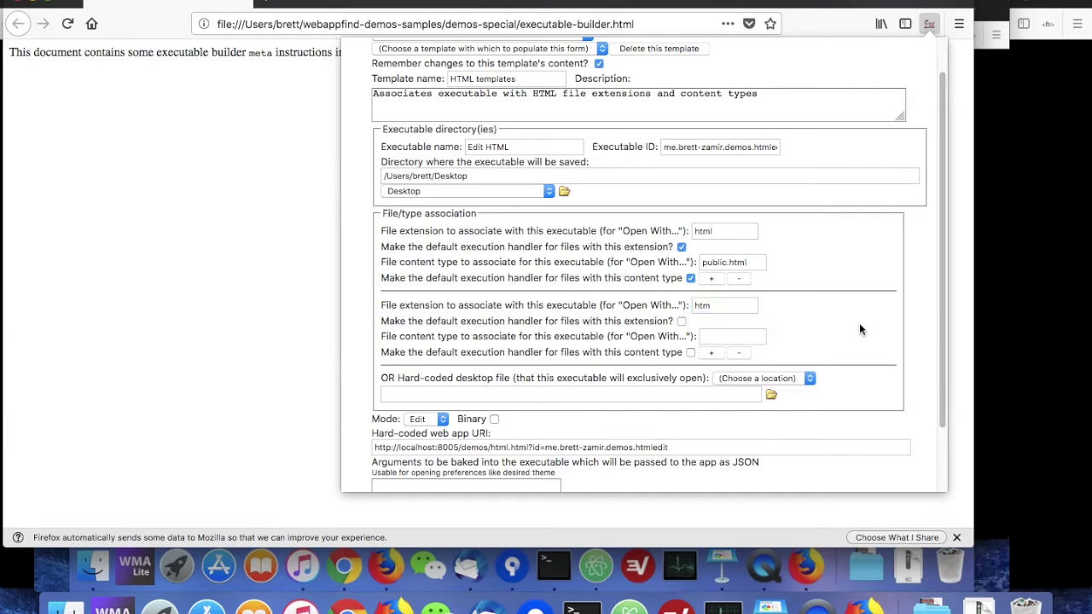
# Step: Examine the mode and the parts of the hard-coded web app URI: host, port, path and id parameter
pyautogui.scroll(-3, 483, 417)
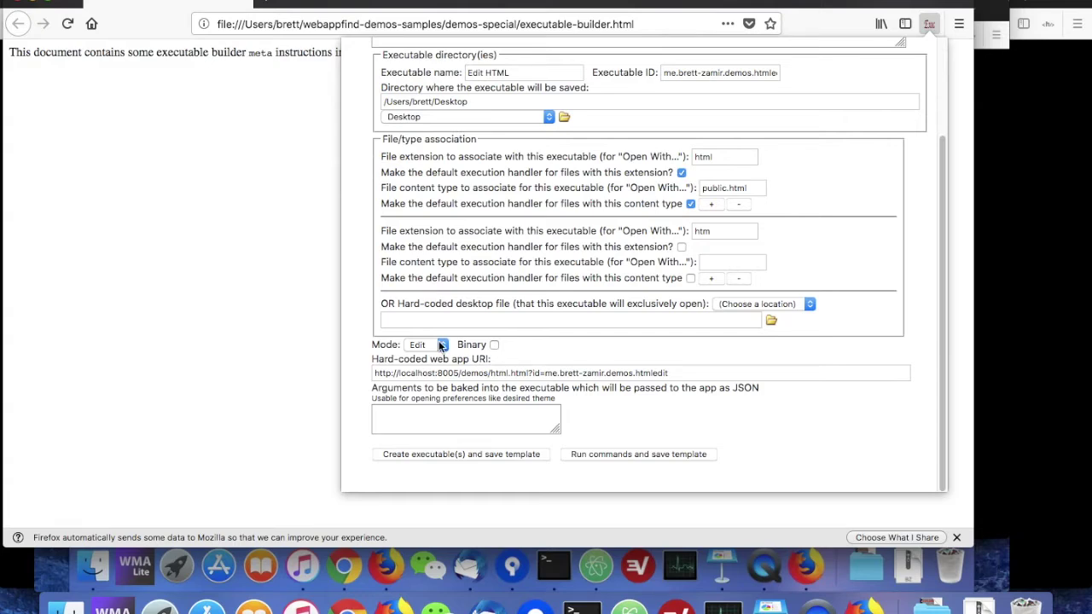
pyautogui.doubleClick(461, 388)
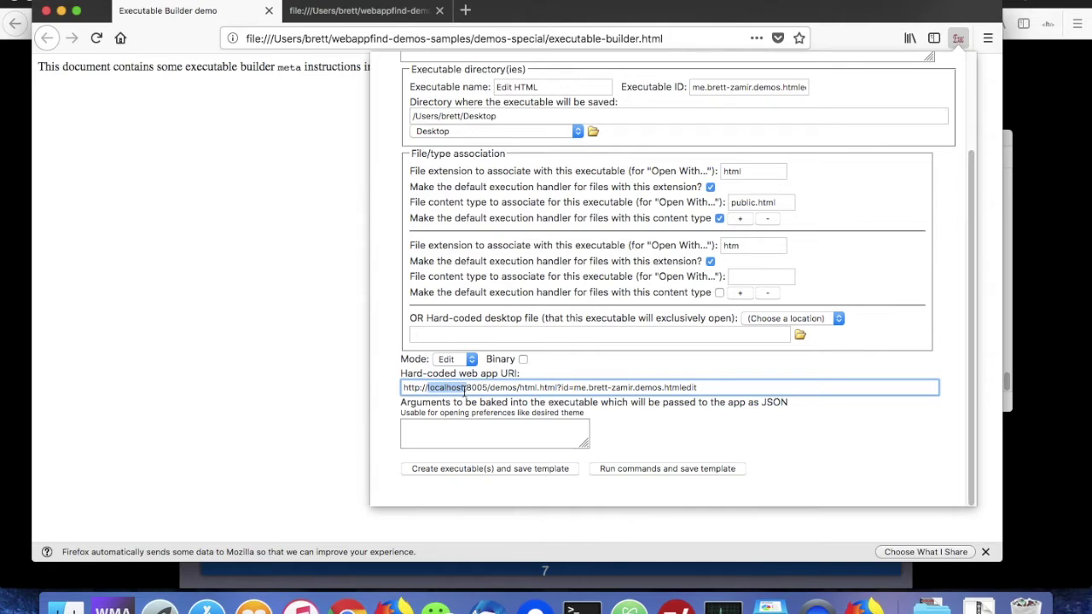
pyautogui.click(458, 390)
pyautogui.doubleClick(441, 390)
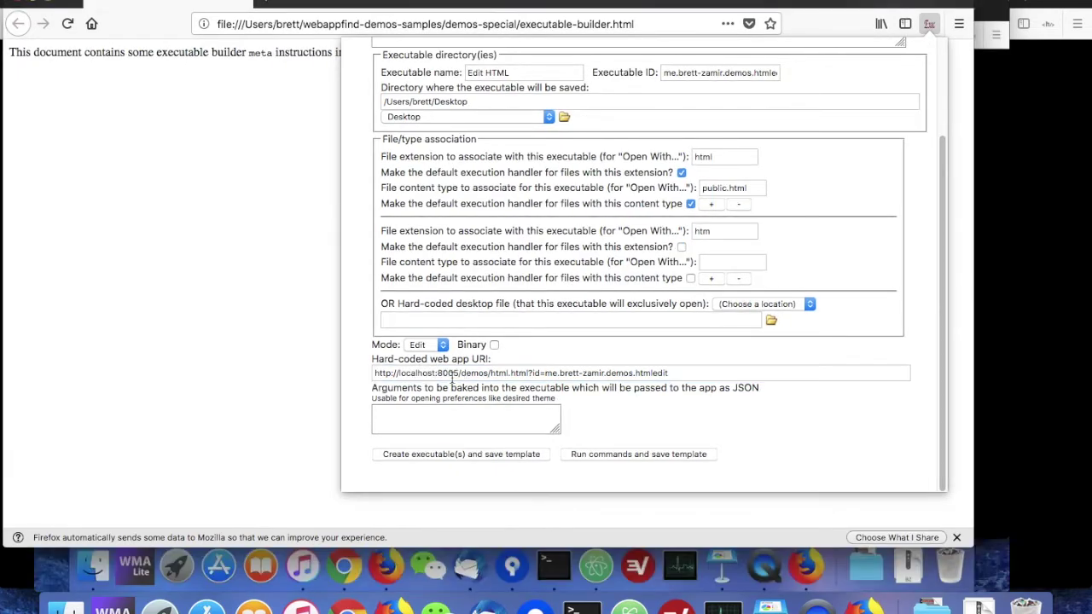
pyautogui.click(461, 375)
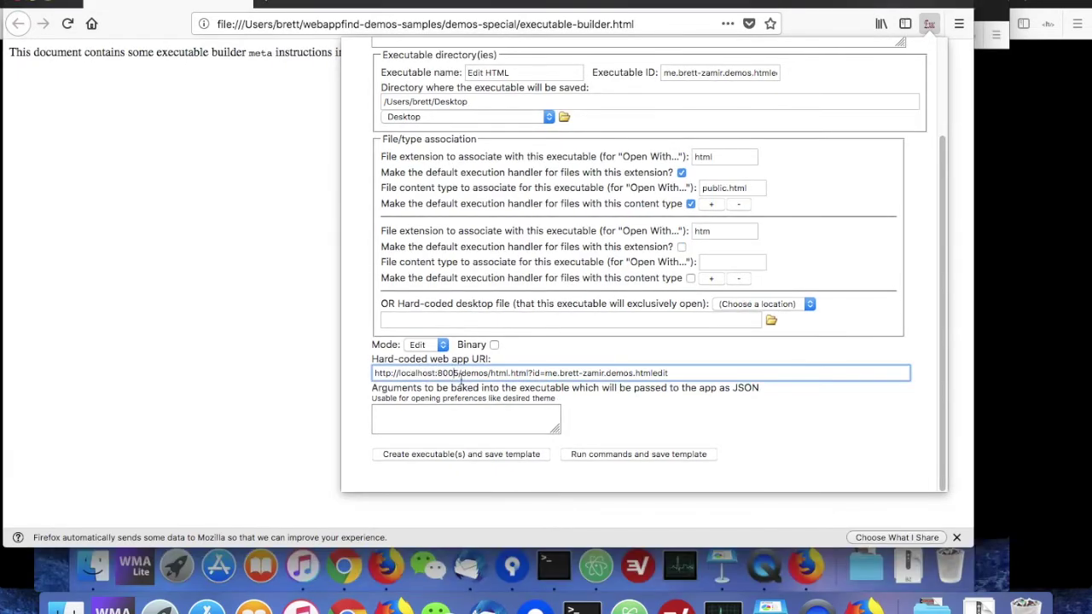
pyautogui.doubleClick(417, 373)
pyautogui.moveTo(697, 372); pyautogui.dragTo(154, 362)
pyautogui.click(538, 372)
pyautogui.scroll(3, 485, 219)
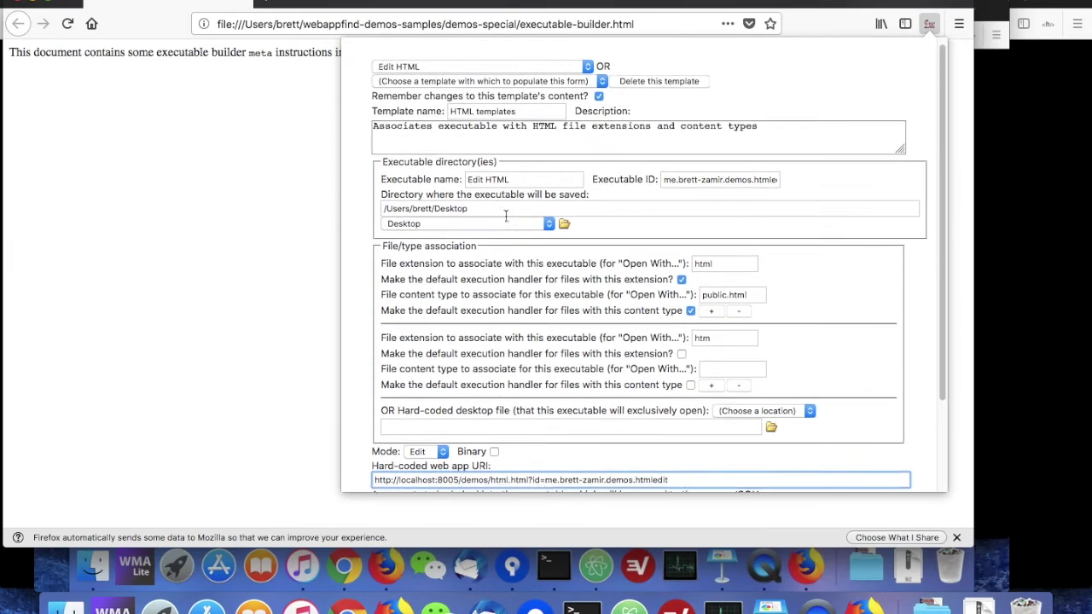
pyautogui.scroll(-3, 498, 332)
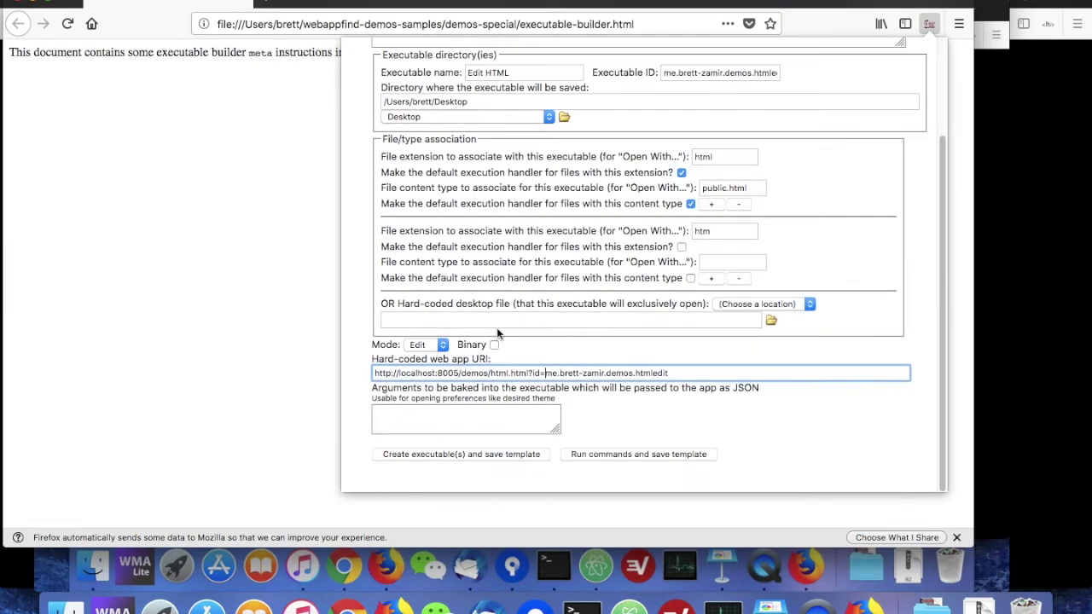
# Step: Name the template "HTML template" and enter the description "This is for associating apps with the HTML type"
pyautogui.click(452, 454)
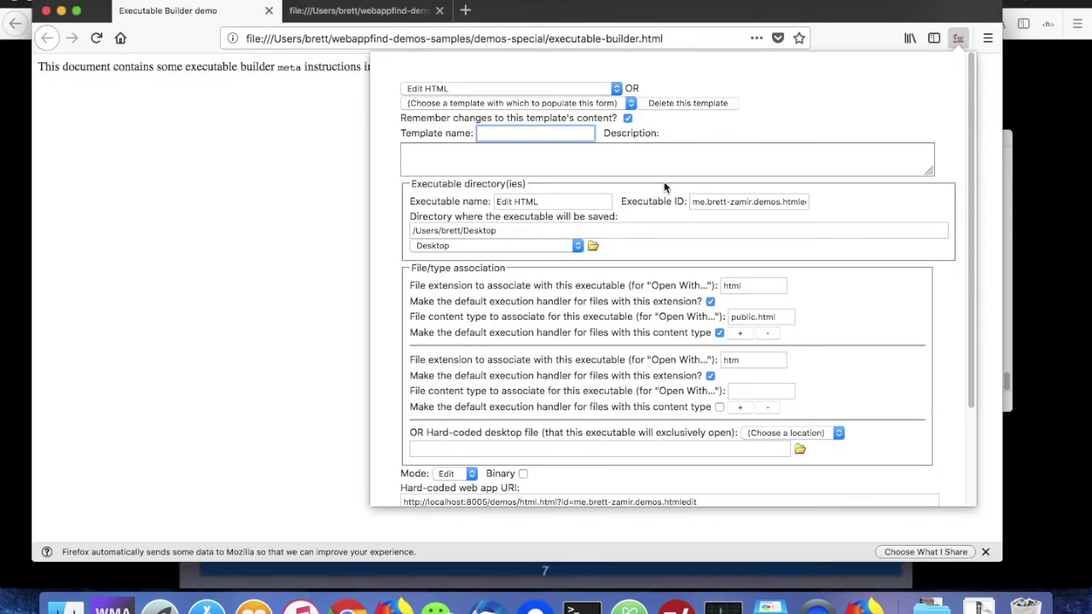
pyautogui.write('HTML template')
pyautogui.click(629, 161)
pyautogui.write('This is for ')
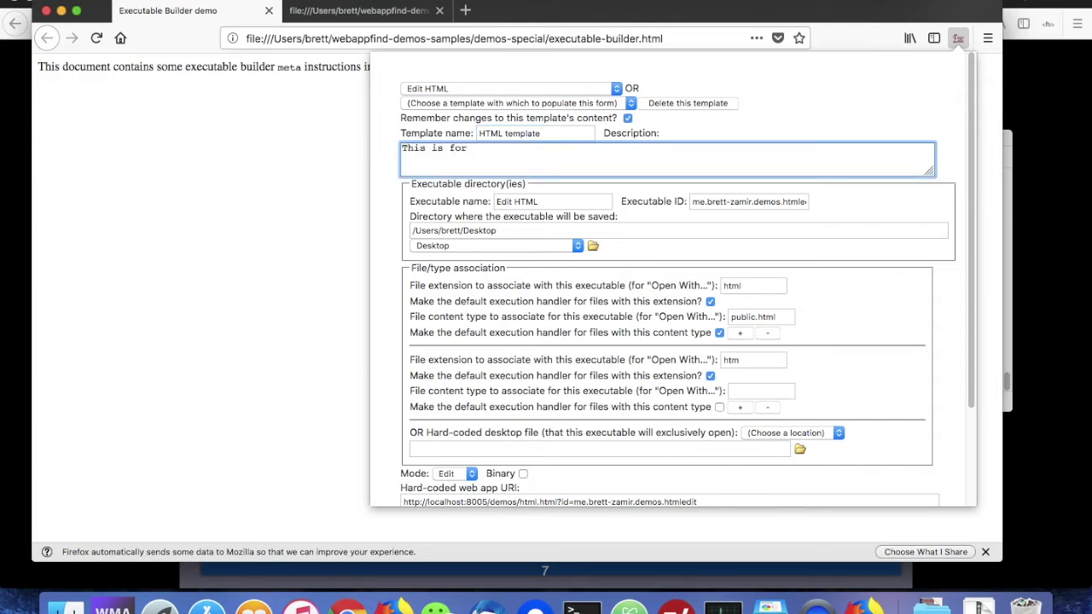
pyautogui.write('associating apps with the HTML type')
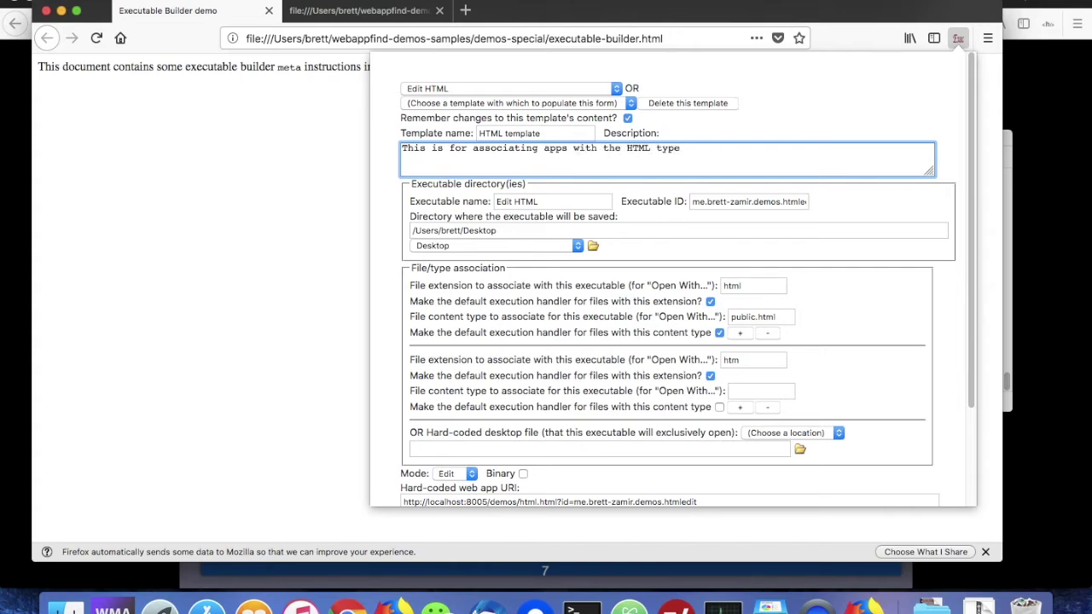
# Step: Create the Edit HTML executable and save the template
pyautogui.scroll(-3, 477, 492)
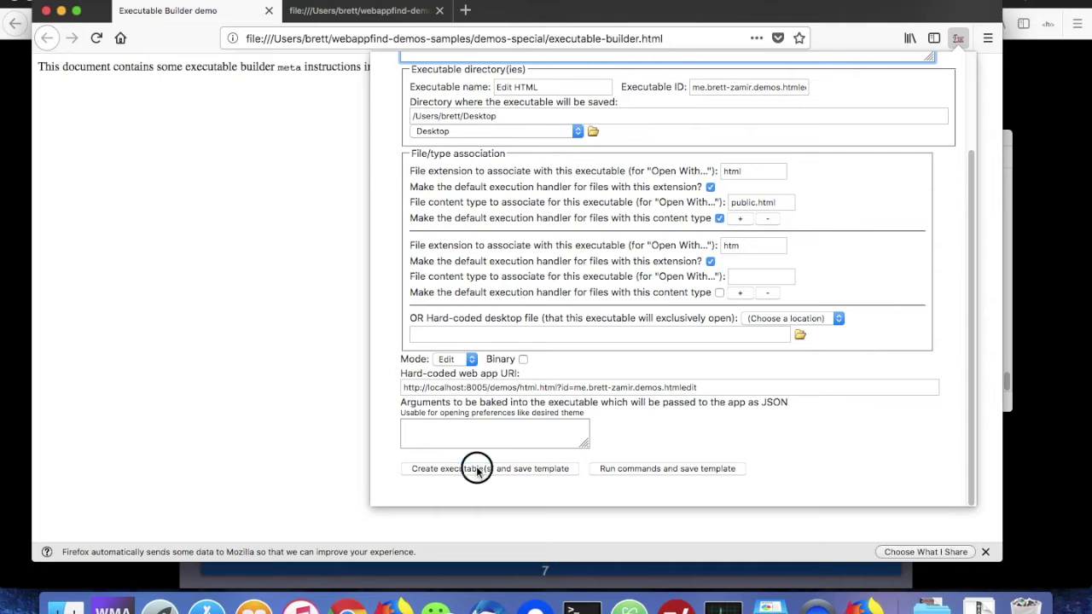
pyautogui.click(476, 467)
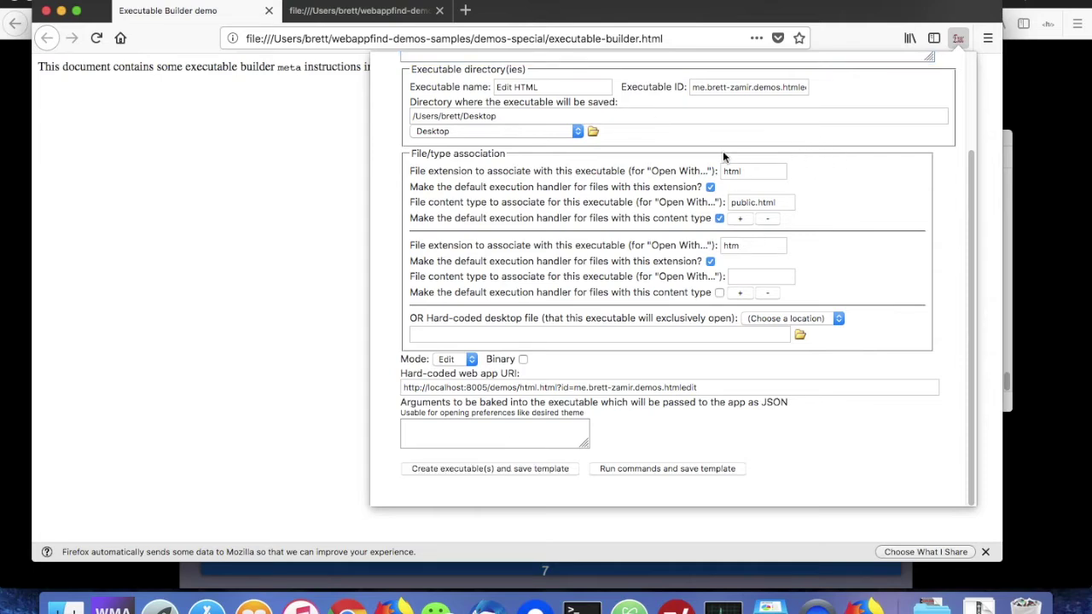
pyautogui.click(483, 469)
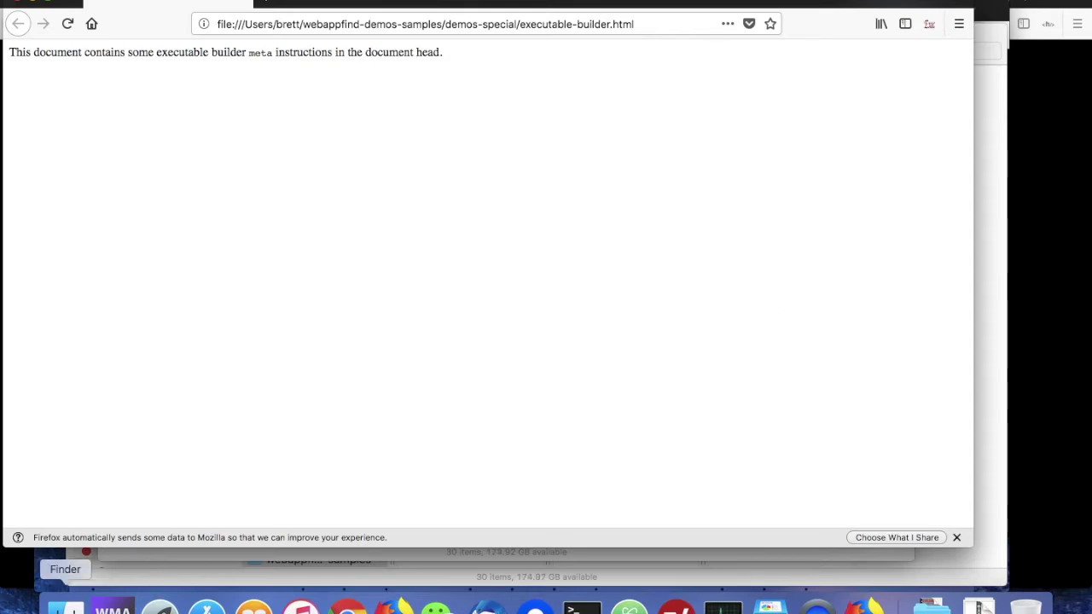
# Step: In Finder, check which application opens some-html.html in the sample-test-files folder through its file info, then close the info window
pyautogui.click(65, 608)
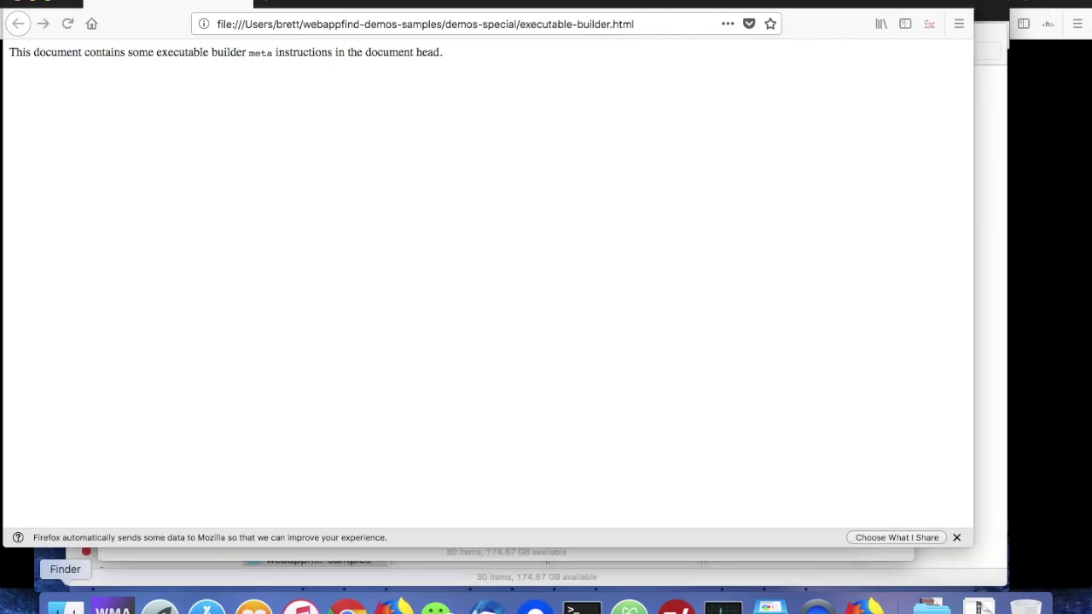
pyautogui.click(482, 296)
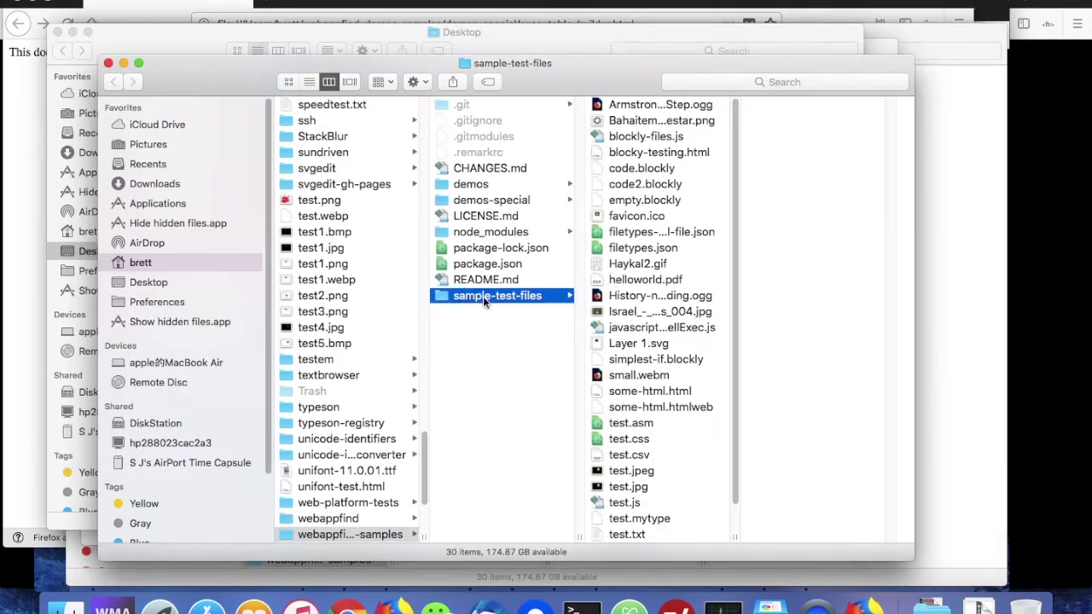
pyautogui.click(687, 390)
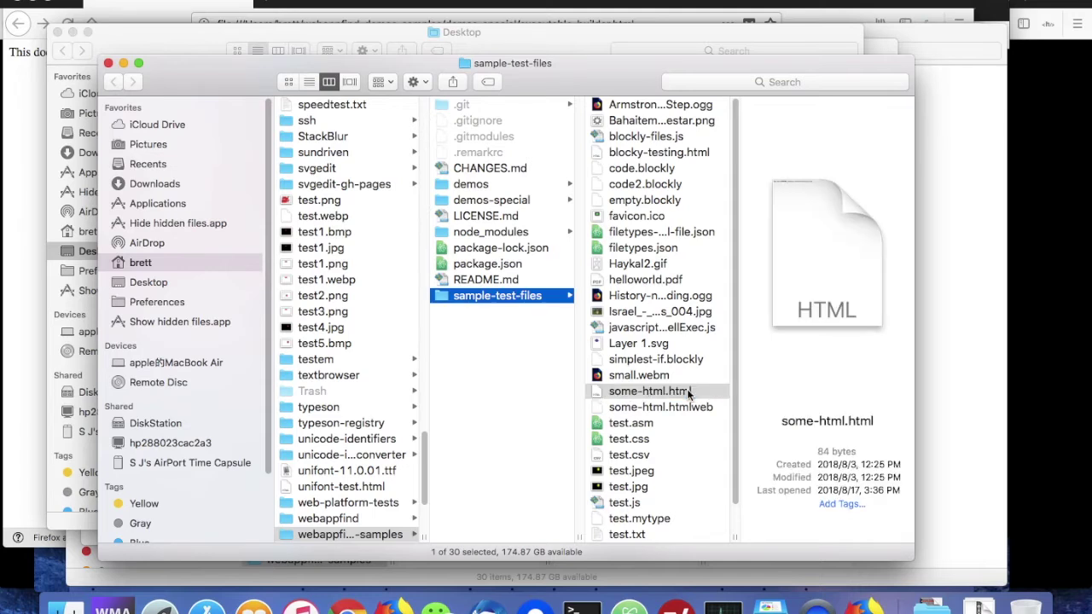
pyautogui.click(98, 1)
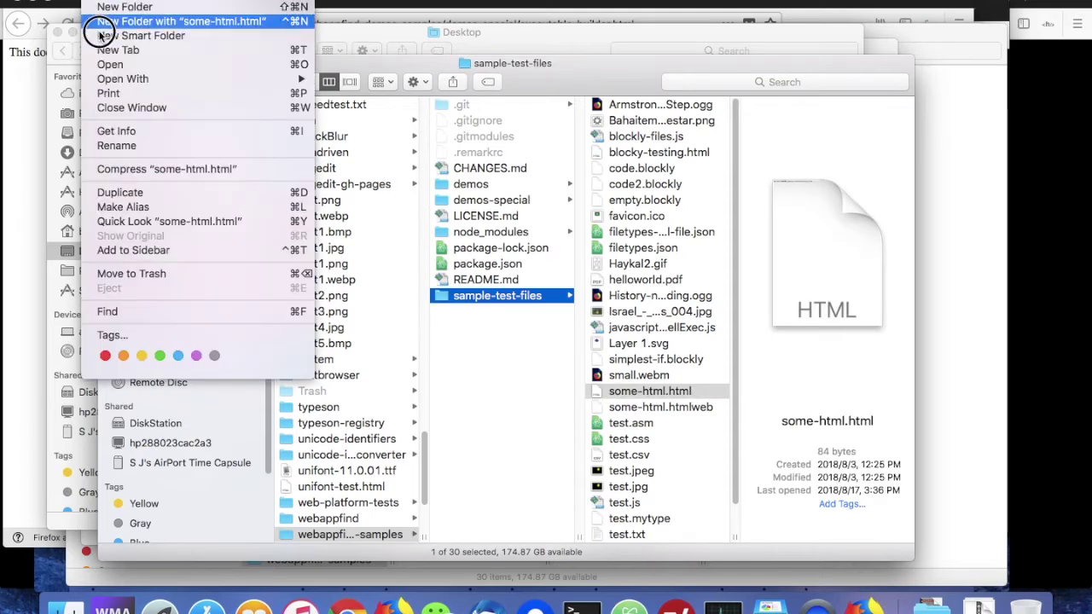
pyautogui.click(132, 130)
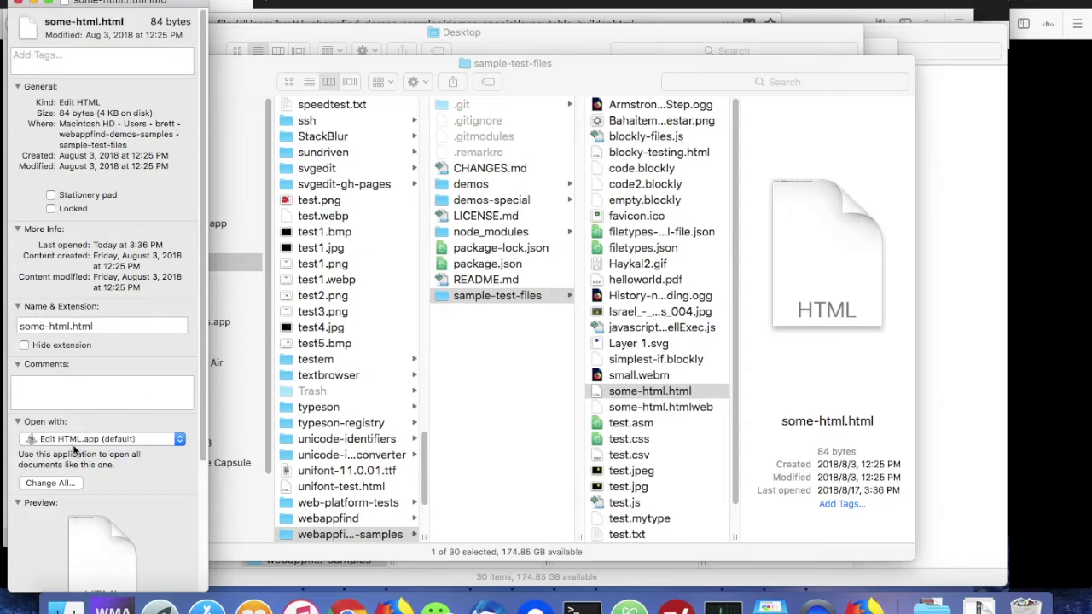
pyautogui.click(17, 3)
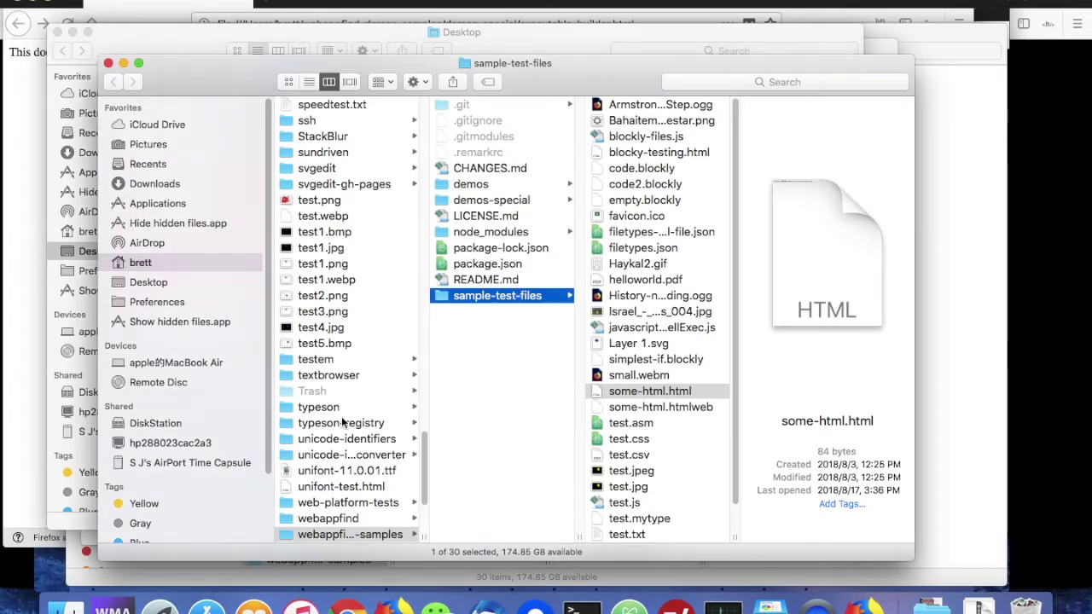
# Step: Switch to Terminal, start the webappfind-demos-samples server with npm start, and return to Finder
pyautogui.click(582, 607)
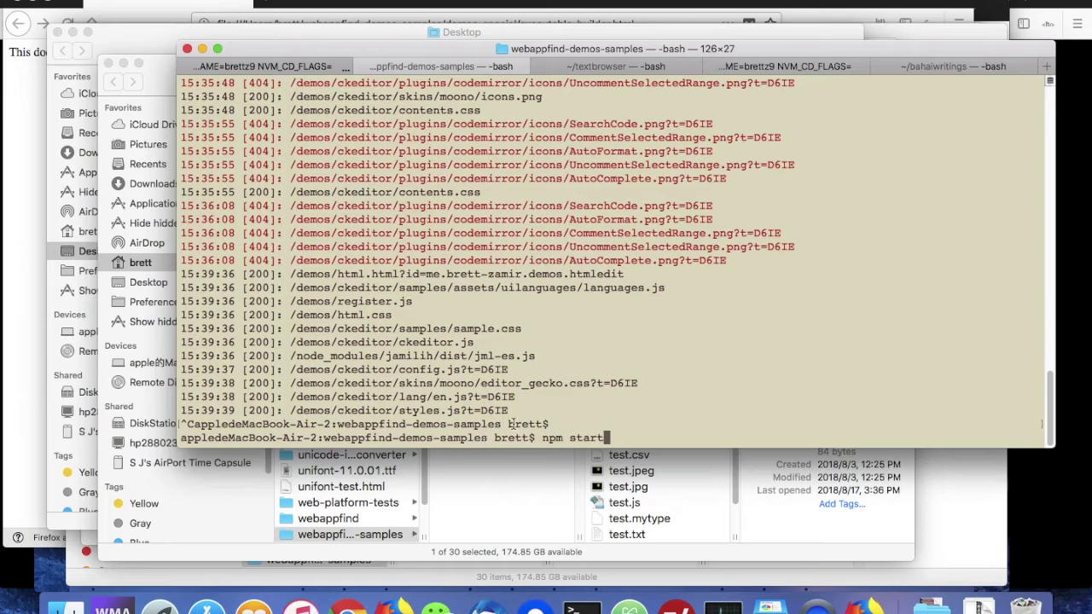
pyautogui.press('Return')
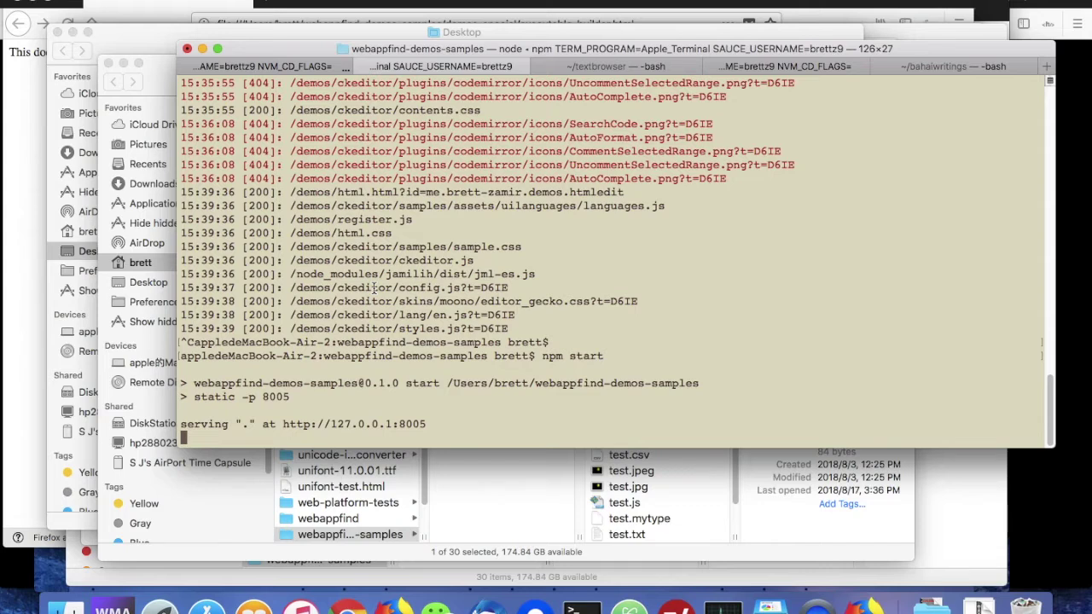
pyautogui.click(591, 548)
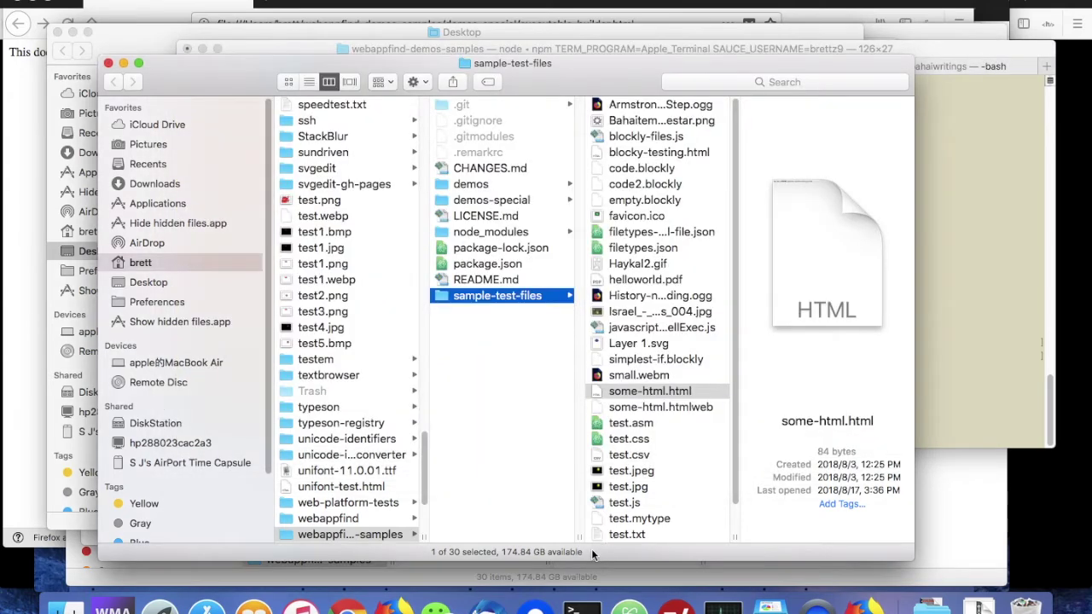
# Step: Open some-html.html with its default application and bring the browser window with the HTML editor to the front
pyautogui.click(658, 391)
pyautogui.press('Return')
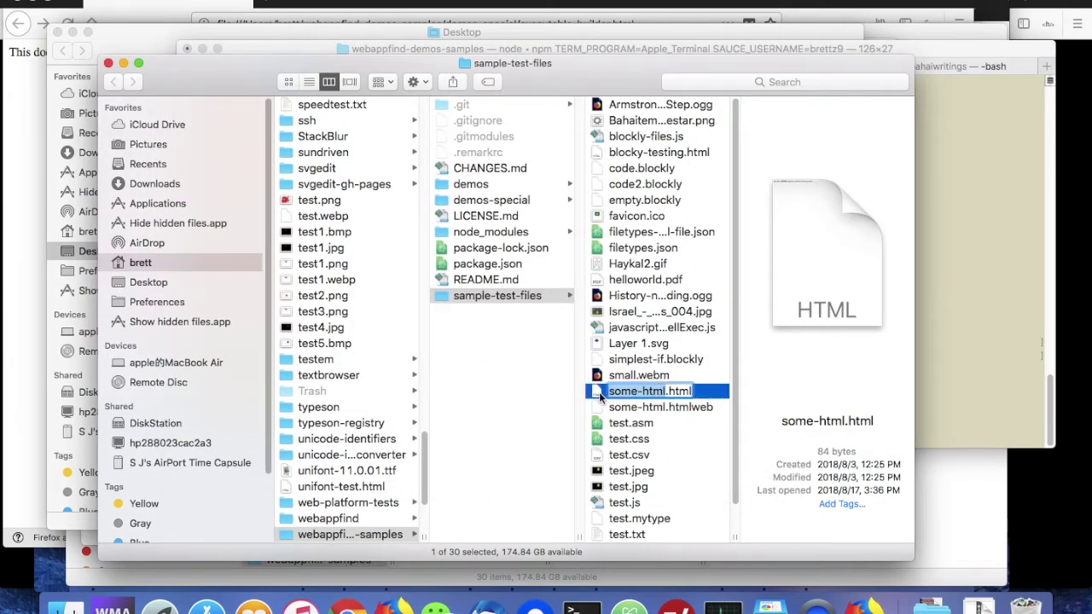
pyautogui.click(597, 397)
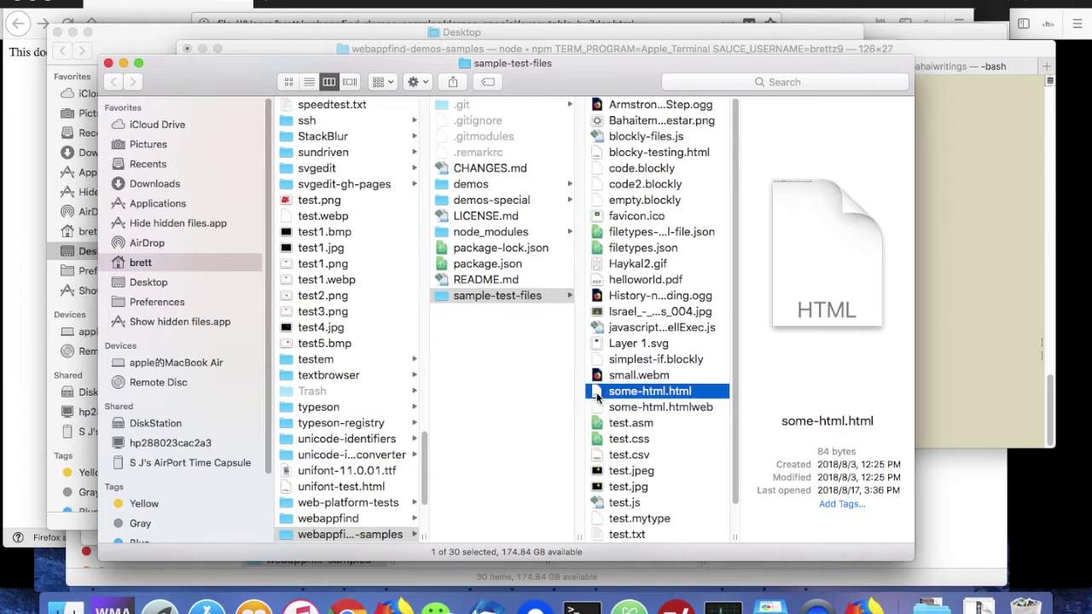
pyautogui.moveTo(597, 397); pyautogui.dragTo(861, 609)
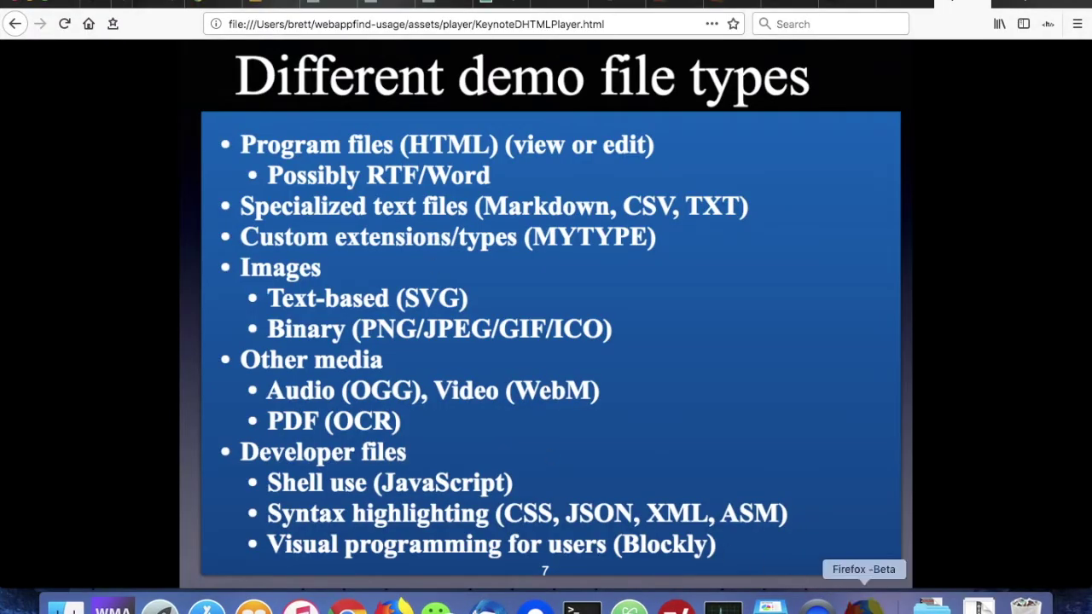
pyautogui.click(863, 606)
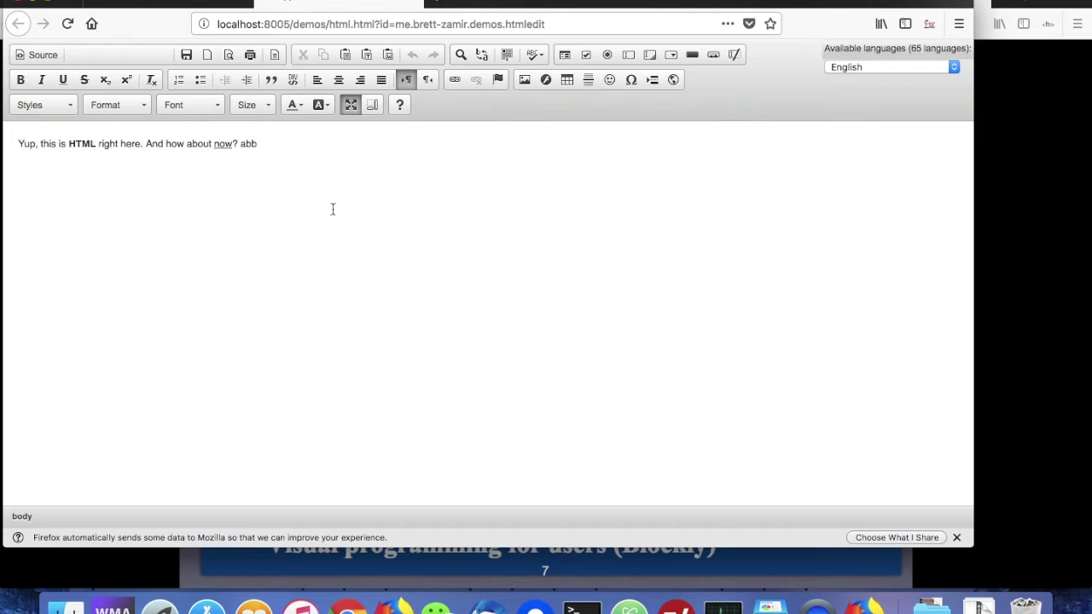
# Step: Delete "abb" from the end of the first line and add "This is some new content" as a new paragraph below
pyautogui.click(278, 161)
pyautogui.moveTo(290, 146); pyautogui.dragTo(4, 128)
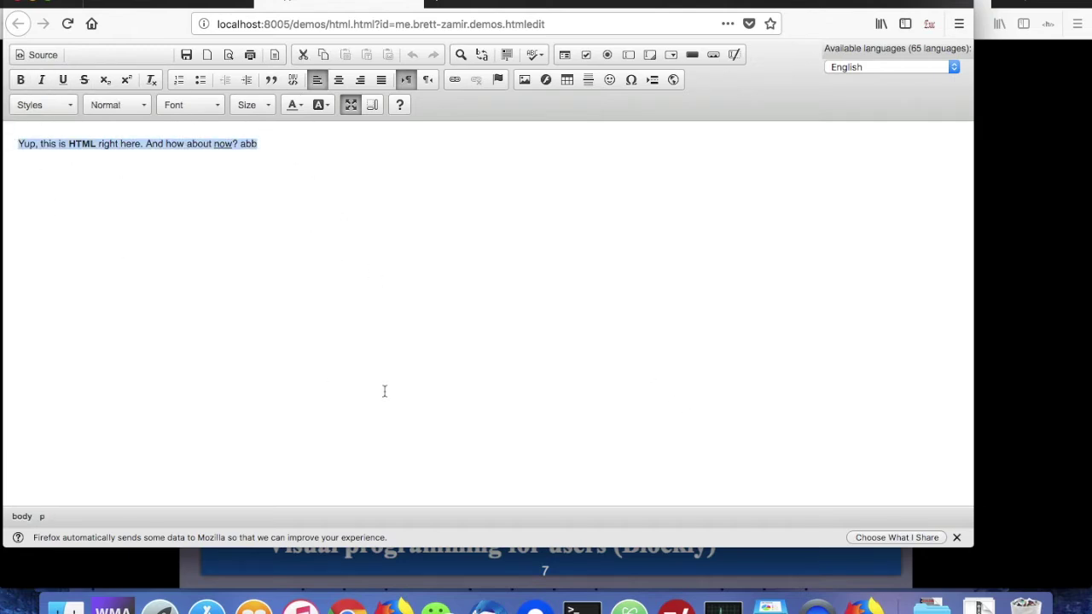
pyautogui.click(385, 271)
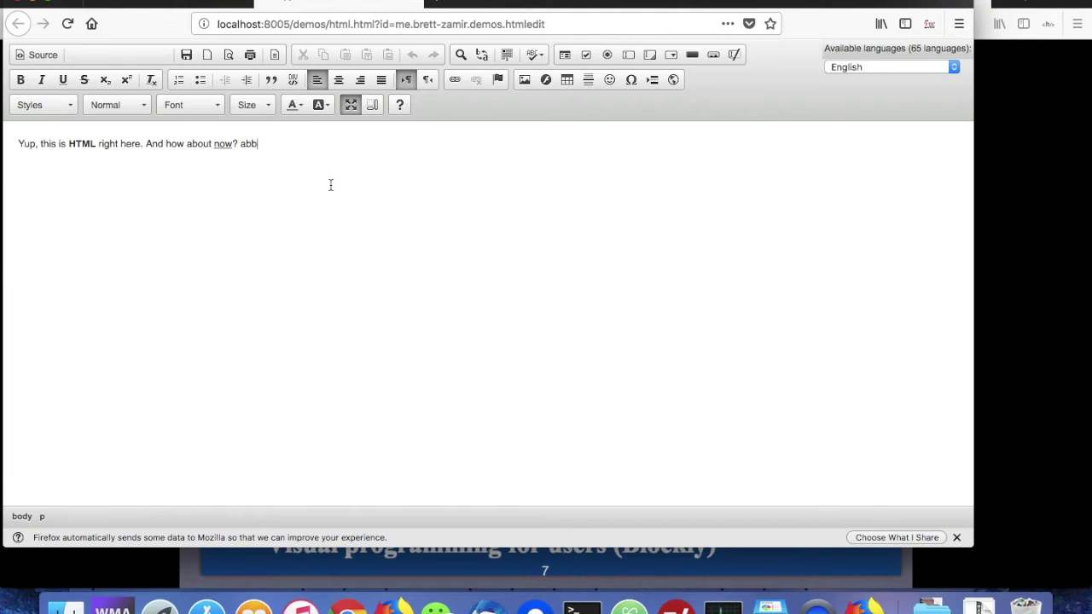
pyautogui.hotkey('shift', 'Left')
pyautogui.hotkey('shift', 'Left')
pyautogui.hotkey('shift', 'Left')
pyautogui.press('BackSpace')
pyautogui.write('his is')
pyautogui.hotkey('alt', 'Left')
pyautogui.write('T')
pyautogui.press('End')
pyautogui.write('some new content')
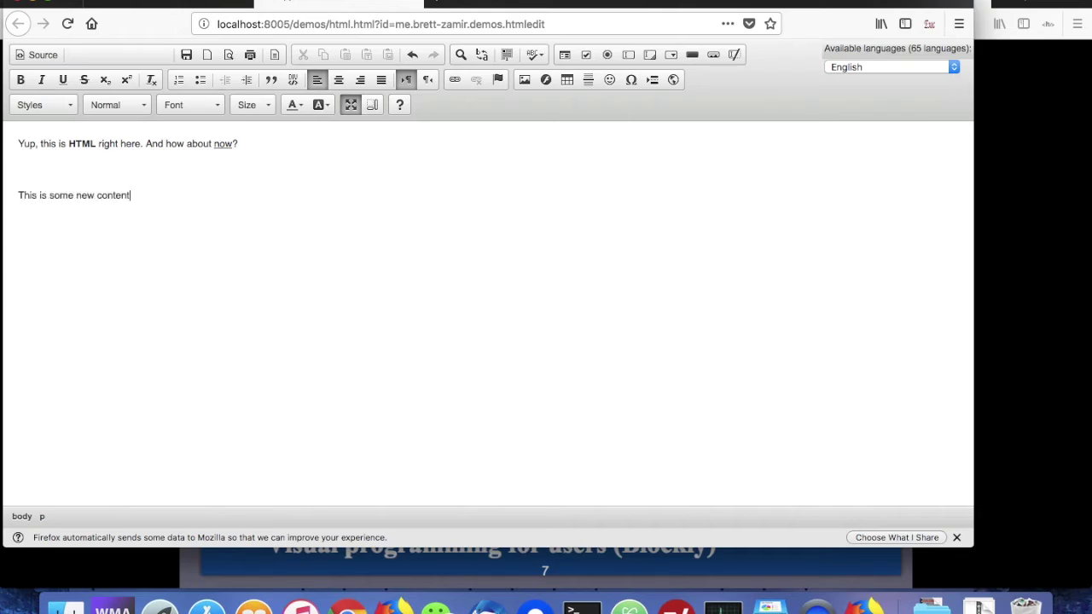
# Step: Format the "This is some new content" line in Comic Sans MS at size 24
pyautogui.hotkey('shift', 'Home')
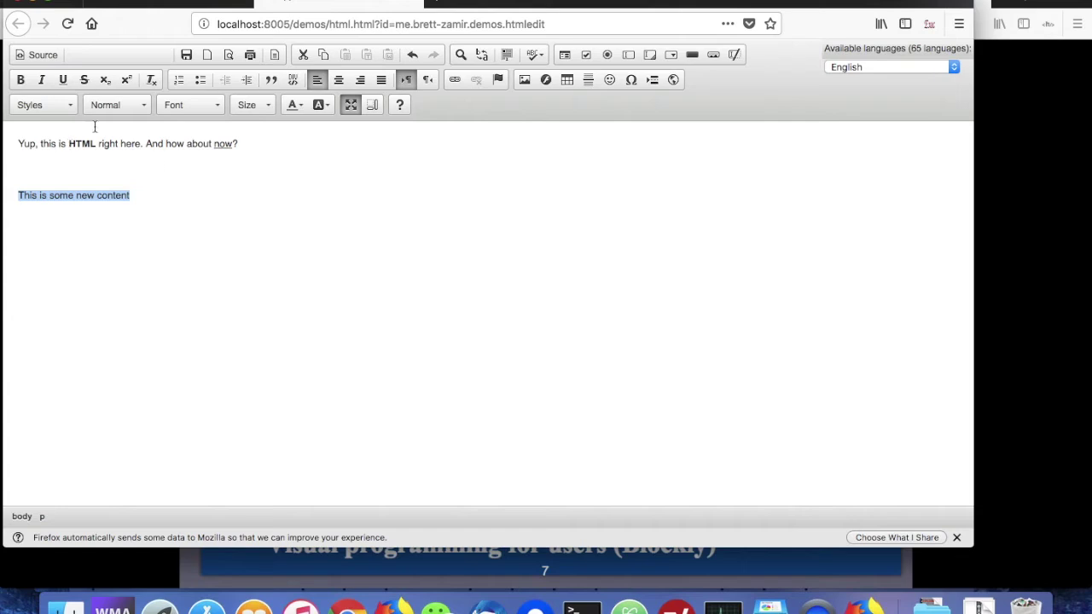
pyautogui.click(196, 100)
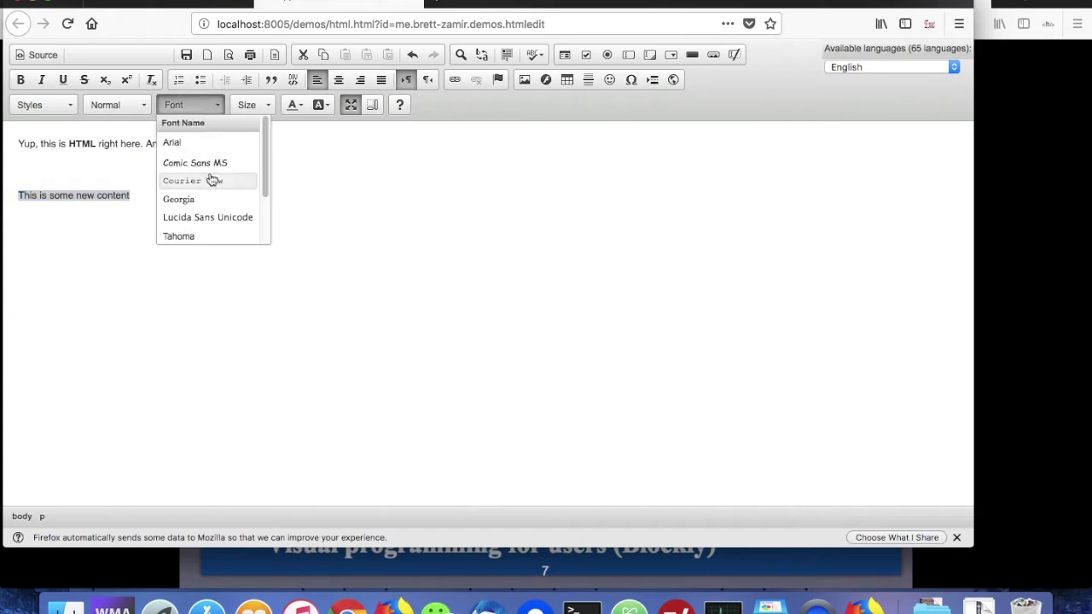
pyautogui.moveTo(214, 182); pyautogui.dragTo(216, 166)
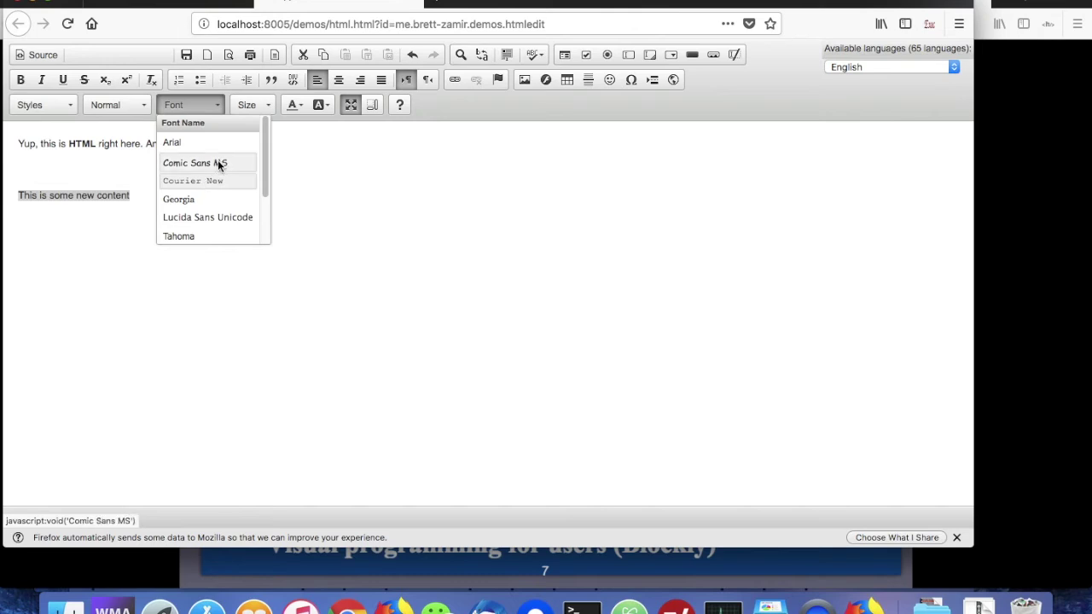
pyautogui.click(217, 160)
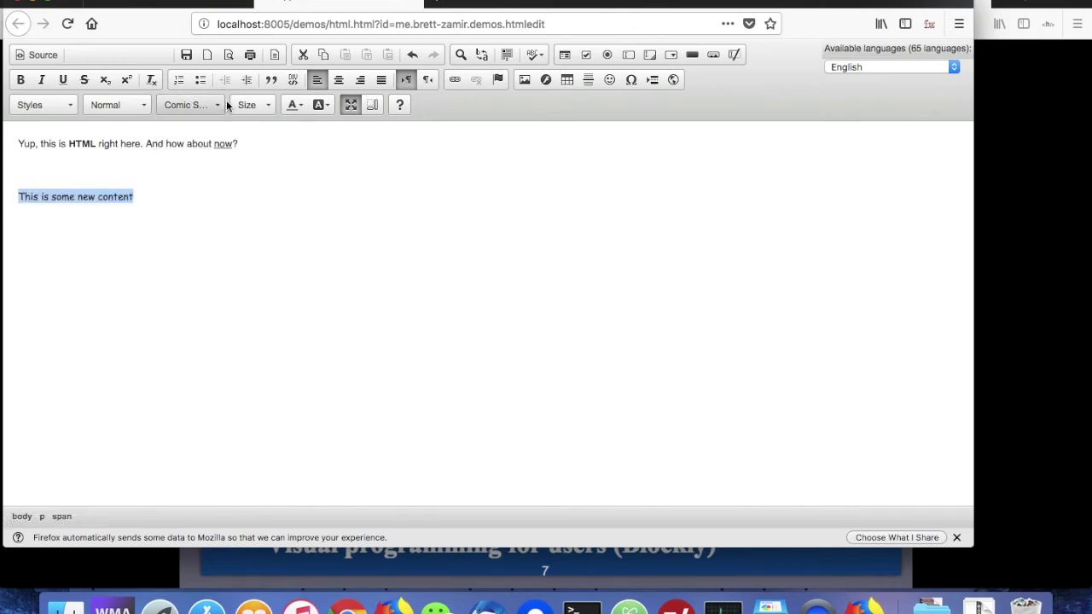
pyautogui.click(267, 104)
pyautogui.scroll(-3, 282, 196)
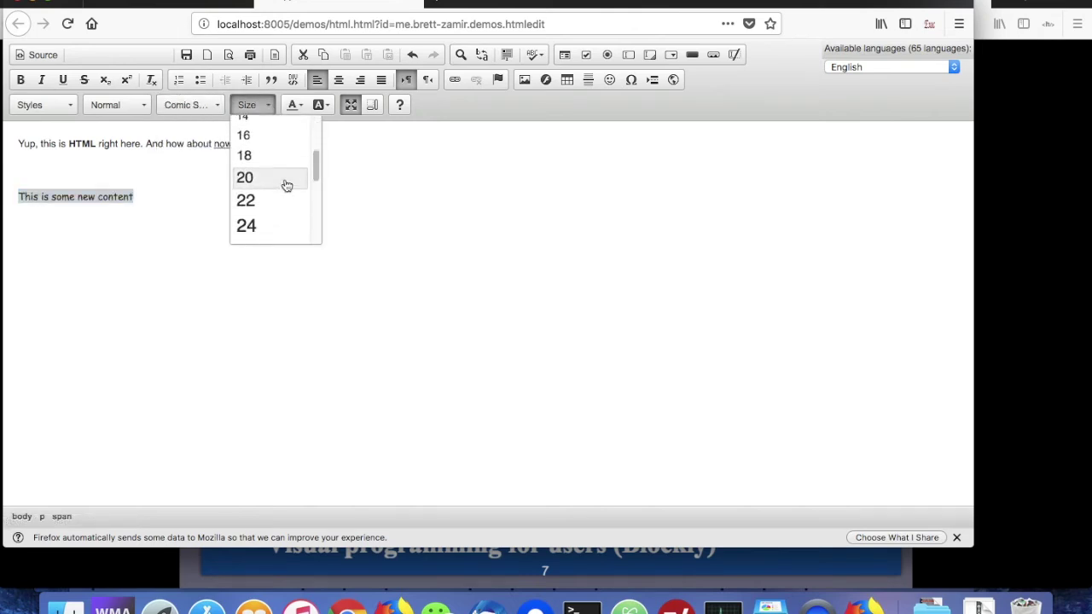
pyautogui.click(257, 223)
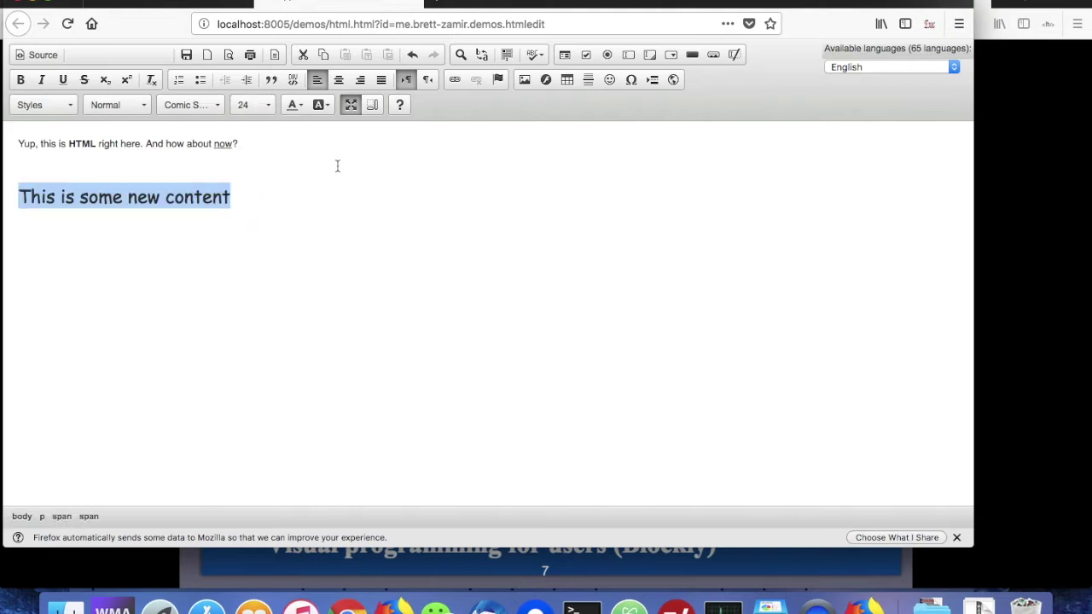
# Step: Make the "This is some new content" line bold, italic and underlined, and save the file
pyautogui.click(22, 82)
pyautogui.click(39, 81)
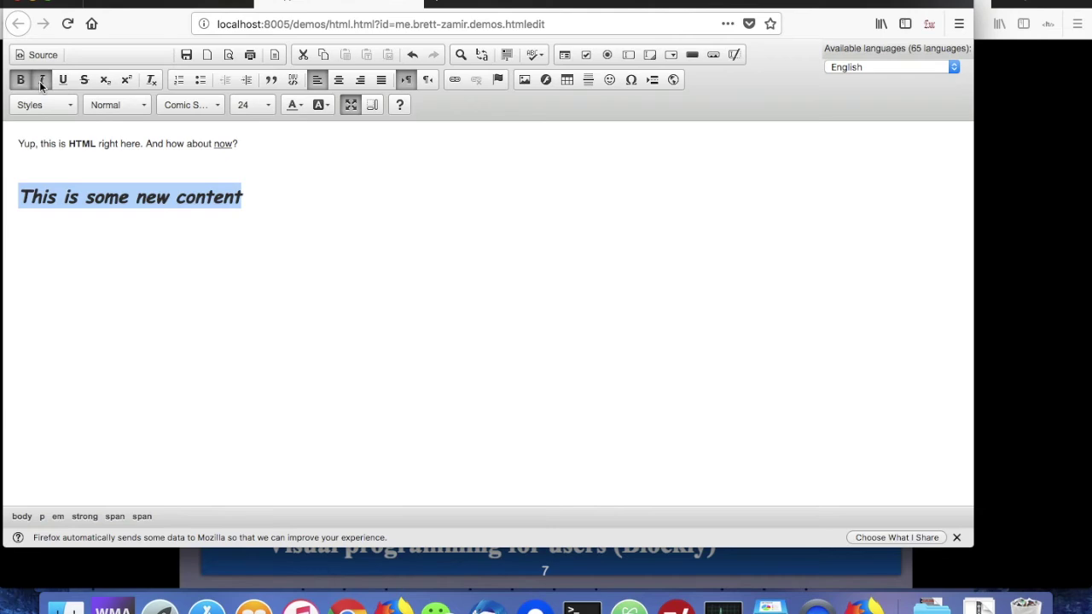
pyautogui.click(318, 218)
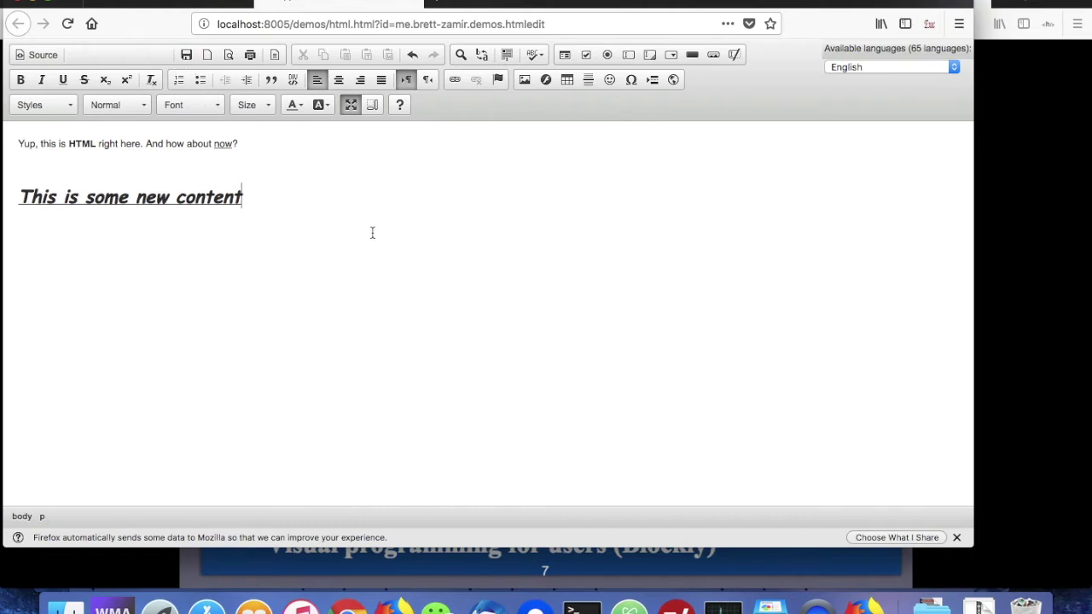
# Step: Switch to Sourcetree, bring up the webappfind-demos-samples repository and show the uncommitted diff of sample-test-files/some-html.html
pyautogui.press('super+Tab')
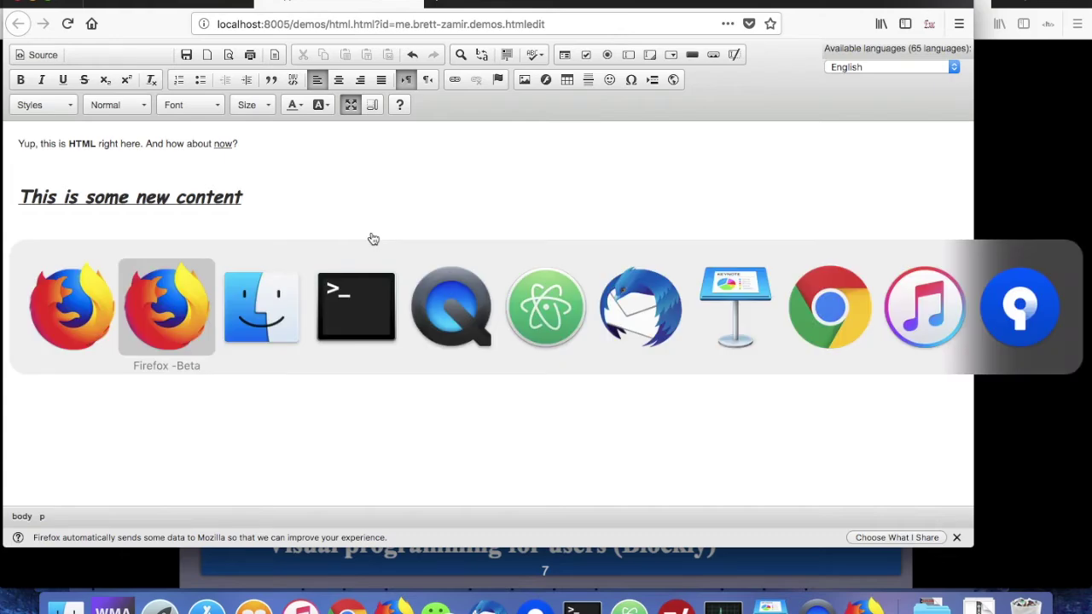
pyautogui.press('super+Tab')
pyautogui.press('super+Tab')
pyautogui.press('super+Tab')
pyautogui.press('super+Tab')
pyautogui.press('super+Tab')
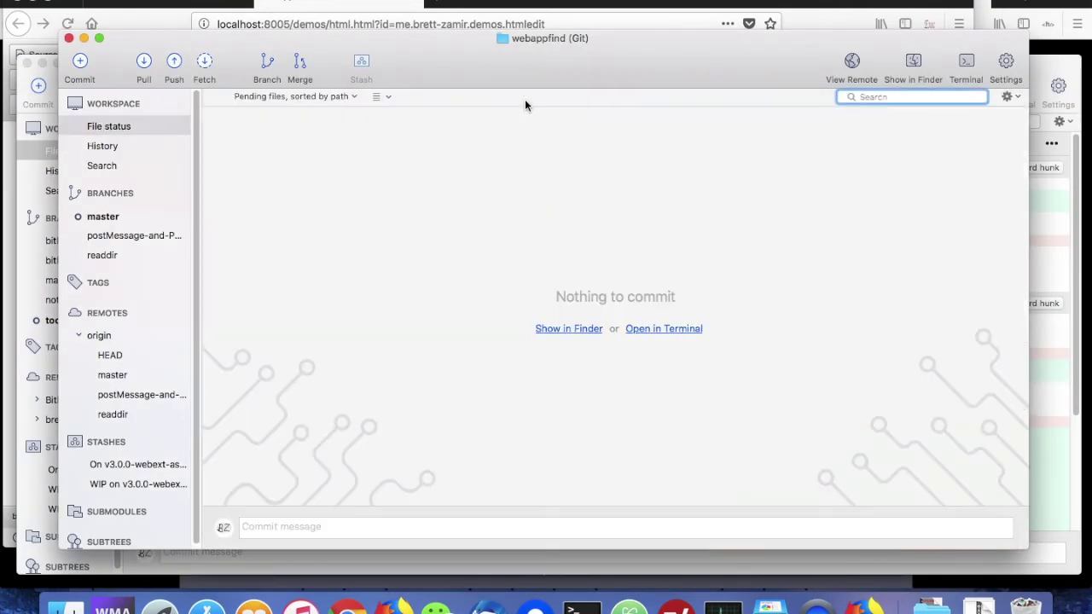
pyautogui.press('super+grave')
pyautogui.doubleClick(320, 163)
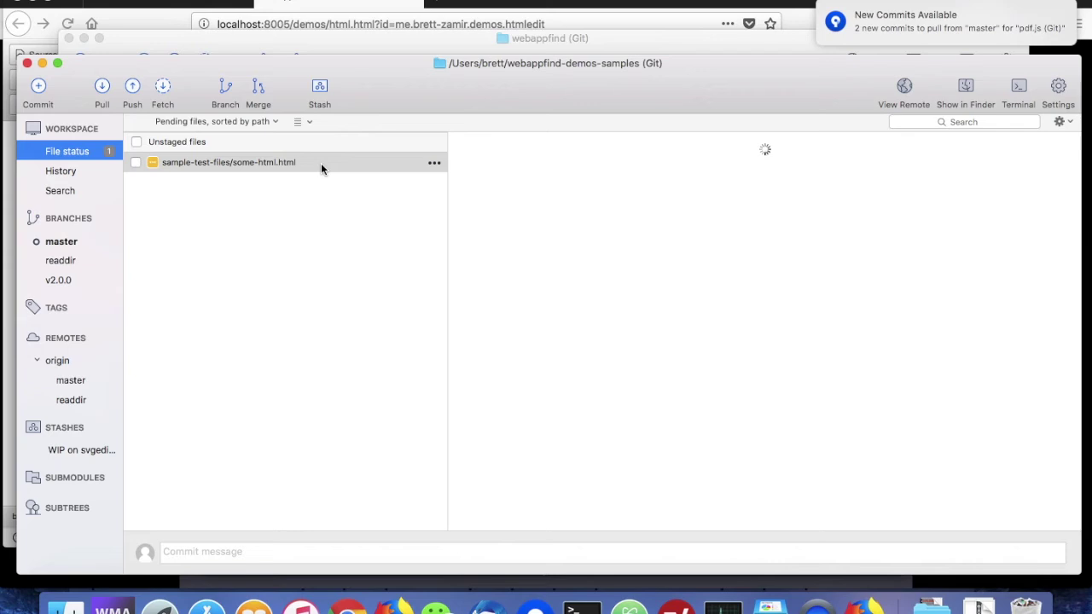
pyautogui.click(271, 162)
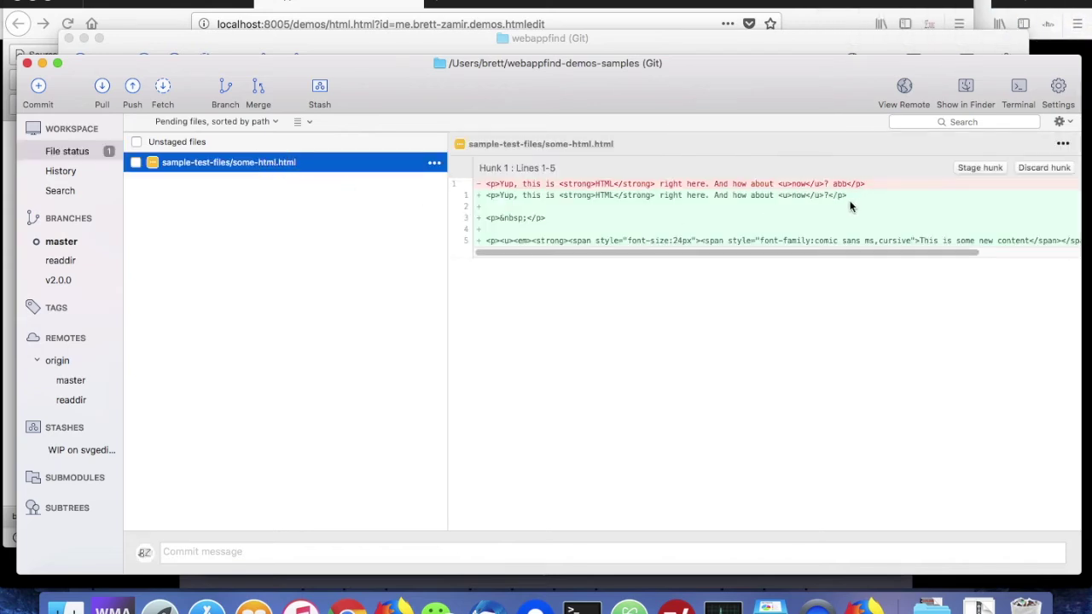
# Step: Examine the removed and added lines in the some-html.html diff, including the full markup of the new content
pyautogui.click(833, 186)
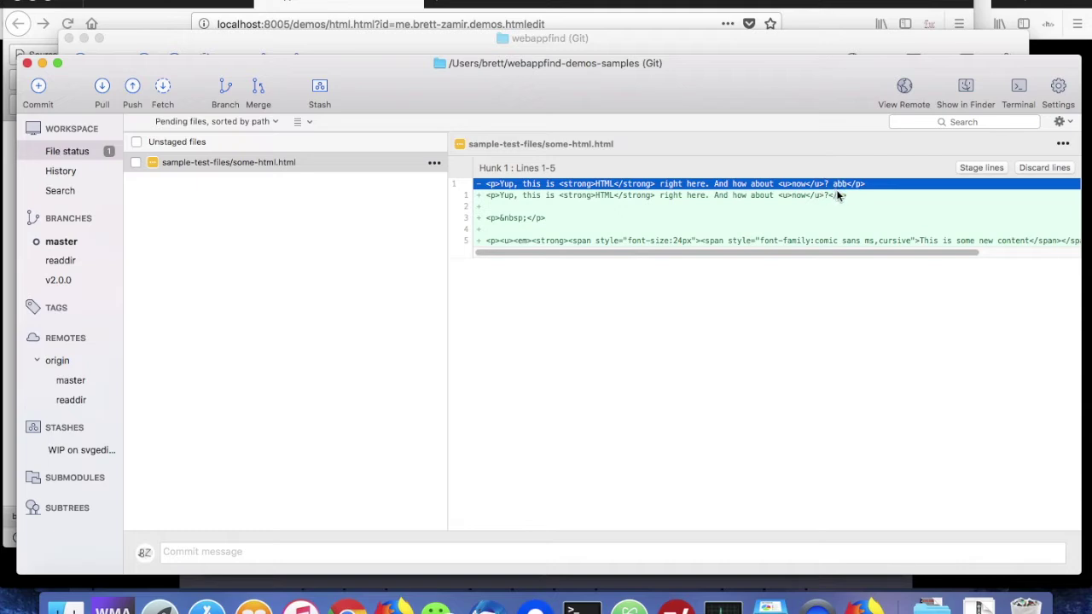
pyautogui.hscroll(1, 839, 196)
pyautogui.click(840, 195)
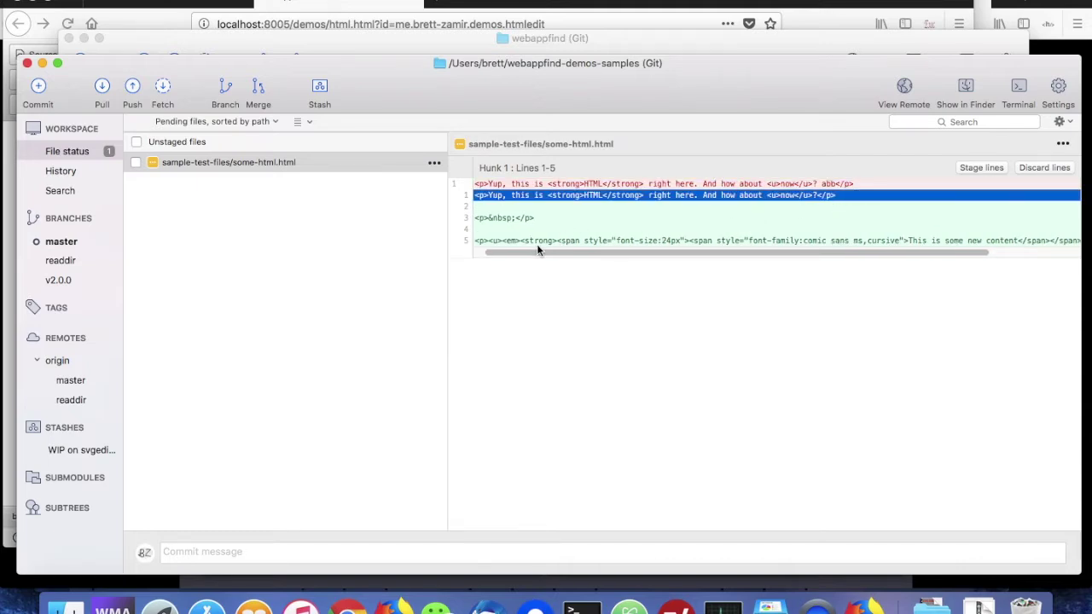
pyautogui.click(480, 251)
pyautogui.click(492, 218)
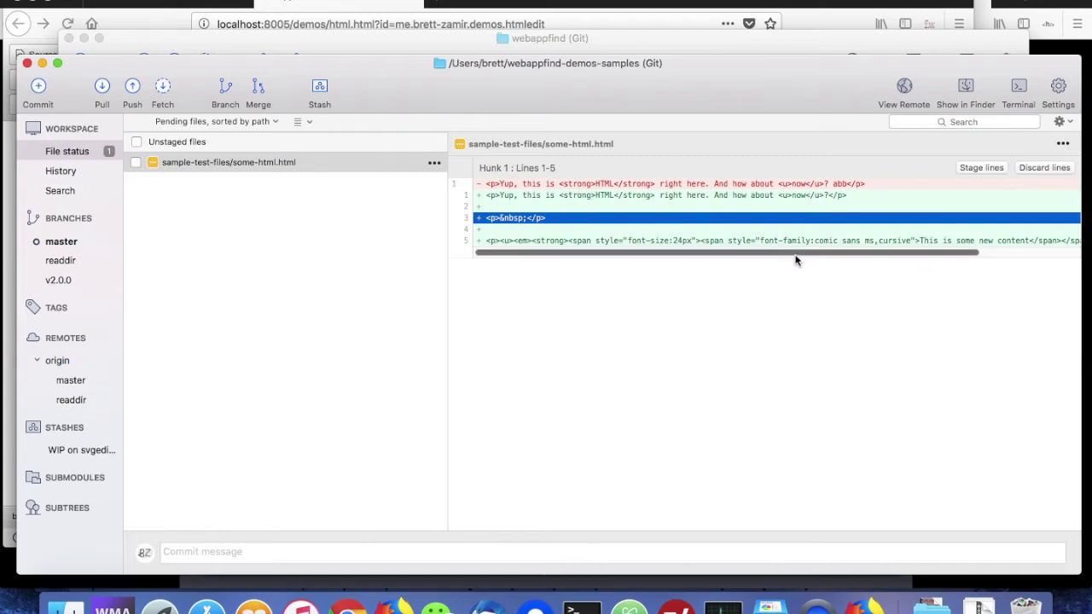
pyautogui.hscroll(5, 794, 256)
pyautogui.moveTo(848, 249); pyautogui.dragTo(707, 273)
# Step: Switch back to the Firefox window showing executable-builder.html and open the Executable Builder form
pyautogui.press('super+Tab')
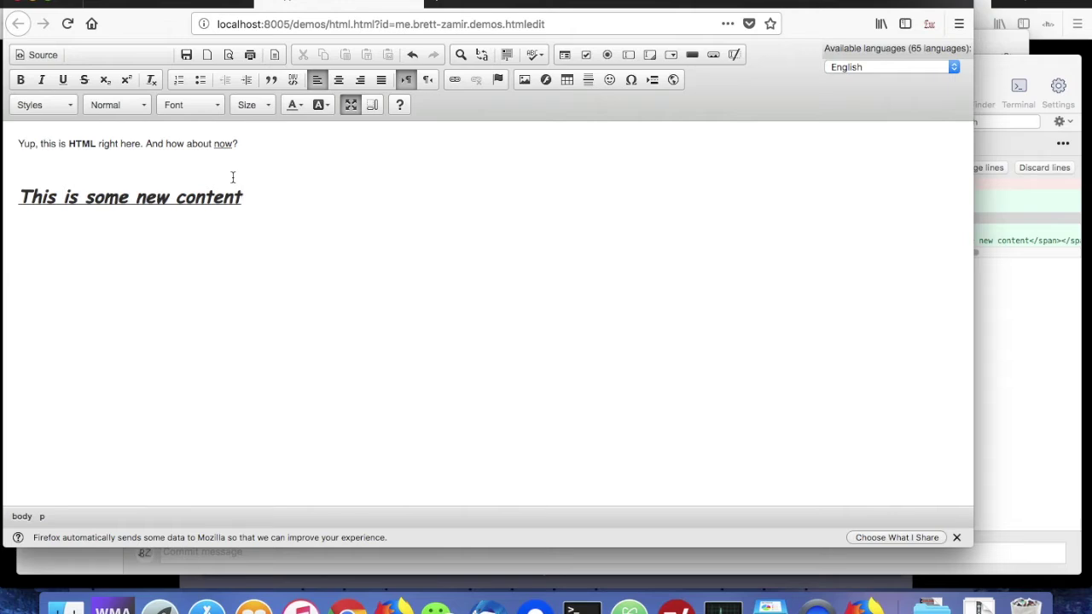
pyautogui.press('super+Tab')
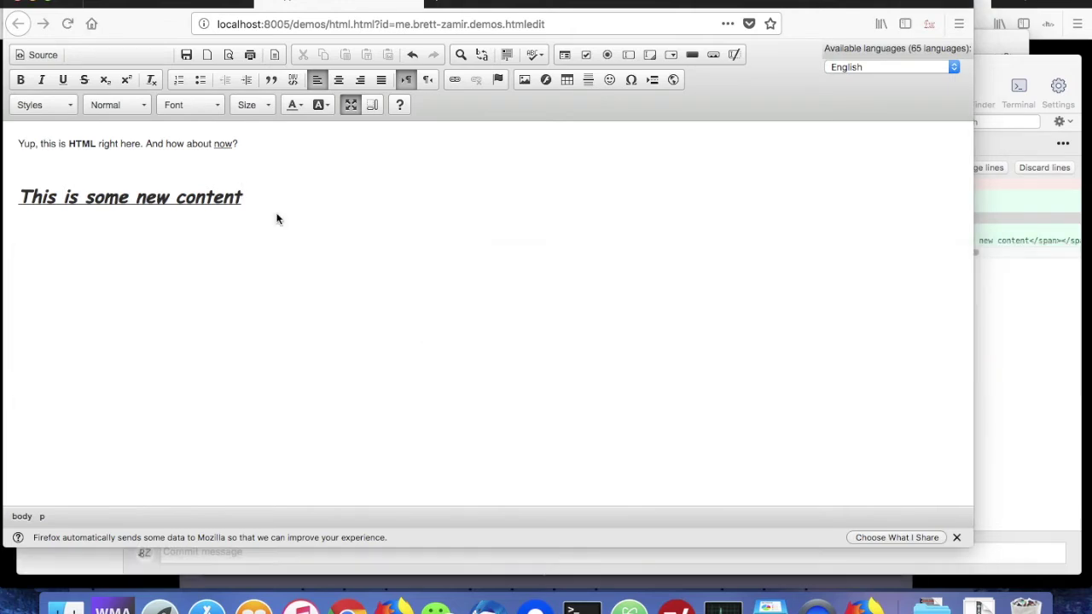
pyautogui.press('super+grave')
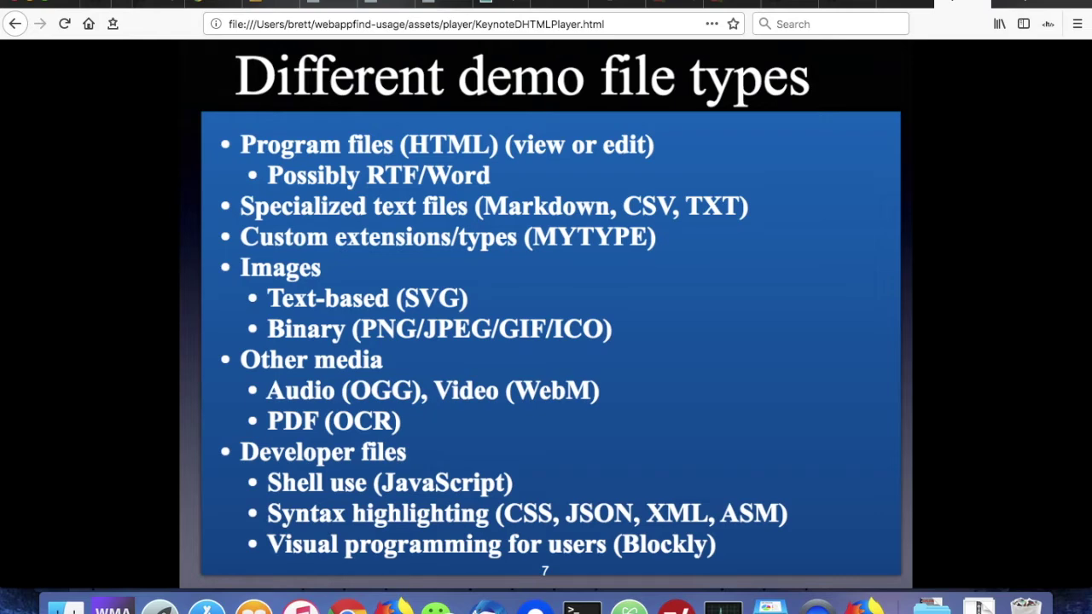
pyautogui.press('super+Tab')
pyautogui.click(929, 25)
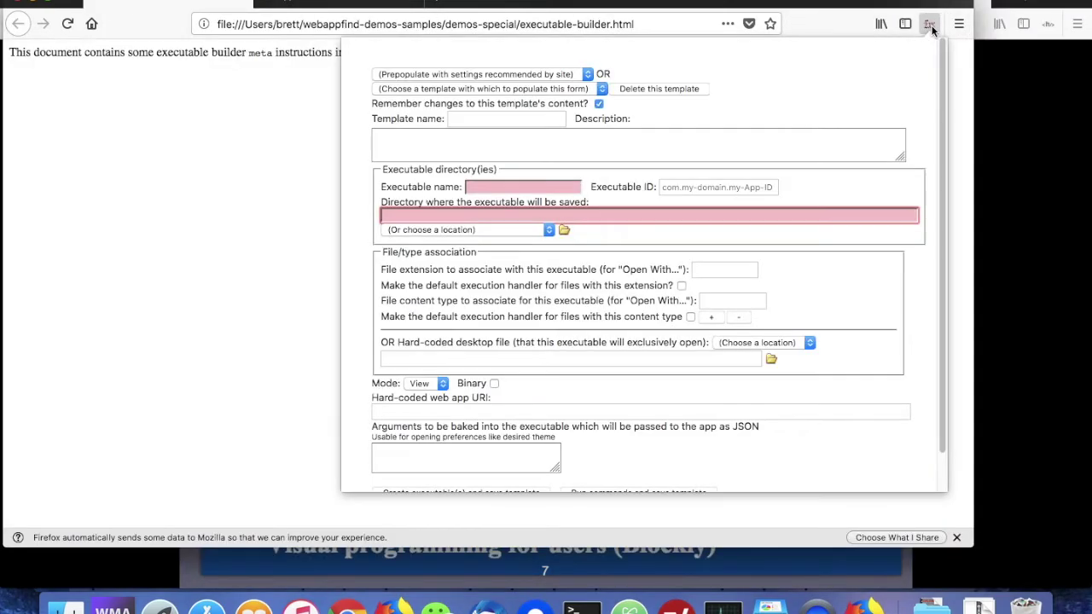
# Step: Prepopulate the form with the recommended Edit Markdown settings and choose Desktop as the directory for the executable
pyautogui.click(411, 75)
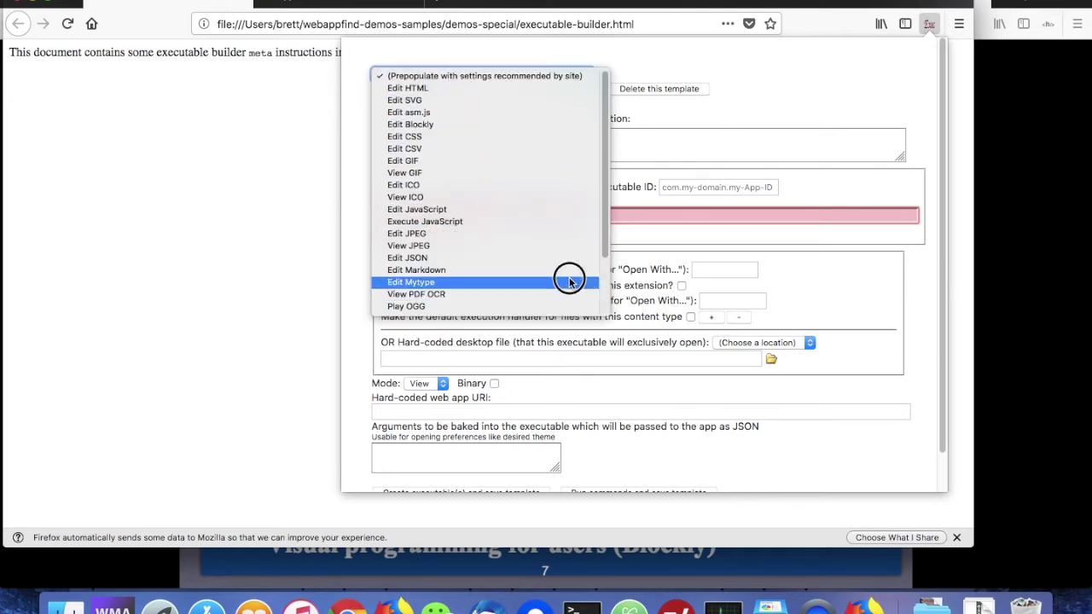
pyautogui.click(519, 269)
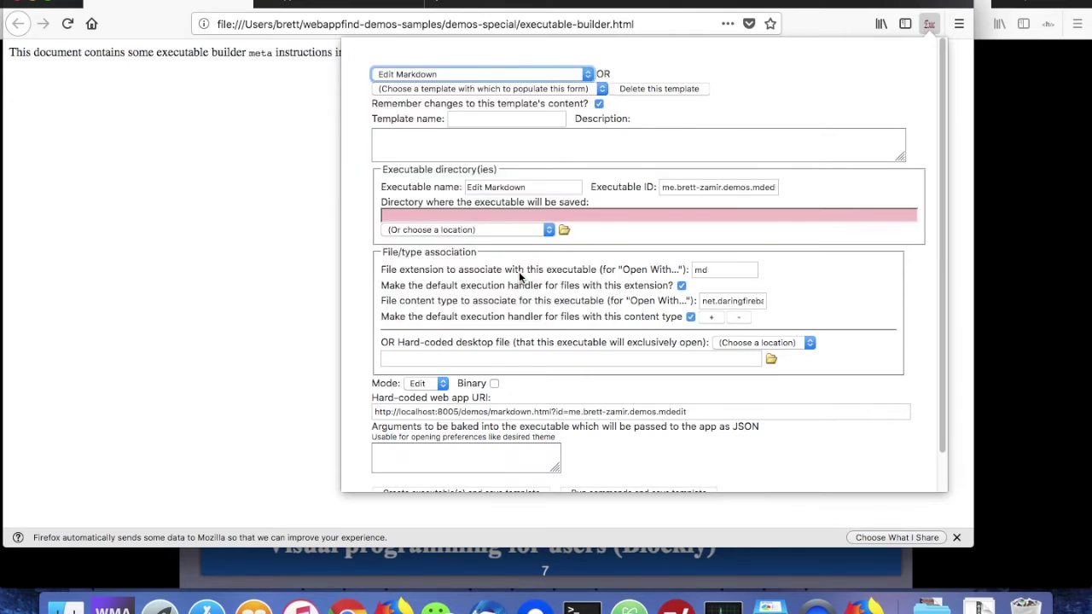
pyautogui.click(481, 229)
pyautogui.click(470, 251)
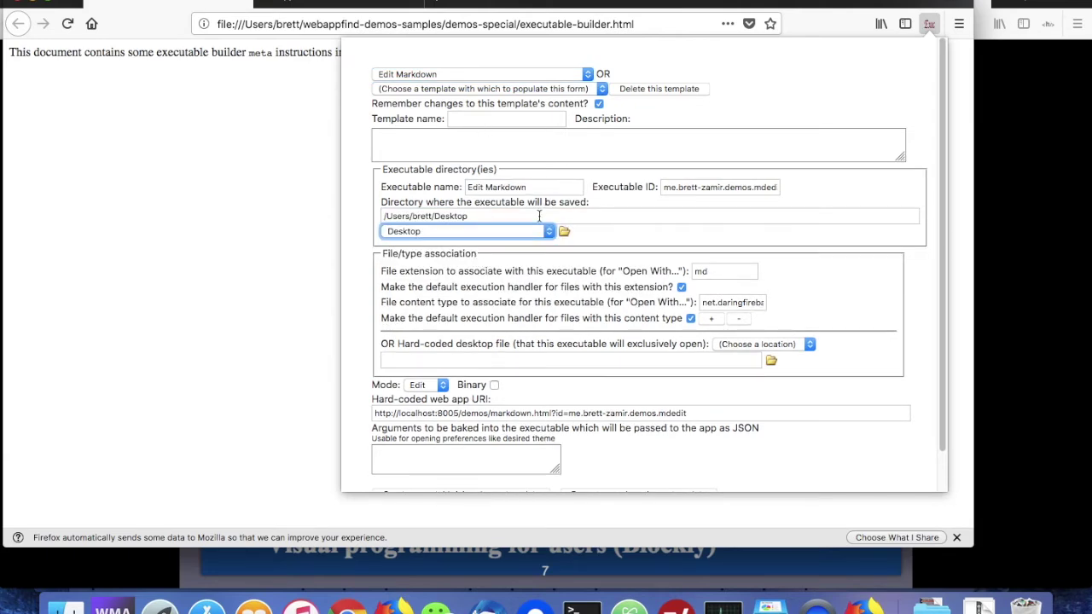
# Step: Review the available templates and the form's executable name, ID, save directory and associated file extension
pyautogui.click(427, 89)
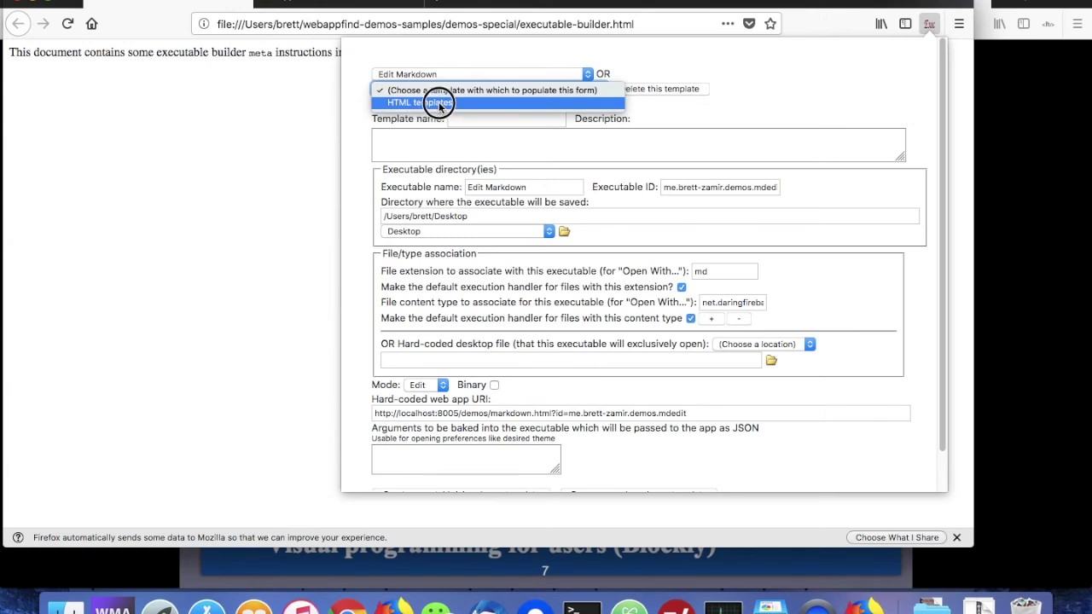
pyautogui.click(428, 143)
pyautogui.click(553, 188)
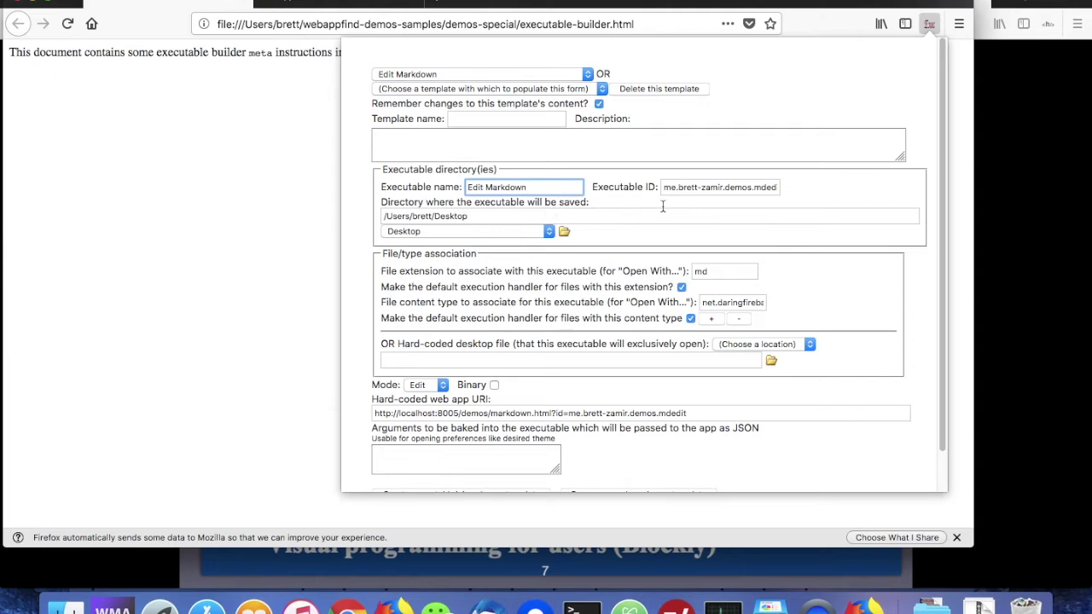
pyautogui.click(757, 194)
pyautogui.click(472, 218)
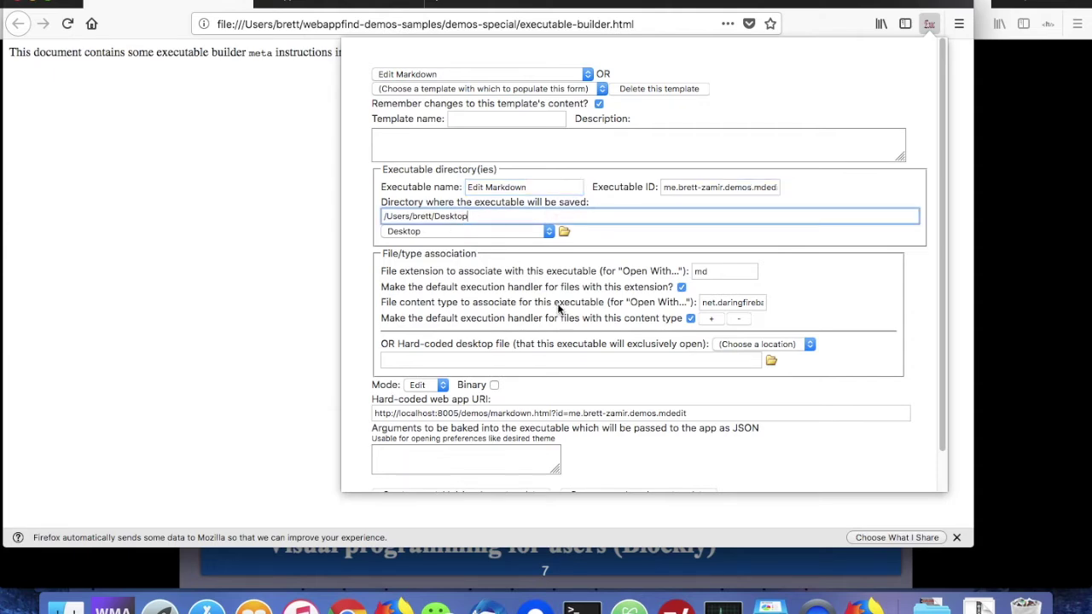
pyautogui.scroll(-2, 745, 220)
pyautogui.scroll(-1, 744, 220)
pyautogui.click(717, 232)
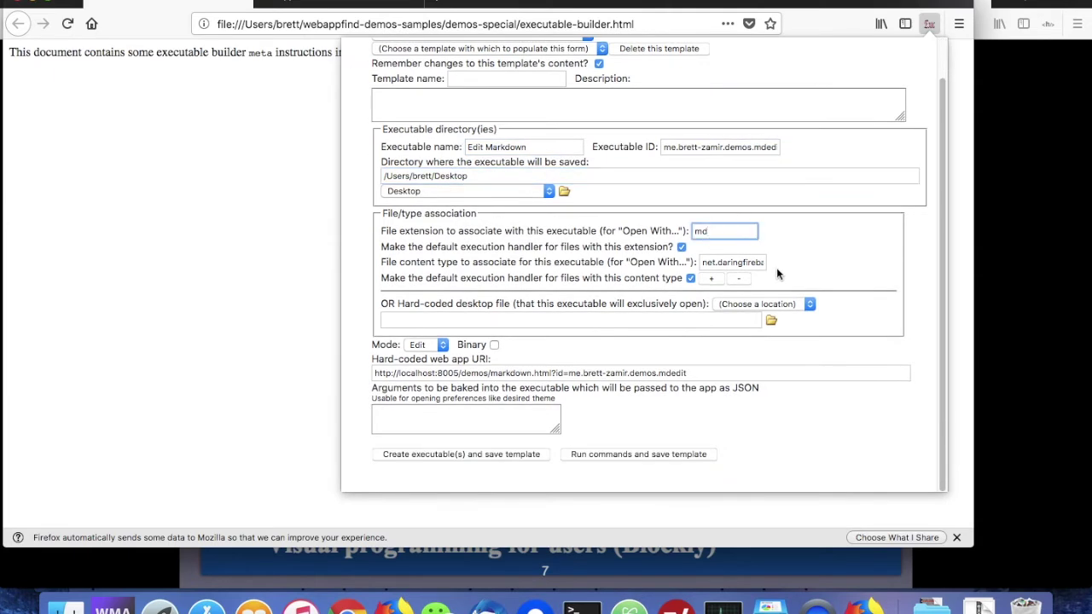
# Step: Check the associated content type and hard-coded web app URI, and create the Edit Markdown executable
pyautogui.click(733, 261)
pyautogui.press('super+Right')
pyautogui.press('super+Left')
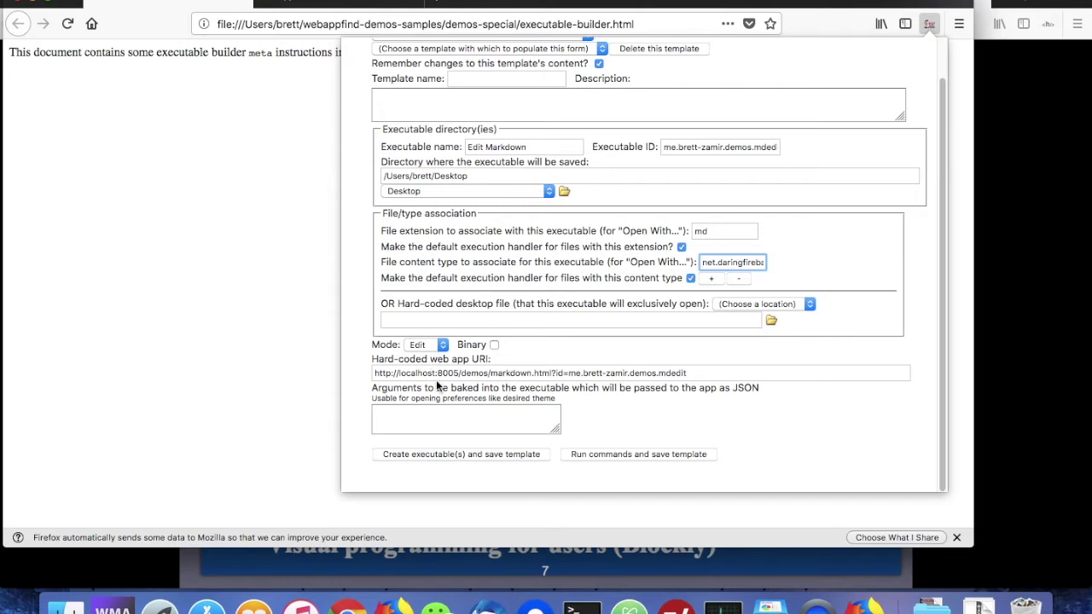
pyautogui.click(736, 369)
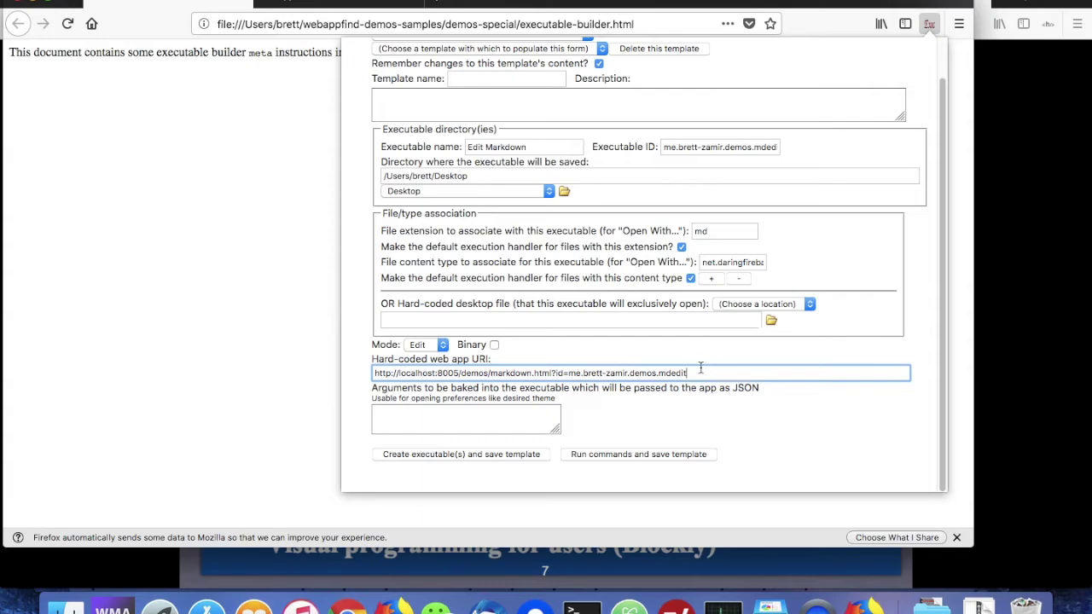
pyautogui.click(437, 454)
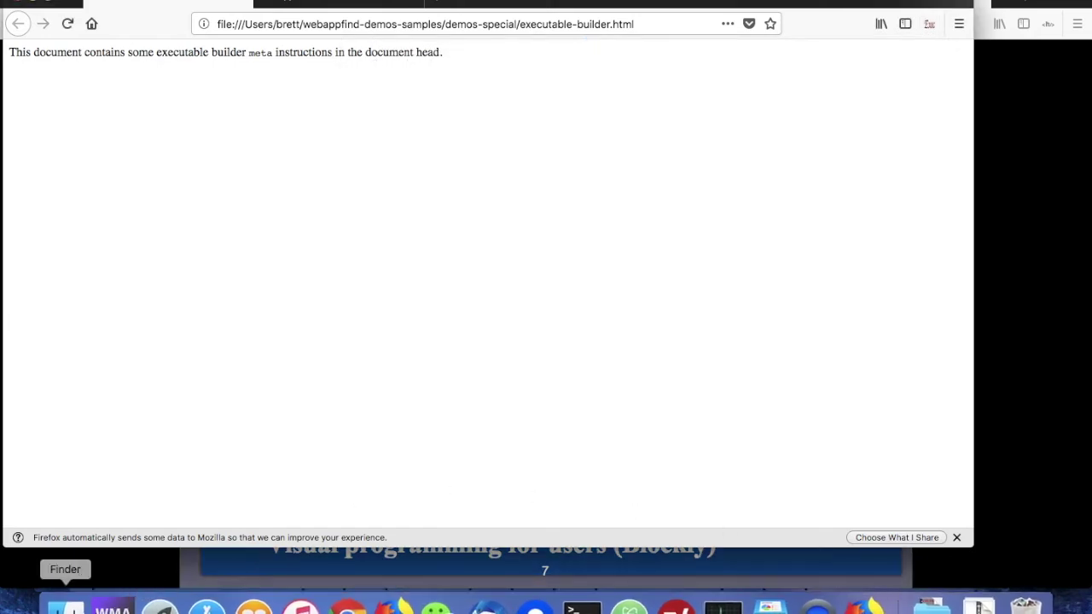
# Step: Switch to Finder and open CHANGES.md from the webappfind-demos-samples folder with its default application, placing the cursor at the document's end
pyautogui.click(66, 607)
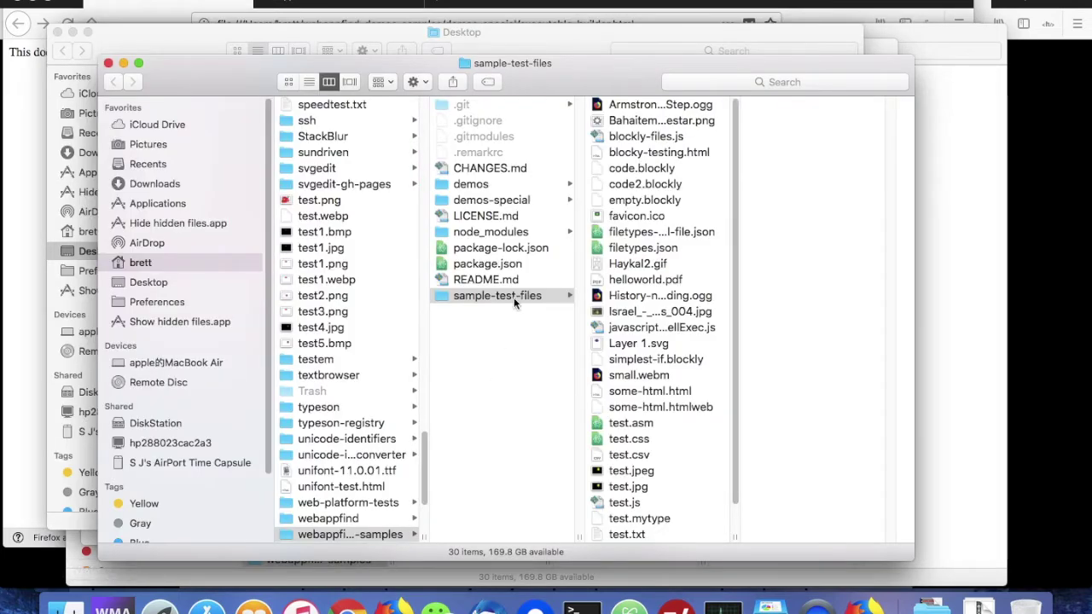
pyautogui.click(513, 296)
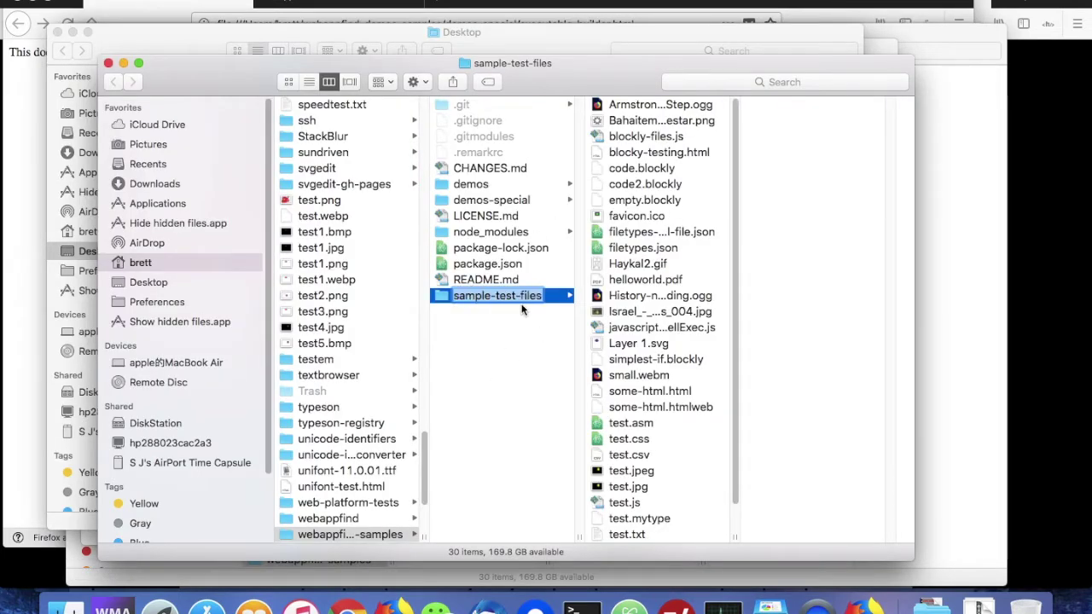
pyautogui.click(550, 297)
pyautogui.scroll(-2, 699, 343)
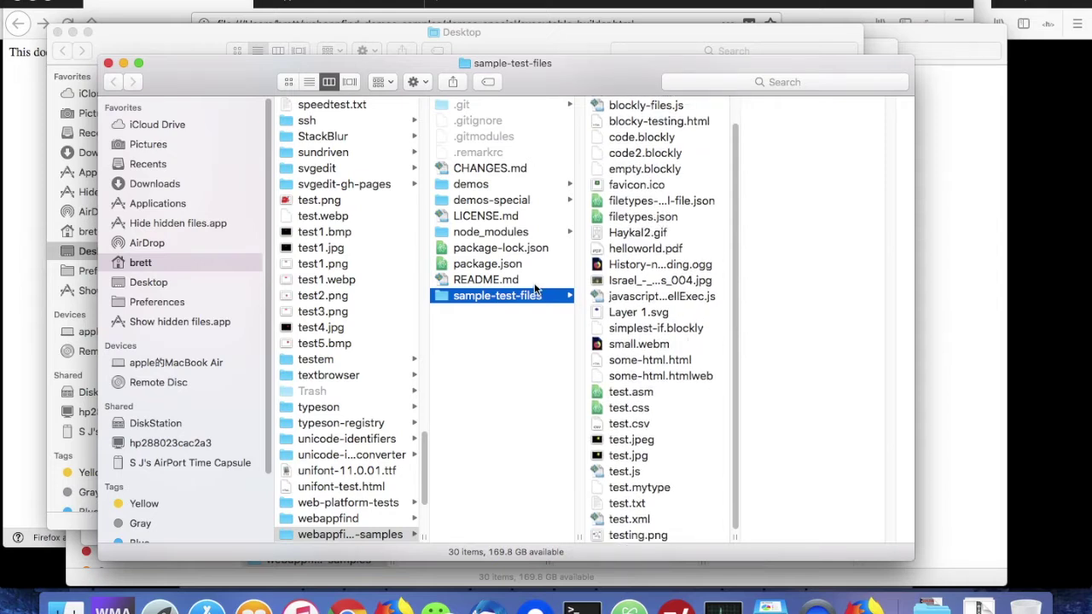
pyautogui.click(501, 170)
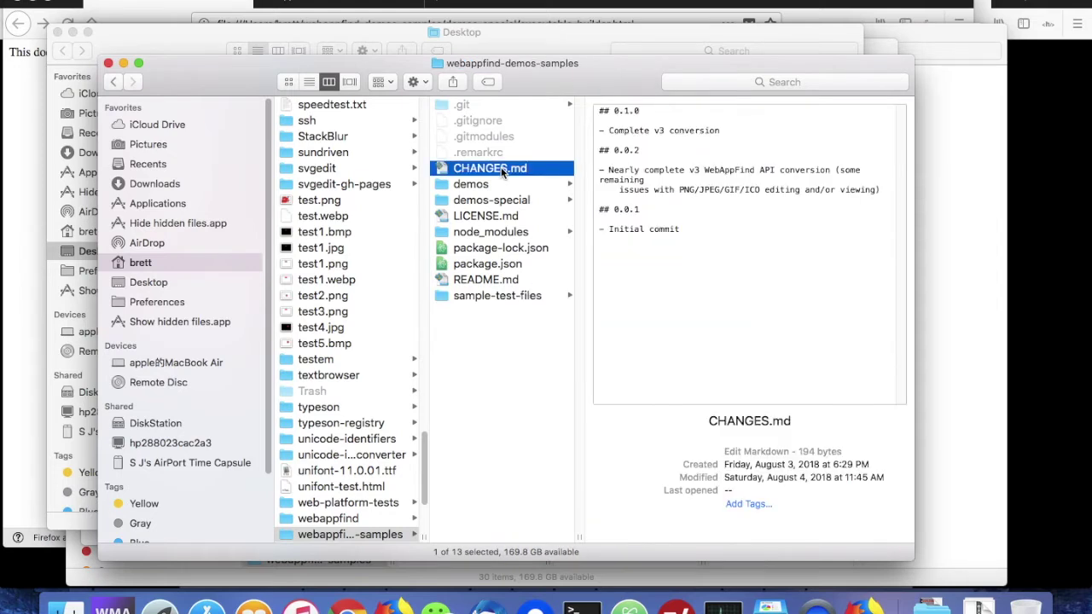
pyautogui.doubleClick(465, 170)
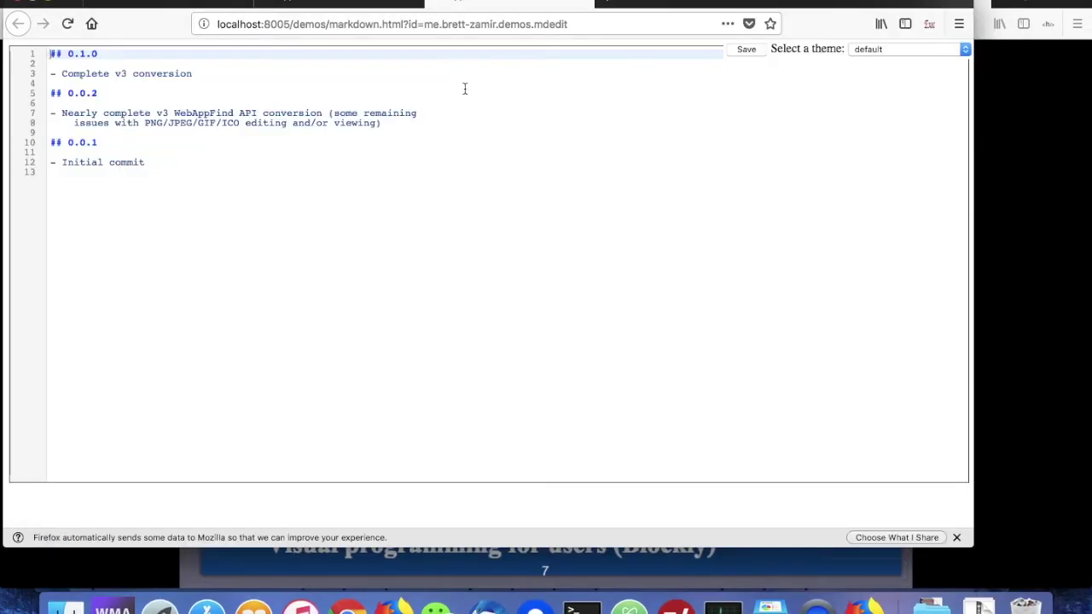
pyautogui.click(401, 201)
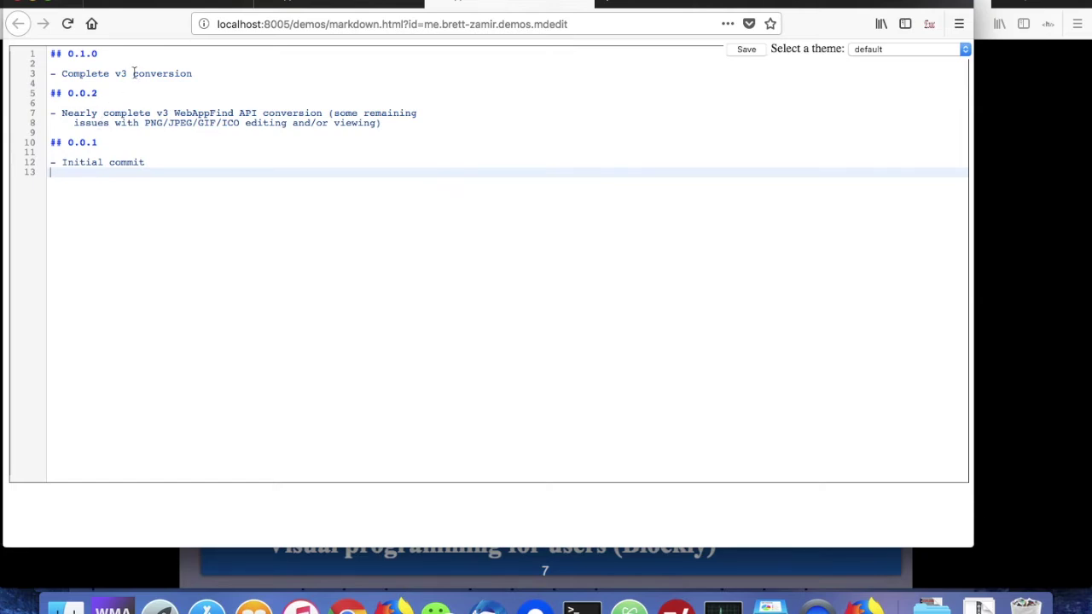
# Step: Add the heading "## 0.2.0" followed by a blank line at the start of CHANGES.md, above the 0.1.0 entry
pyautogui.press('Return')
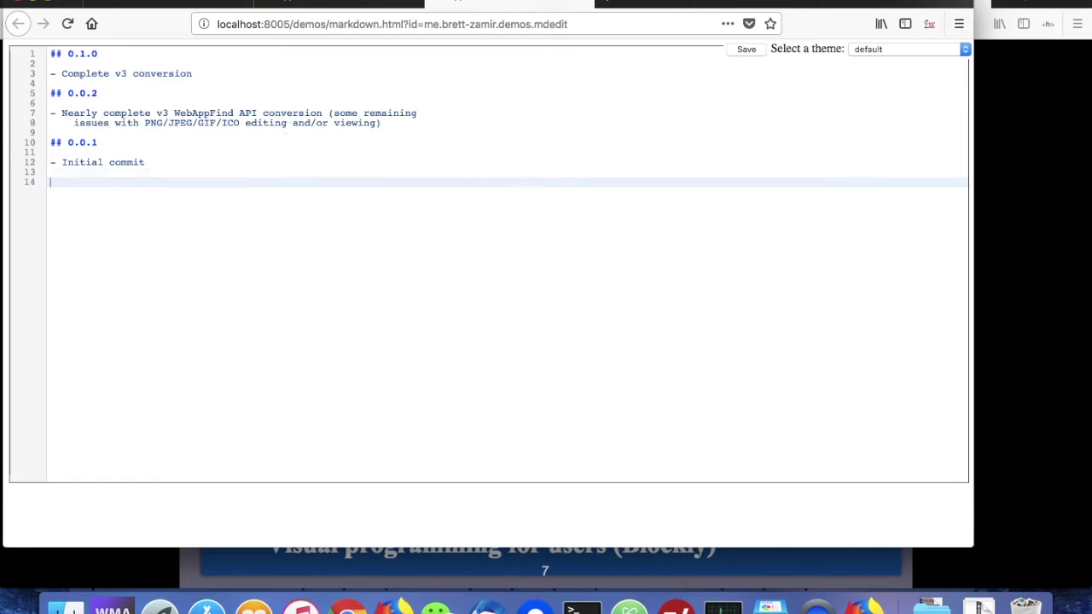
pyautogui.press('BackSpace')
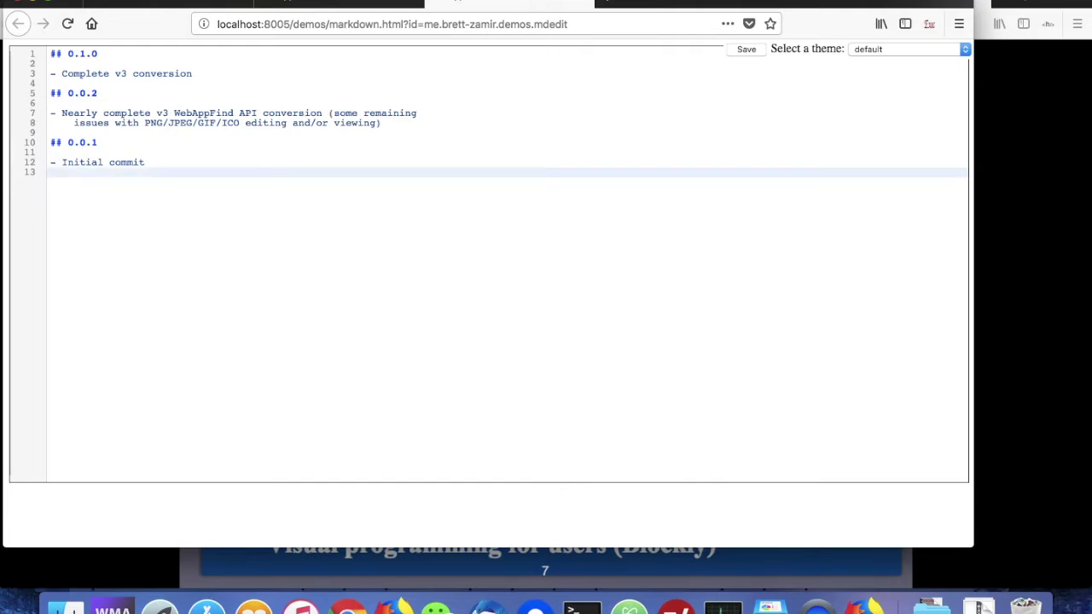
pyautogui.press('super+Up')
pyautogui.press('Return')
pyautogui.press('Return')
pyautogui.press('Up')
pyautogui.press('Up')
pyautogui.write('## 0.2.0')
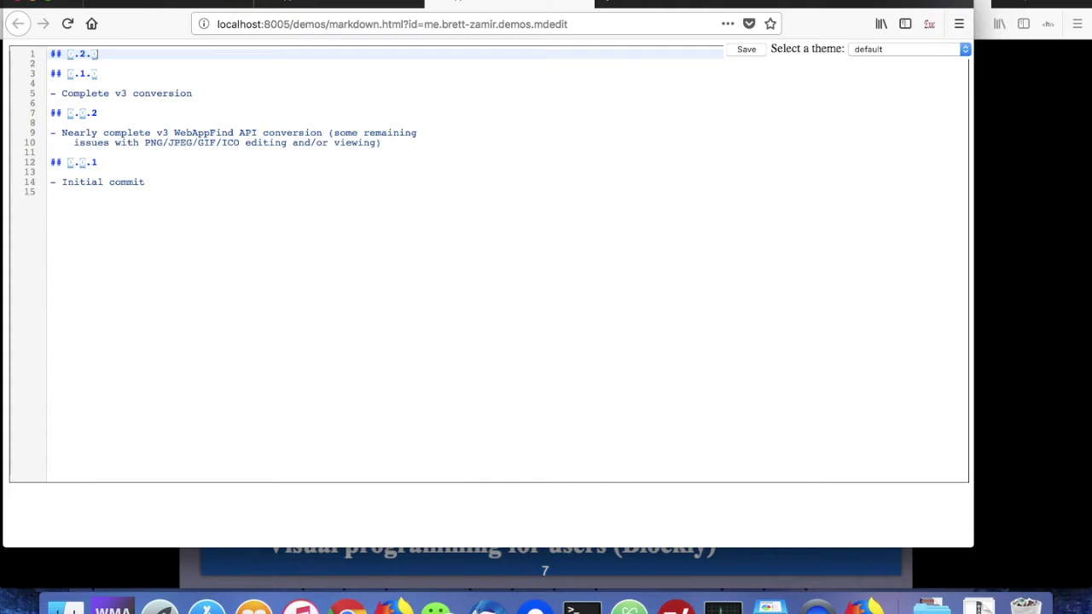
# Step: Add the bullet "- Do some new cool stuff" beneath the 0.2.0 heading, save the Markdown file and dismiss the alert
pyautogui.press('Return')
pyautogui.press('Return')
pyautogui.write('- ')
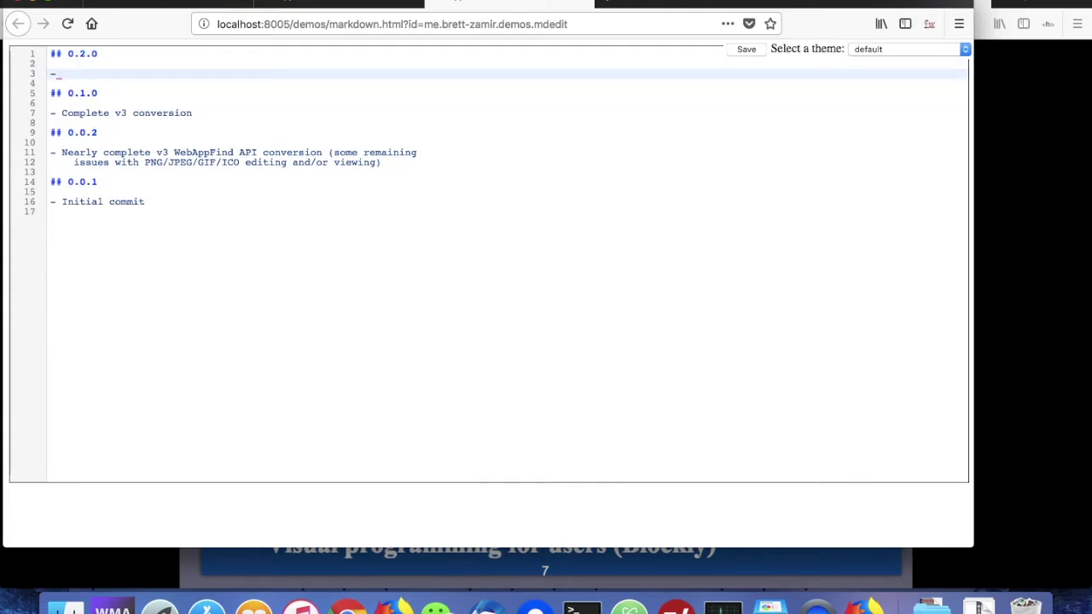
pyautogui.write('Do some work')
pyautogui.write(' cool stuff')
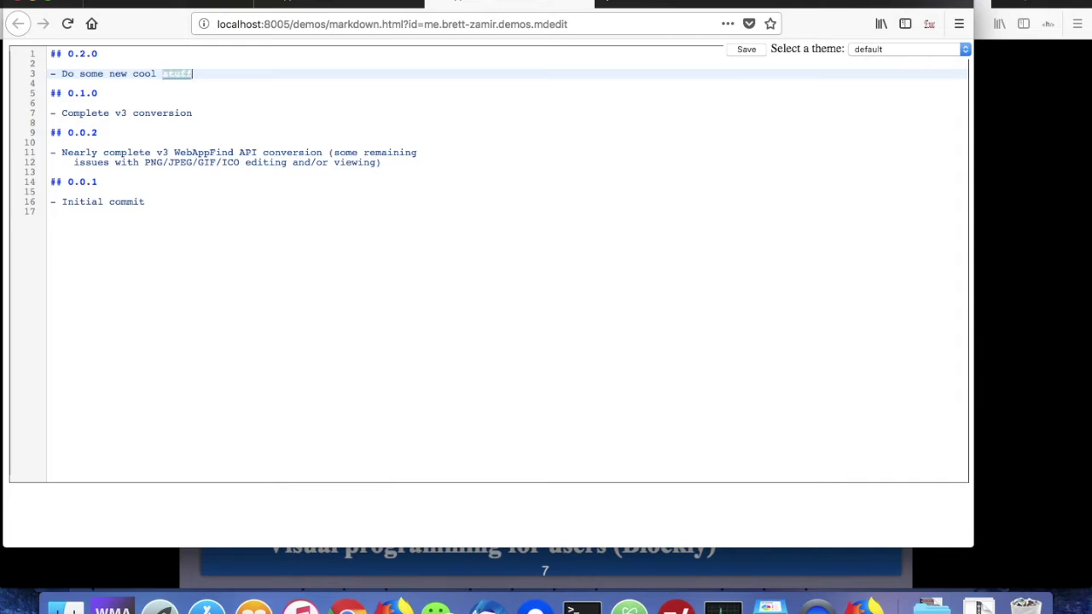
pyautogui.click(746, 49)
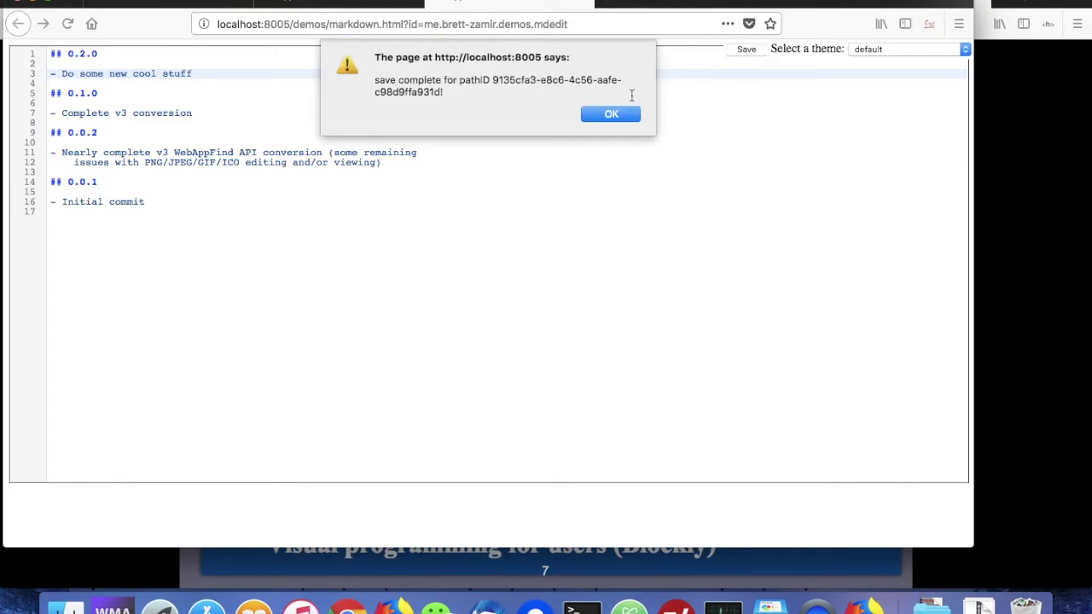
pyautogui.click(597, 113)
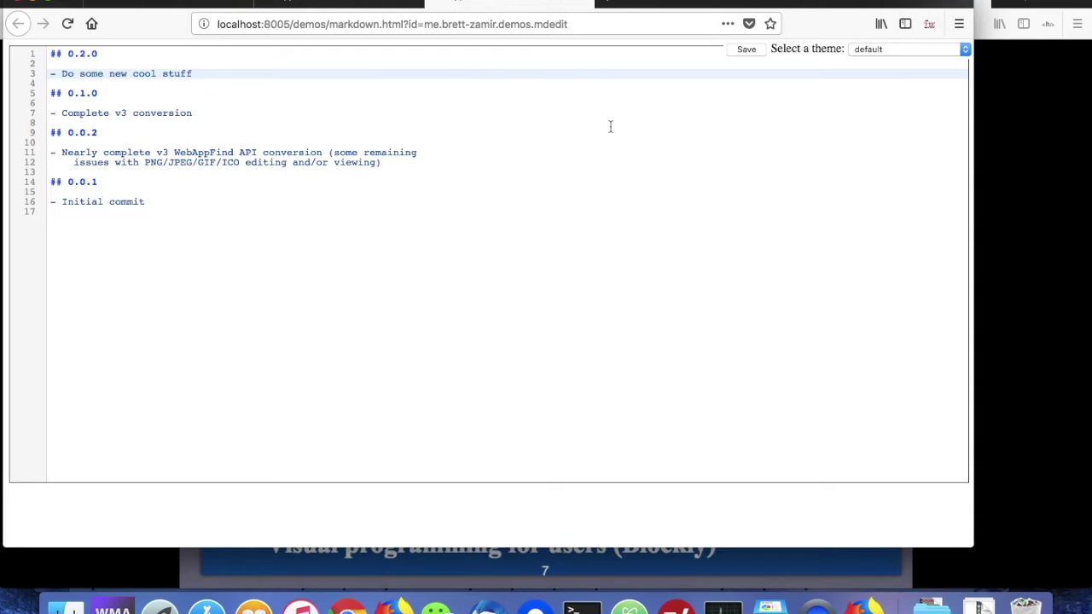
# Step: Switch to the Git client to examine the CHANGES.md diff in webappfind-demos-samples, and return to the browser
pyautogui.hotkey('ctrl', 'Tab')
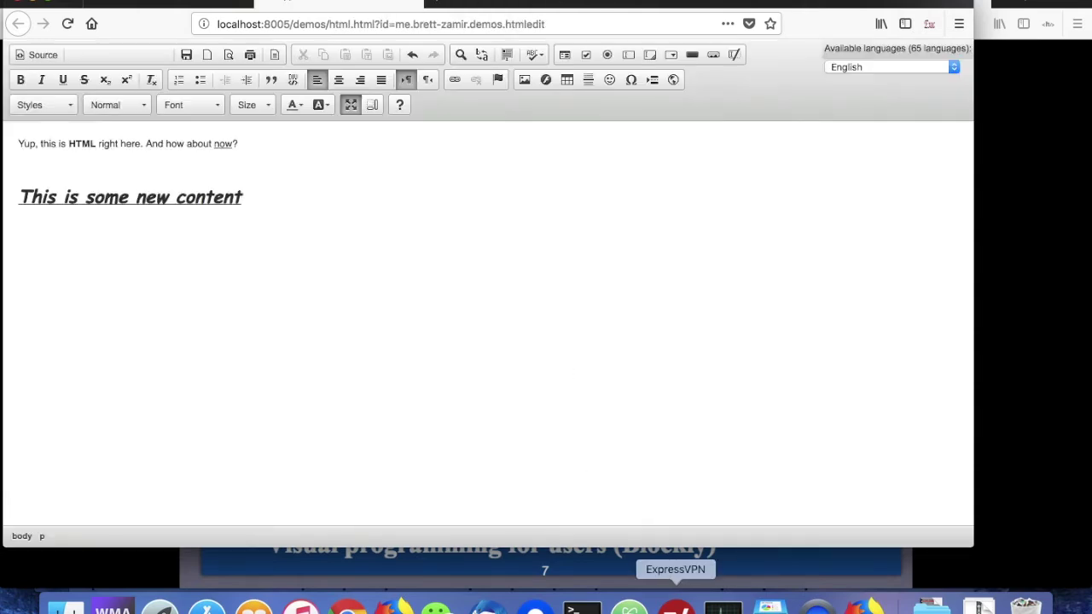
pyautogui.click(535, 607)
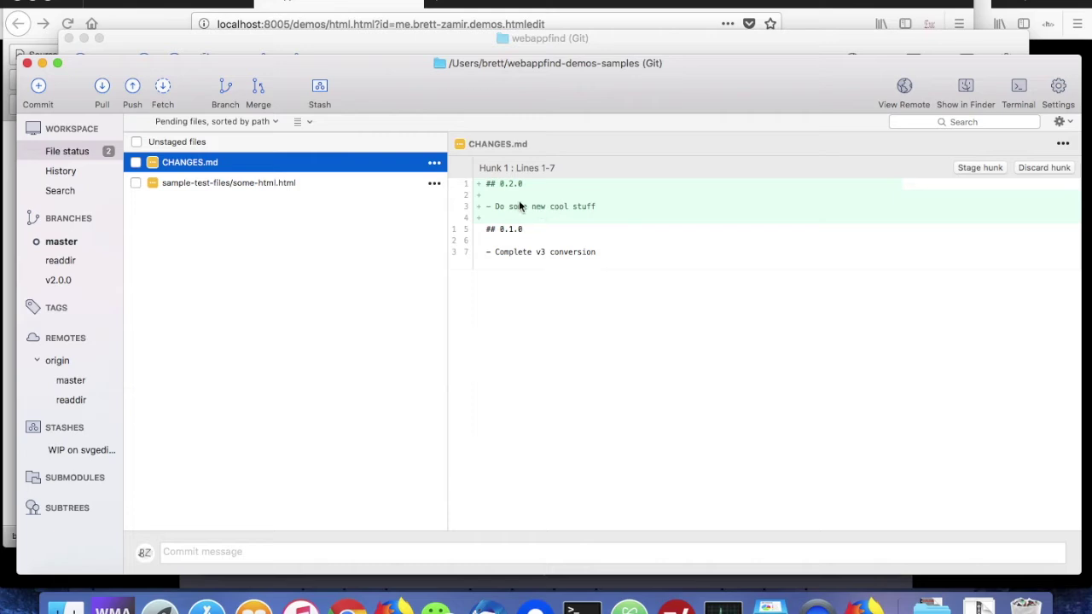
pyautogui.press('super+Tab')
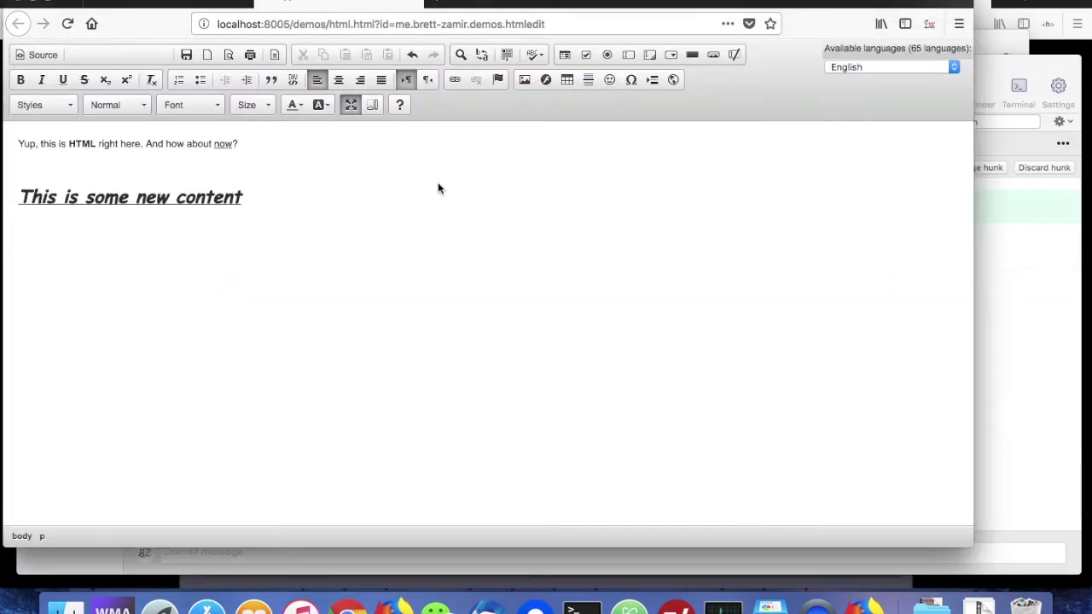
# Step: Open the executable builder form from the executable-builder.html page, prepopulate it with Edit CSV settings and choose Desktop as the save directory
pyautogui.hotkey('ctrl', 'shift', 'Tab')
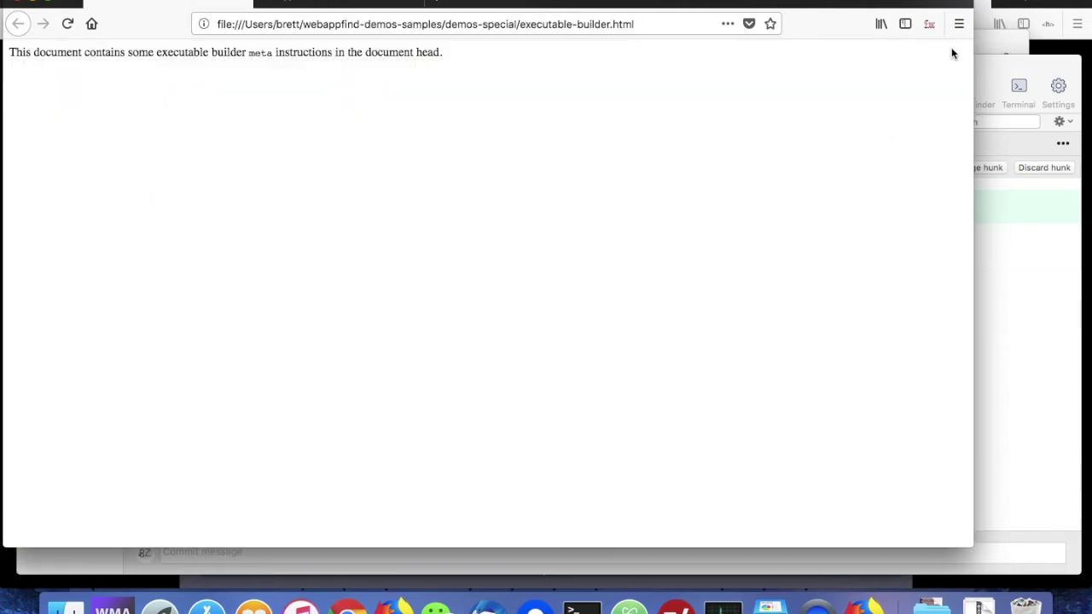
pyautogui.click(930, 24)
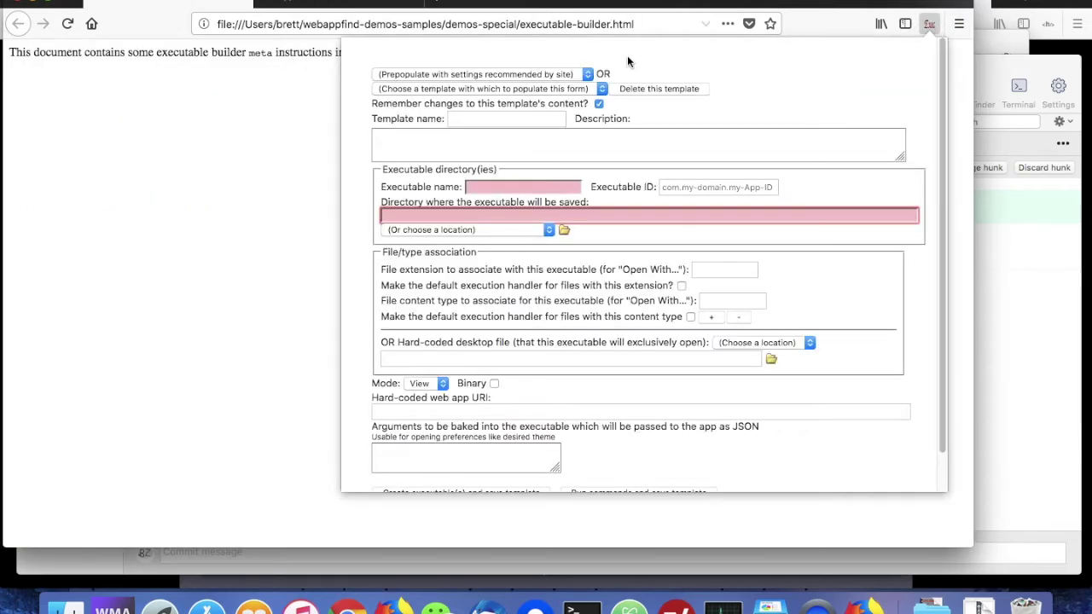
pyautogui.click(429, 90)
pyautogui.click(458, 91)
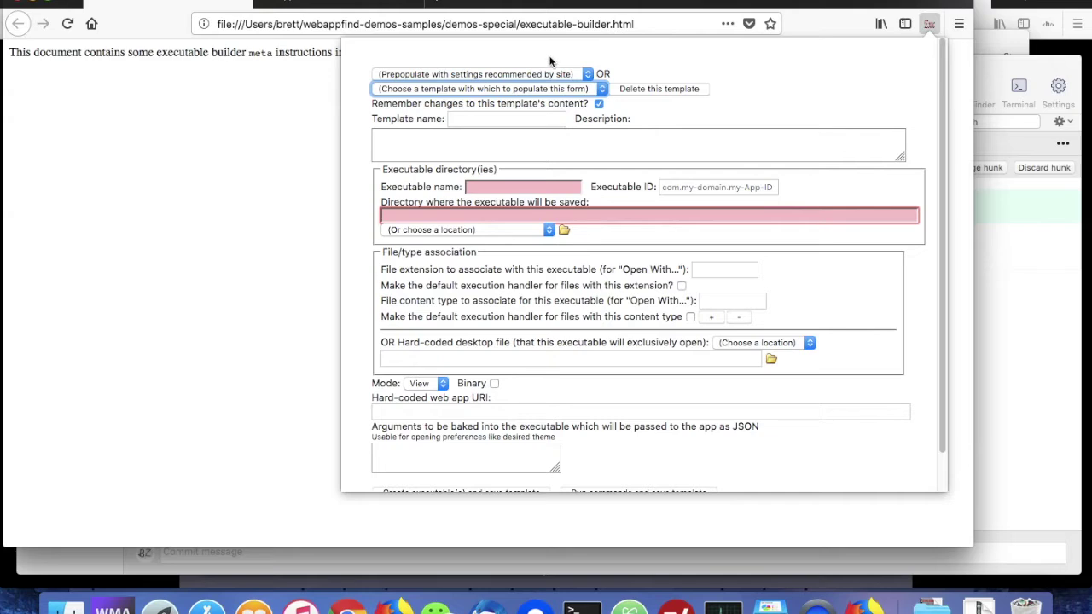
pyautogui.click(438, 74)
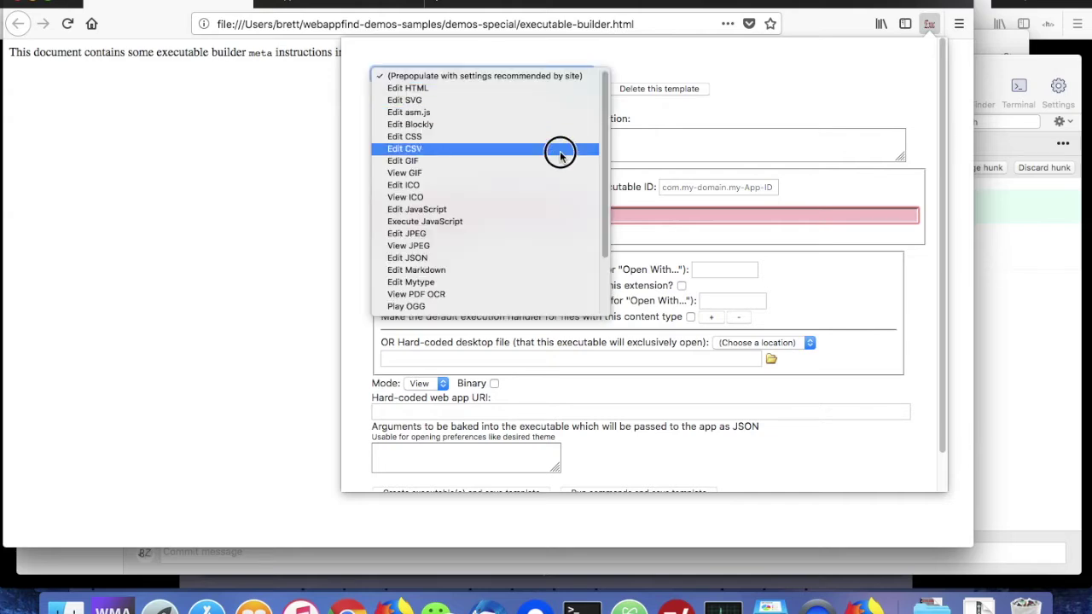
pyautogui.click(529, 151)
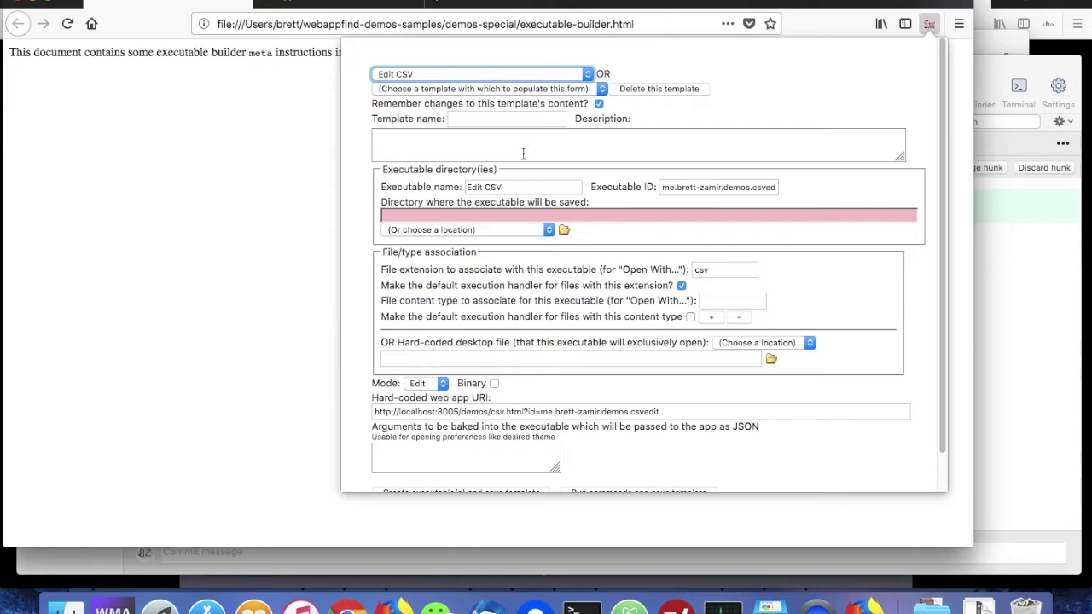
pyautogui.click(483, 231)
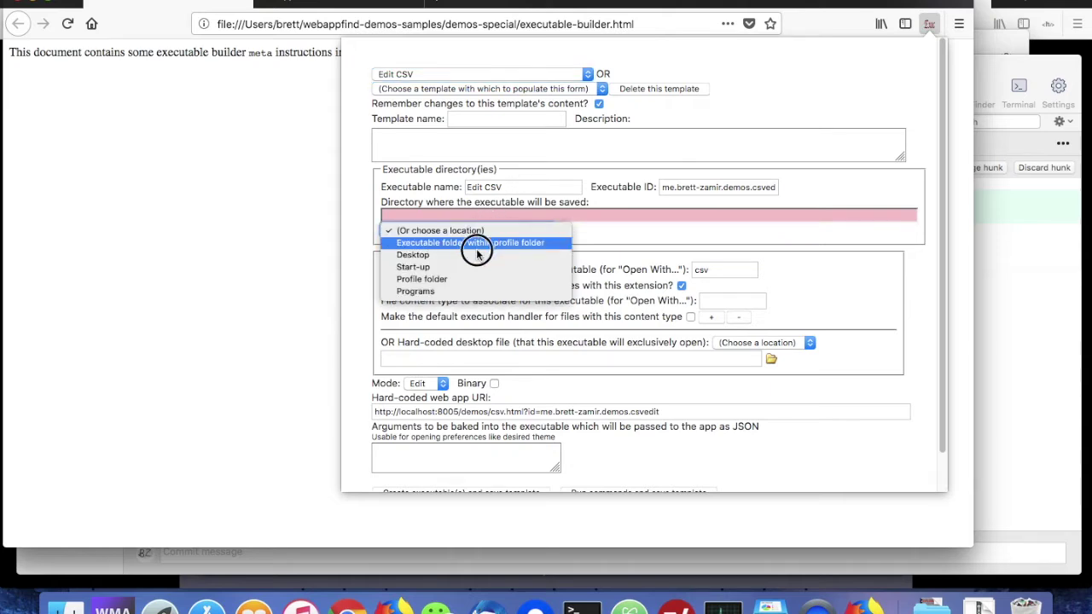
pyautogui.click(475, 252)
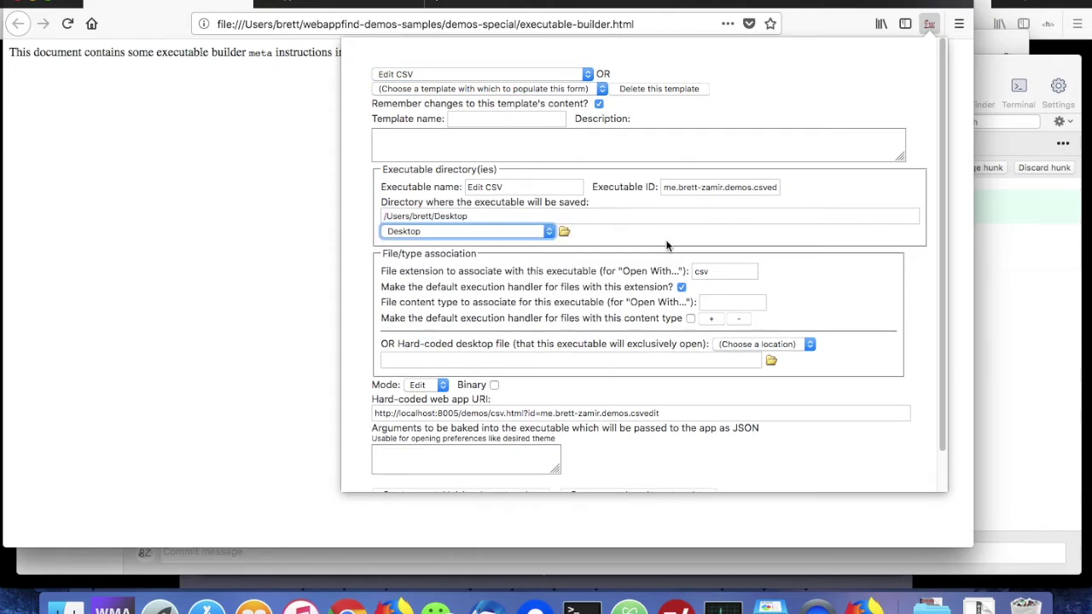
# Step: Review the form's file association, save directory and web app URI, and create the Edit CSV executable with its template
pyautogui.scroll(-2, 662, 239)
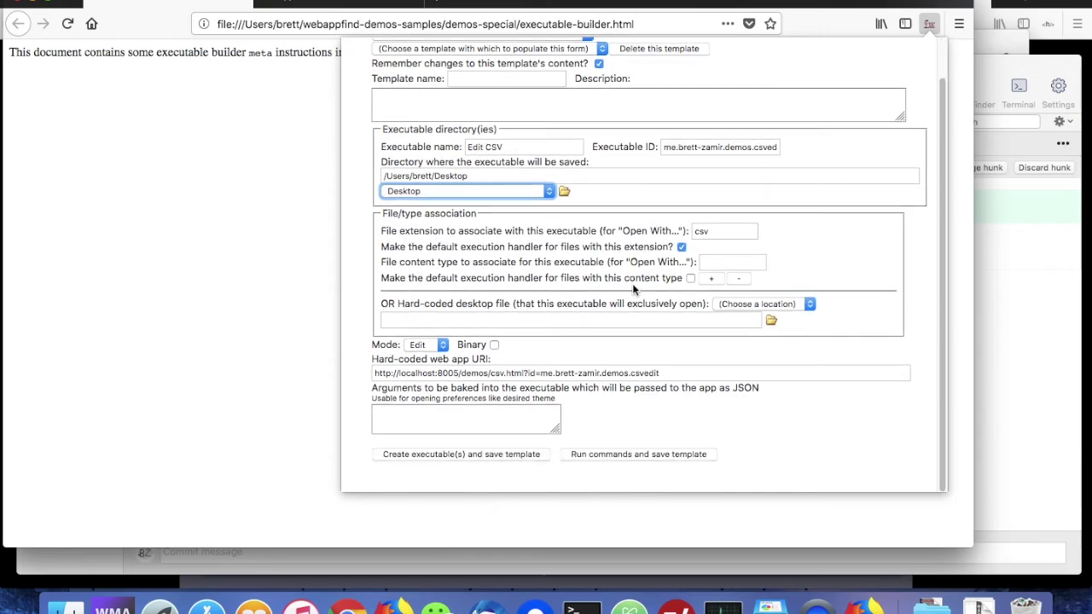
pyautogui.scroll(2, 631, 283)
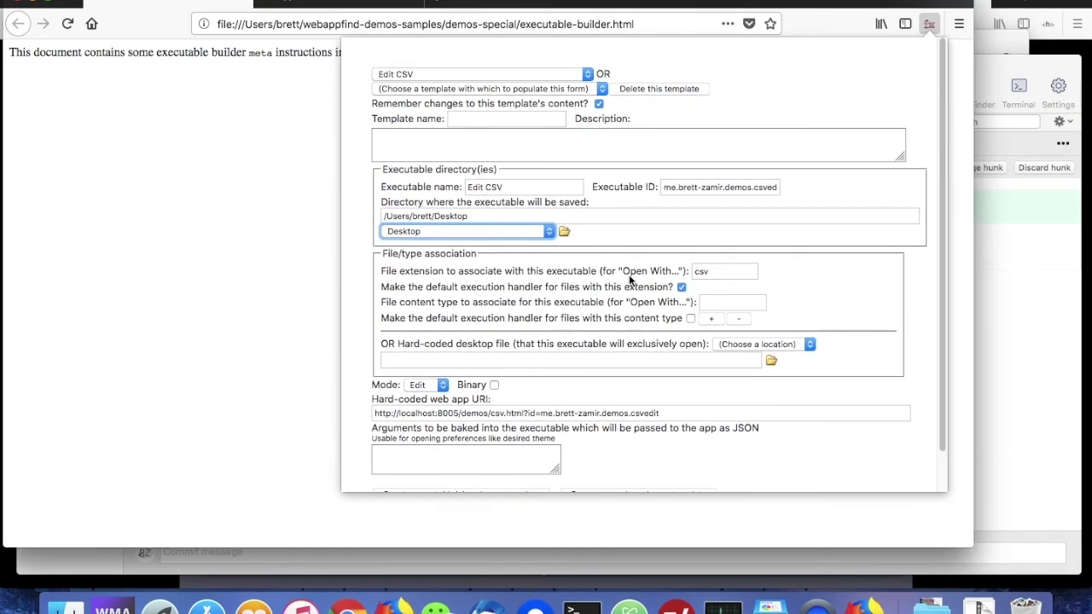
pyautogui.scroll(-2, 630, 279)
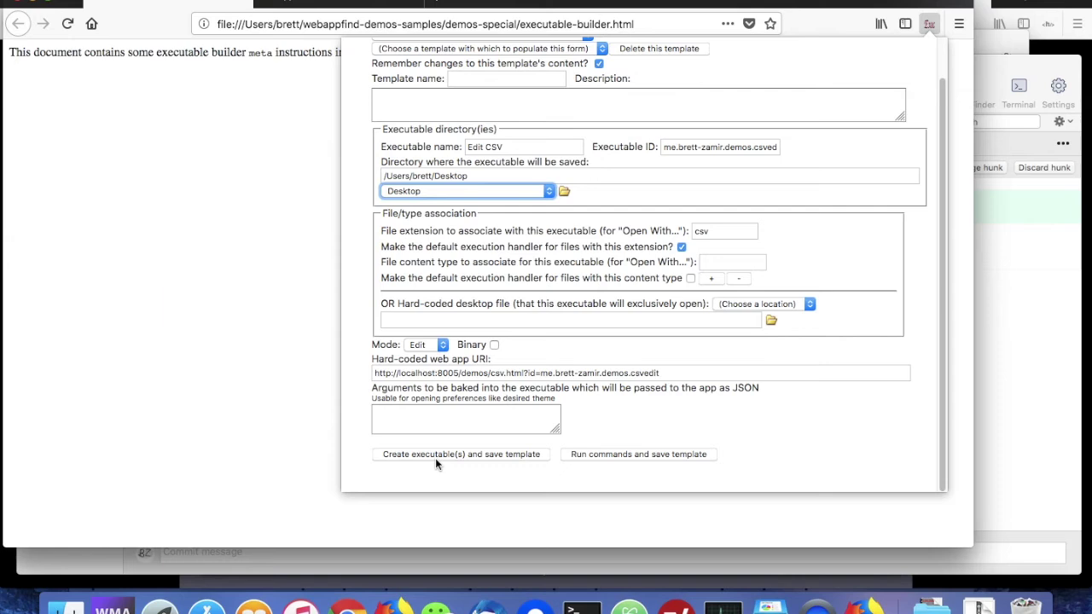
pyautogui.scroll(2, 439, 460)
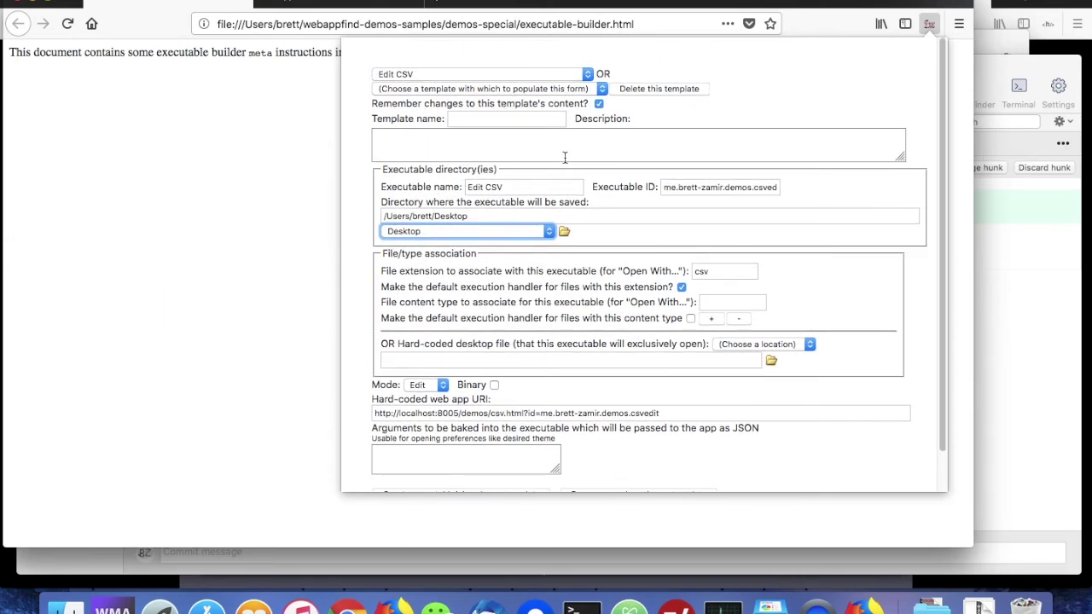
pyautogui.click(470, 215)
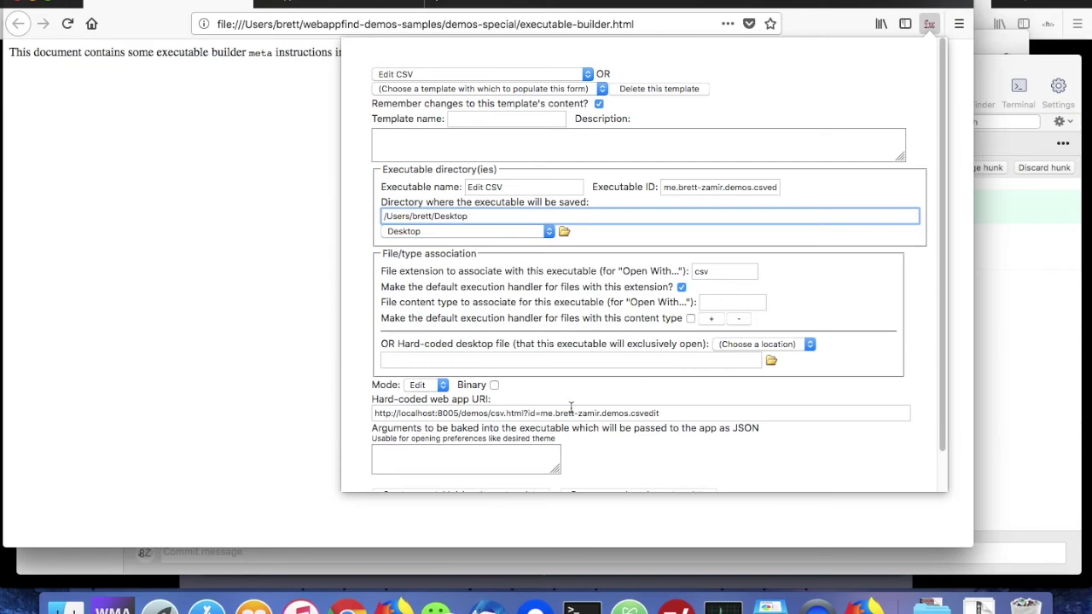
pyautogui.scroll(-2, 571, 408)
pyautogui.click(443, 458)
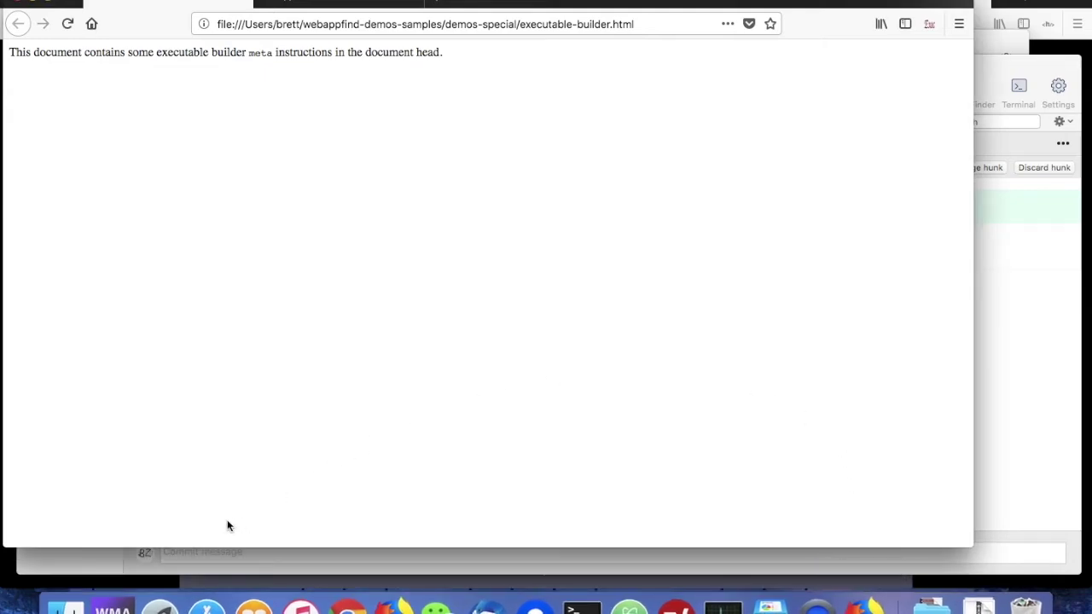
# Step: Switch to Finder and open test.csv from the sample-test-files folder with its default application
pyautogui.click(64, 605)
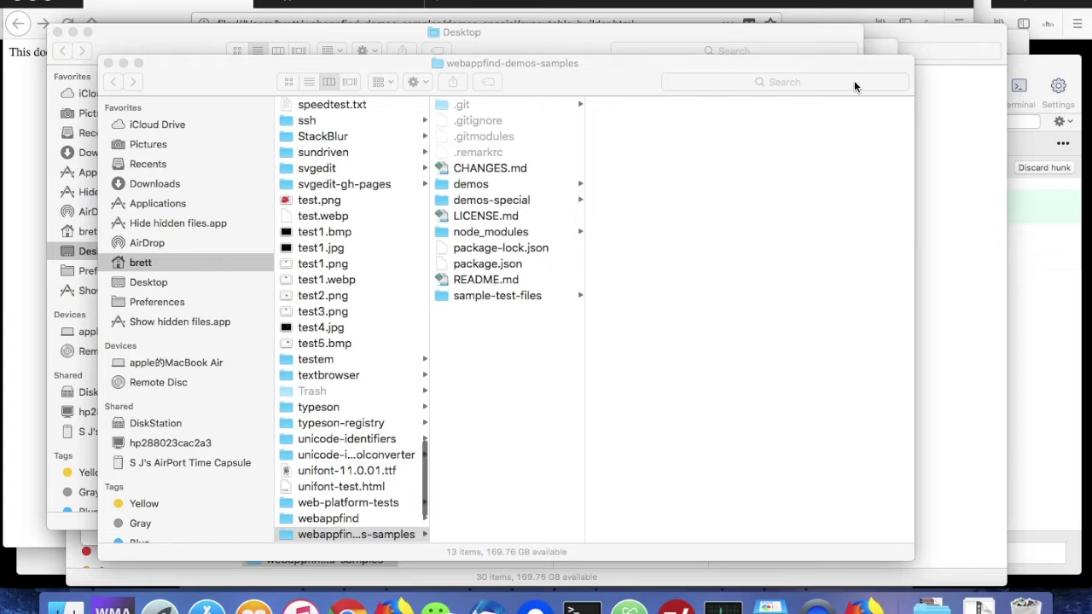
pyautogui.click(525, 294)
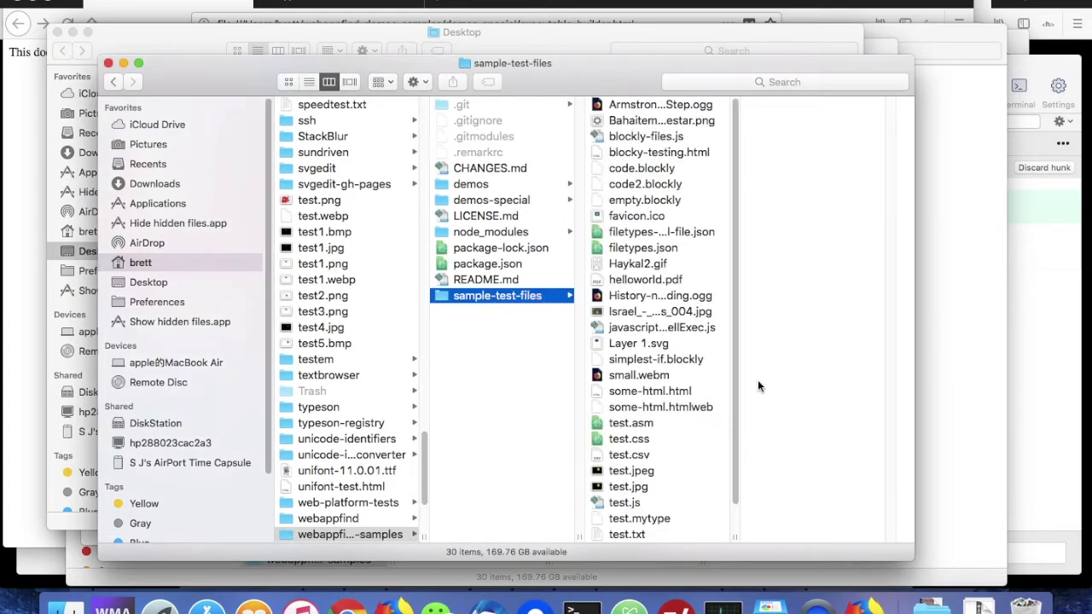
pyautogui.scroll(-2, 665, 401)
pyautogui.click(639, 424)
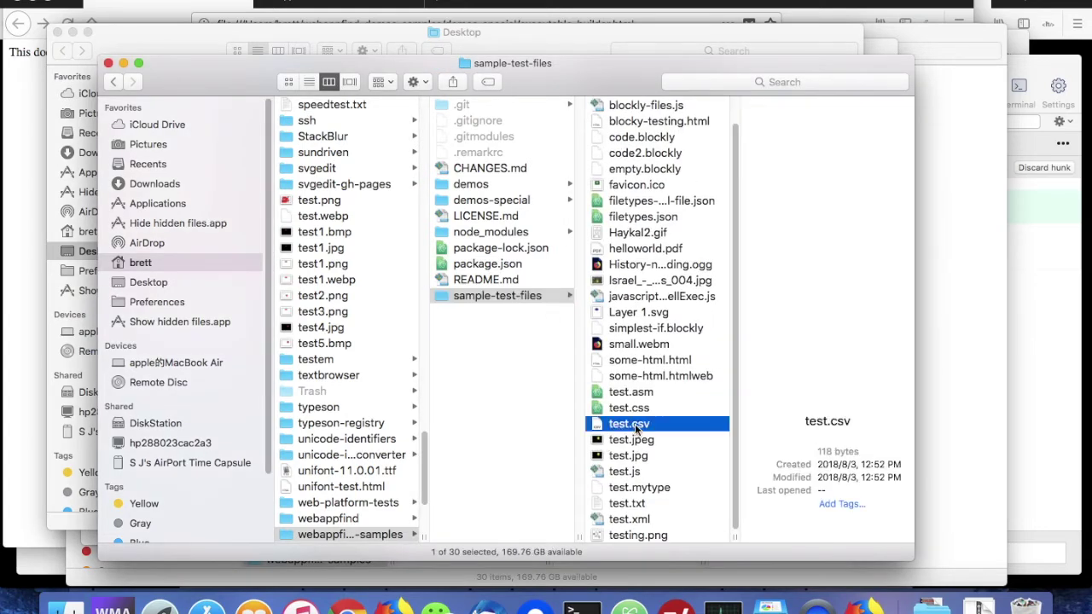
pyautogui.click(645, 428)
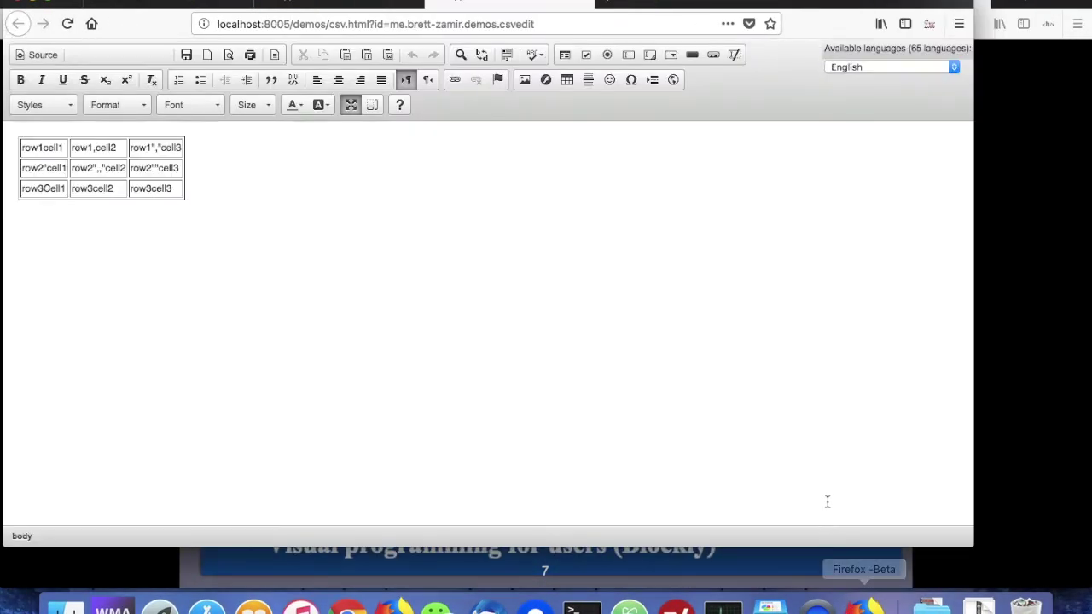
# Step: Insert a row after the table's second row, enter "some new text" in its first cell, and save the CSV file
pyautogui.click(167, 179)
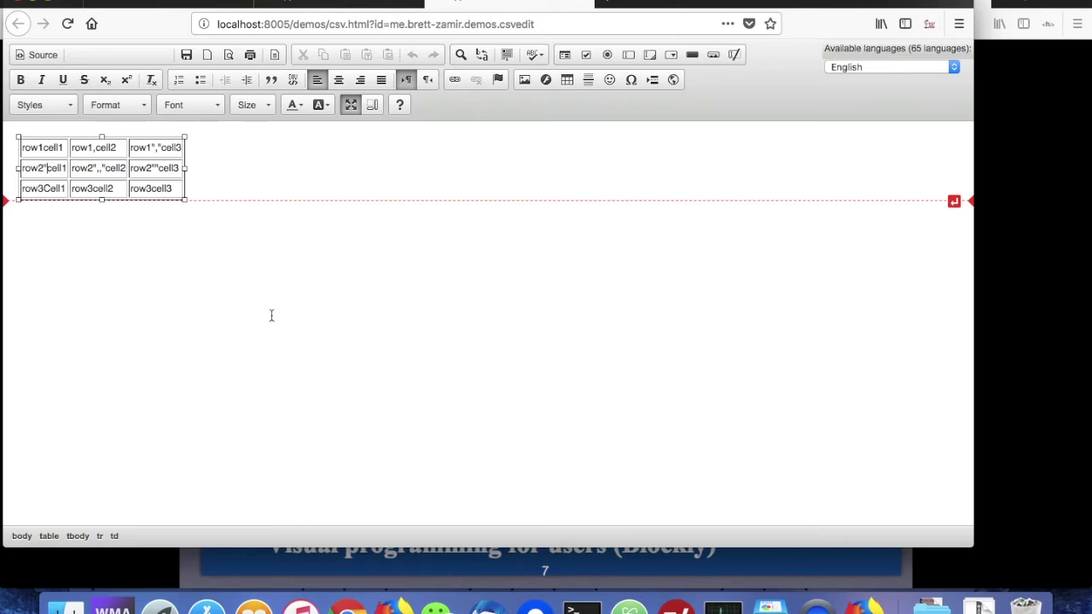
pyautogui.rightClick(111, 168)
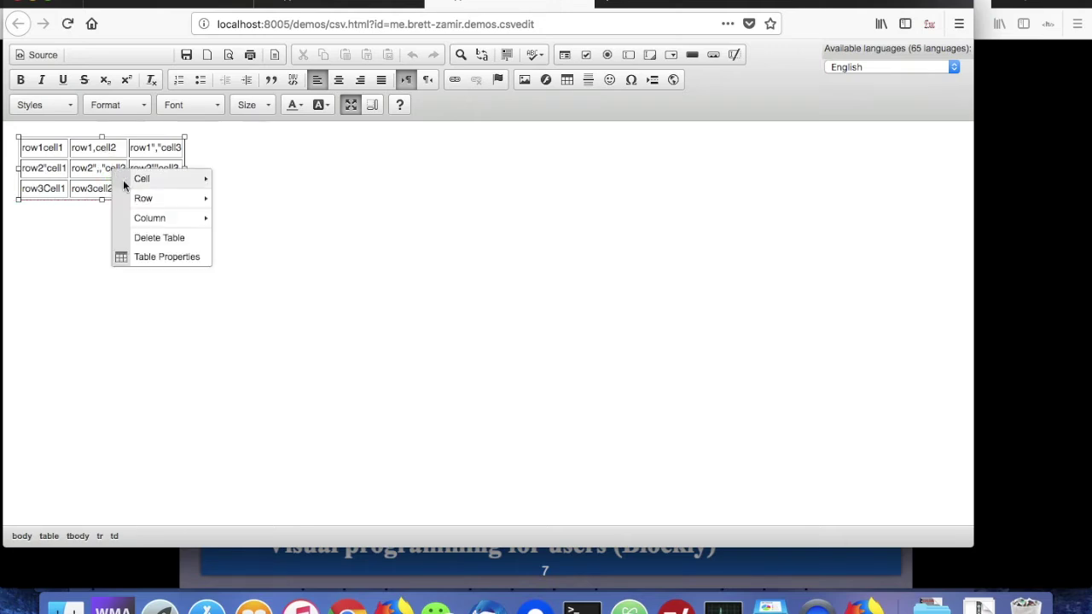
pyautogui.moveTo(158, 198)
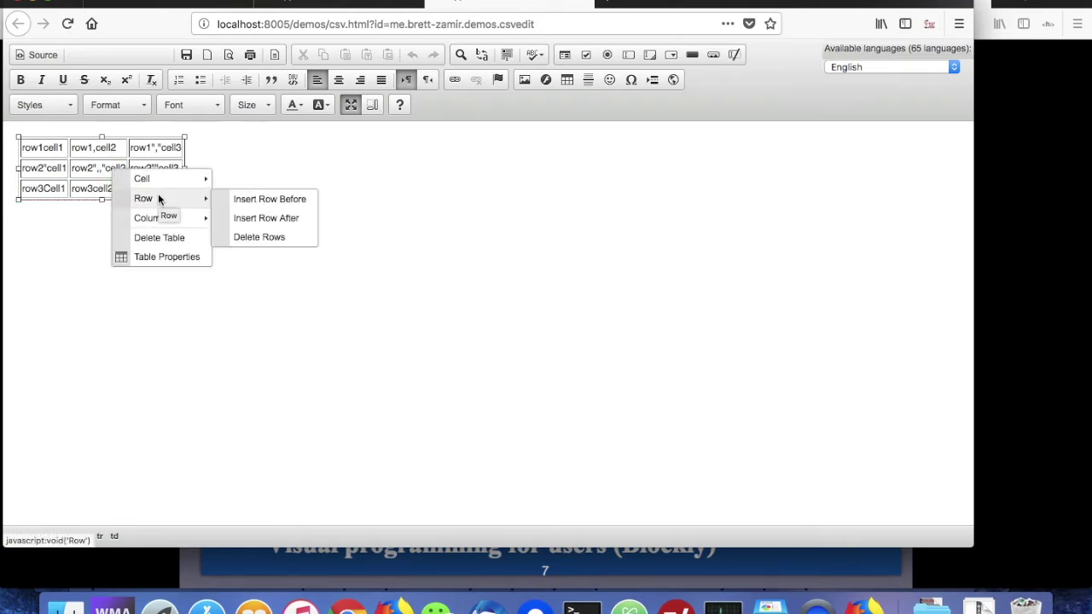
pyautogui.click(237, 217)
pyautogui.click(44, 188)
pyautogui.write('some ')
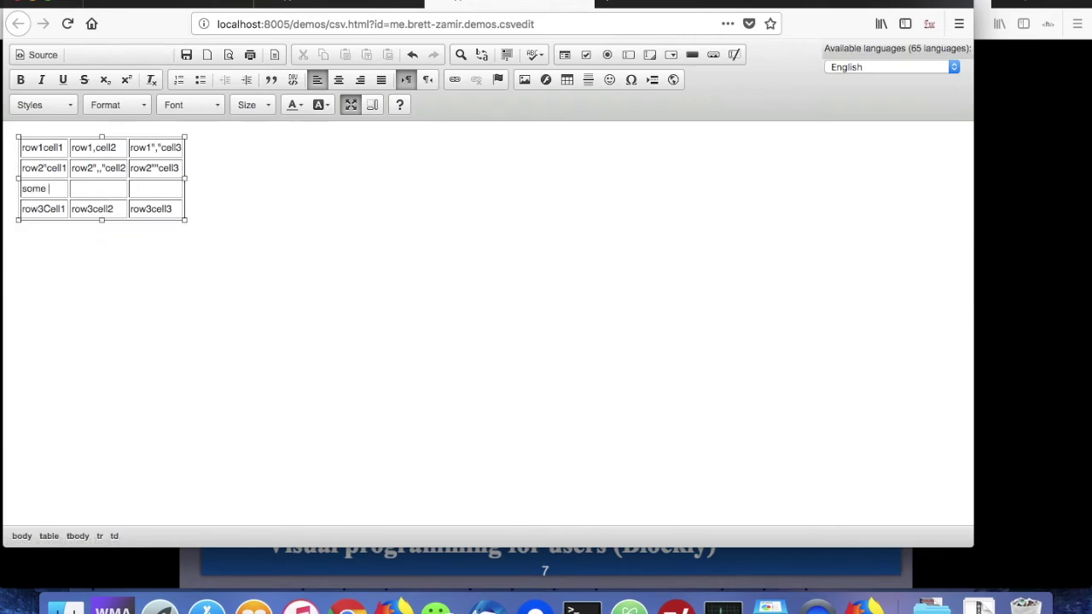
pyautogui.write('new text')
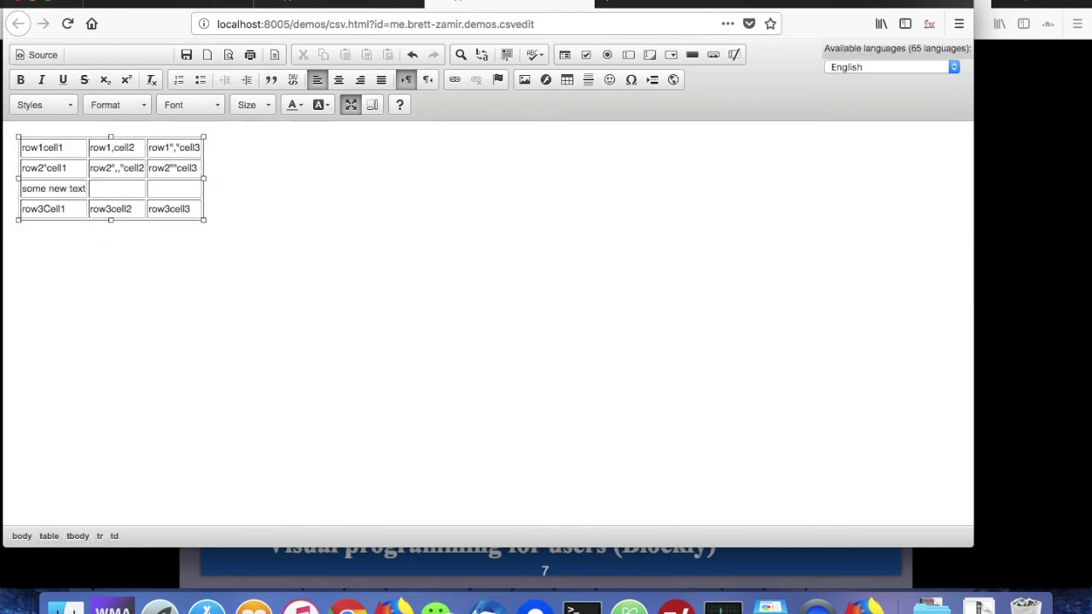
pyautogui.click(187, 56)
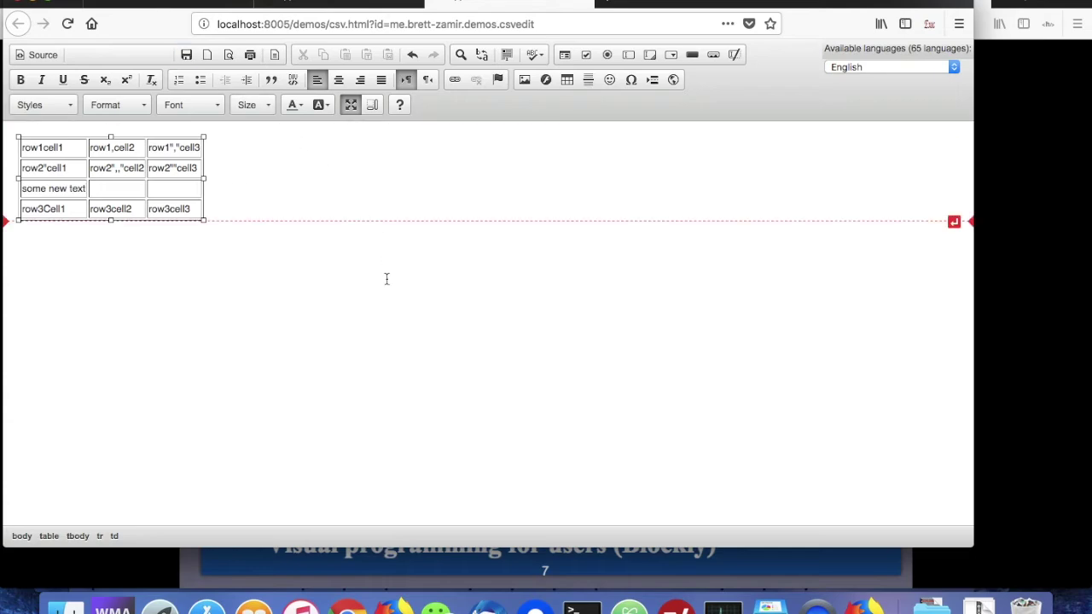
# Step: Switch to the Git client to examine the diff of sample-test-files/test.csv, and return to the CSV editor
pyautogui.press('super+Tab')
pyautogui.press('super+Tab')
pyautogui.press('super+Tab')
pyautogui.press('super+Tab')
pyautogui.press('super+Tab')
pyautogui.click(235, 204)
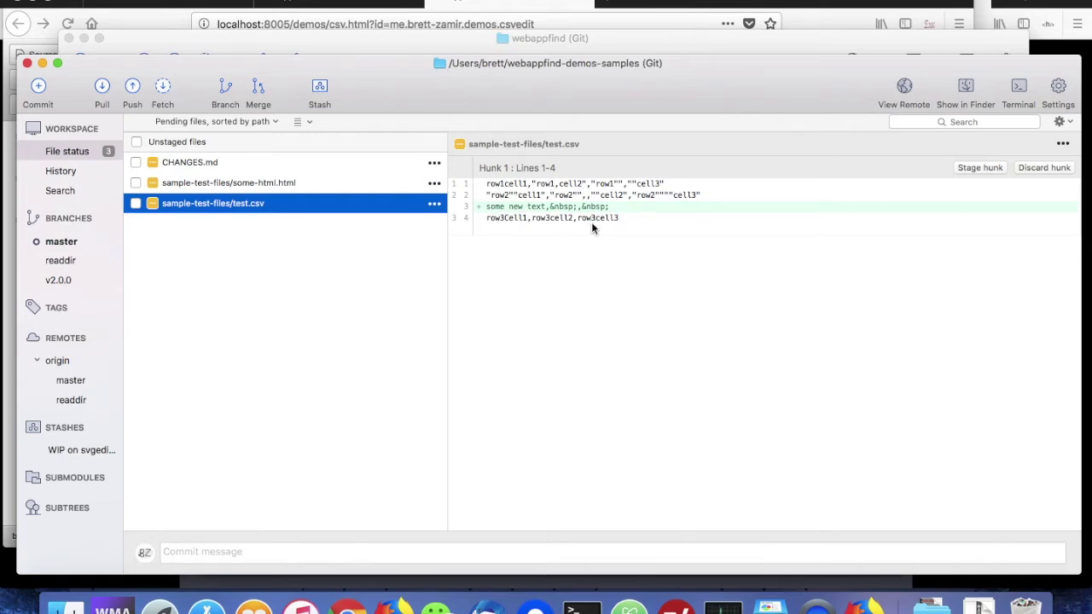
pyautogui.press('super+Tab')
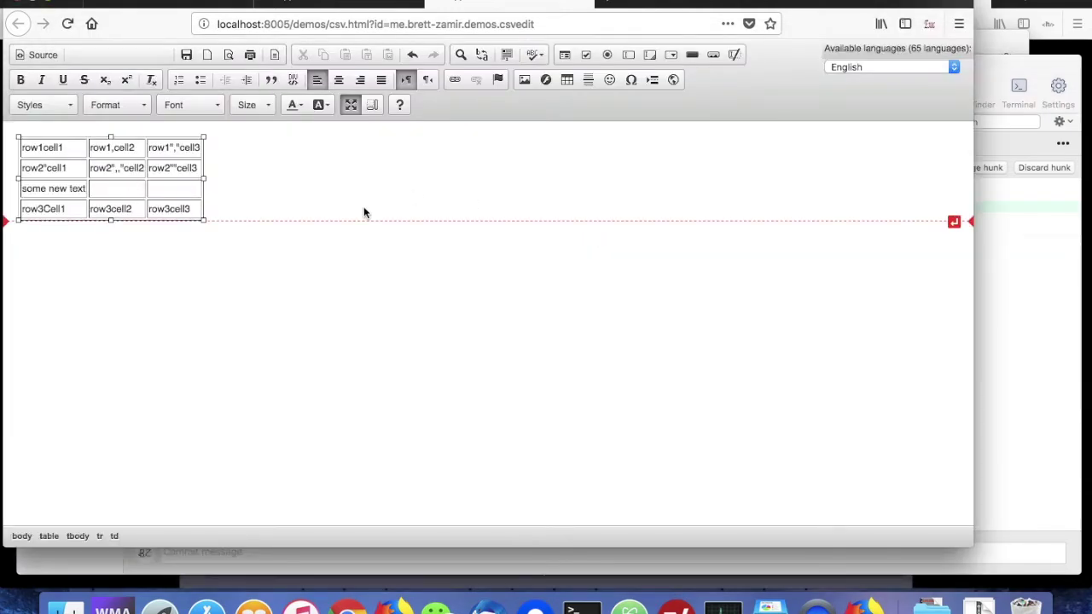
# Step: Enter "row3" in the second cell of the new table row and save the CSV file
pyautogui.write('row')
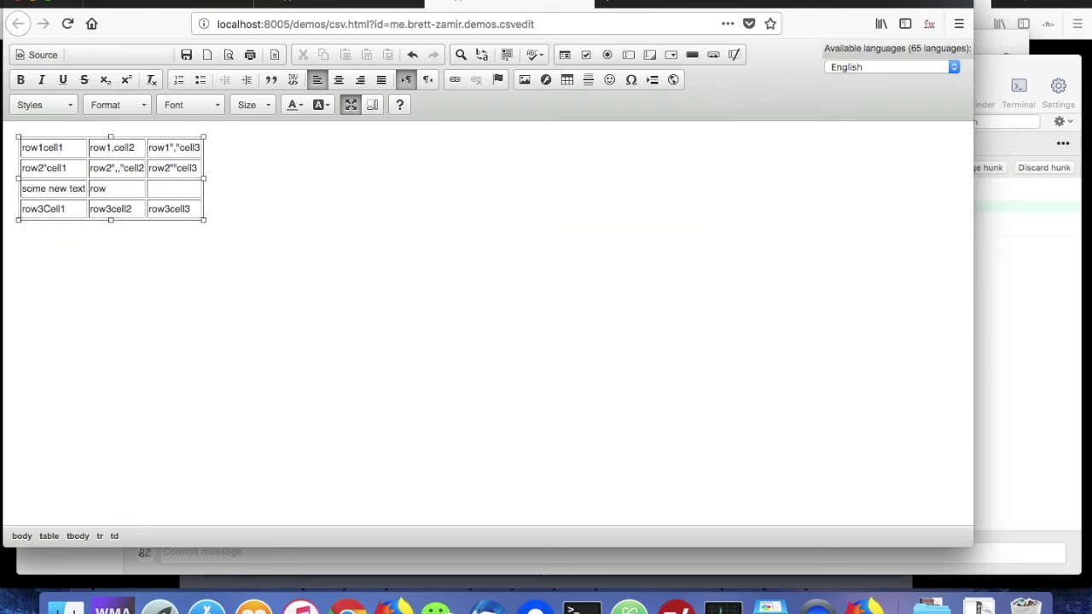
pyautogui.write('3')
pyautogui.click(186, 57)
# Step: Switch to the Git client to examine the new row in the test.csv diff, and return to the CSV editor
pyautogui.click(1018, 322)
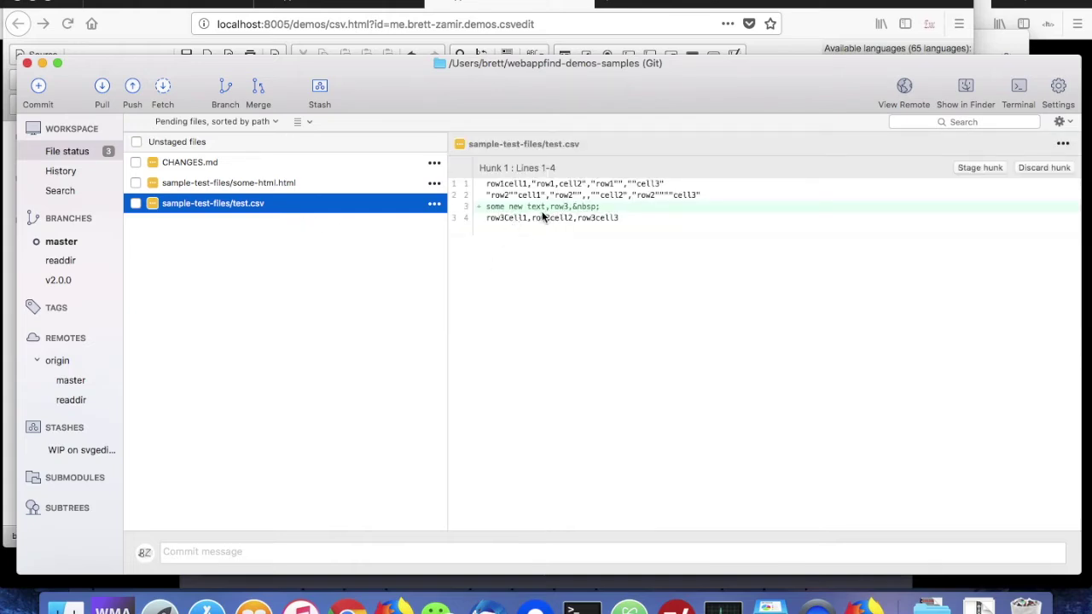
pyautogui.press('super+Tab')
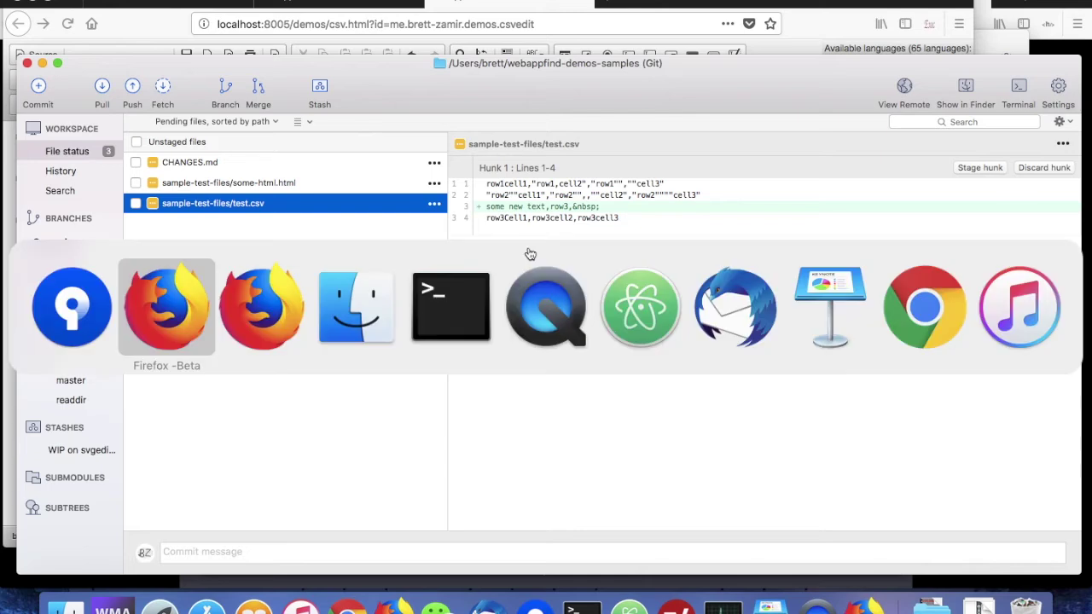
pyautogui.press('super+Tab')
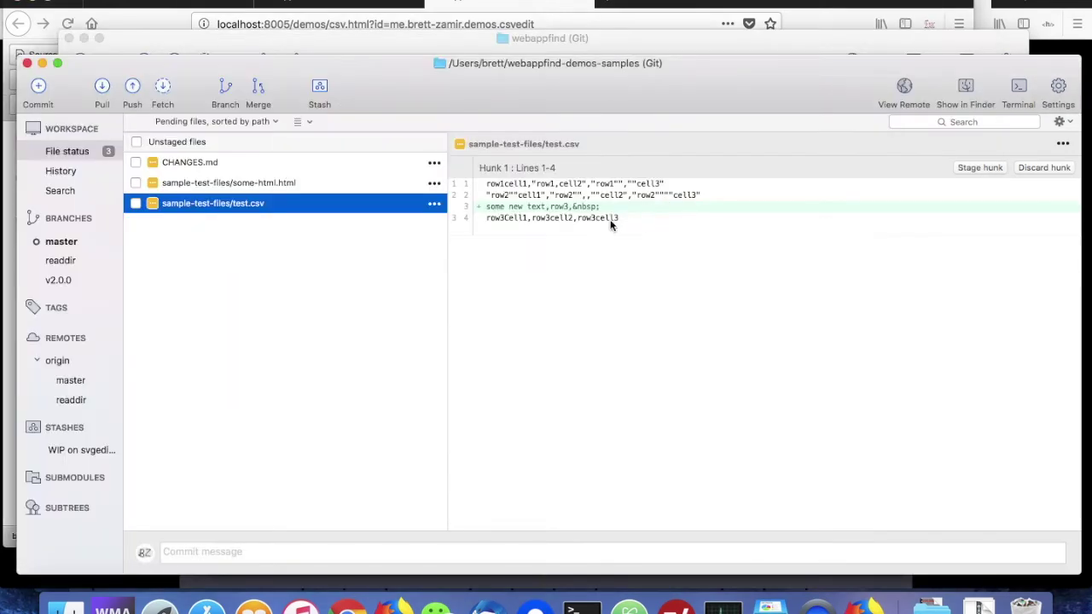
pyautogui.press('super+Tab')
# Step: Append two commas to "row3" in the new row's second cell and save the CSV file
pyautogui.click(112, 189)
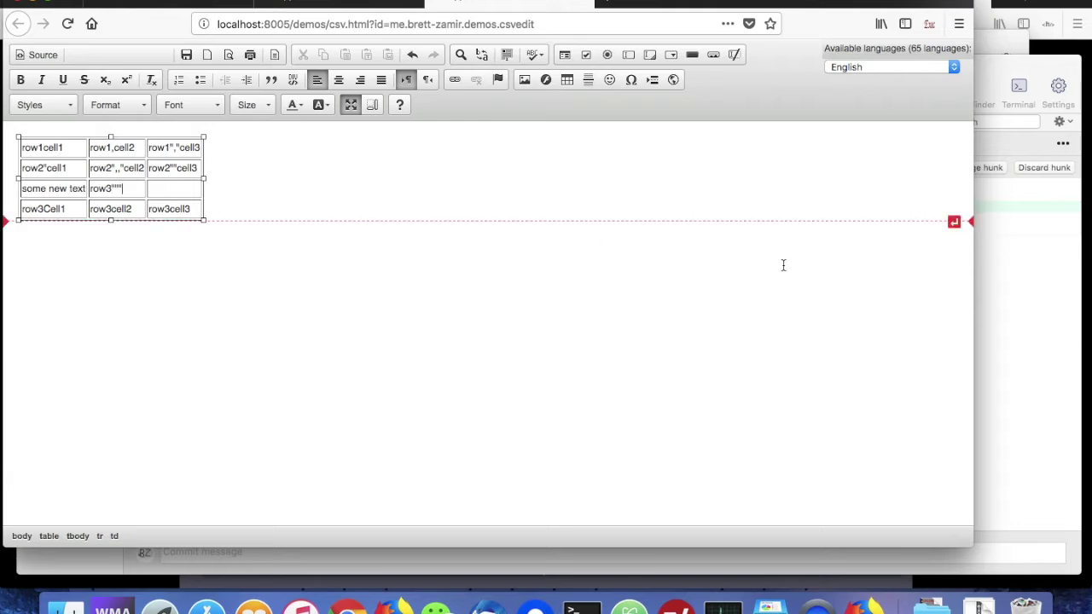
pyautogui.write(',,')
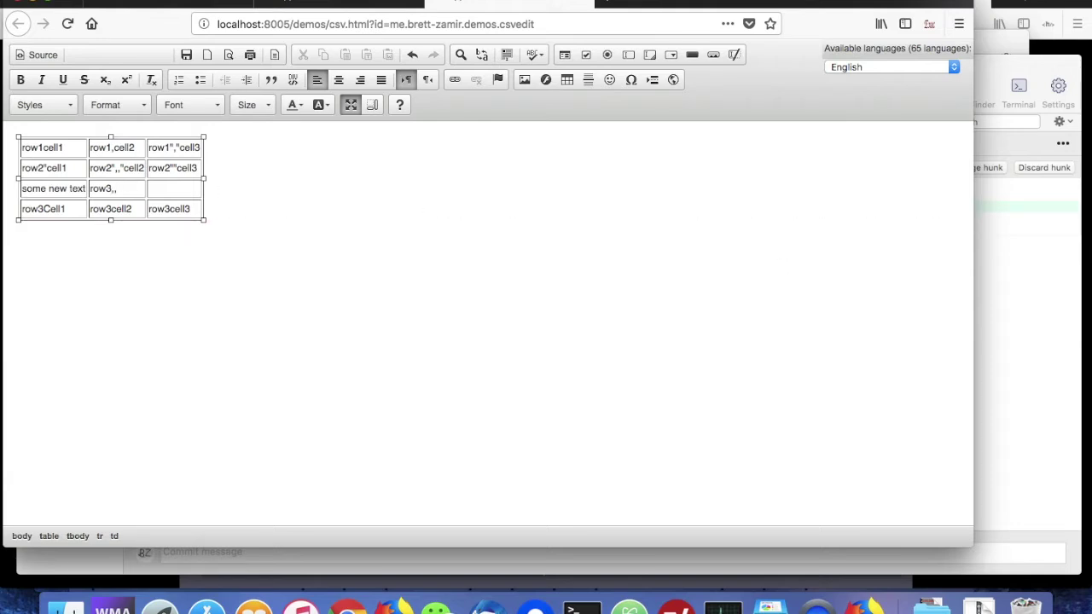
pyautogui.click(185, 54)
pyautogui.press('super+shift+j')
pyautogui.press('super+w')
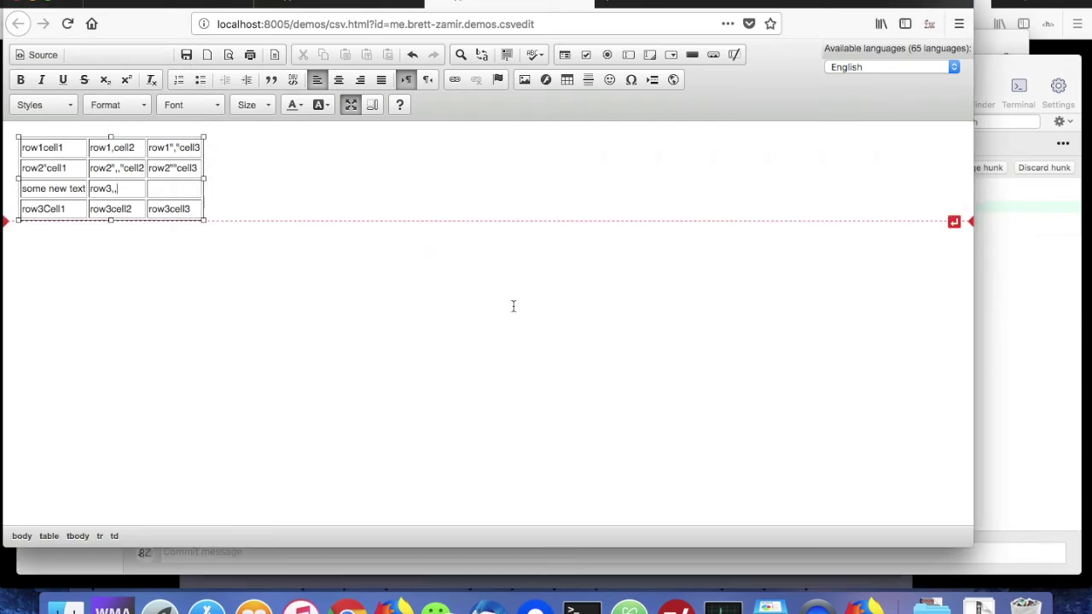
# Step: Examine how the commas are escaped in the Git client's test.csv diff, and compare the row's third cell in the CSV editor
pyautogui.press('super+Tab')
pyautogui.click(544, 318)
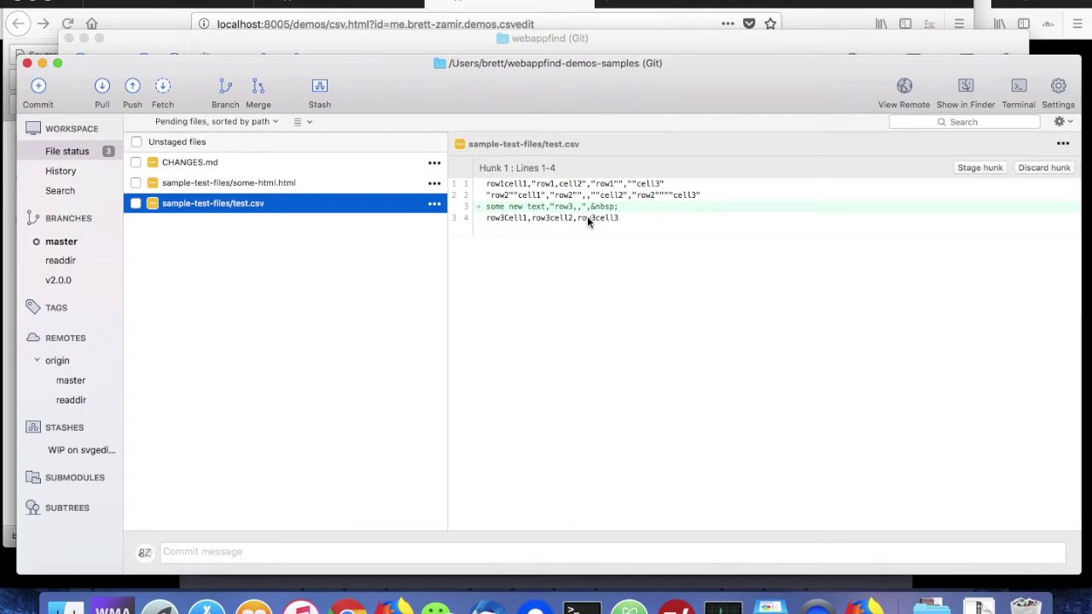
pyautogui.press('super+Tab')
pyautogui.click(169, 191)
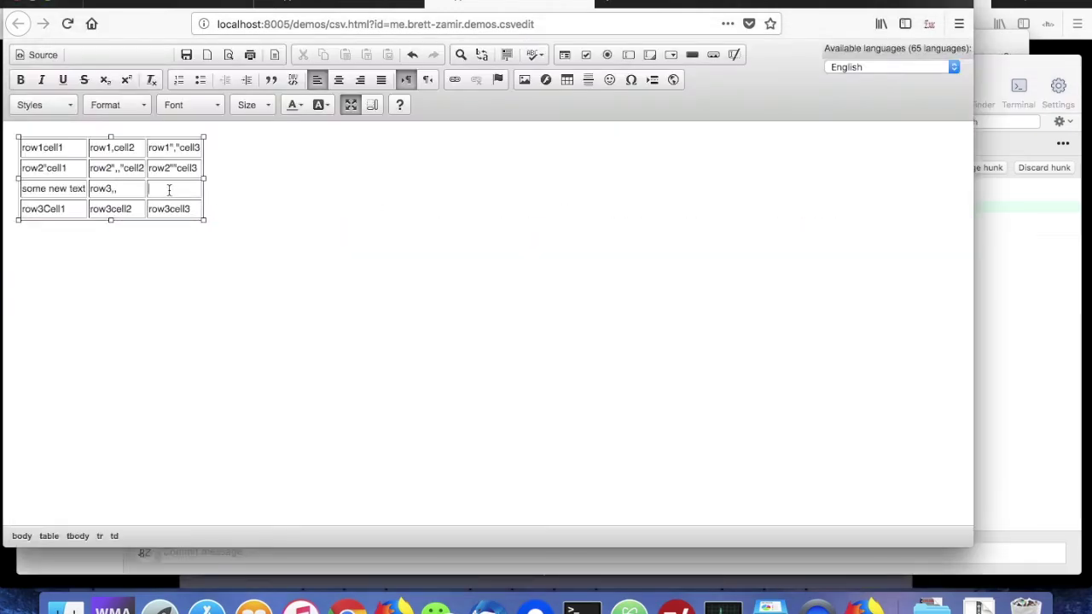
pyautogui.press('super+Tab')
pyautogui.moveTo(407, 234)
pyautogui.press('super+Tab')
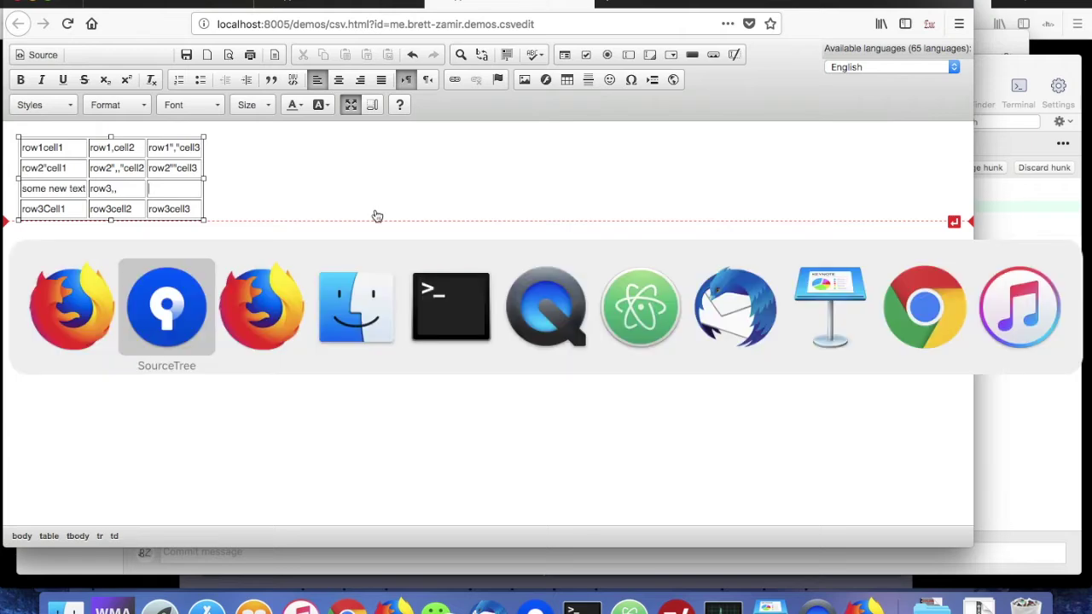
# Step: On the executable-builder.html page, prepopulate Executable Builder with Edit TXT, choose Desktop as the save directory, and create the executable with its template
pyautogui.press('super+Tab')
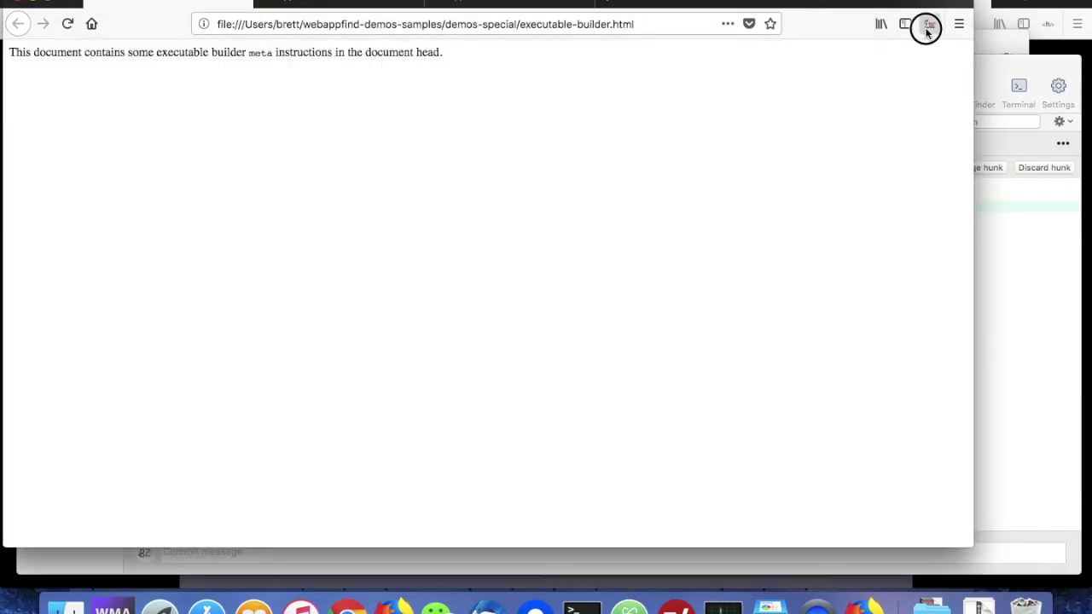
pyautogui.click(927, 28)
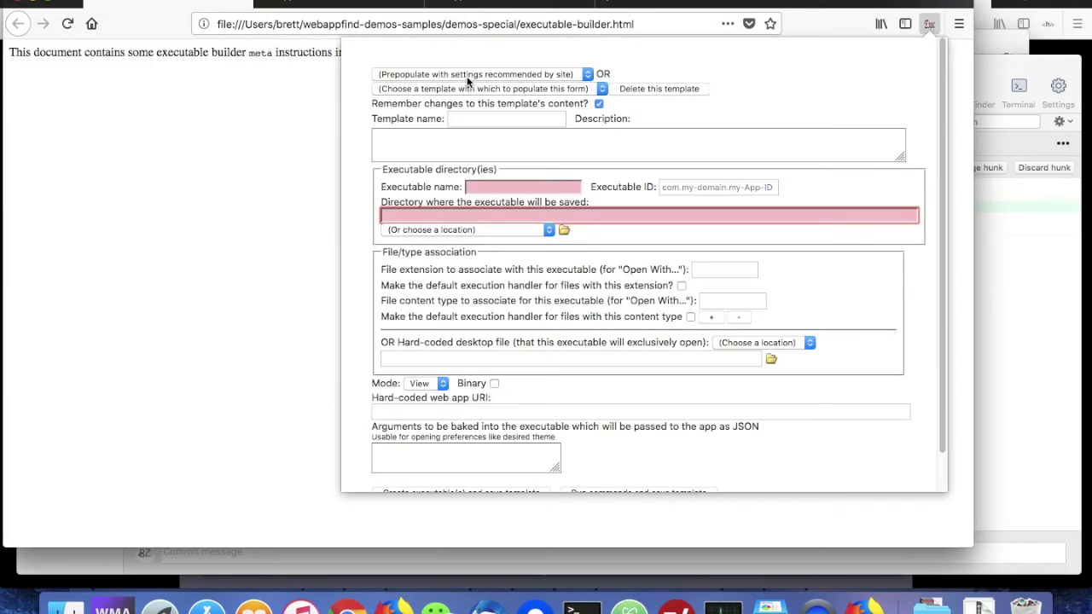
pyautogui.click(467, 76)
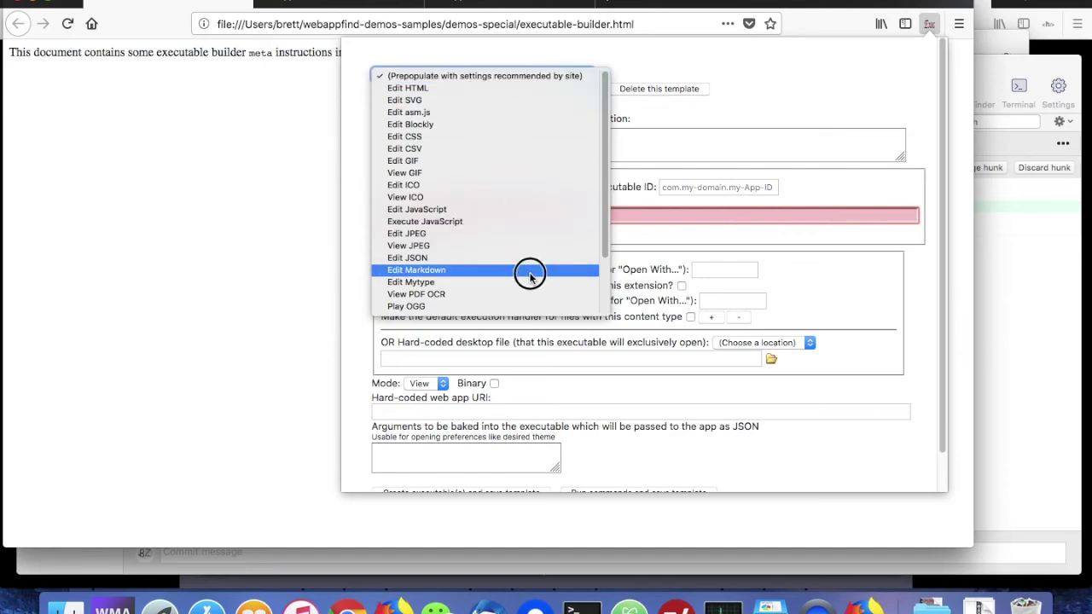
pyautogui.scroll(-3, 526, 269)
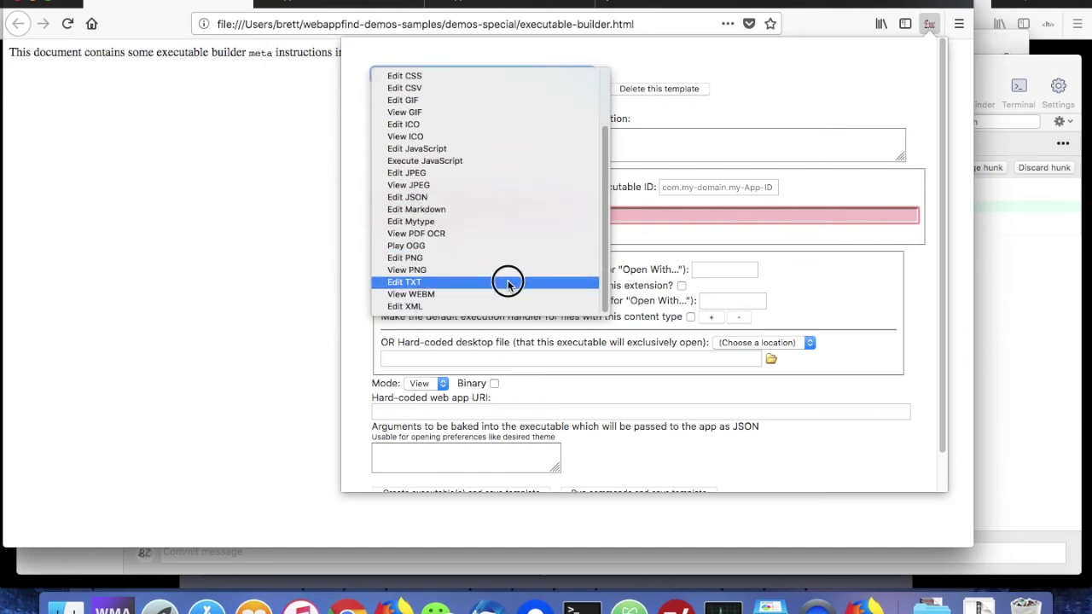
pyautogui.click(505, 281)
pyautogui.click(441, 239)
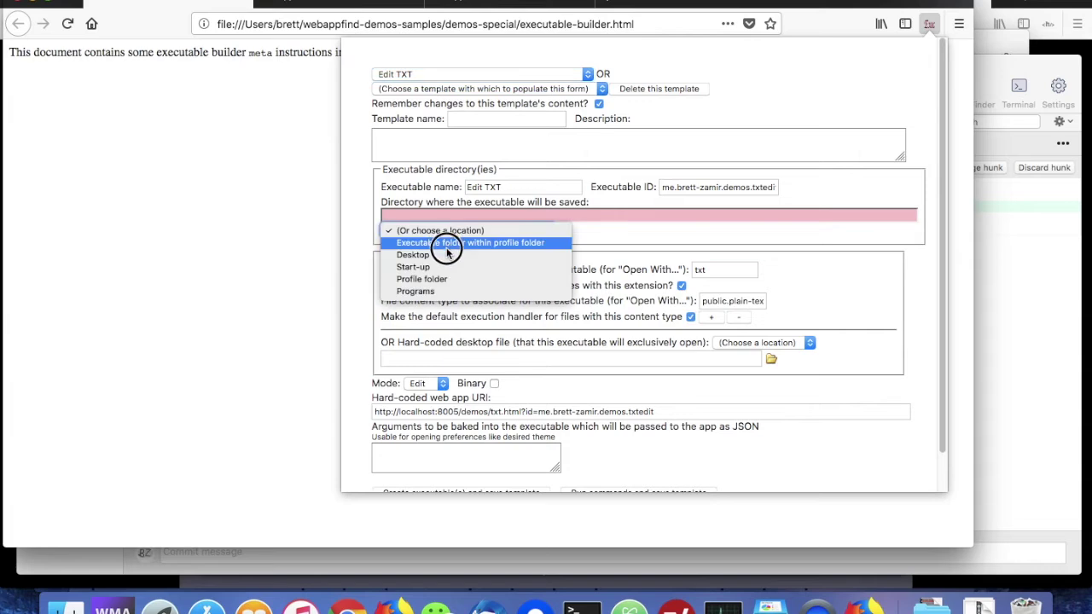
pyautogui.click(448, 257)
pyautogui.scroll(-1, 455, 401)
pyautogui.click(442, 456)
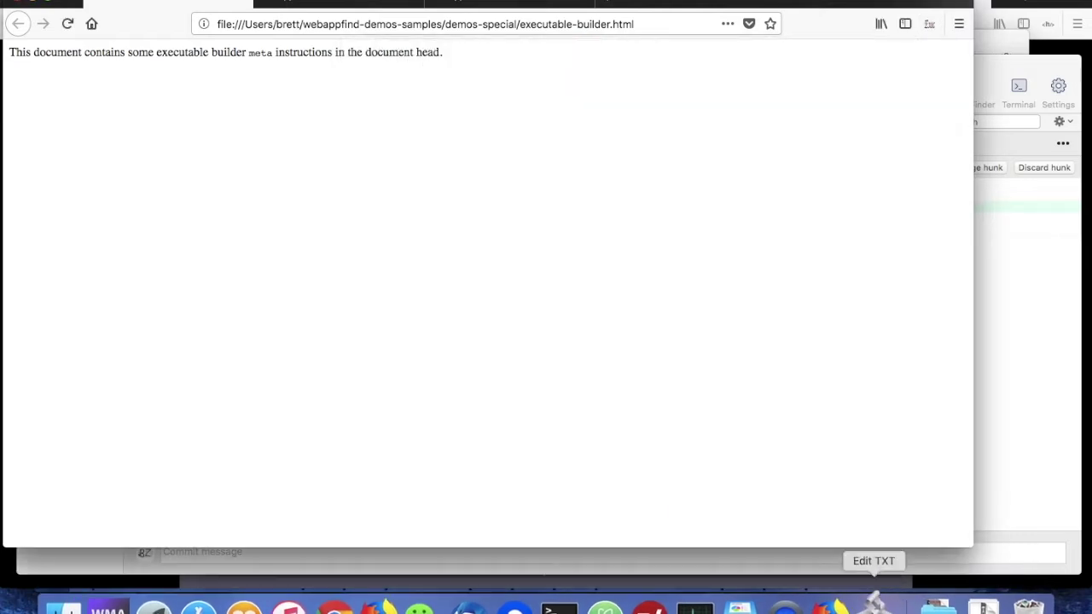
# Step: Switch to Finder and open test.txt from the sample-test-files folder with its default application
pyautogui.press('super+Tab')
pyautogui.press('super+Tab')
pyautogui.press('super+Tab')
pyautogui.press('super+Tab')
pyautogui.press('super+Tab')
pyautogui.press('super+Tab')
pyautogui.press('super+Tab')
pyautogui.press('super+Tab')
pyautogui.press('super+Tab')
pyautogui.press('super+Tab')
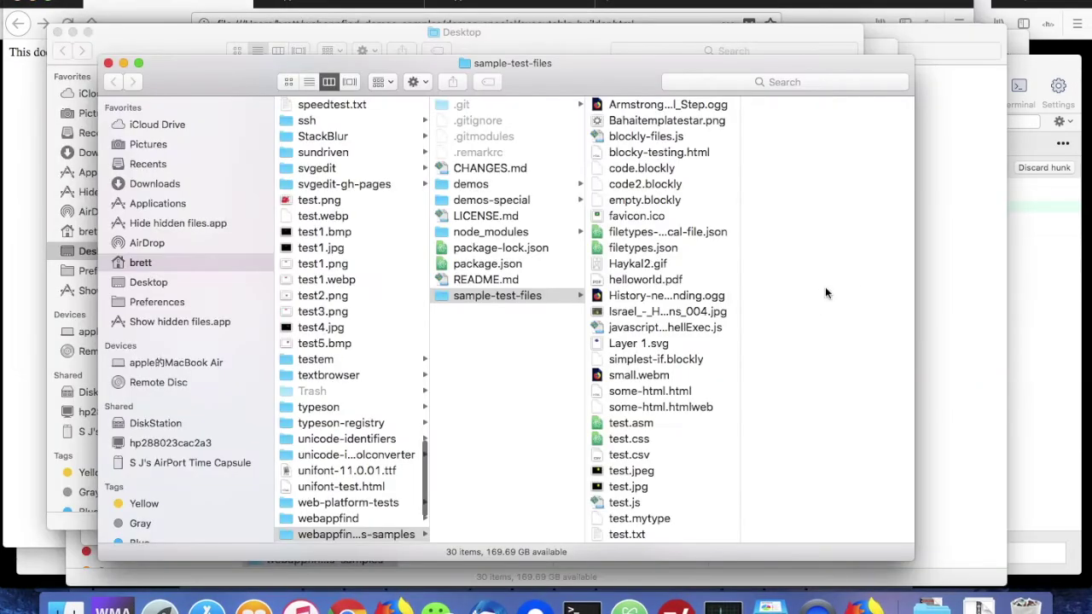
pyautogui.scroll(-2, 701, 462)
pyautogui.click(642, 505)
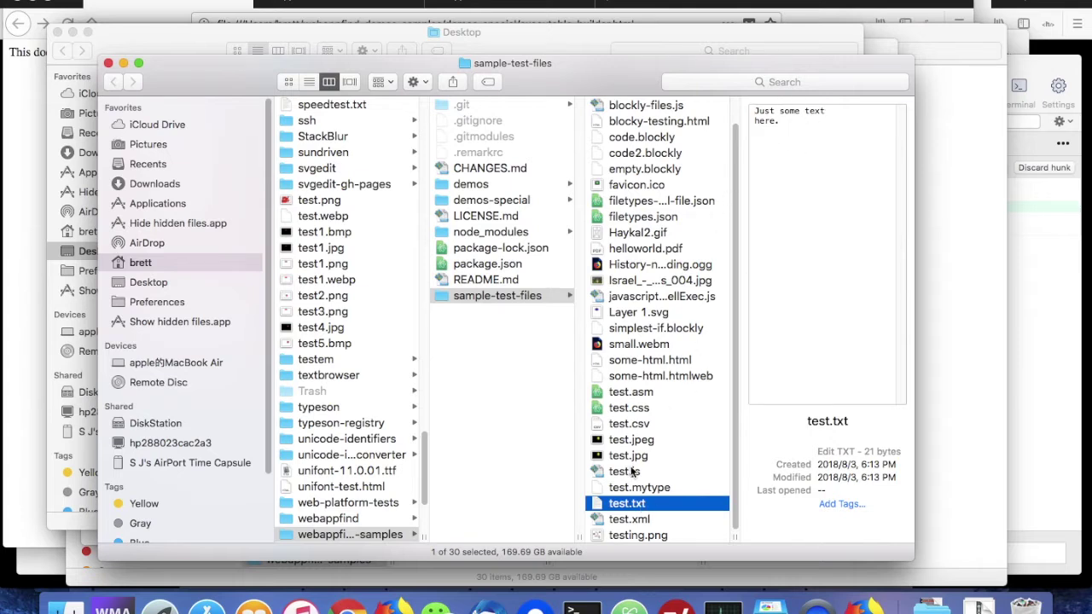
pyautogui.doubleClick(625, 505)
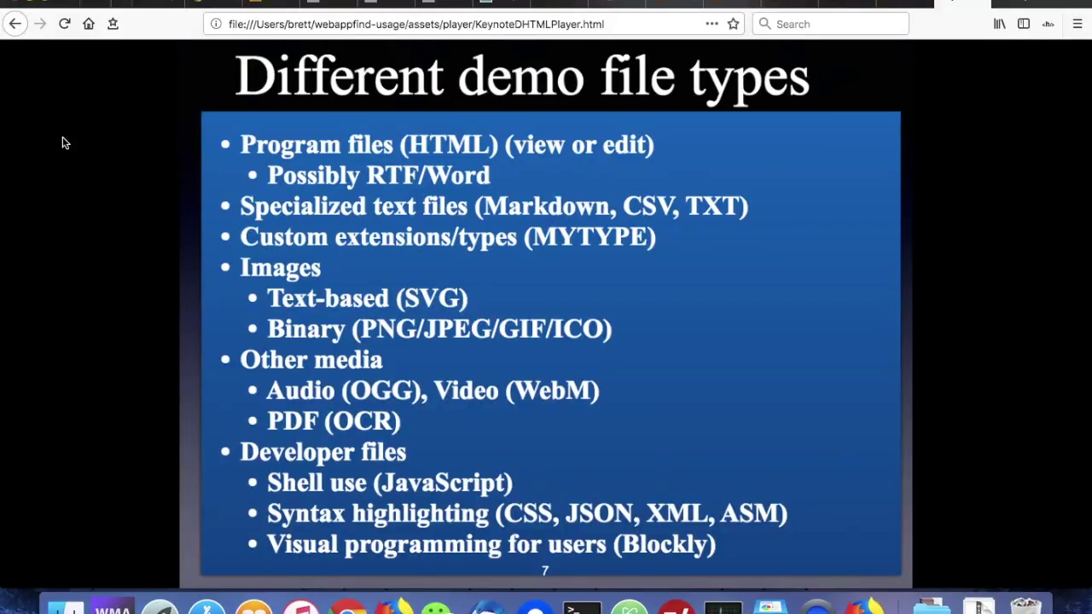
# Step: Switch to Firefox Beta, add a blank line and "Add some more" below the text in the TXT editor, and save the file
pyautogui.click(863, 605)
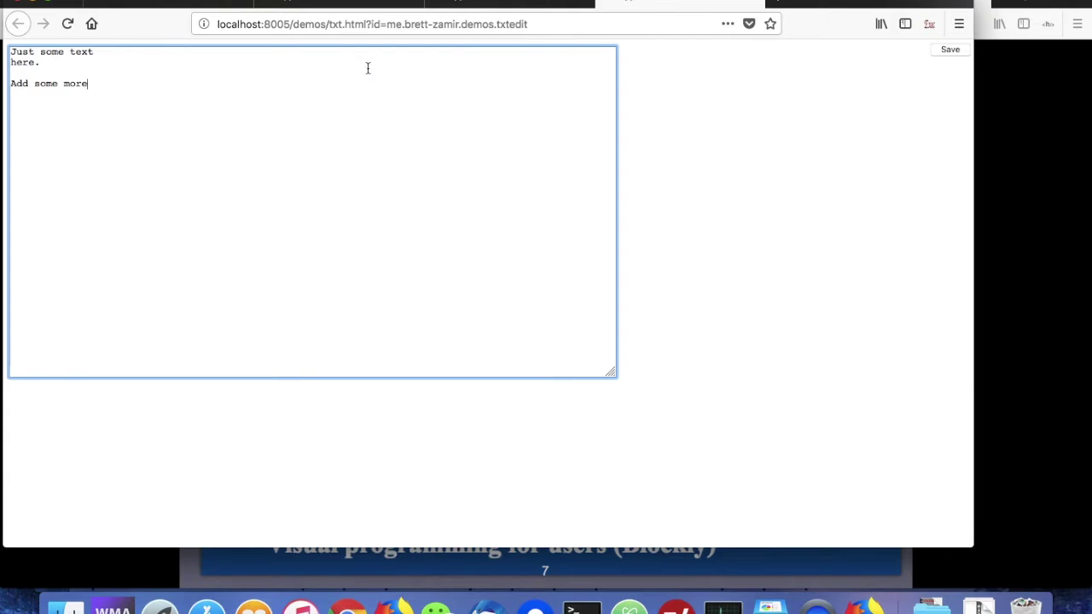
pyautogui.click(954, 49)
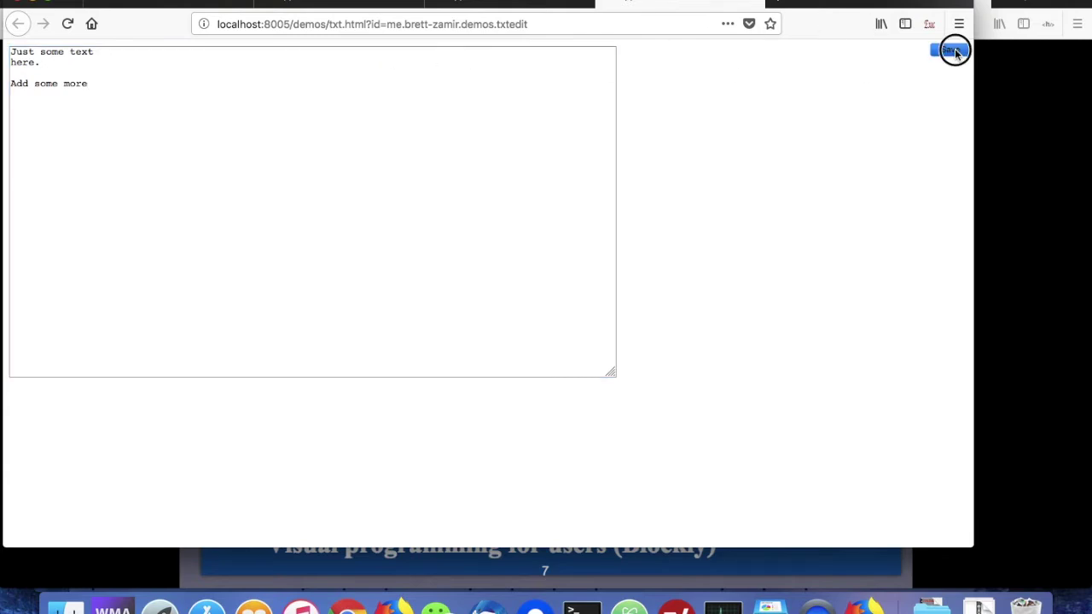
pyautogui.click(599, 111)
# Step: Switch to the Git client to examine the diff of sample-test-files/test.txt, and return to the executable-builder.html page in Firefox Beta
pyautogui.press('super+Tab')
pyautogui.press('super+Tab')
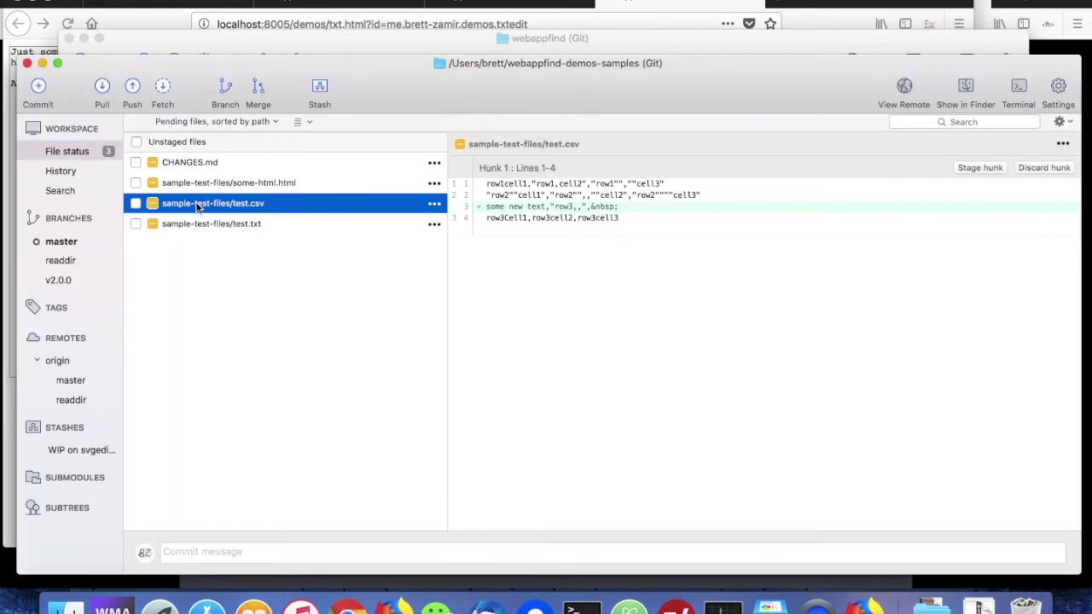
pyautogui.click(176, 223)
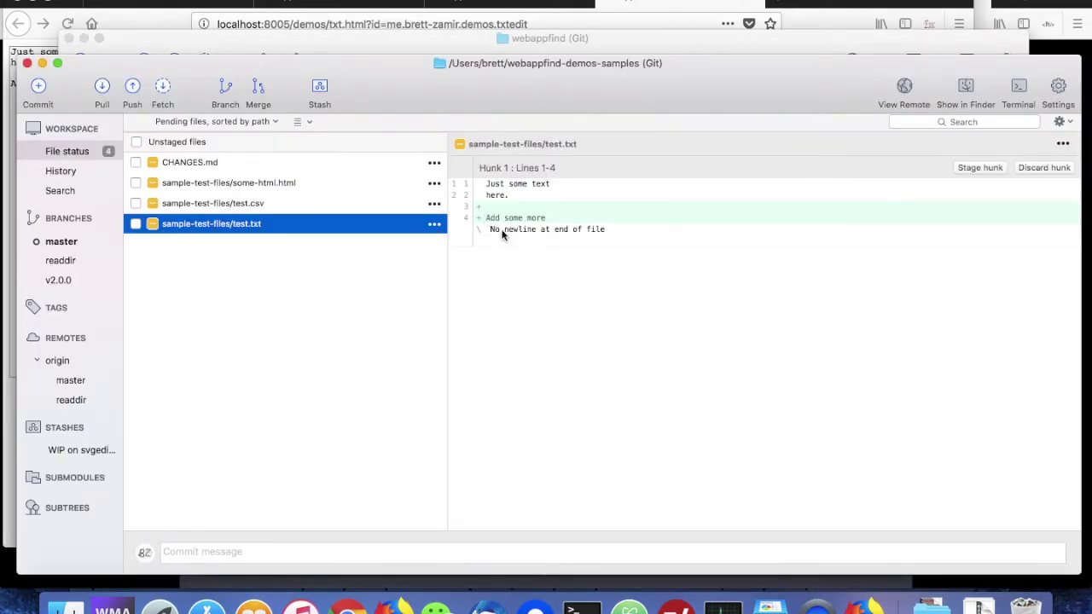
pyautogui.press('super+Tab')
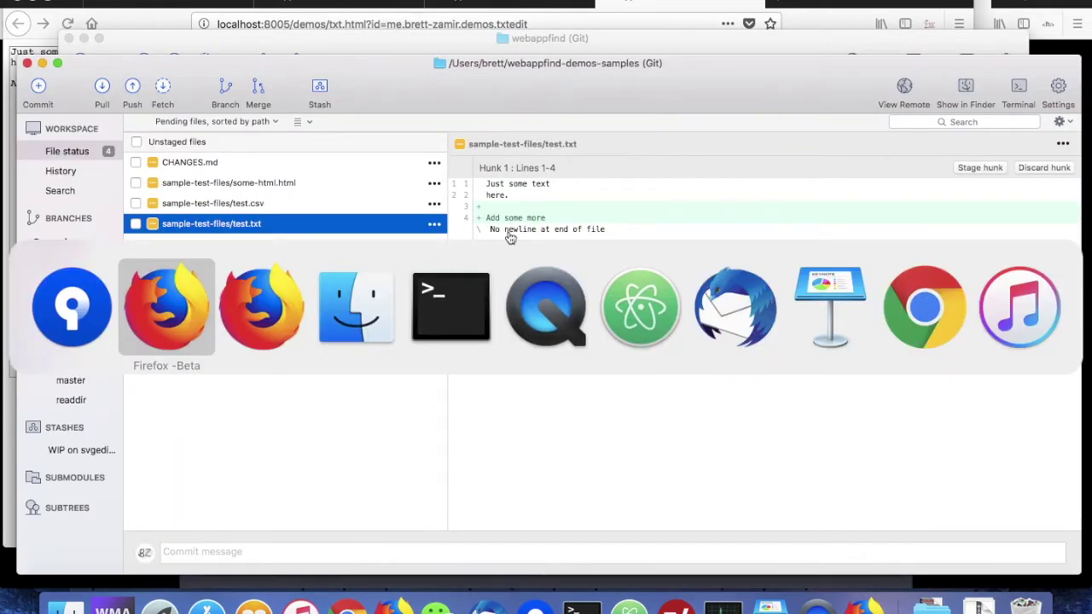
pyautogui.press('super+1')
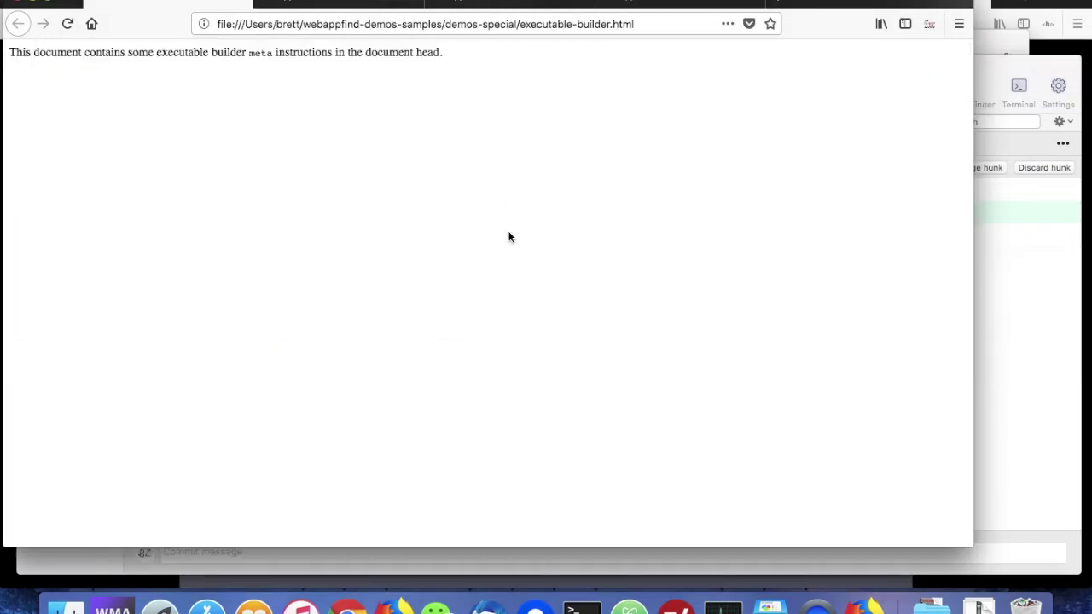
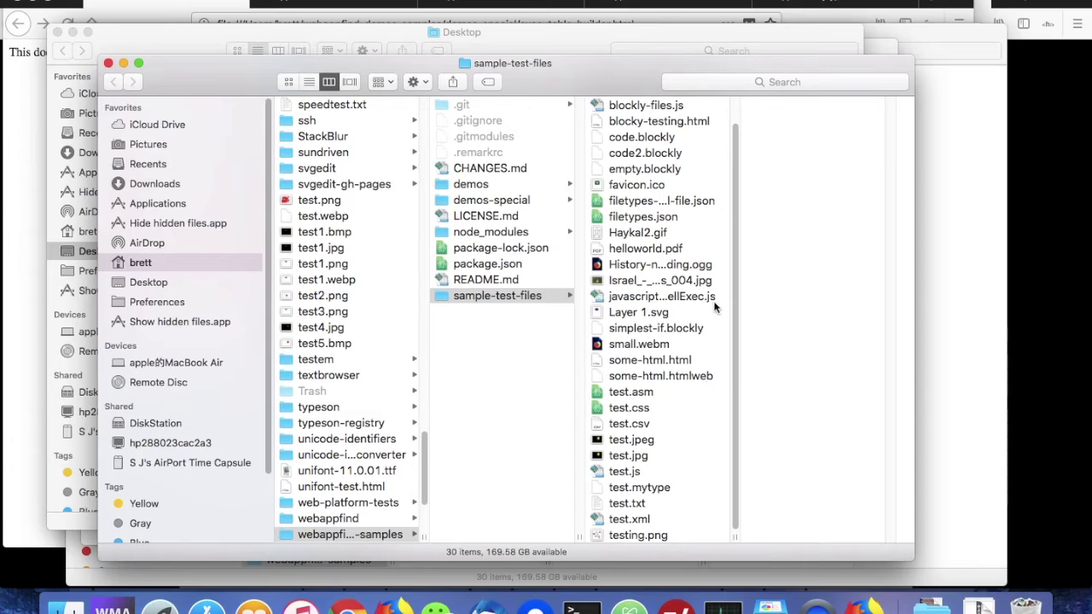
# Step: Open Layer 1.svg from the sample-test-files folder with the default Edit SVG app
pyautogui.click(638, 312)
pyautogui.rightClick(589, 312)
pyautogui.moveTo(682, 316)
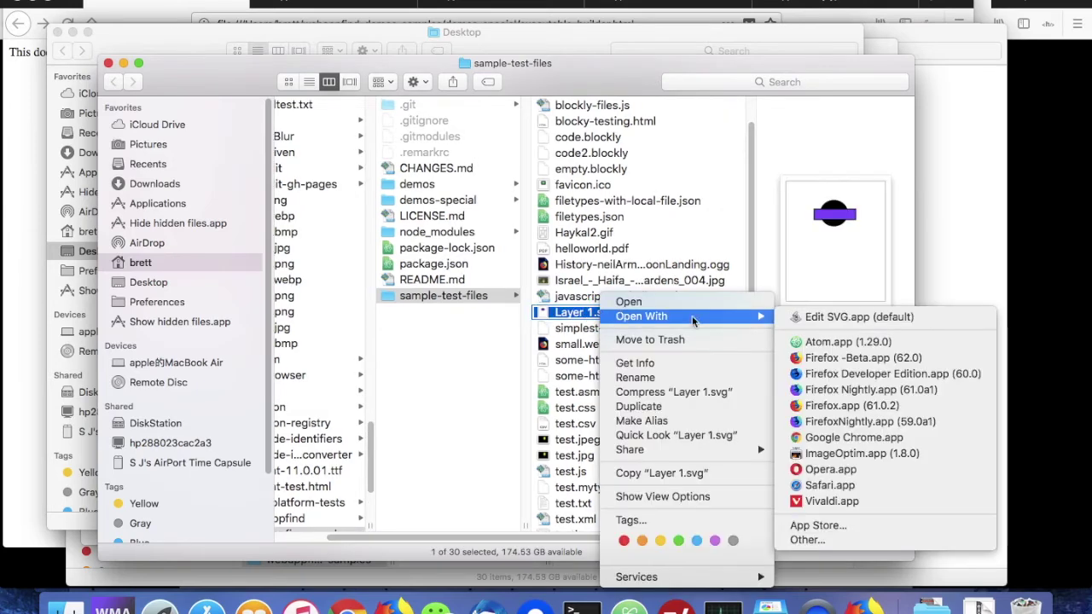
pyautogui.click(837, 318)
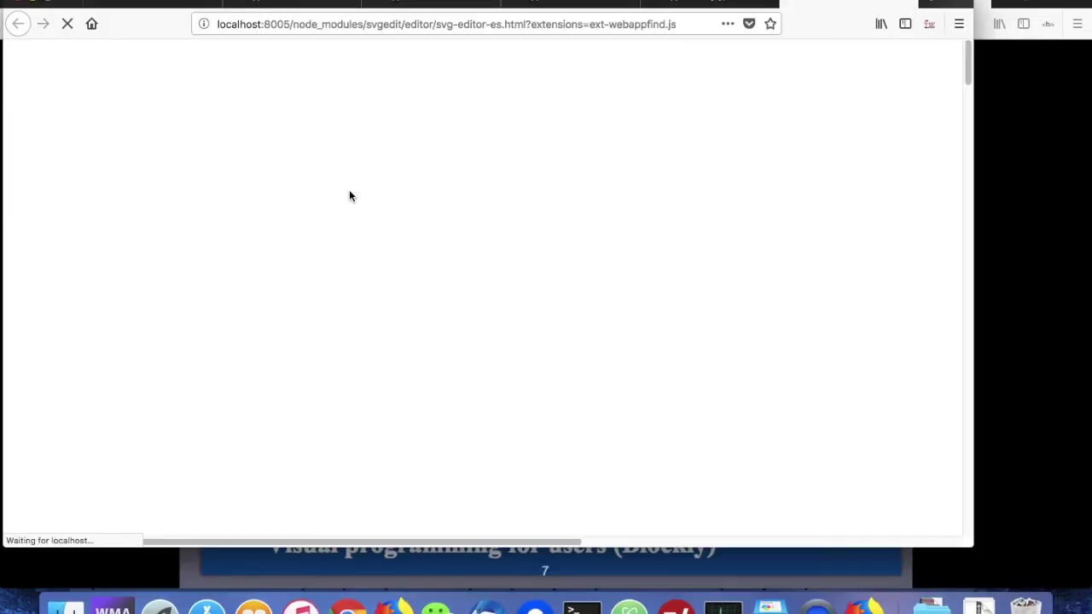
pyautogui.press('Return')
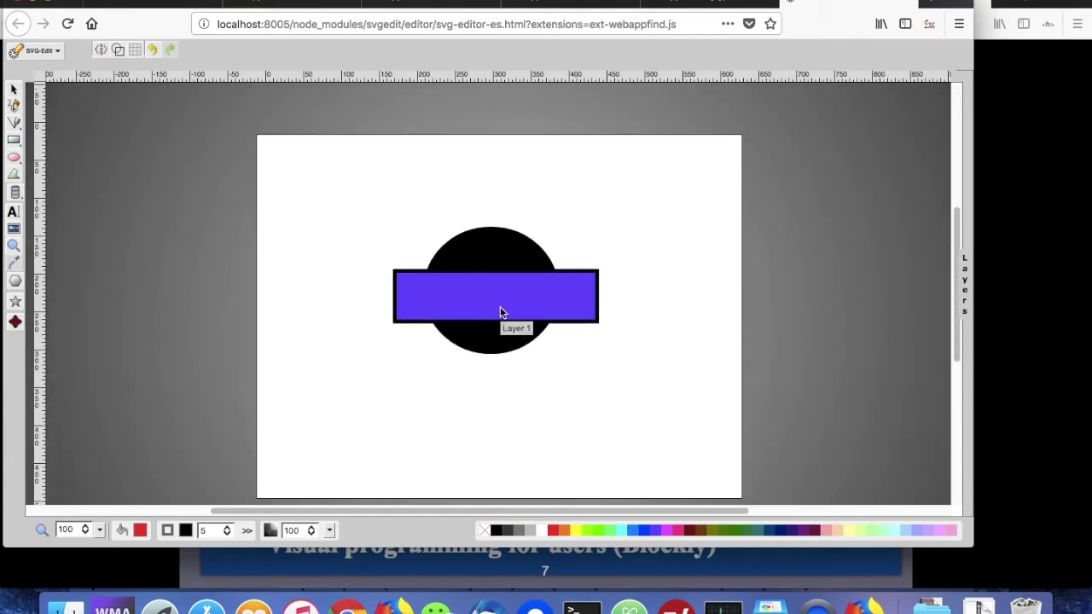
# Step: Draw a red ellipse about 102 by 62 px to the lower left of the rectangle, and a wavy freehand line around the shapes' right and lower sides
pyautogui.click(13, 157)
pyautogui.moveTo(336, 359)
pyautogui.mouseDown()
pyautogui.moveTo(346, 380)
pyautogui.moveTo(380, 385)
pyautogui.moveTo(371, 380)
pyautogui.mouseUp()
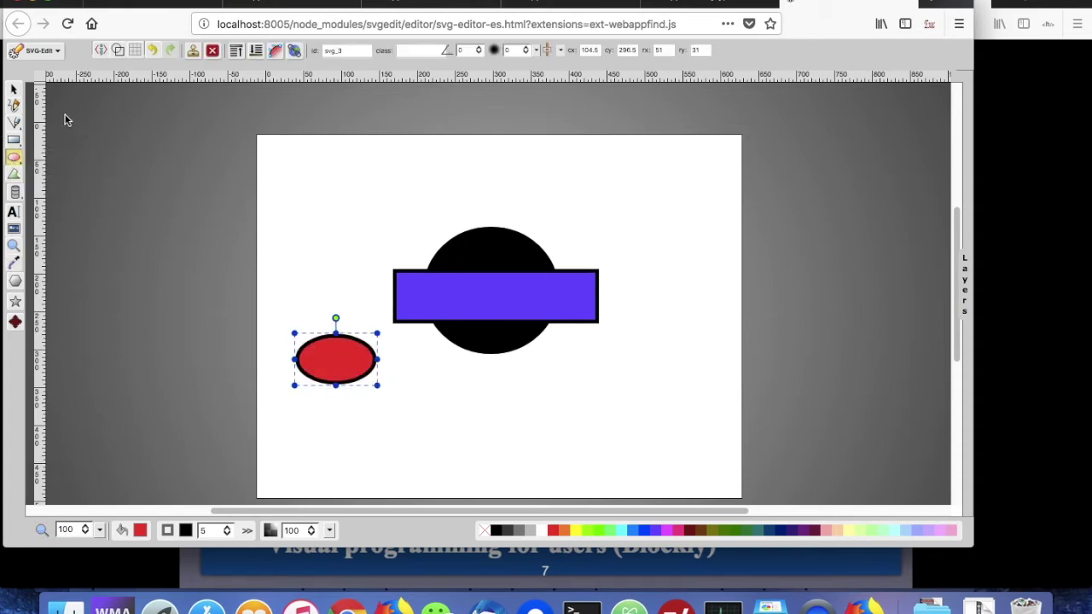
pyautogui.click(14, 104)
pyautogui.moveTo(661, 215)
pyautogui.mouseDown()
pyautogui.moveTo(671, 326)
pyautogui.moveTo(541, 401)
pyautogui.moveTo(449, 401)
pyautogui.mouseUp()
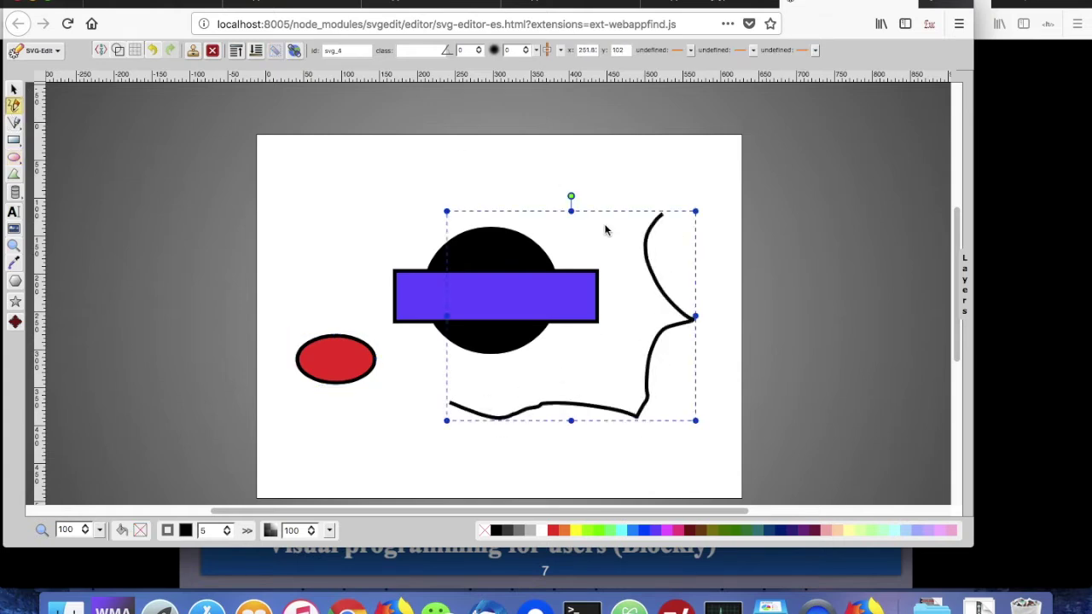
# Step: Save the edited SVG image back to disk and dismiss the confirmation
pyautogui.click(22, 52)
pyautogui.click(65, 167)
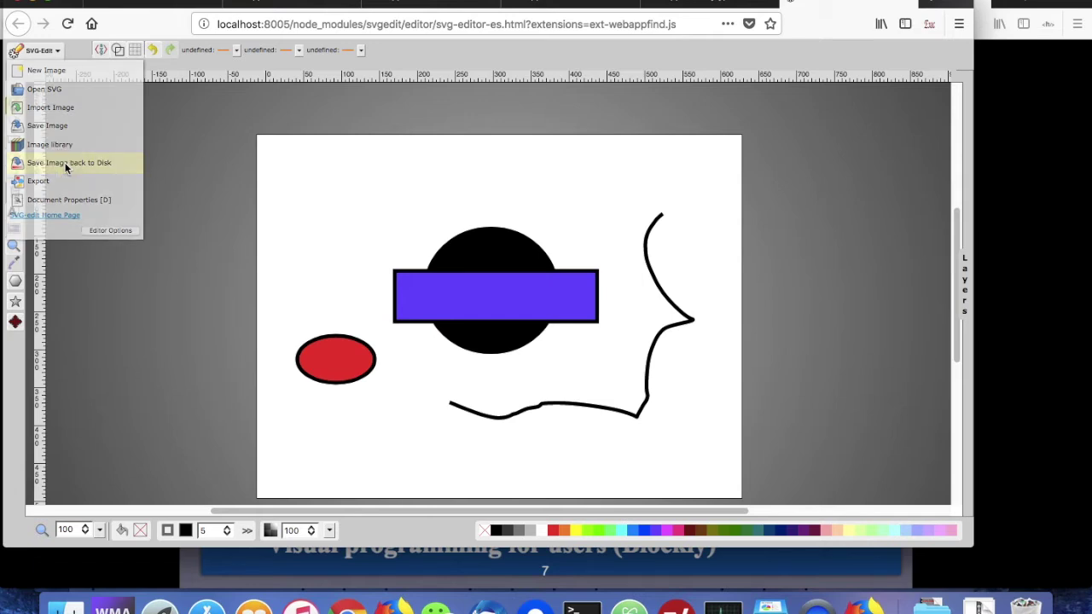
pyautogui.click(586, 114)
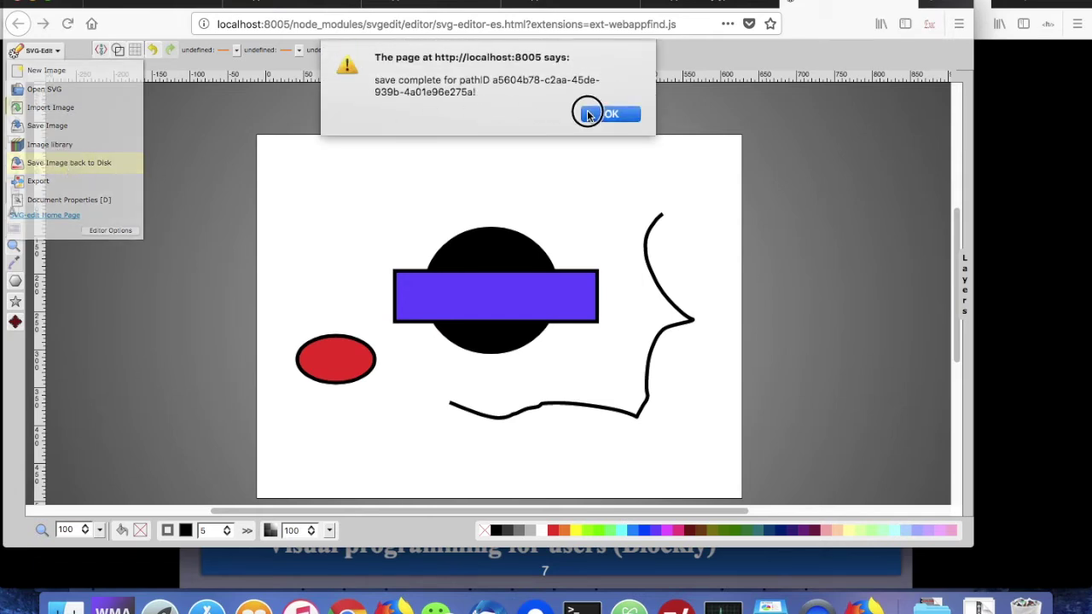
# Step: Switch to the Git client and examine the diff of sample-test-files/Layer 1.svg
pyautogui.press('super+Tab')
pyautogui.press('super+Tab')
pyautogui.press('super+Tab')
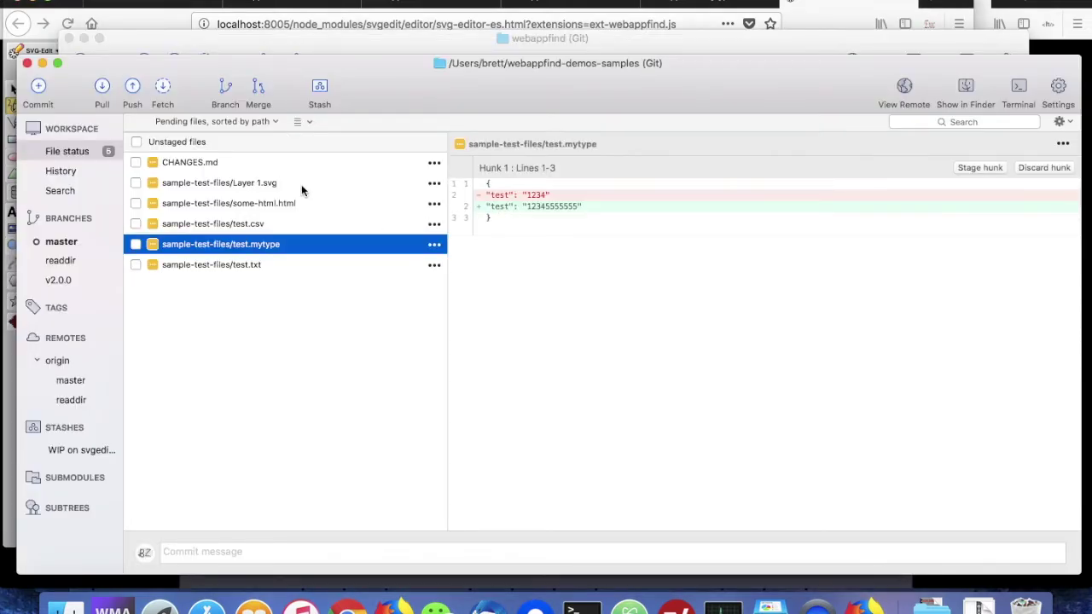
pyautogui.click(301, 184)
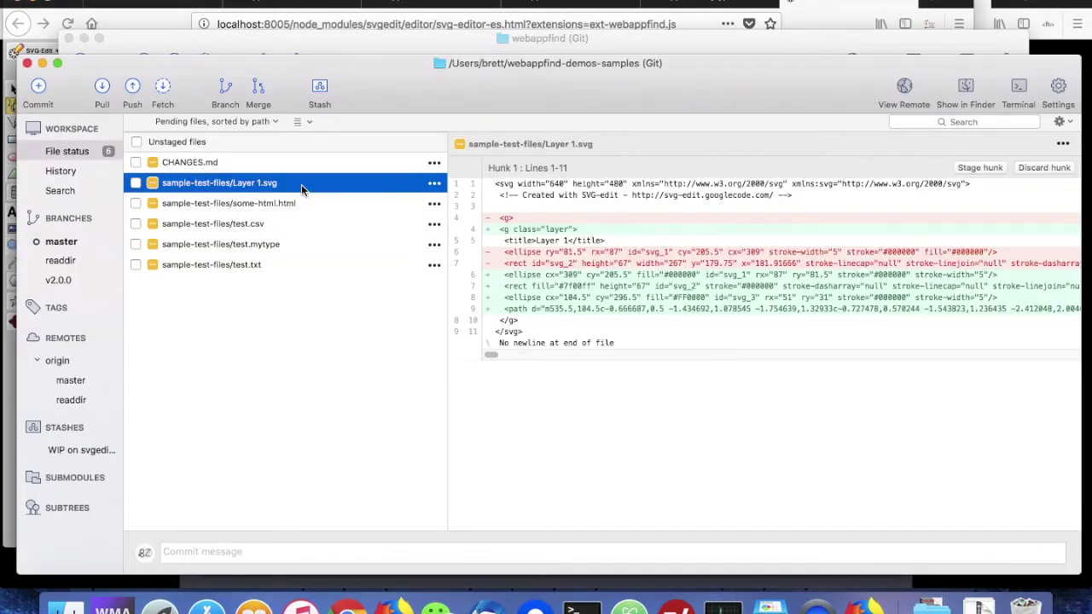
# Step: Switch to Finder and reopen Layer 1.svg from sample-test-files in SVG-Edit, accepting the default local storage option
pyautogui.press('super+Tab')
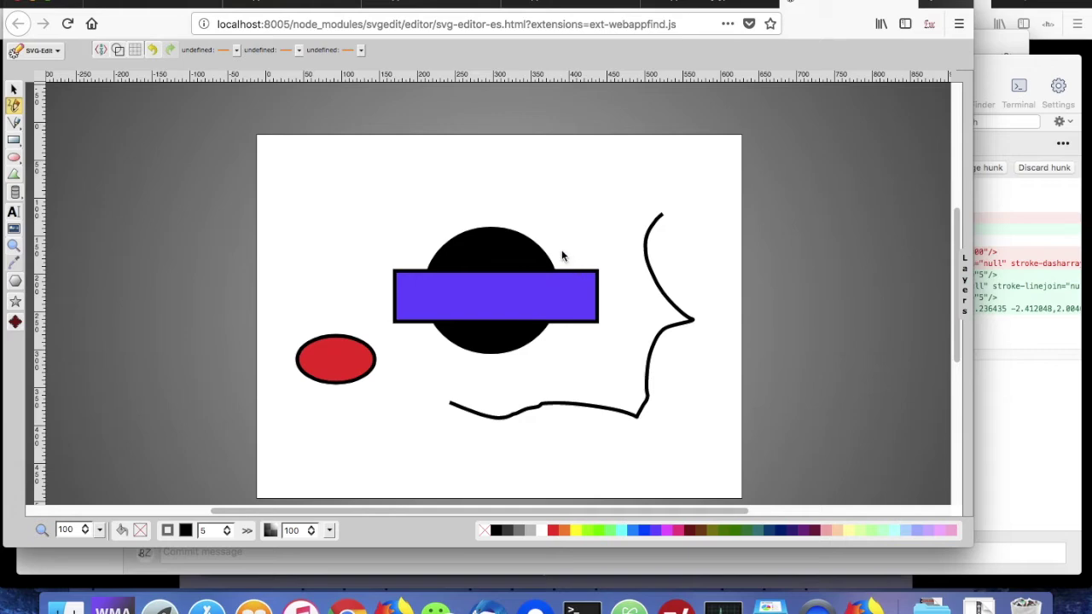
pyautogui.press('super+Tab')
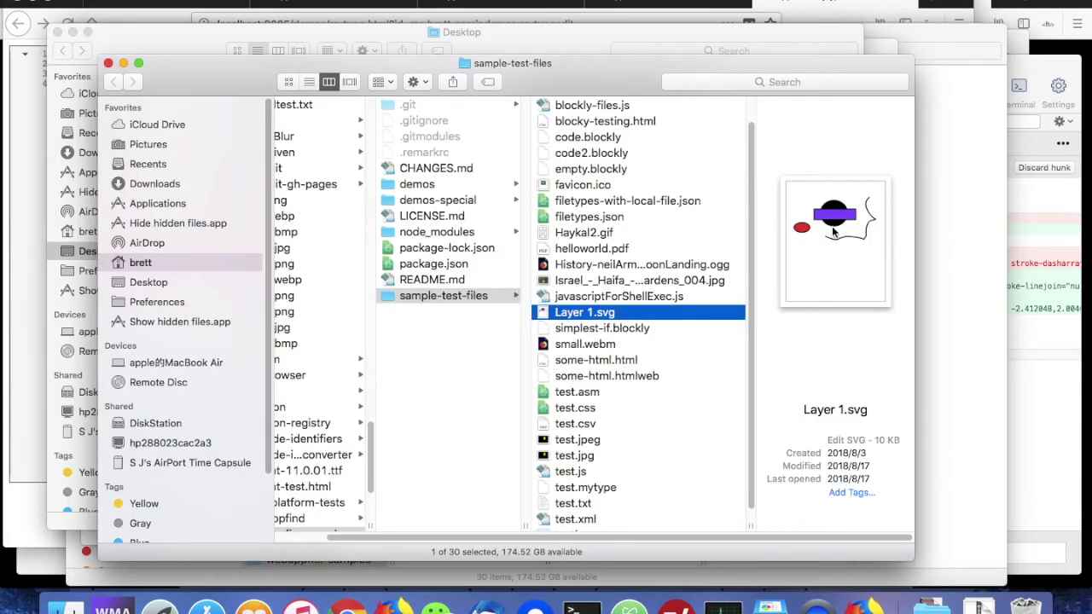
pyautogui.moveTo(570, 315); pyautogui.dragTo(864, 601)
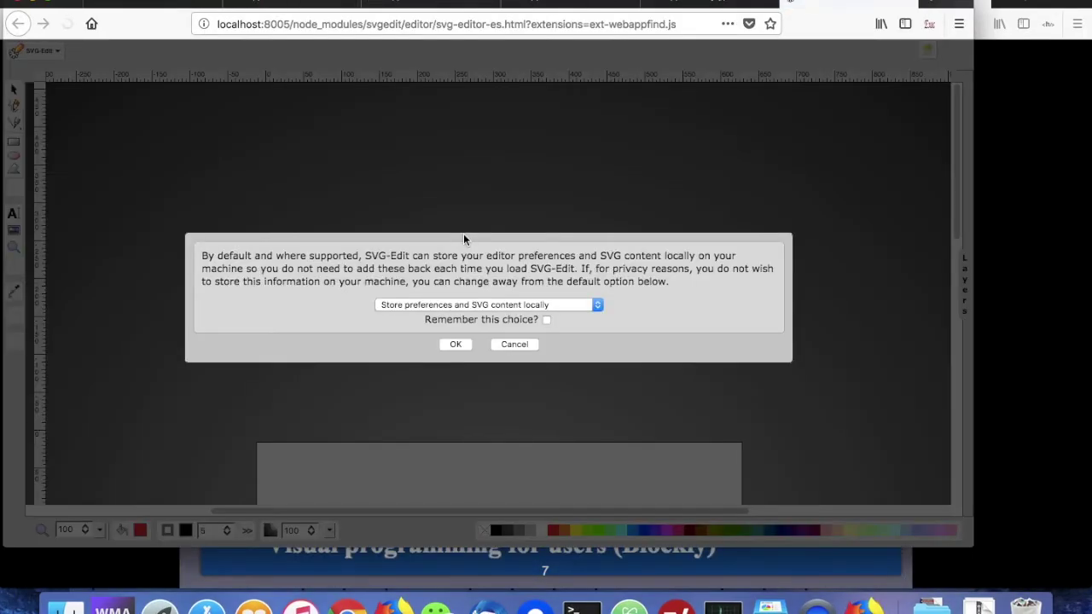
pyautogui.click(450, 344)
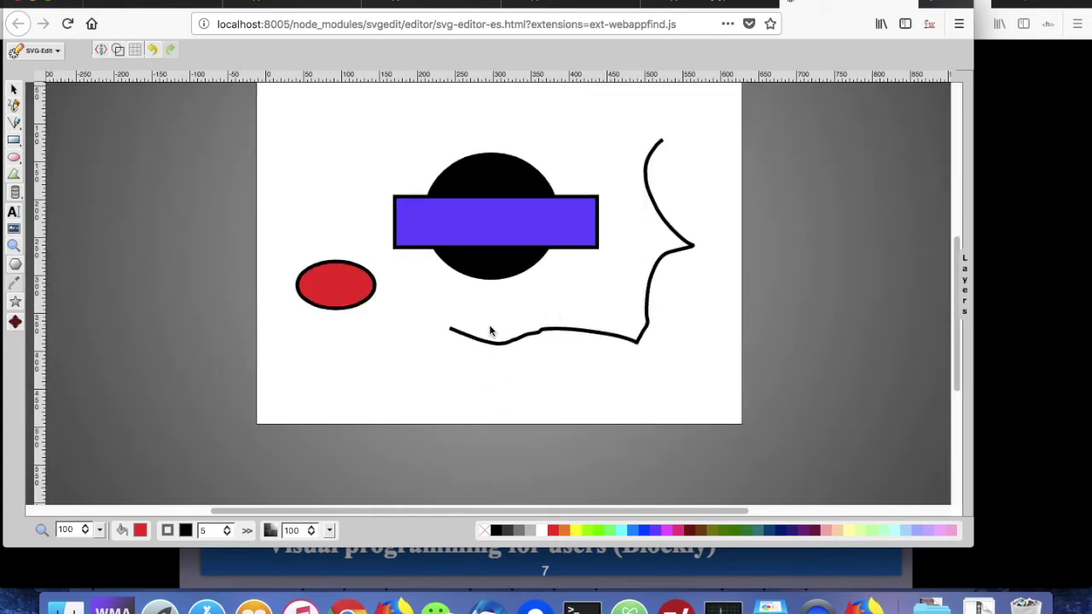
# Step: Switch to the presentation slide listing the different demo file types and review it
pyautogui.press('super+Tab')
pyautogui.press('super+Tab')
pyautogui.press('super+Tab')
pyautogui.press('super+shift+Tab')
pyautogui.press('super+shift+Tab')
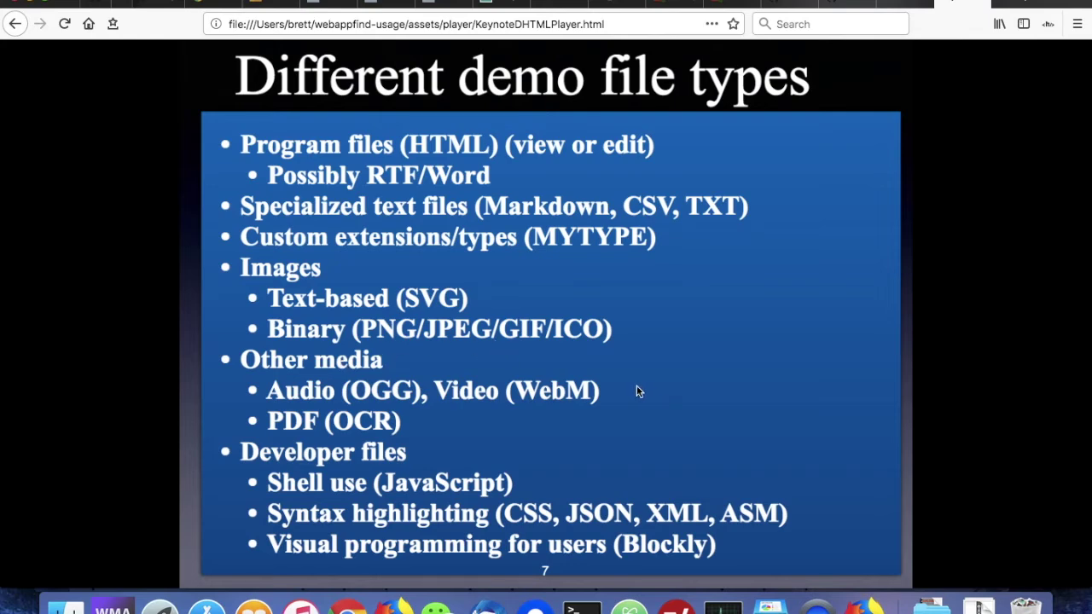
# Step: Open Executable Builder on executable-builder.html, prepopulate it with the recommended Edit JPEG settings, and use the Desktop as the save location
pyautogui.press('super+Tab')
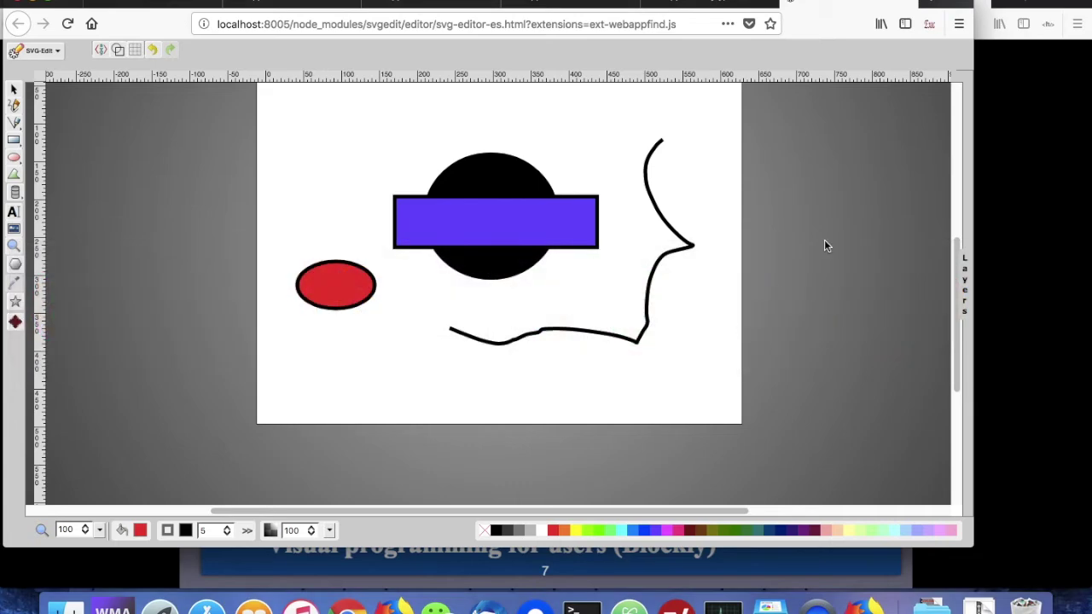
pyautogui.click(929, 25)
pyautogui.click(929, 24)
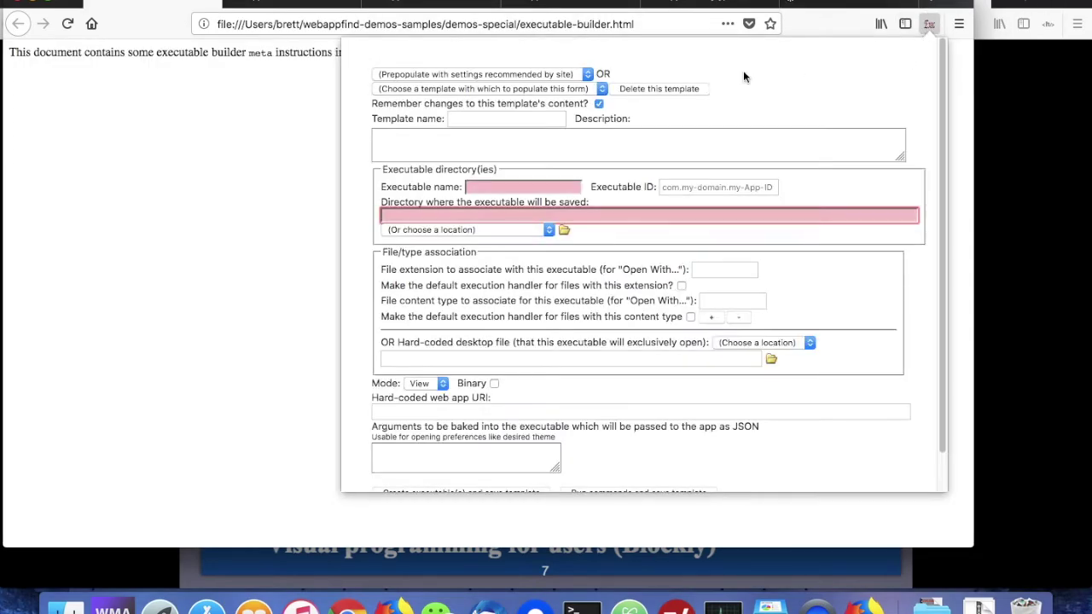
pyautogui.click(500, 76)
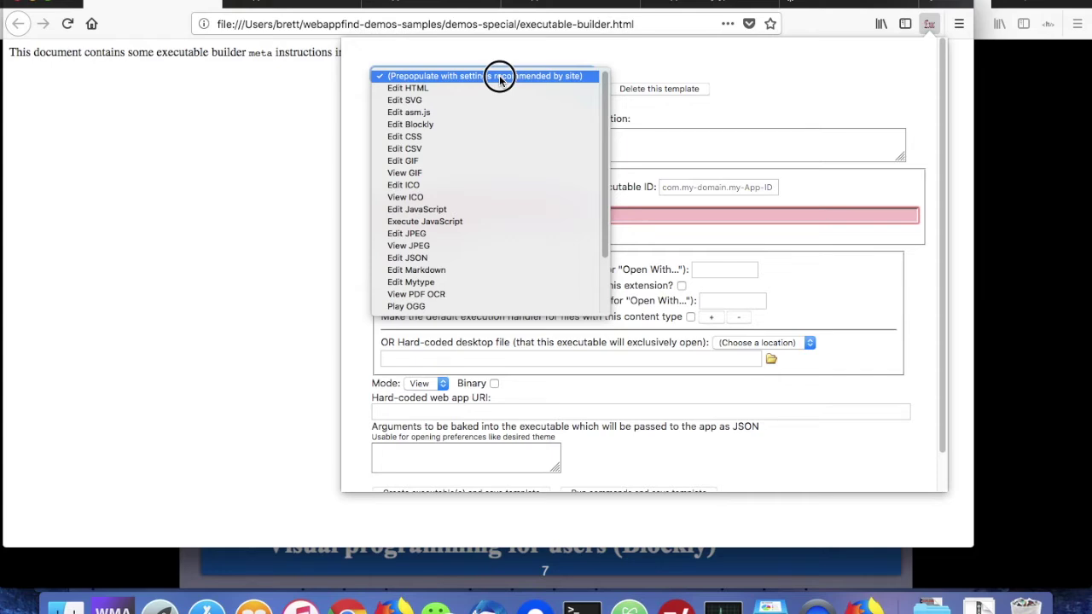
pyautogui.click(468, 233)
# Step: Check the jpeg and jpg extension associations, and create the Edit JPEG executable together with its template
pyautogui.doubleClick(729, 271)
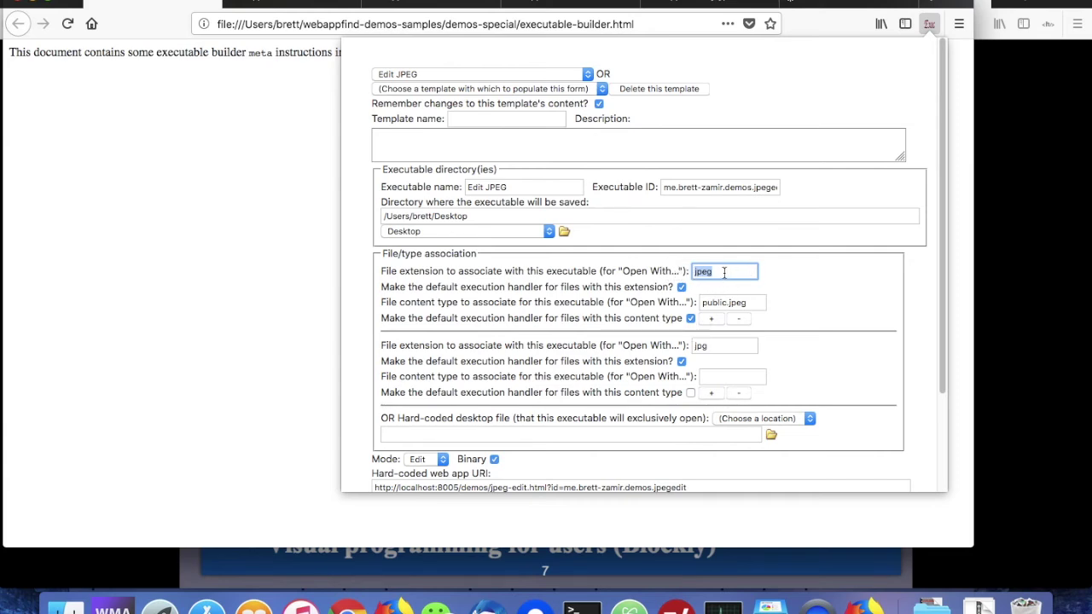
pyautogui.click(736, 349)
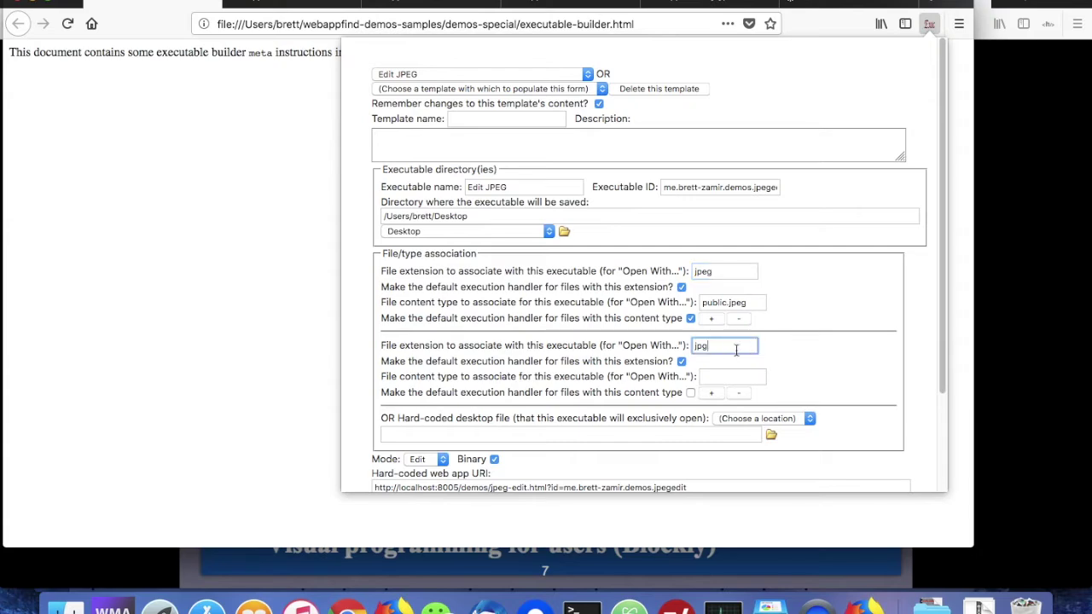
pyautogui.scroll(-5, 759, 346)
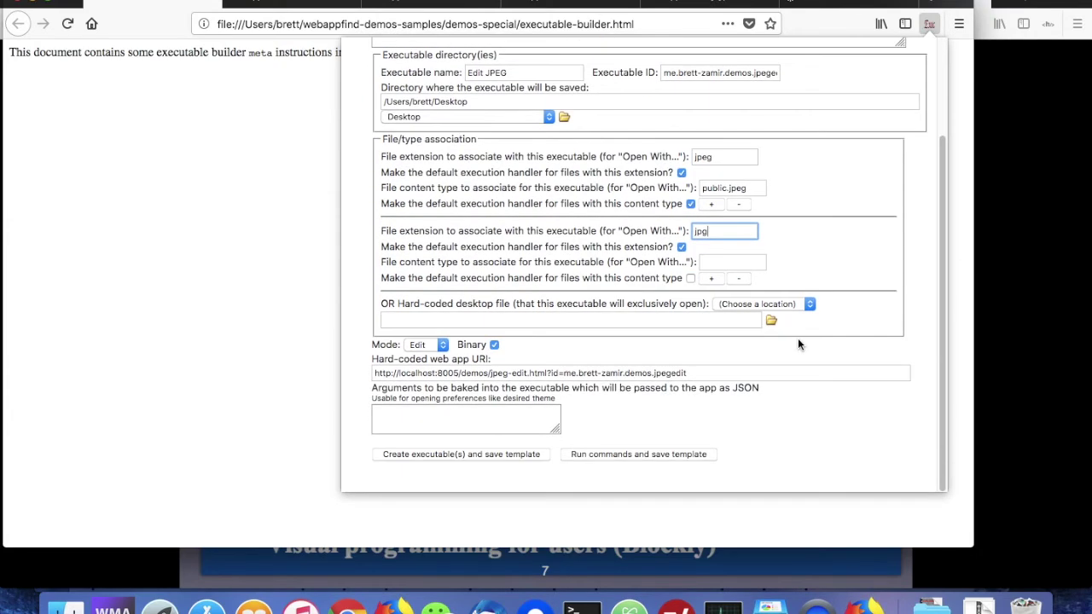
pyautogui.click(432, 454)
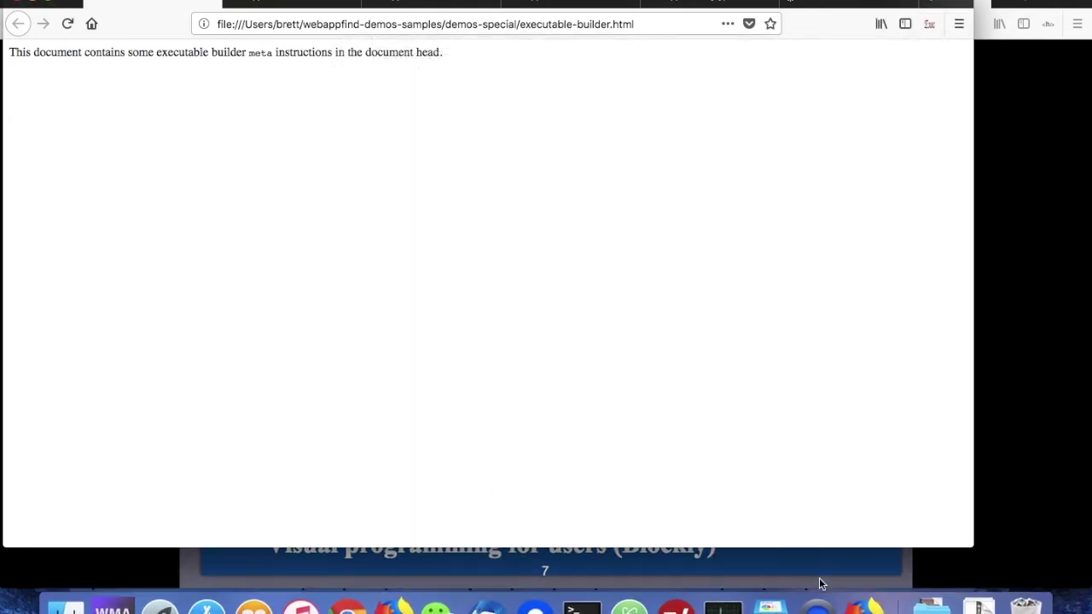
# Step: Switch to the sample-test-files folder in Finder and show the JPEG sample files
pyautogui.press('super+Tab')
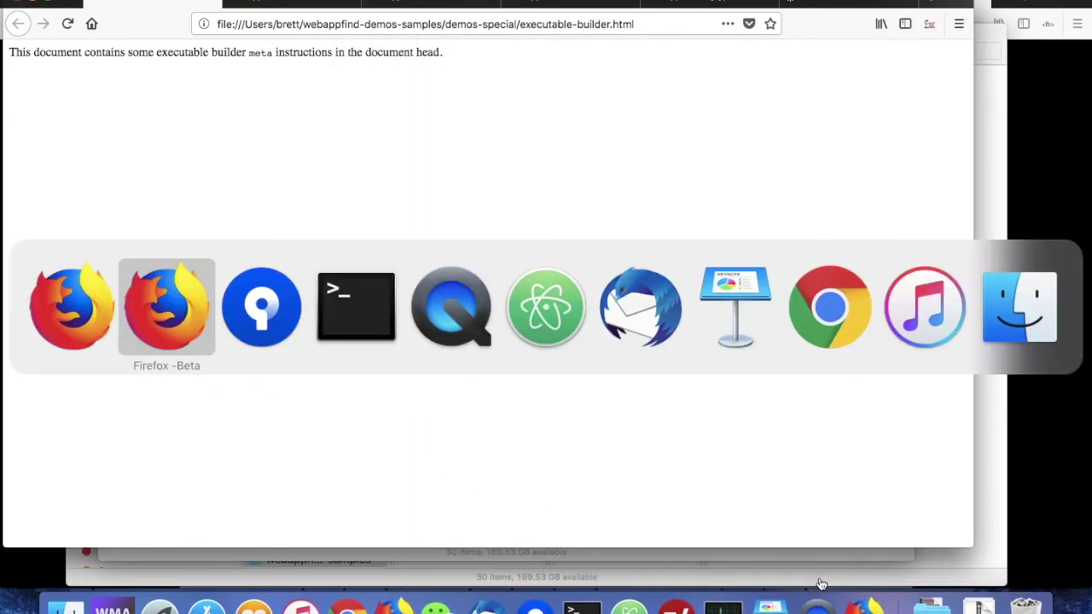
pyautogui.press('super+Tab')
pyautogui.press('super+Tab')
pyautogui.press('super+Tab')
pyautogui.press('super+Tab')
pyautogui.press('super+Tab')
pyautogui.press('super+Tab')
pyautogui.press('super+Tab')
pyautogui.press('super+Tab')
pyautogui.press('super+Tab')
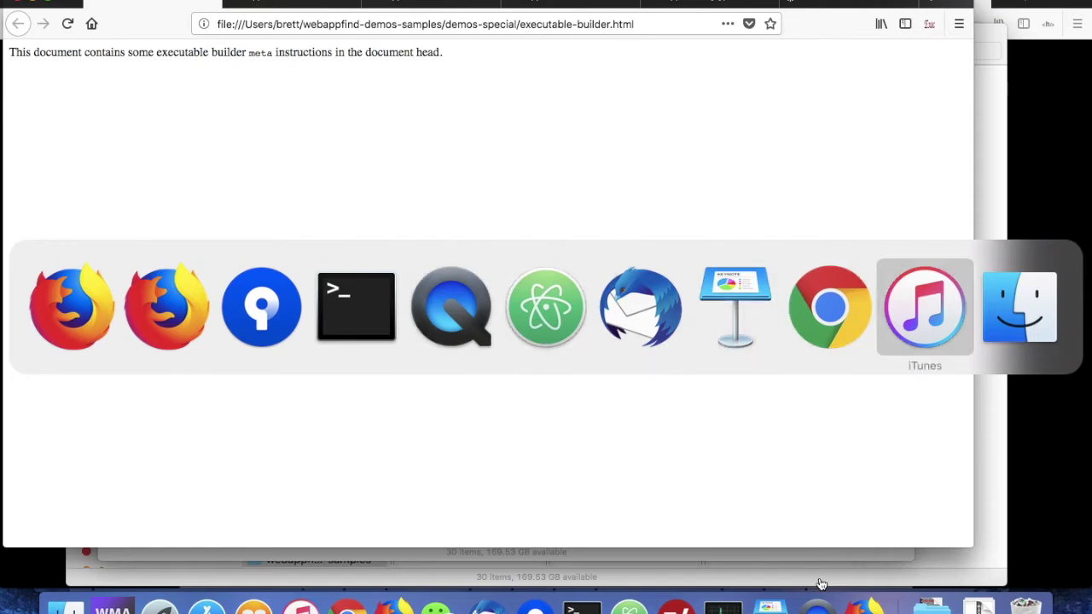
pyautogui.scroll(-2, 721, 436)
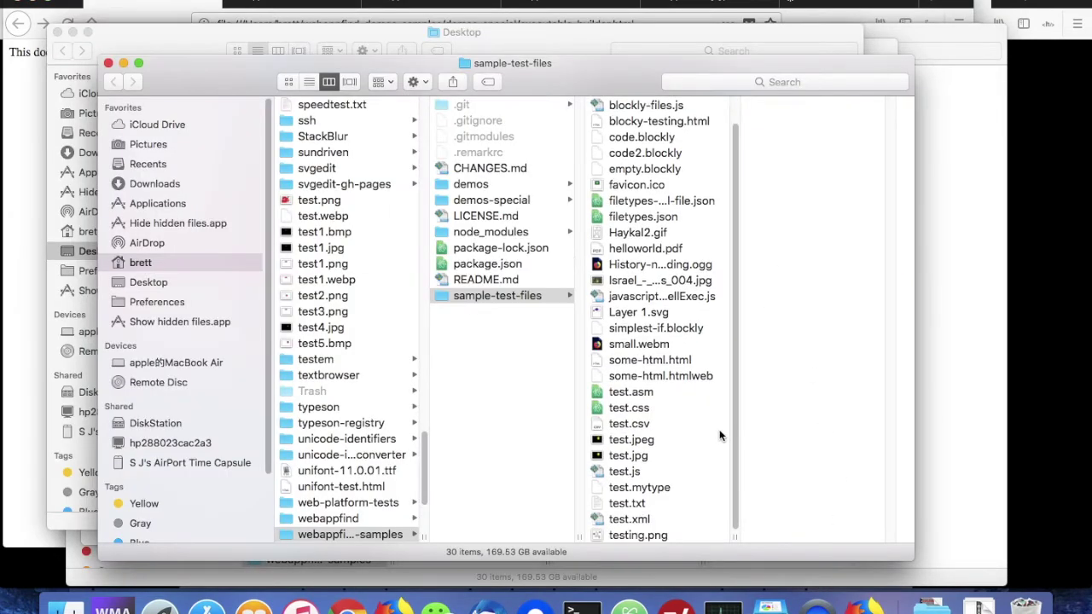
# Step: Check the default app of test.jpeg and test.jpg, and open test.jpeg in the Edit JPEG web app
pyautogui.click(648, 440)
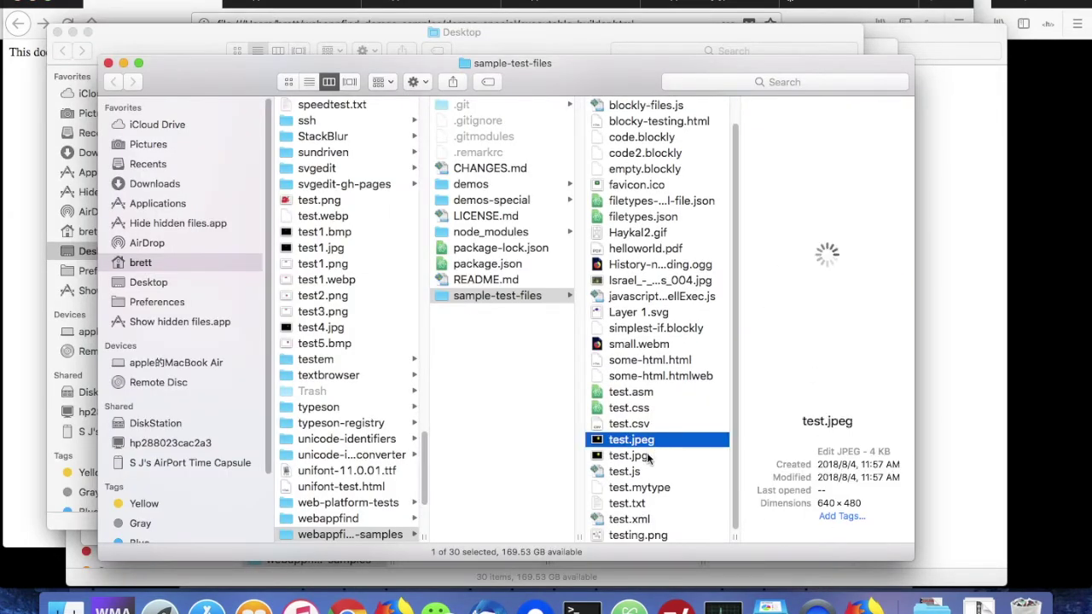
pyautogui.click(648, 455)
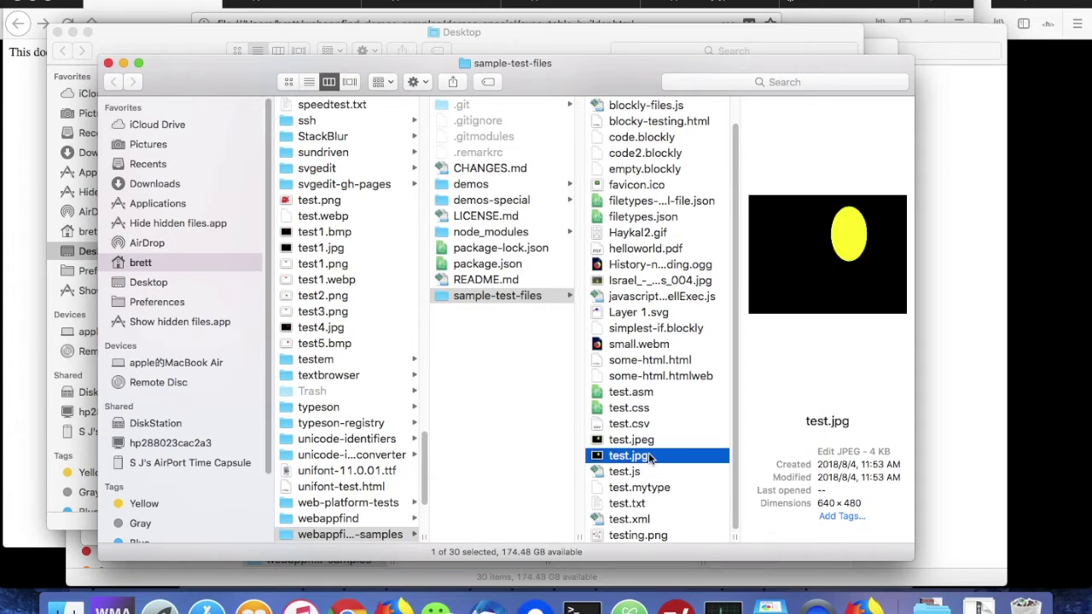
pyautogui.click(653, 441)
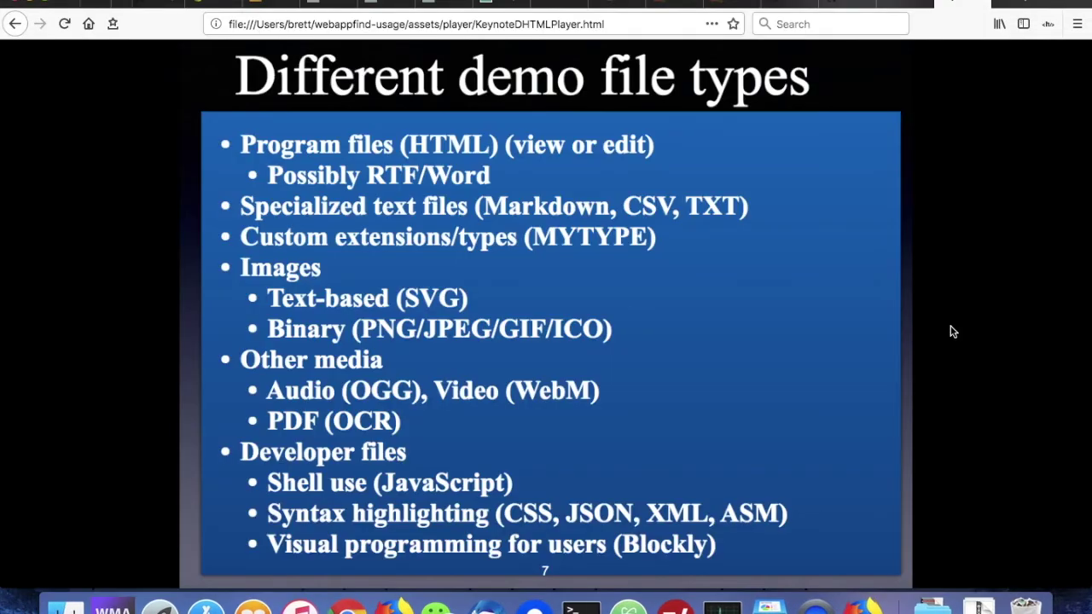
pyautogui.click(865, 605)
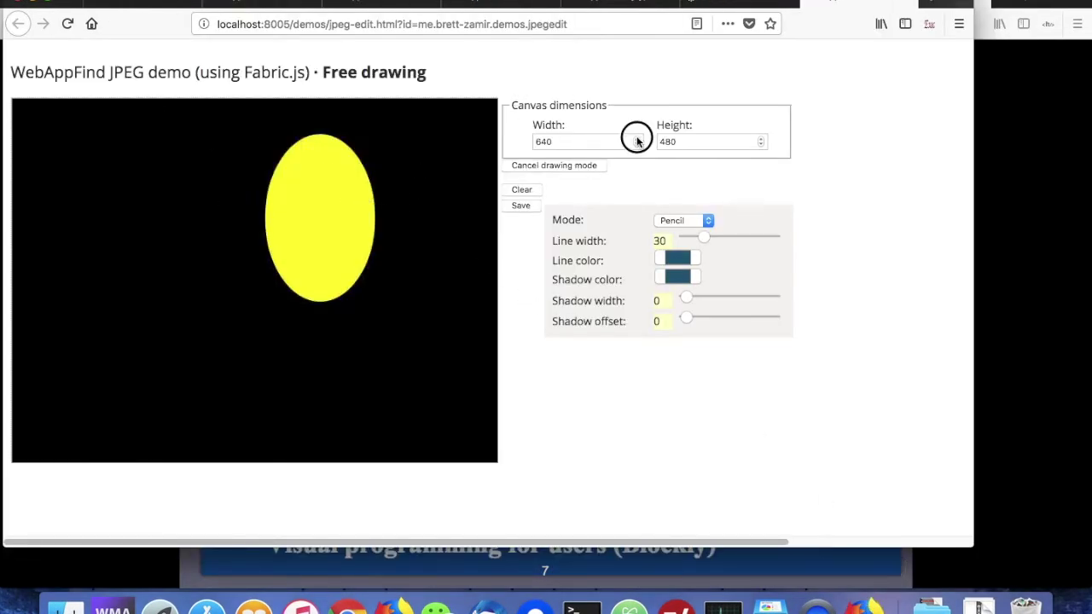
pyautogui.press('Tab')
pyautogui.press('Tab')
pyautogui.click(688, 149)
pyautogui.click(576, 145)
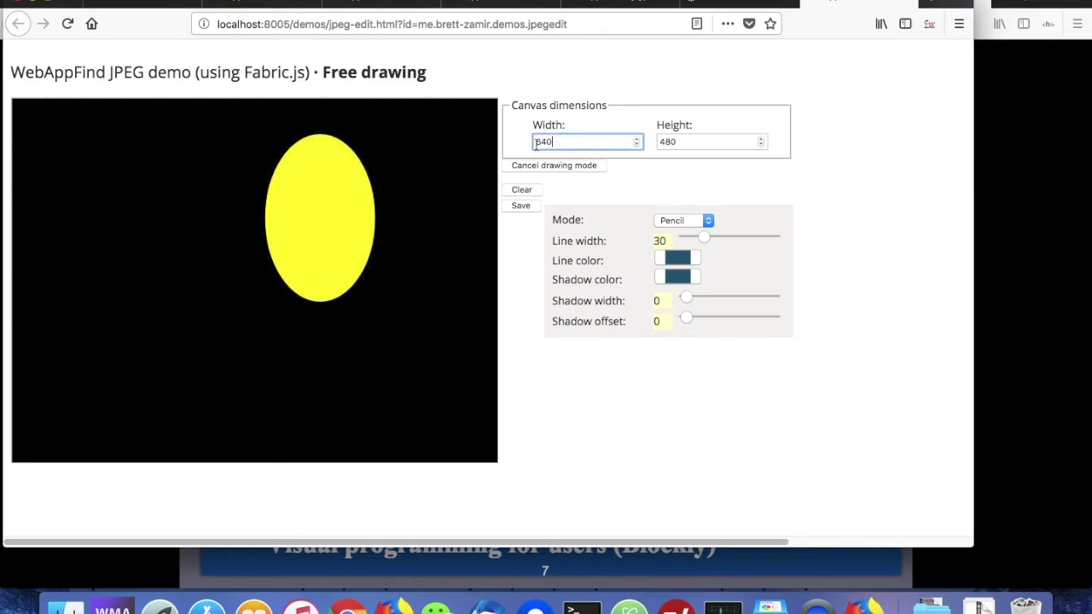
# Step: Set the pencil line width to 14, and draw an S inside the yellow ellipse and a hooked stroke to its lower right
pyautogui.moveTo(703, 240); pyautogui.dragTo(684, 242)
pyautogui.click(693, 238)
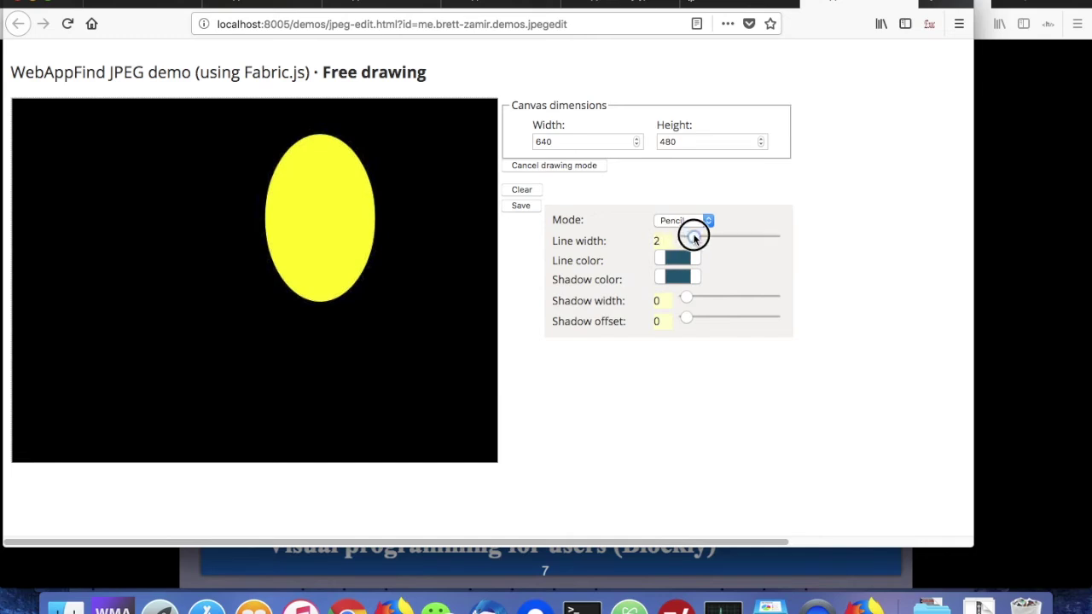
pyautogui.moveTo(340, 183)
pyautogui.mouseDown()
pyautogui.moveTo(319, 185)
pyautogui.moveTo(312, 225)
pyautogui.mouseUp()
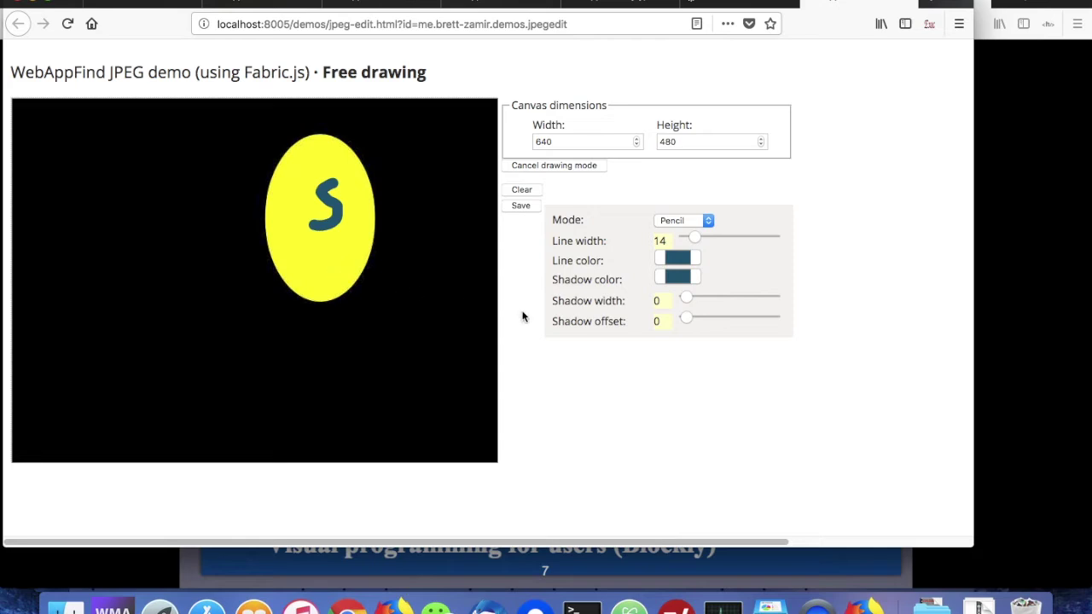
pyautogui.moveTo(449, 277); pyautogui.dragTo(412, 325)
pyautogui.moveTo(414, 374); pyautogui.dragTo(358, 386)
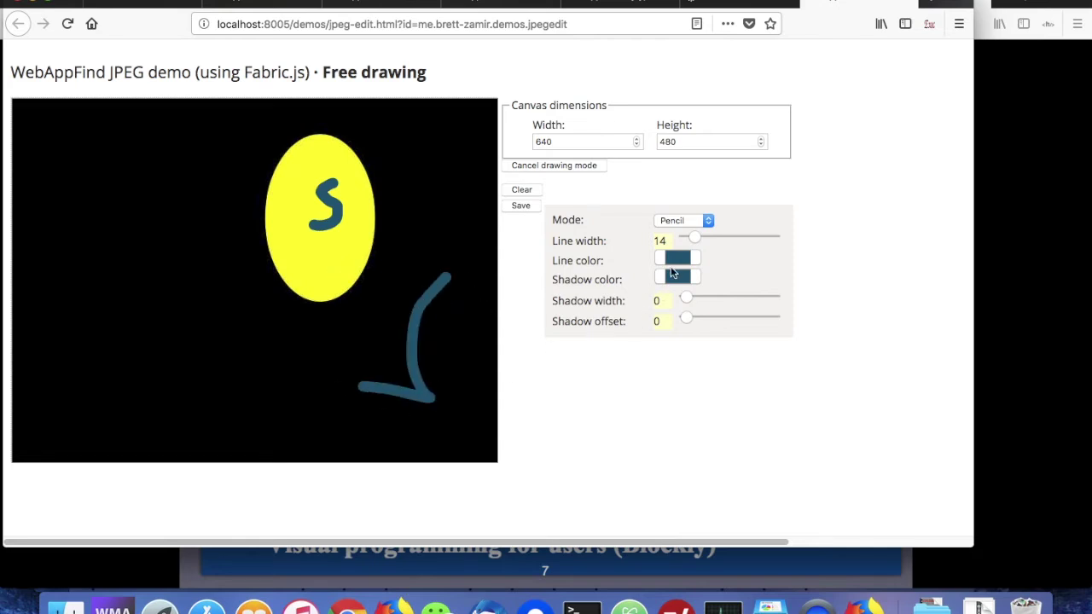
# Step: Draw a curved blue stroke to the left of the ellipse, and set the line color to dark red
pyautogui.click(676, 260)
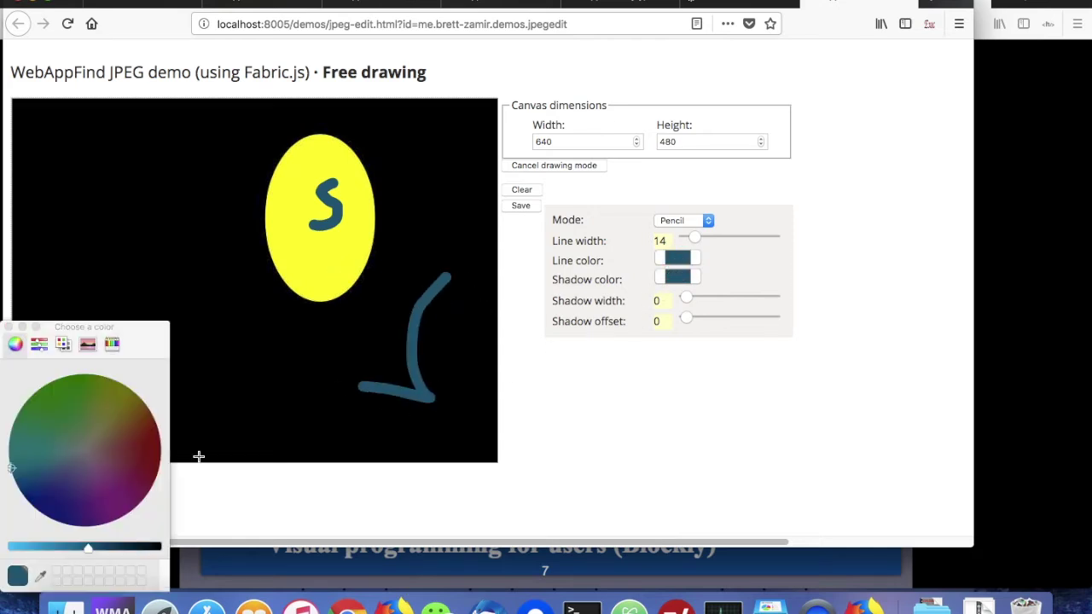
pyautogui.click(132, 440)
pyautogui.moveTo(135, 179)
pyautogui.mouseDown()
pyautogui.moveTo(117, 195)
pyautogui.moveTo(171, 309)
pyautogui.mouseUp()
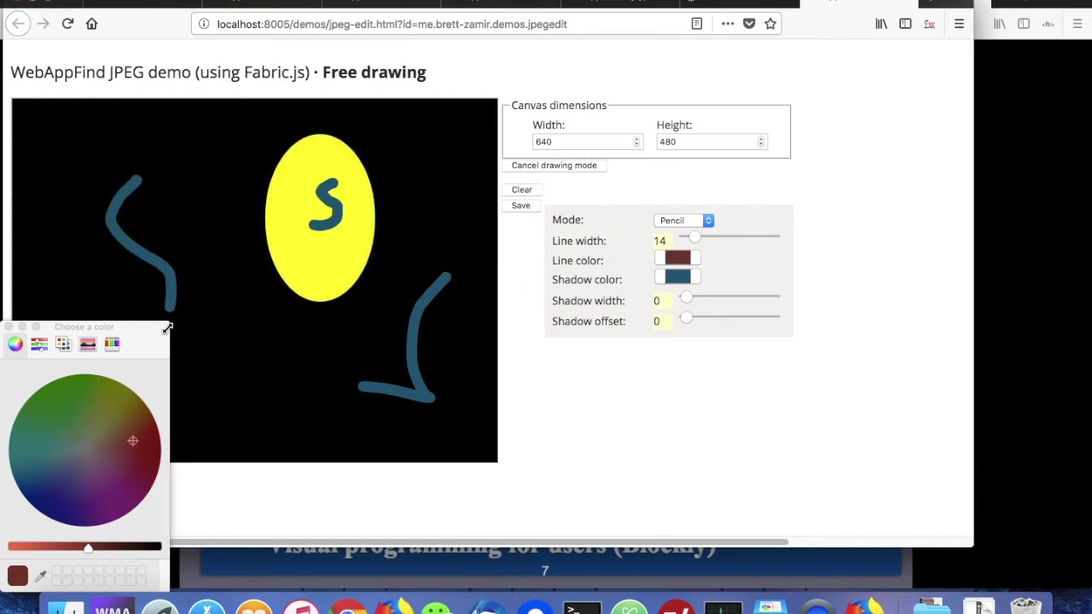
pyautogui.click(139, 424)
pyautogui.click(147, 443)
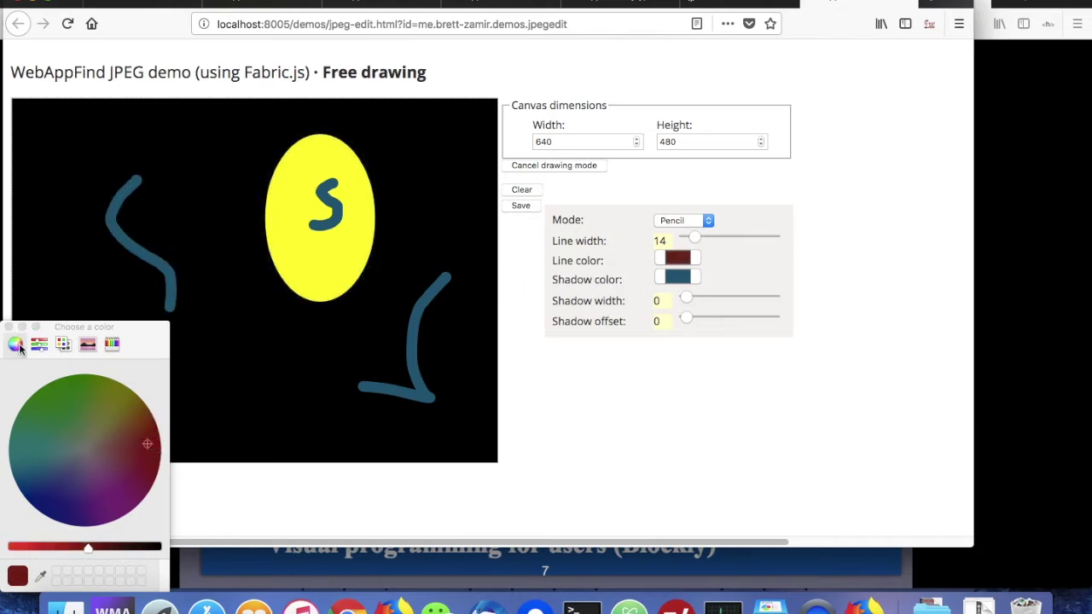
pyautogui.click(8, 328)
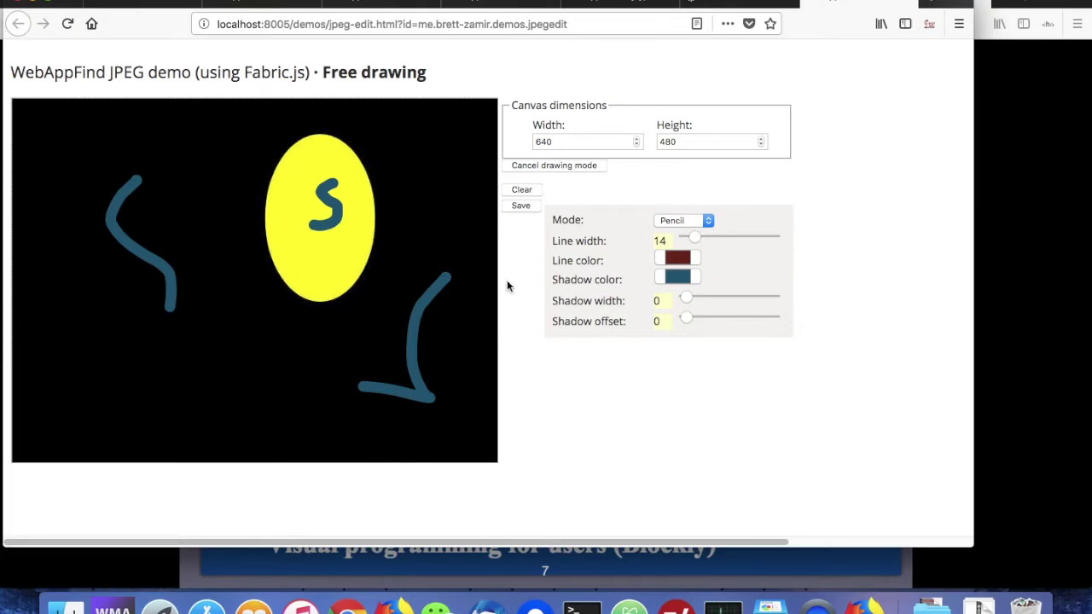
# Step: Draw two dark red strokes below and to the lower right of the ellipse, and save the edited JPEG, dismissing the confirmation
pyautogui.moveTo(496, 248); pyautogui.dragTo(439, 297)
pyautogui.moveTo(459, 337); pyautogui.dragTo(205, 413)
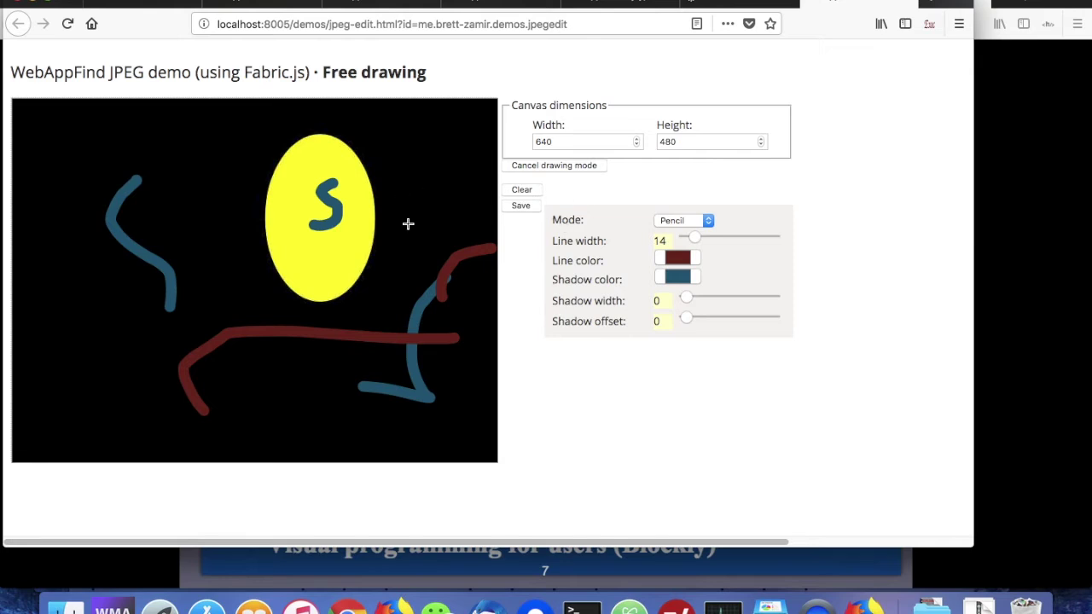
pyautogui.click(521, 207)
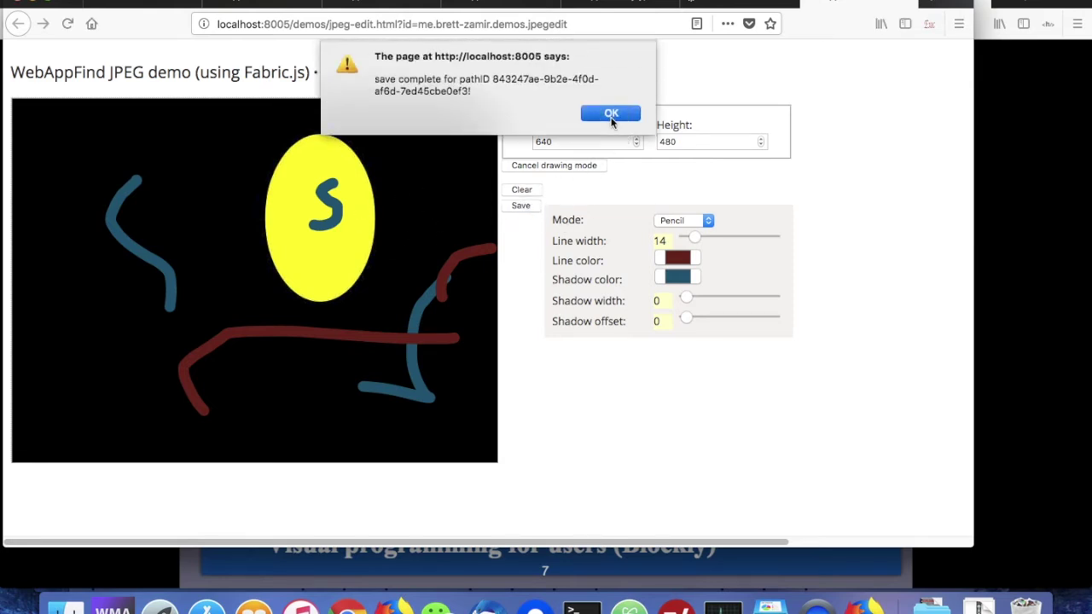
pyautogui.click(612, 115)
# Step: Return to Executable Builder and prepopulate the form with the recommended Play OGG settings
pyautogui.press('super+Tab')
pyautogui.press('super+Tab')
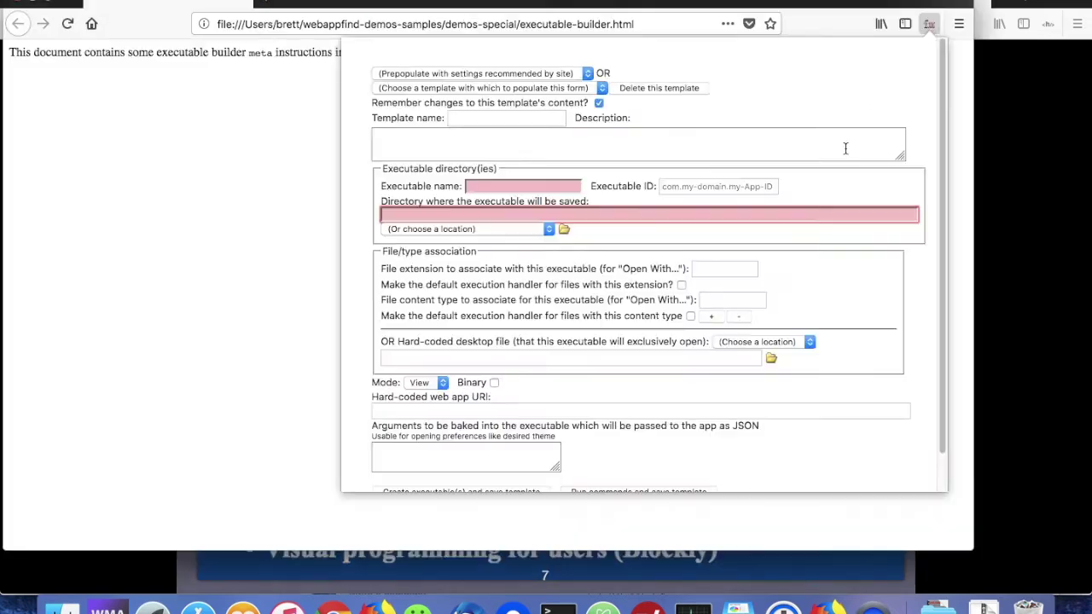
pyautogui.scroll(-2, 815, 153)
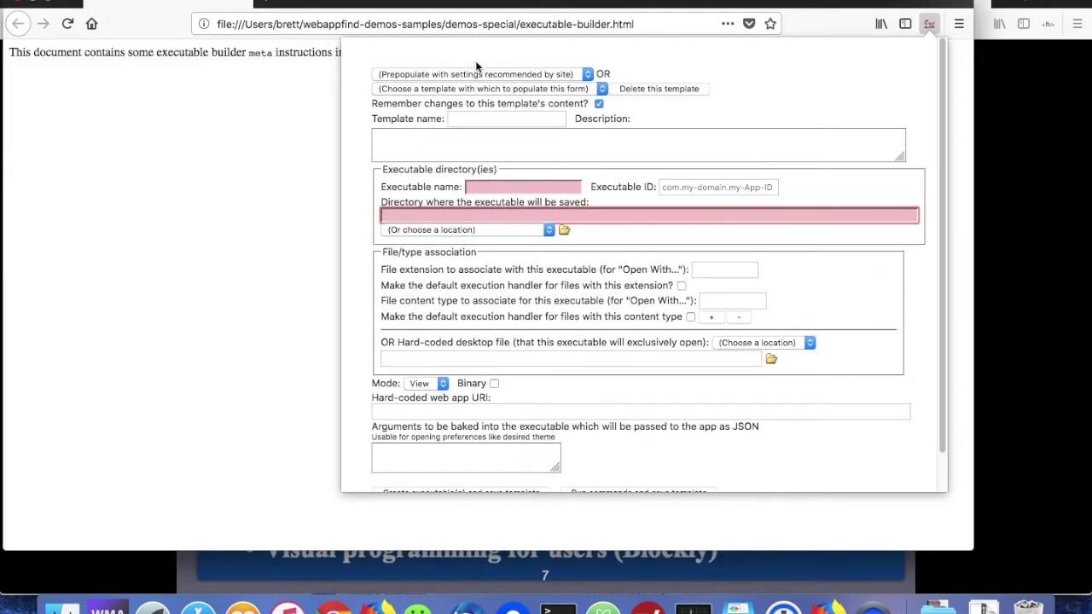
pyautogui.click(448, 75)
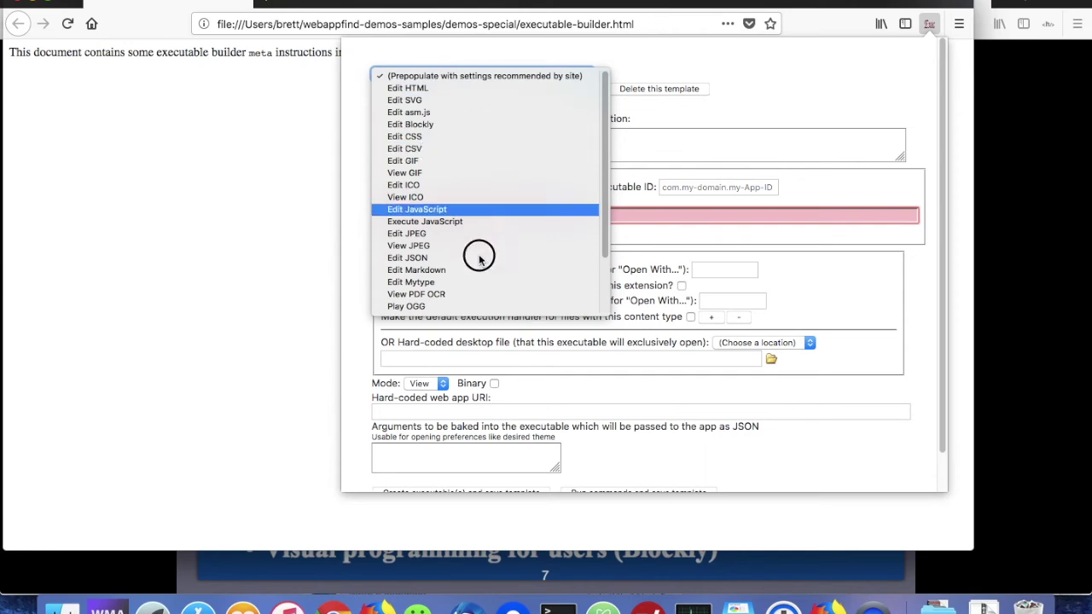
pyautogui.click(459, 309)
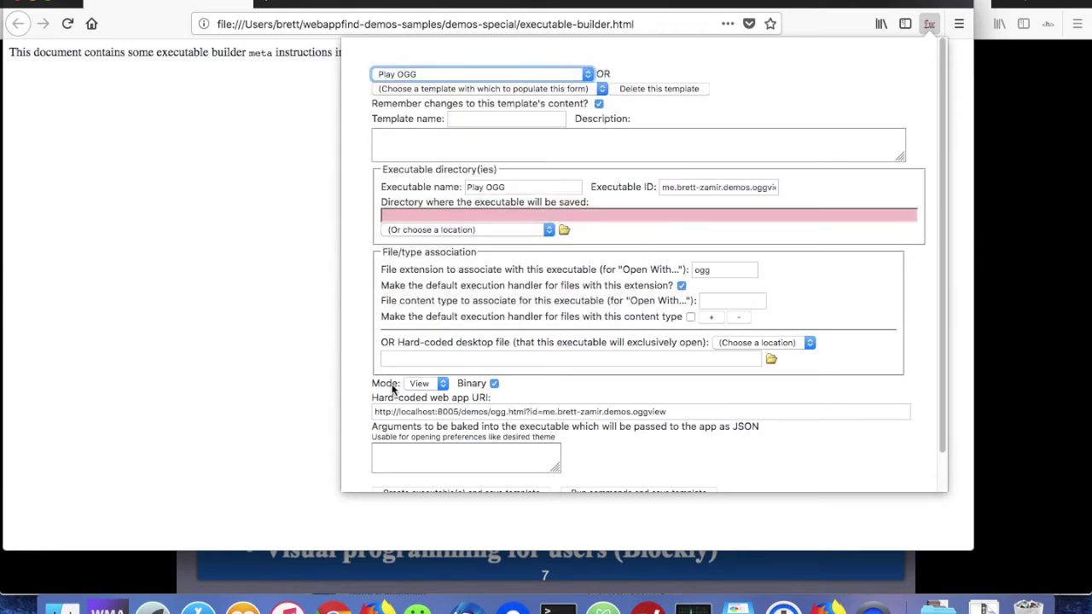
# Step: Set the Desktop as the directory where the Play OGG executable is saved
pyautogui.scroll(-2, 472, 316)
pyautogui.scroll(2, 556, 378)
pyautogui.click(462, 238)
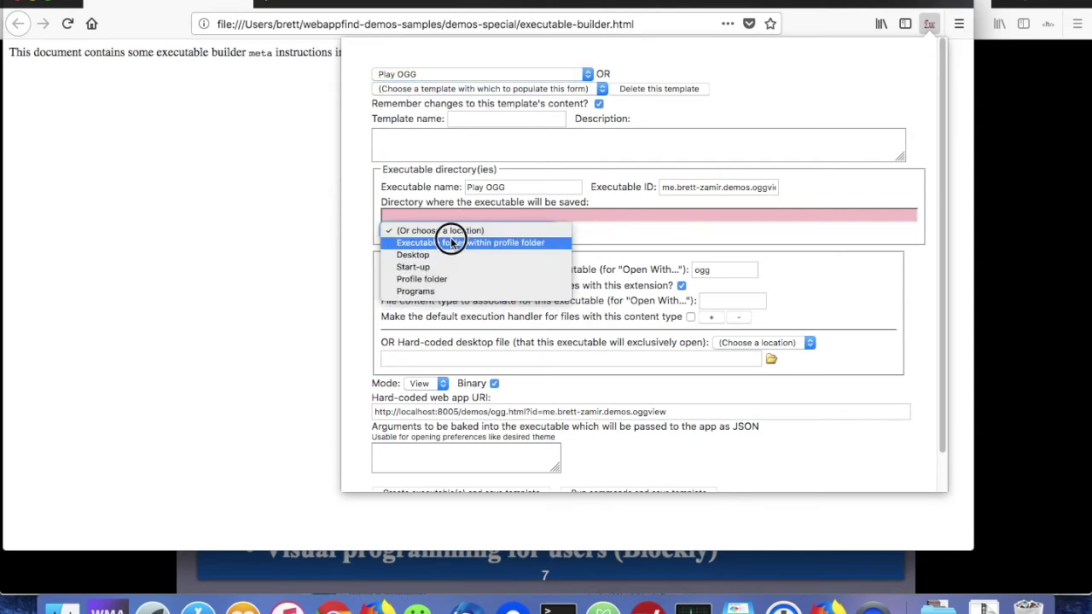
pyautogui.click(436, 253)
pyautogui.scroll(-2, 559, 453)
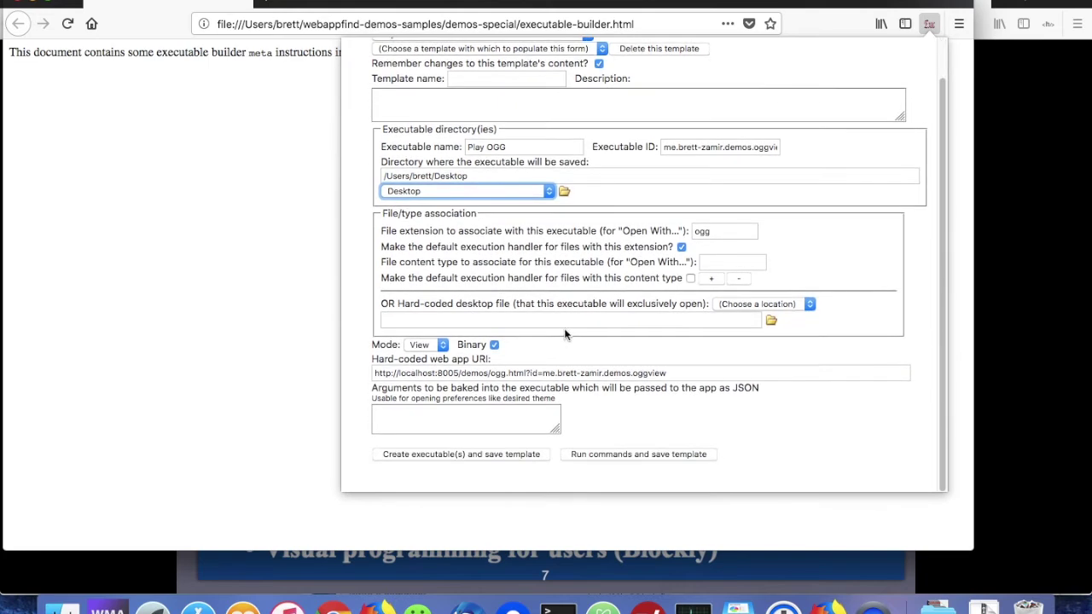
# Step: Create the Play OGG executable and save its template, and open History-neilArmstrong-TheMoonLanding.ogg from sample-test-files in Finder
pyautogui.click(434, 455)
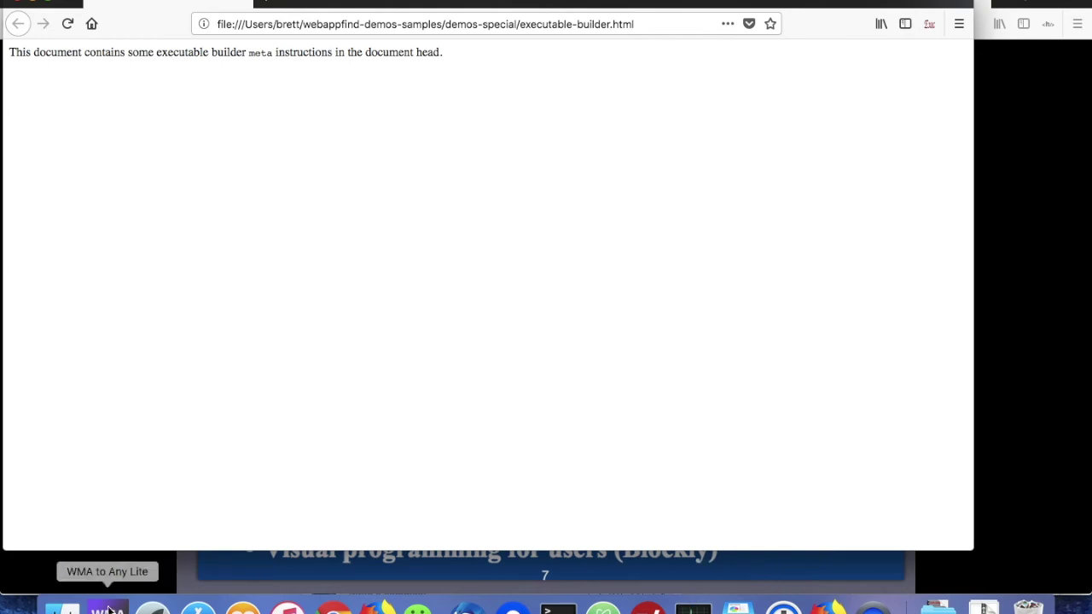
pyautogui.click(61, 607)
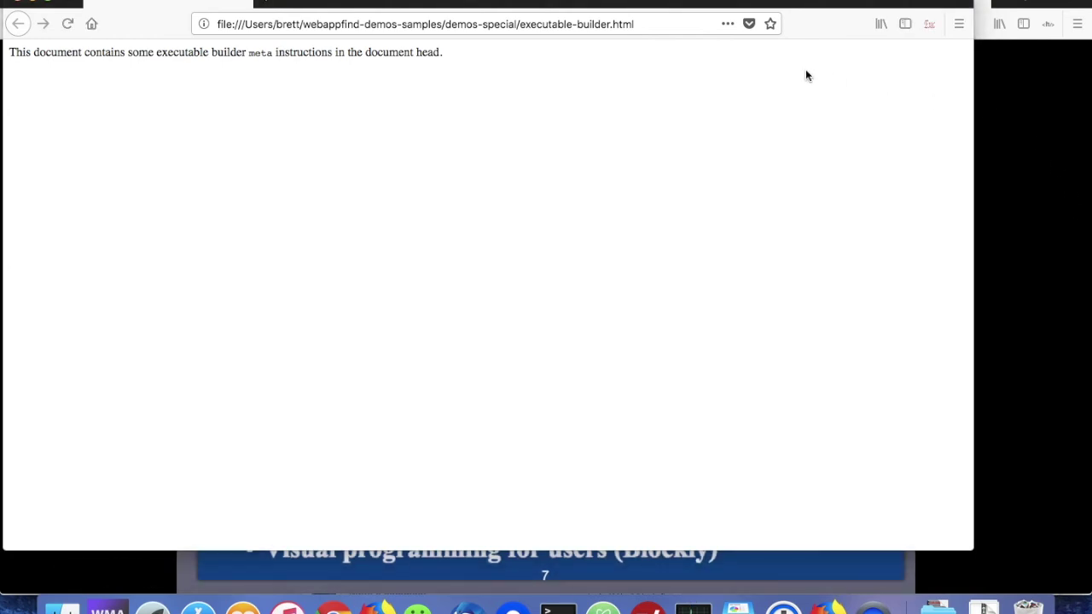
pyautogui.scroll(2, 731, 298)
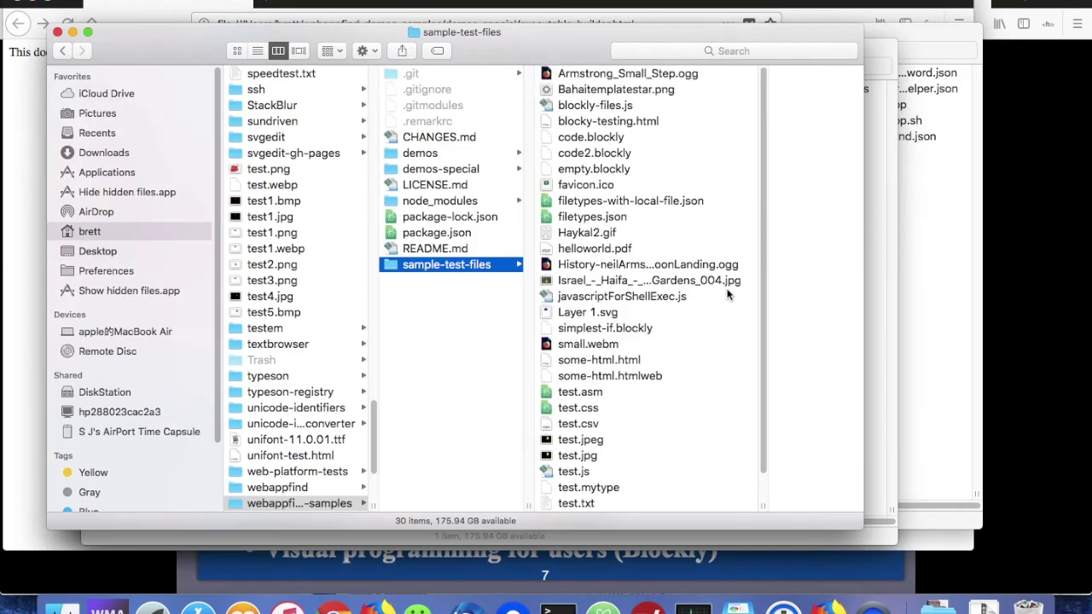
pyautogui.click(674, 265)
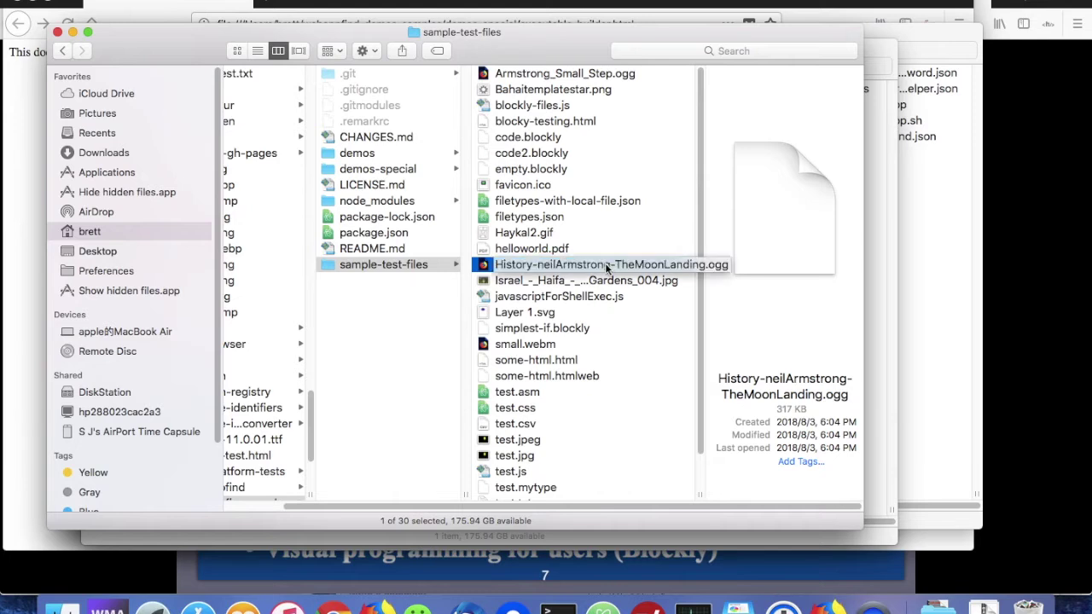
pyautogui.doubleClick(482, 267)
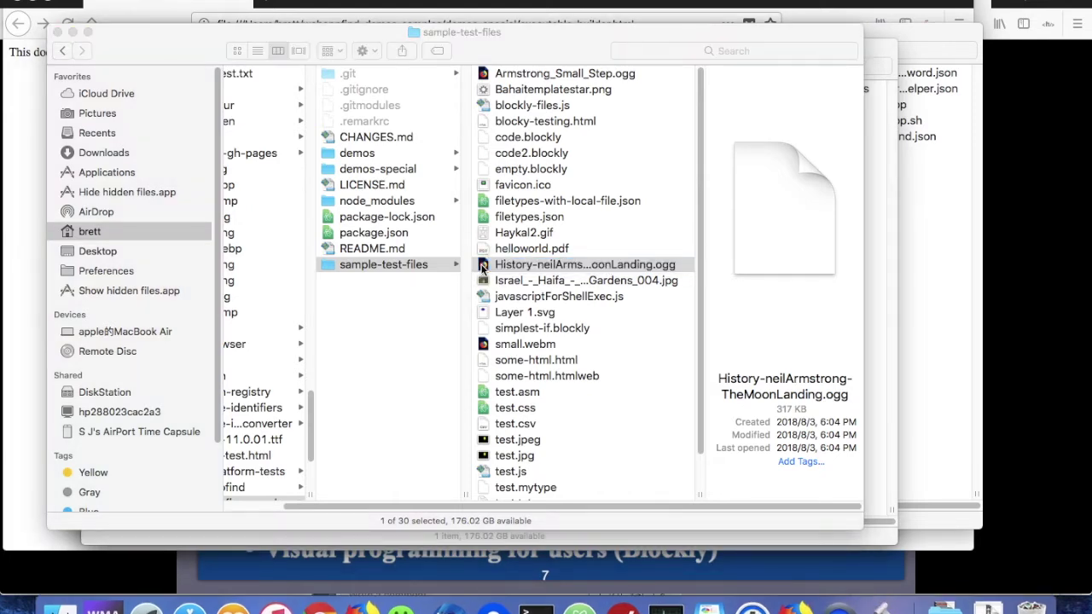
# Step: Inspect the Browser Console output in Firefox for the OGG launch, and return to the sample files in Finder
pyautogui.click(805, 607)
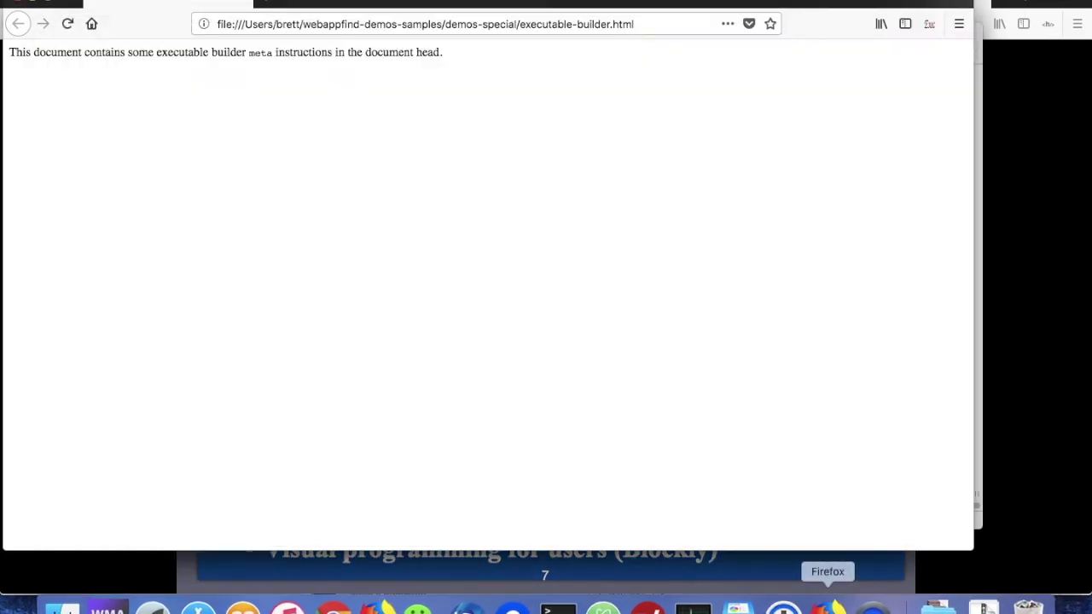
pyautogui.press('super+shift+j')
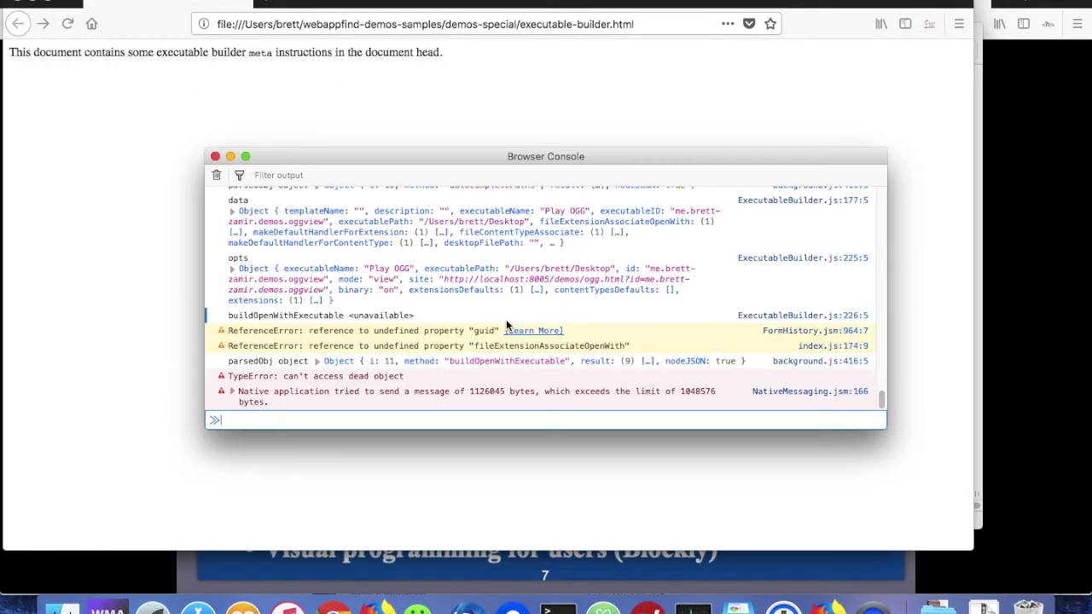
pyautogui.press('super+w')
pyautogui.press('super+Tab')
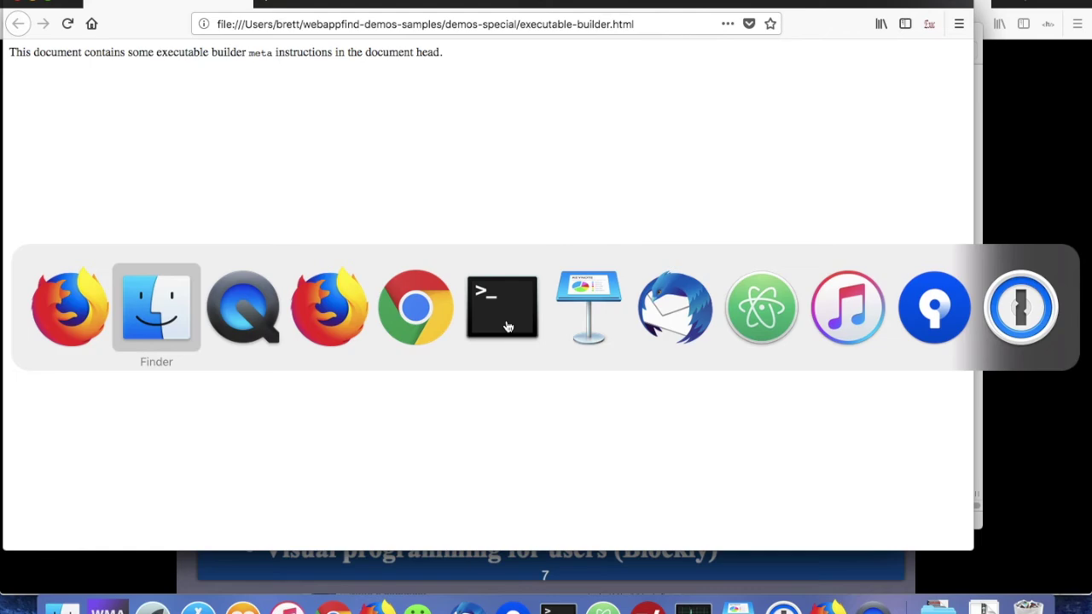
pyautogui.press('super+Tab')
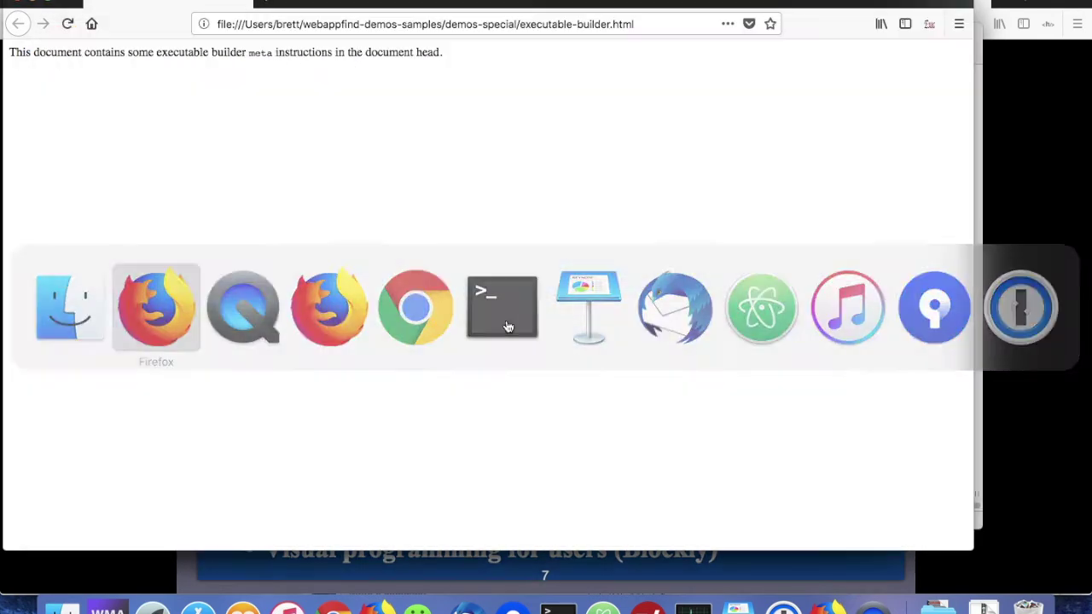
pyautogui.press('super+shift+j')
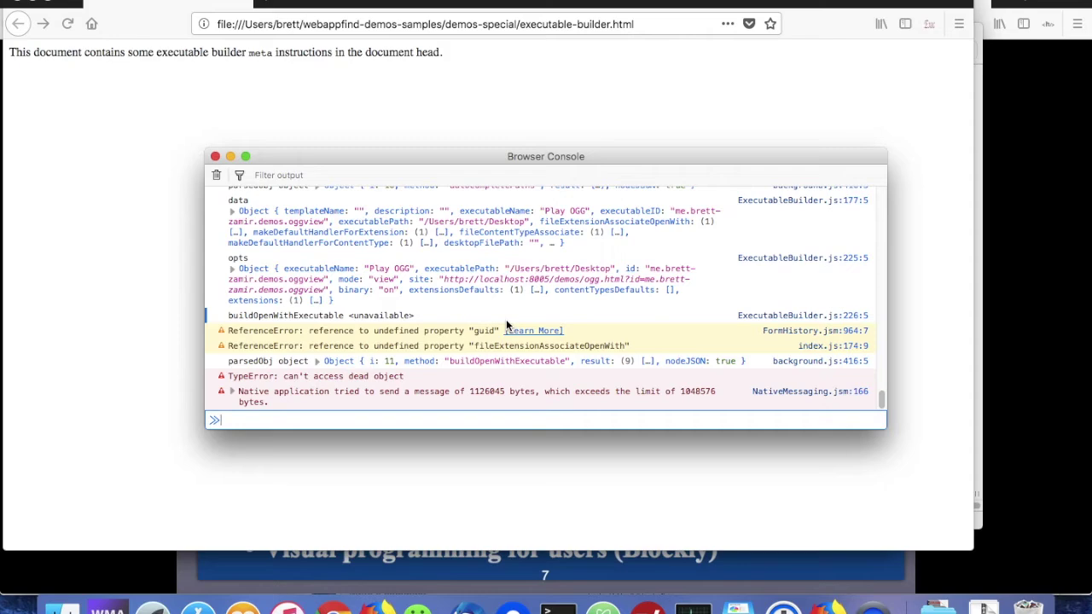
pyautogui.press('super+Tab')
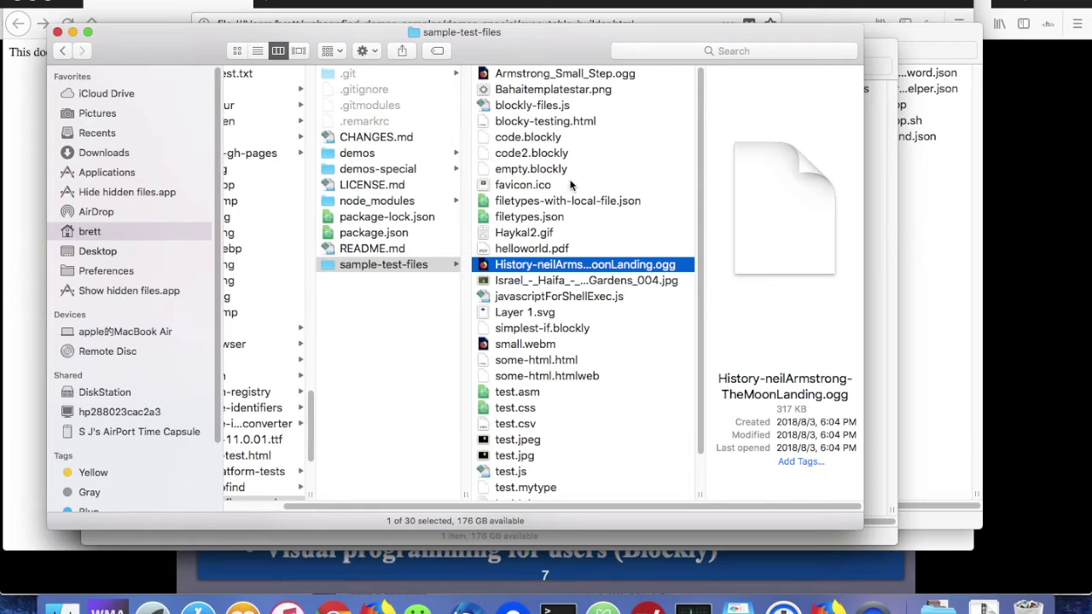
# Step: Open Armstrong_Small_Step.ogg from the sample files, raise the system volume, and play the audio in the web player
pyautogui.click(560, 72)
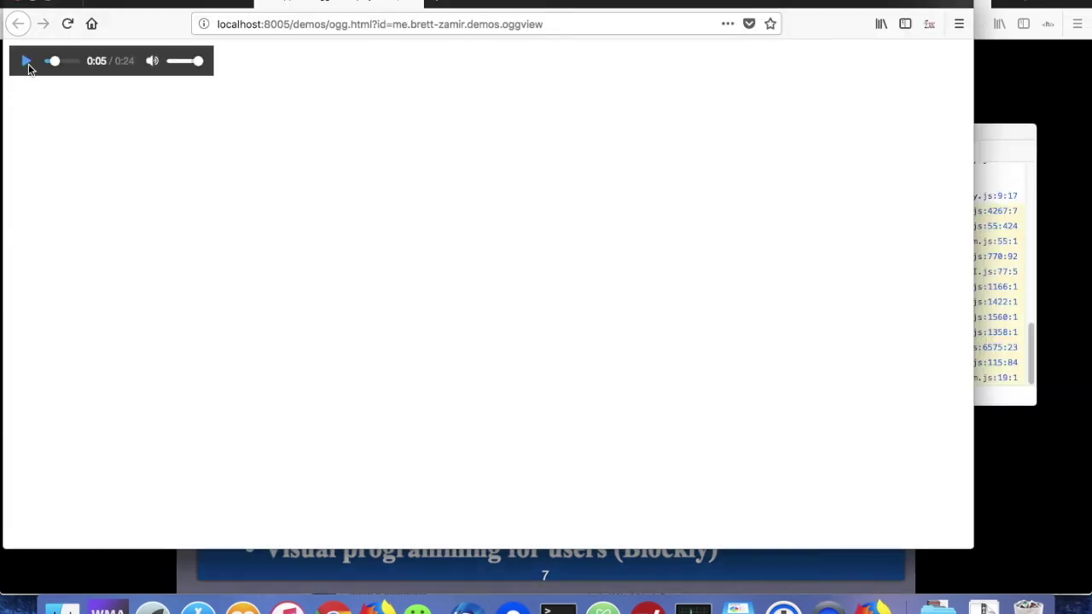
pyautogui.press('XF86AudioRaiseVolume')
pyautogui.press('XF86AudioRaiseVolume')
pyautogui.press('XF86AudioRaiseVolume')
pyautogui.press('XF86AudioRaiseVolume')
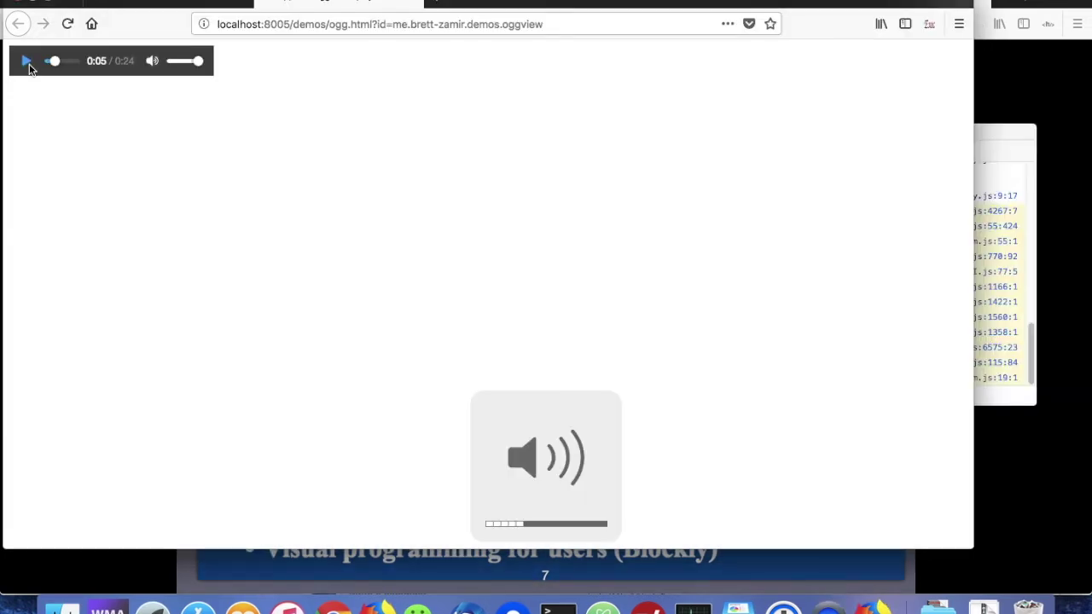
pyautogui.press('XF86AudioRaiseVolume')
pyautogui.click(24, 62)
# Step: Adjust the system volume during playback, and pause the OGG audio
pyautogui.press('XF86AudioLowerVolume')
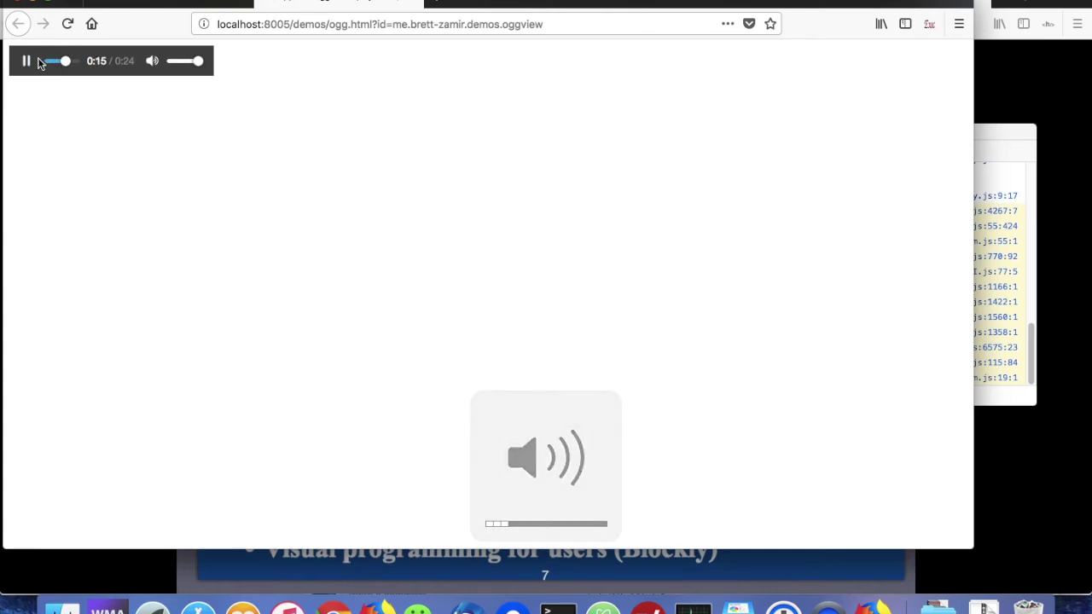
pyautogui.press('XF86AudioRaiseVolume')
pyautogui.press('XF86AudioRaiseVolume')
pyautogui.press('XF86AudioRaiseVolume')
pyautogui.press('XF86AudioRaiseVolume')
pyautogui.press('XF86AudioRaiseVolume')
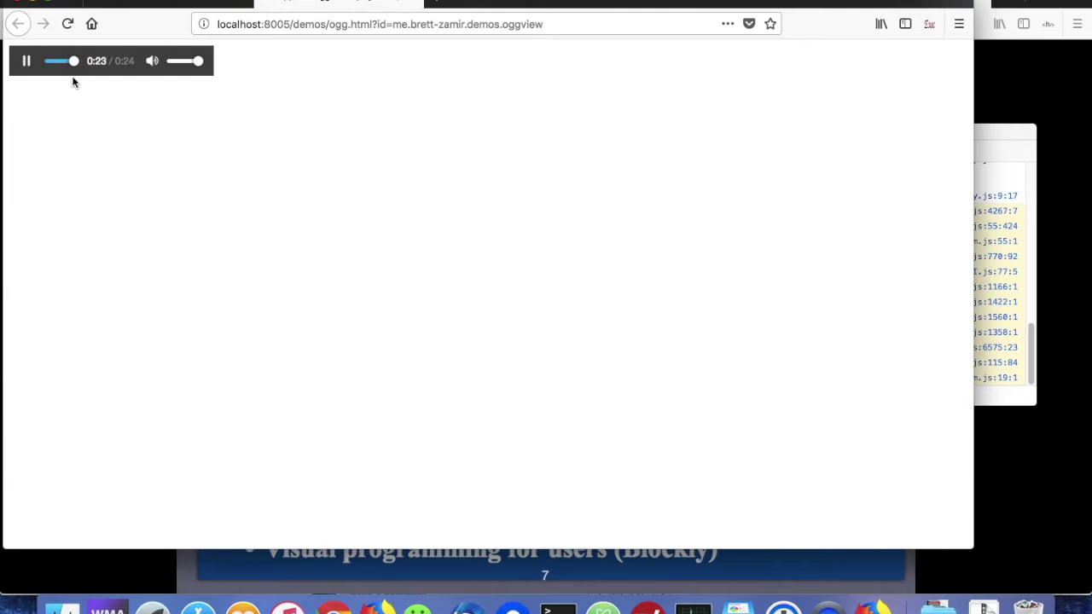
pyautogui.click(27, 62)
# Step: Open small.webm from sample-test-files in Finder and play the video in the web player
pyautogui.click(932, 25)
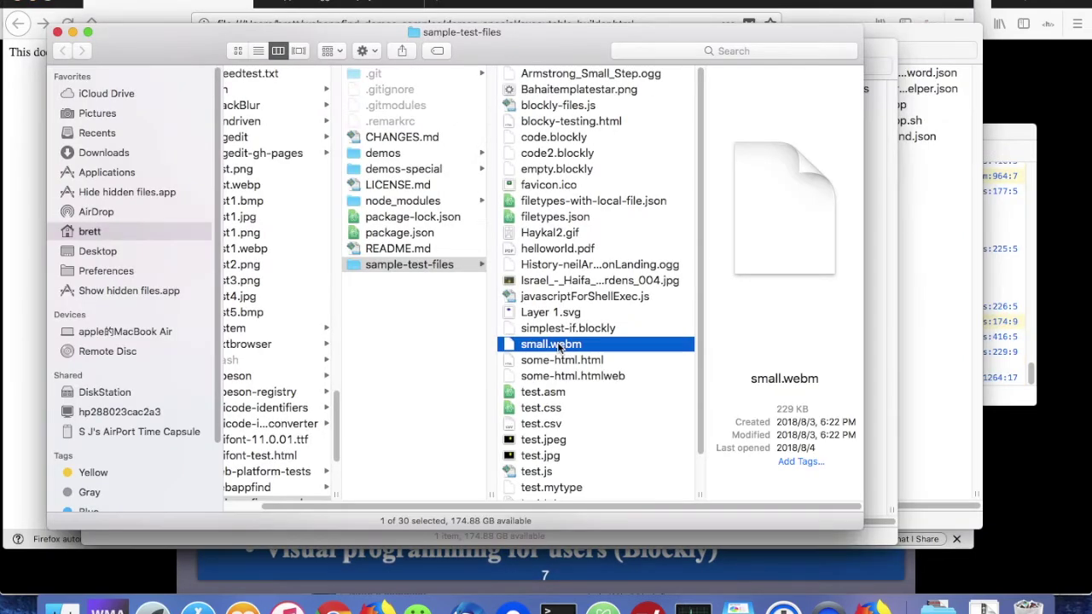
pyautogui.doubleClick(554, 344)
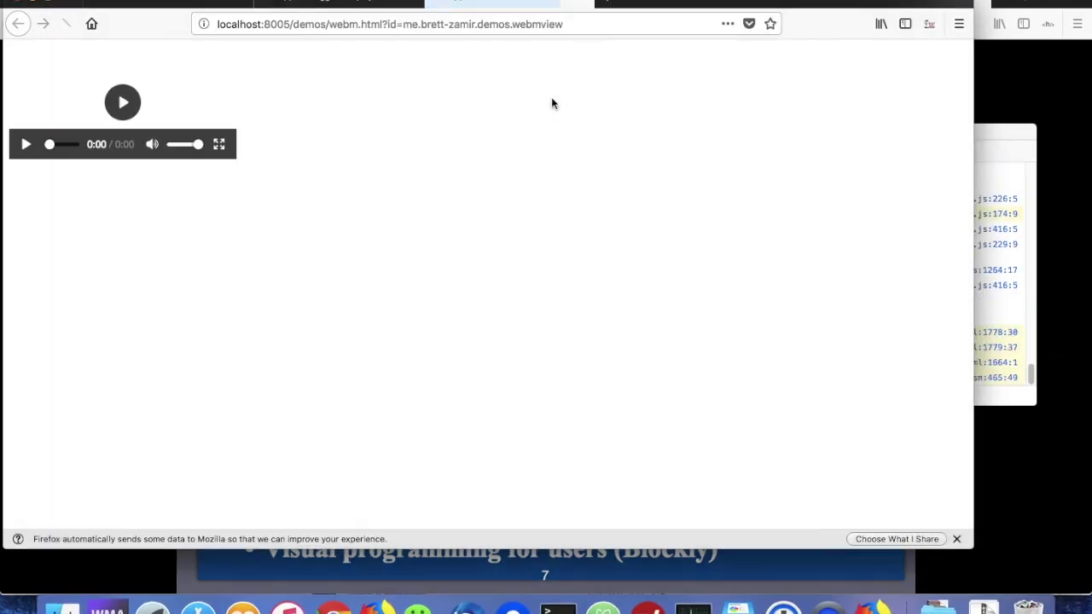
pyautogui.click(28, 272)
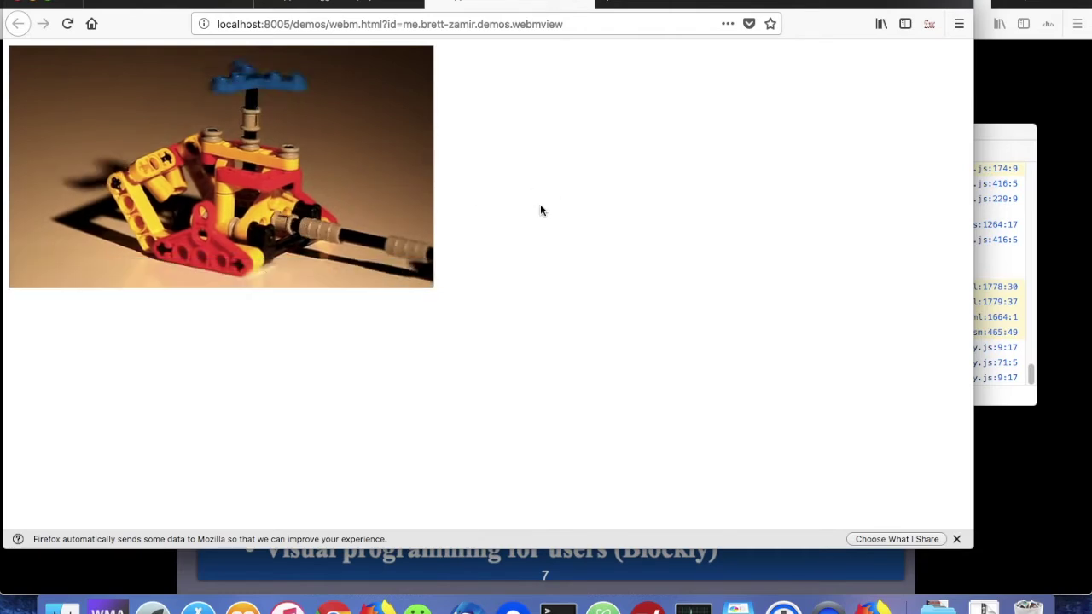
# Step: Return to the executable-builder.html page and prepopulate the Executable Builder form with the recommended View PDF OCR settings
pyautogui.hotkey('ctrl', 'shift', 'Tab')
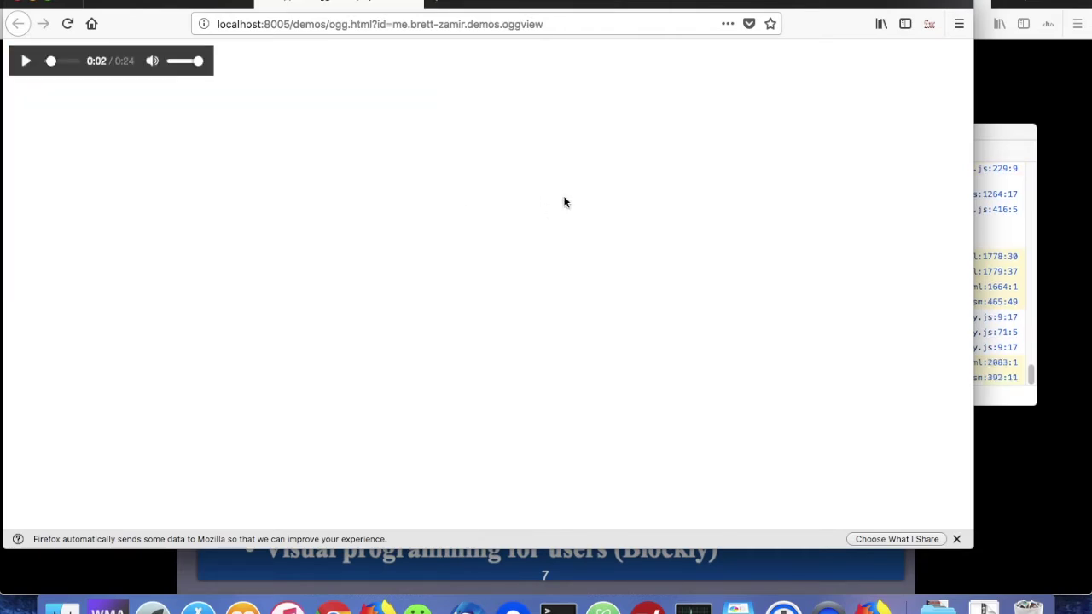
pyautogui.click(930, 24)
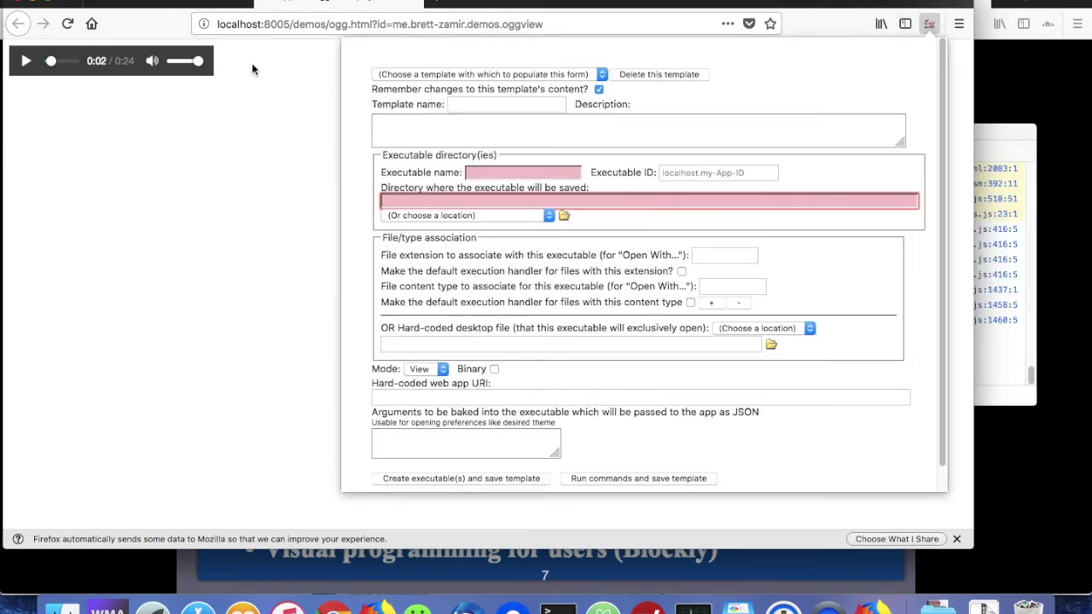
pyautogui.click(196, 3)
pyautogui.click(930, 23)
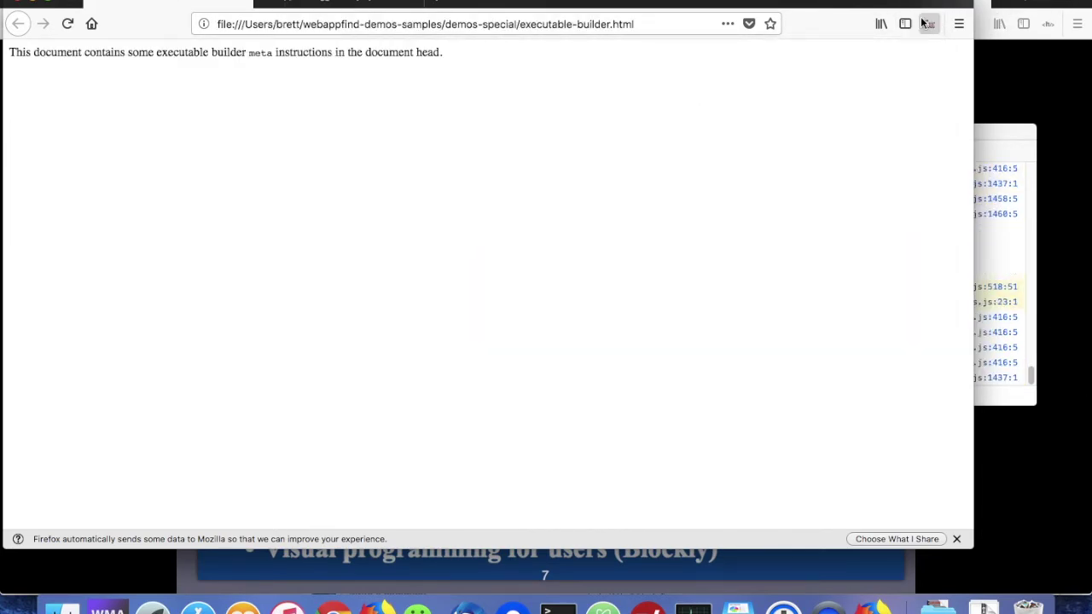
pyautogui.click(428, 77)
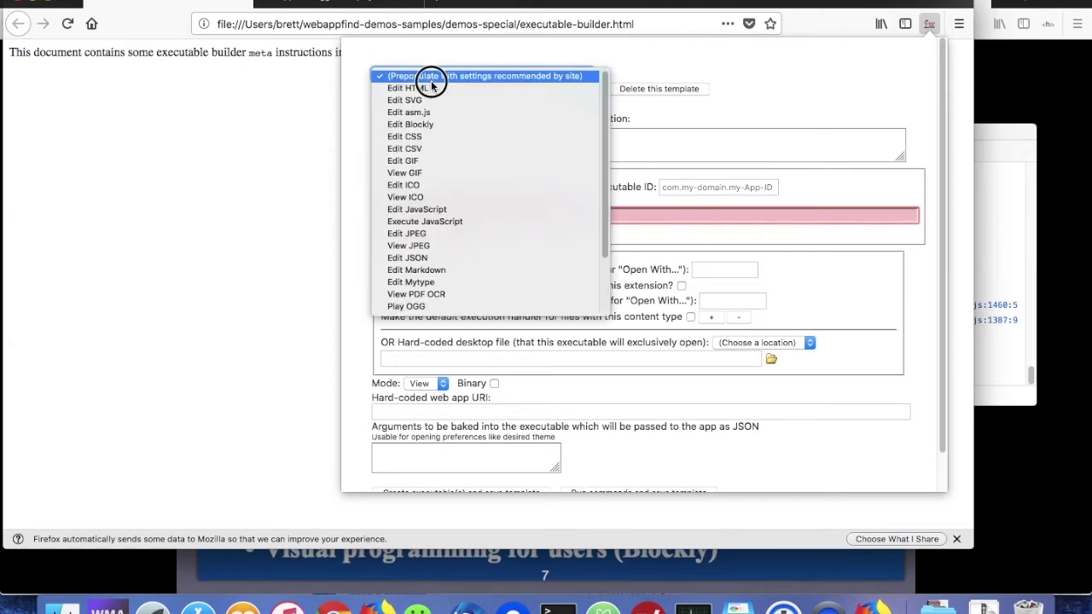
pyautogui.click(468, 293)
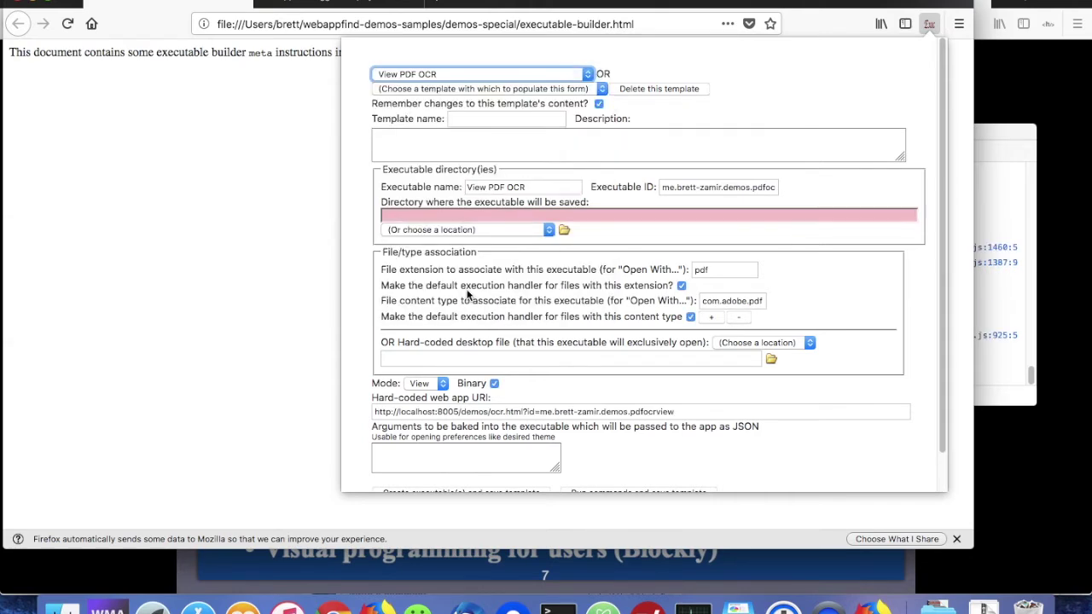
# Step: Set the Desktop as the View PDF OCR save directory, and create the executable and save its template
pyautogui.click(470, 230)
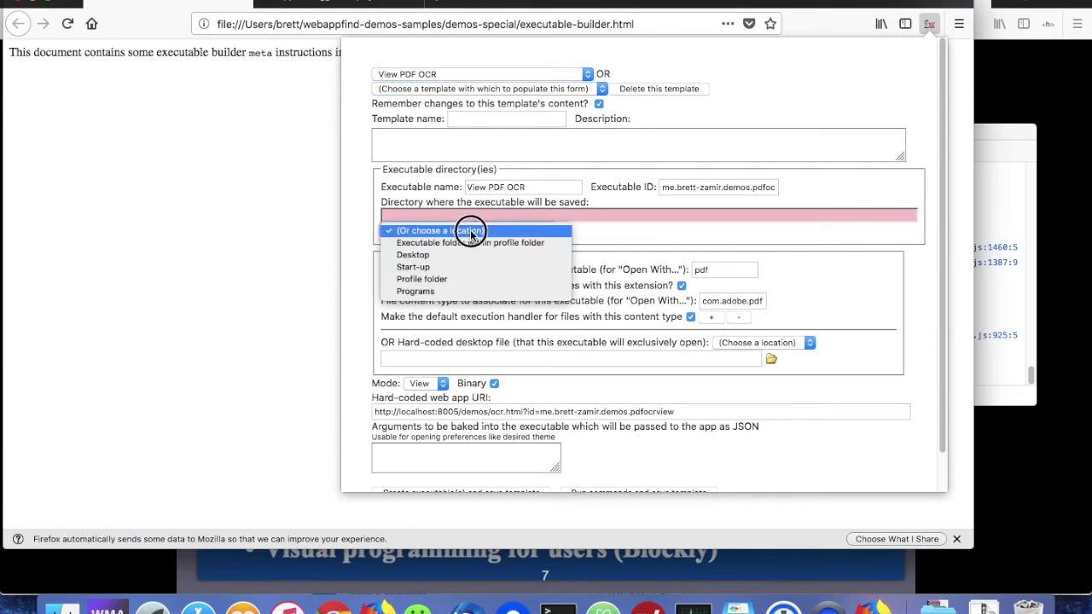
pyautogui.click(458, 258)
pyautogui.scroll(-1, 520, 350)
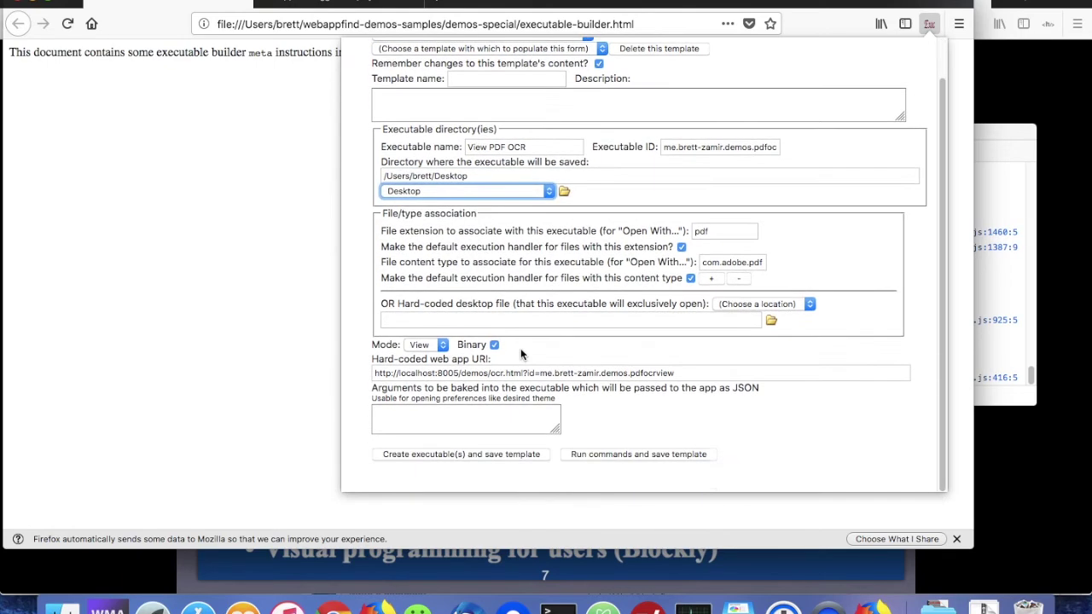
pyautogui.click(449, 457)
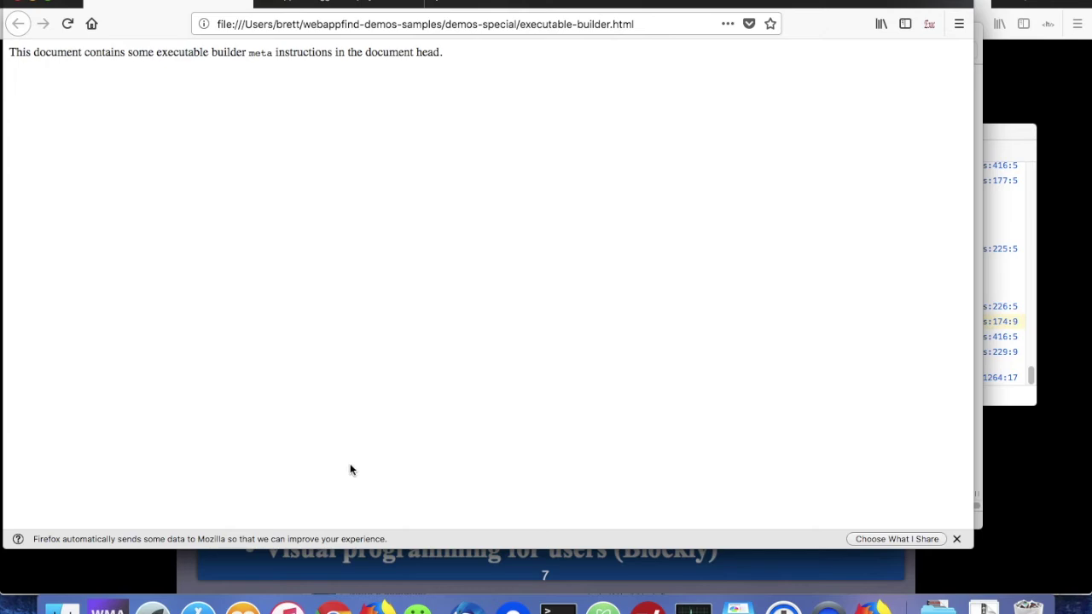
# Step: Switch to Finder and open helloworld.pdf from the sample-test-files folder
pyautogui.click(62, 607)
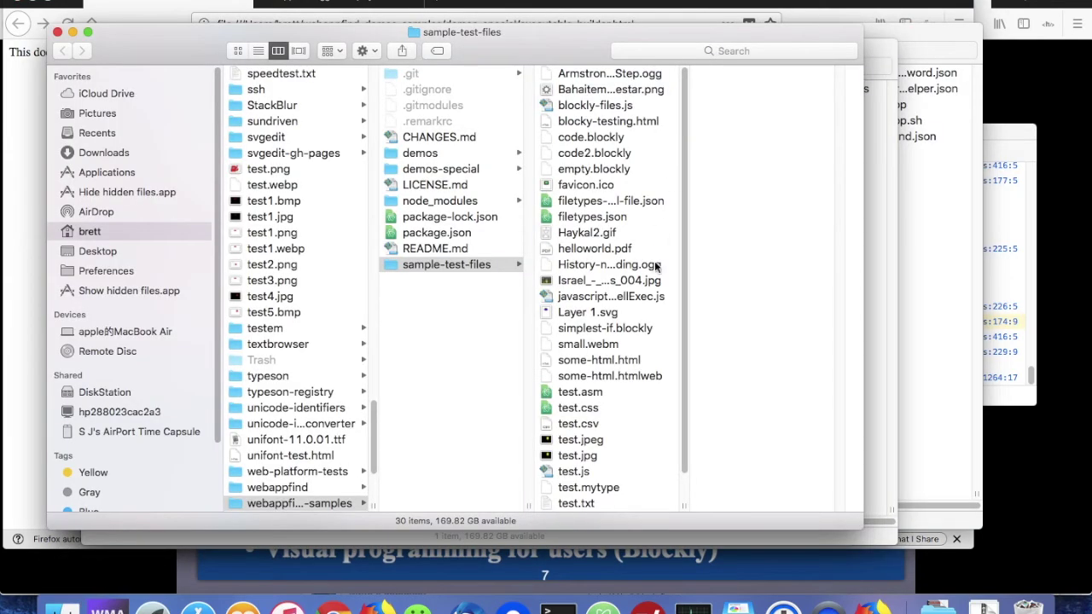
pyautogui.scroll(-2, 657, 230)
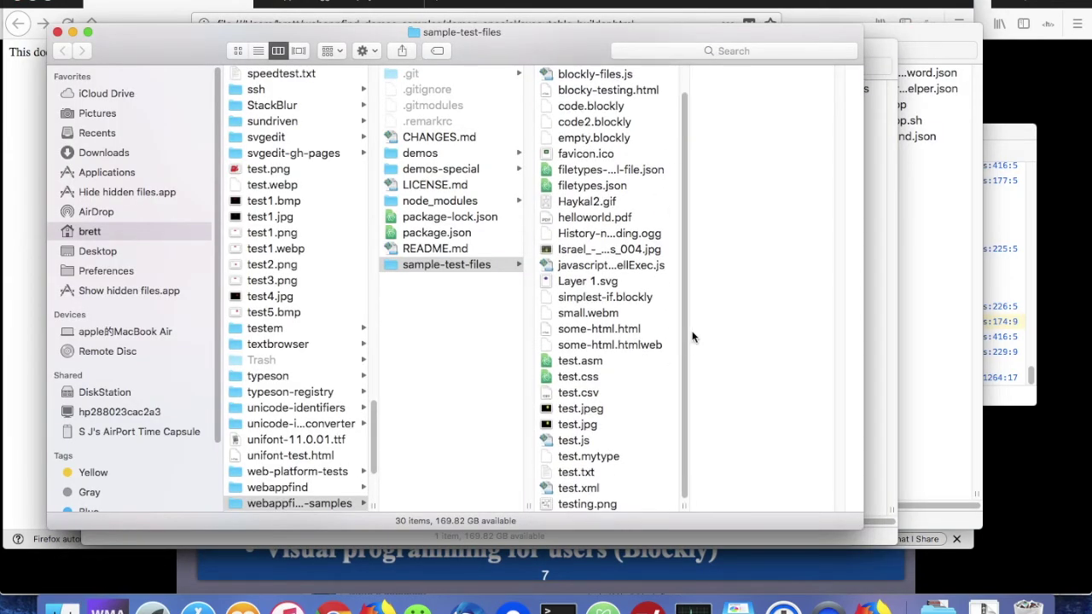
pyautogui.scroll(2, 631, 247)
pyautogui.click(612, 249)
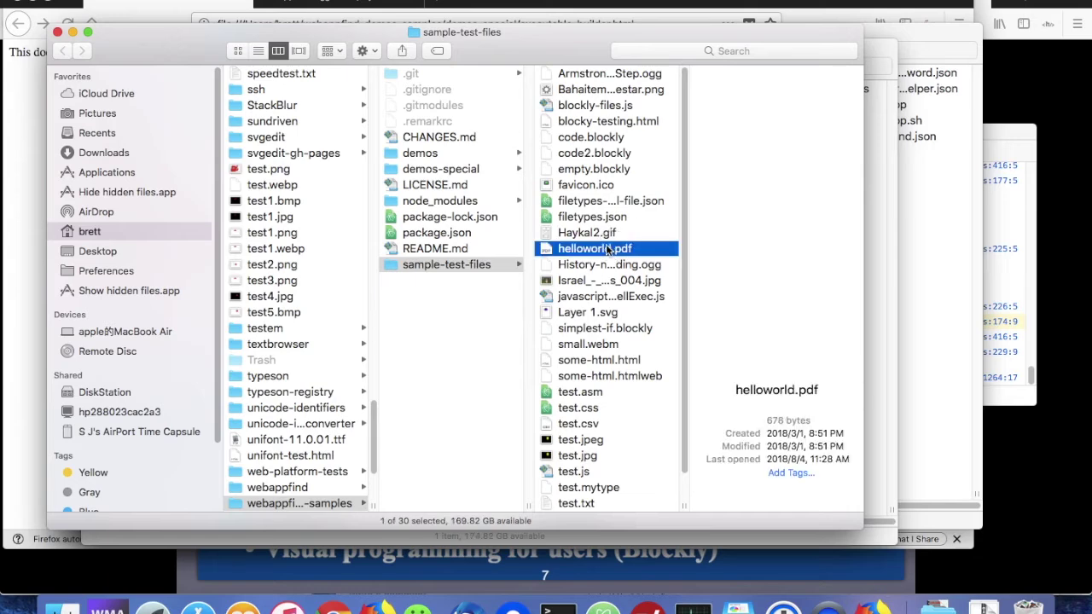
pyautogui.doubleClick(600, 250)
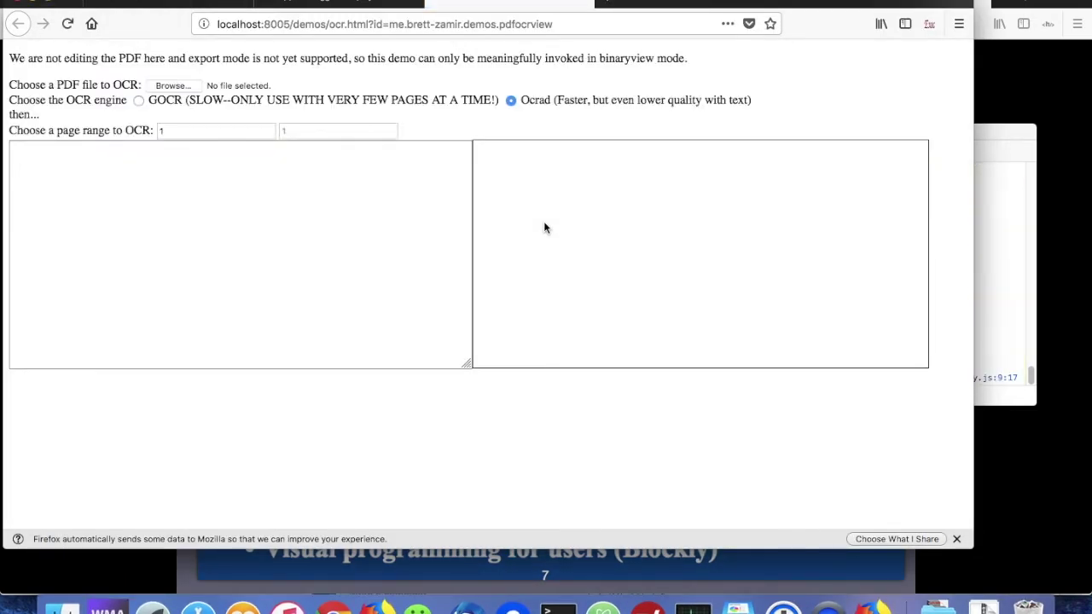
# Step: Run OCR on the PDF with the page range ending at 1, and select the recognized text
pyautogui.click(331, 132)
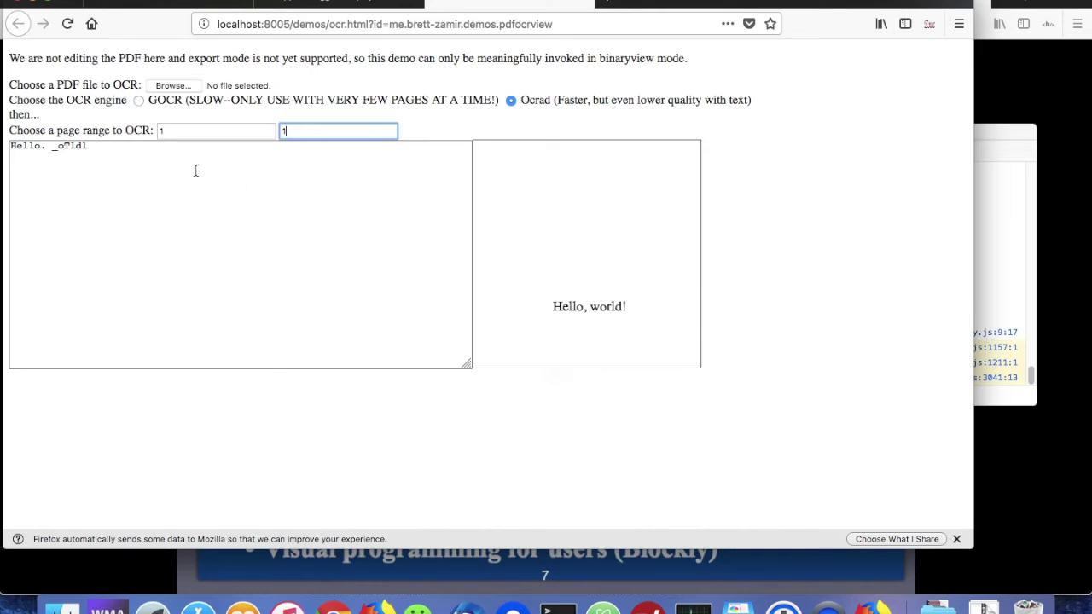
pyautogui.moveTo(139, 183); pyautogui.dragTo(5, 148)
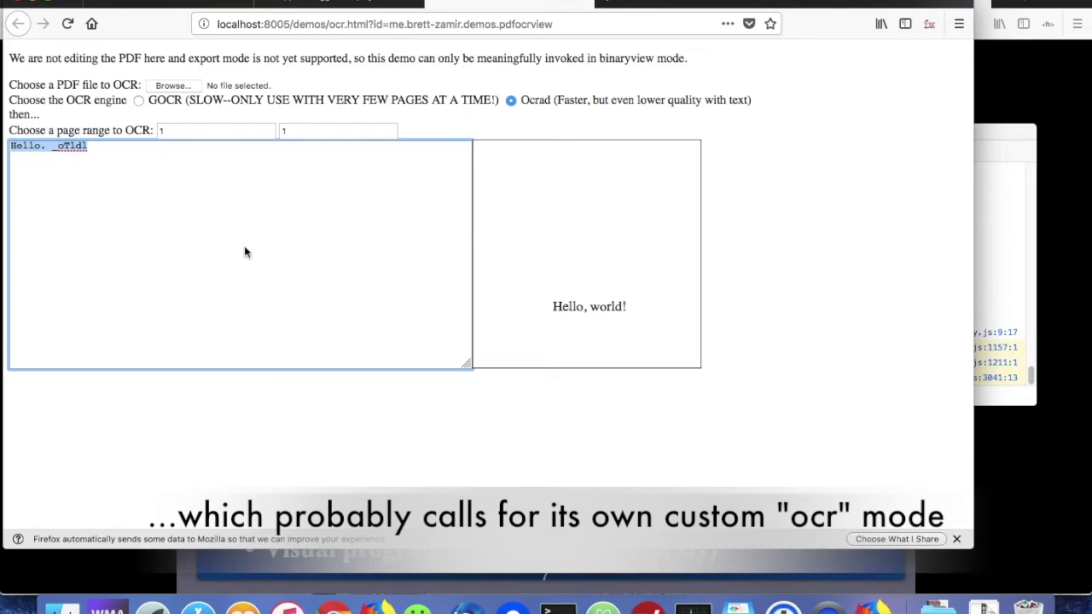
# Step: Switch to the presentation slide on different demo file types in the other Firefox, and lower the system volume
pyautogui.press('super+Tab')
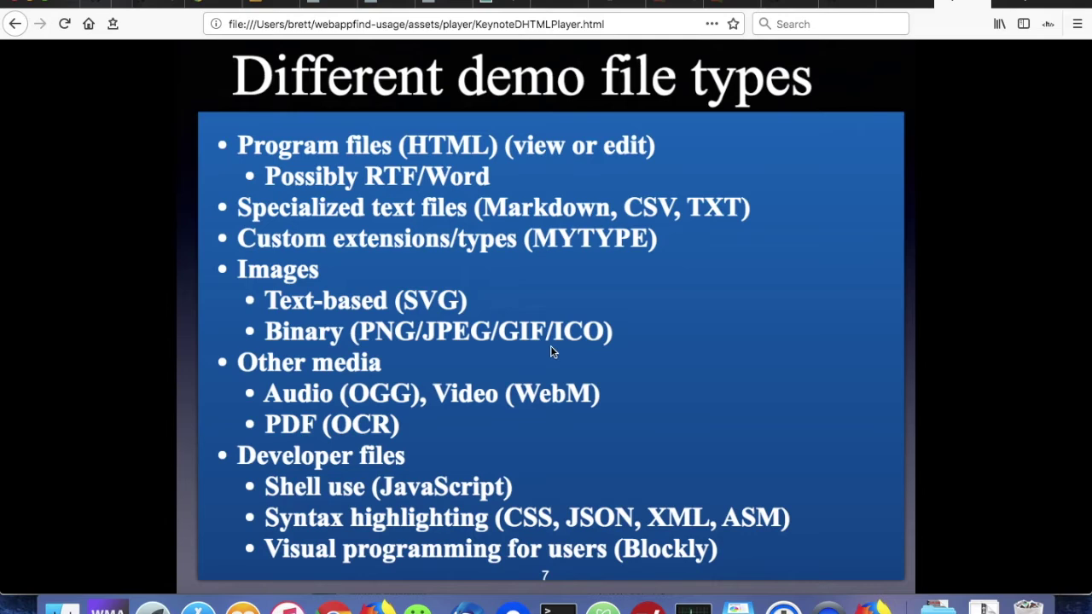
pyautogui.press('XF86AudioLowerVolume')
pyautogui.press('XF86AudioLowerVolume')
pyautogui.press('XF86AudioLowerVolume')
pyautogui.press('XF86AudioLowerVolume')
pyautogui.press('XF86AudioLowerVolume')
pyautogui.press('XF86AudioLowerVolume')
pyautogui.press('XF86AudioLowerVolume')
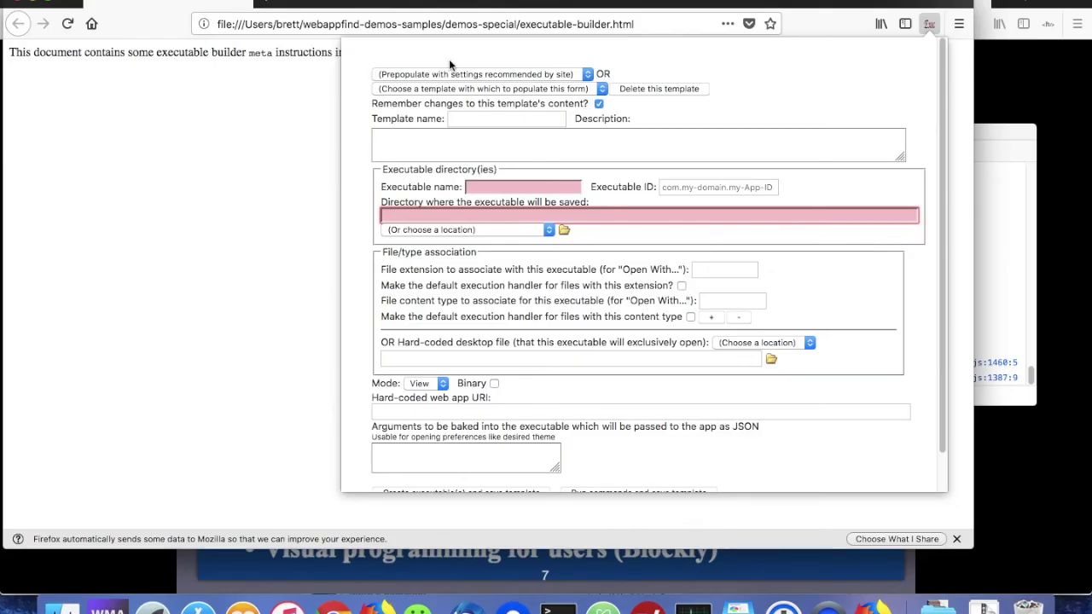
# Step: Use the recommended Edit JavaScript settings with the Desktop as save directory to create the executable and save its template
pyautogui.click(435, 75)
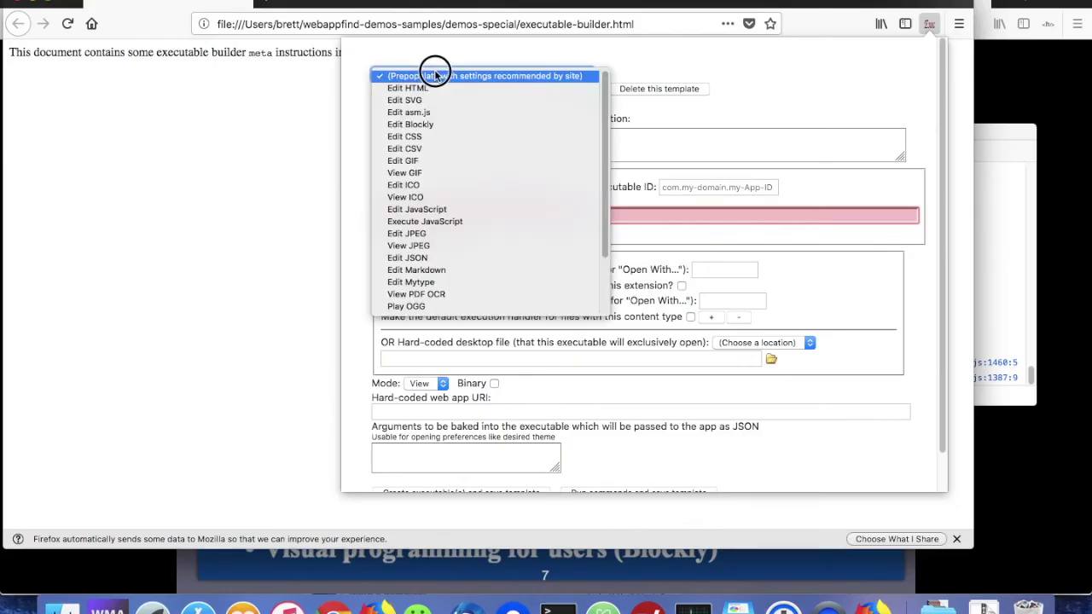
pyautogui.click(451, 208)
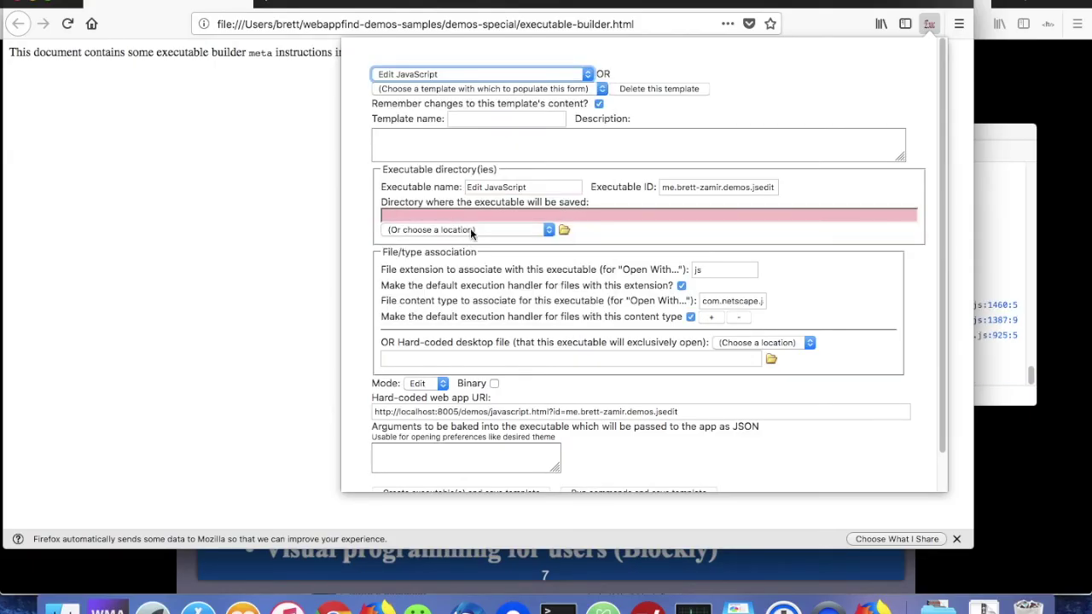
pyautogui.click(448, 229)
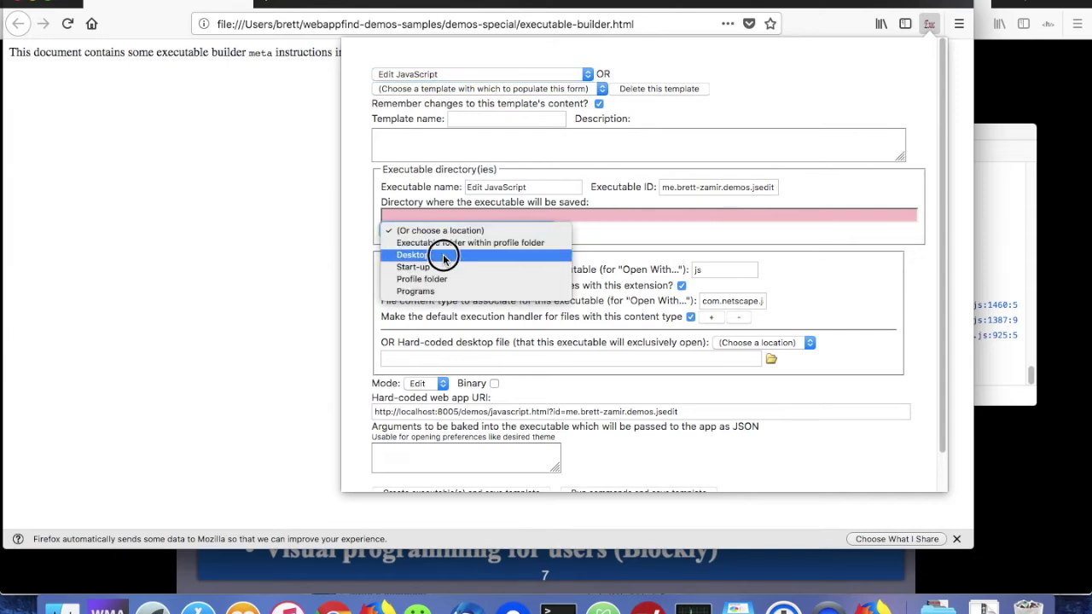
pyautogui.click(443, 256)
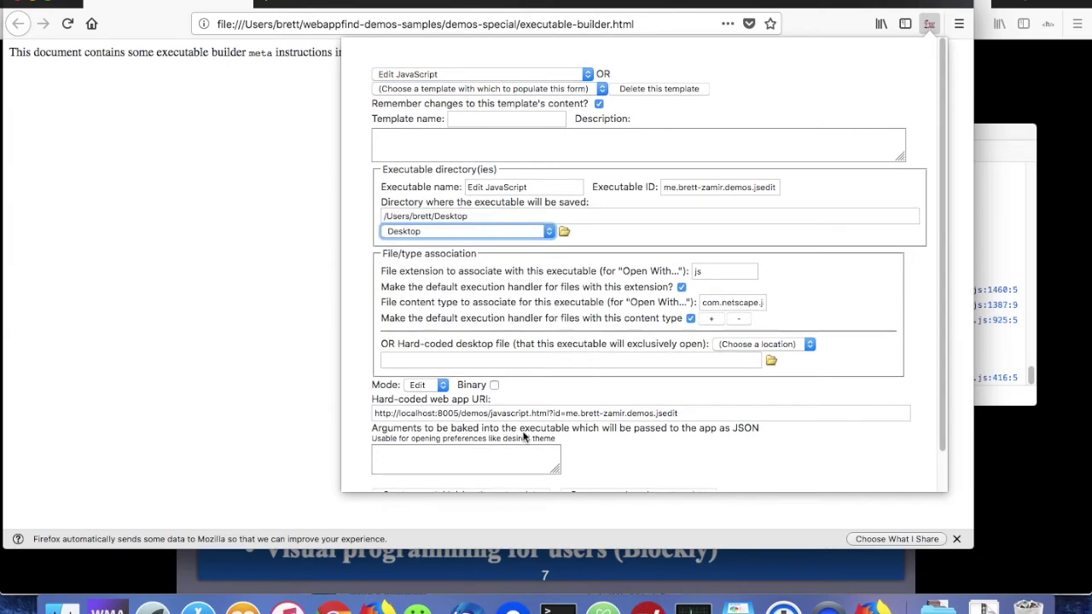
pyautogui.scroll(-1, 425, 456)
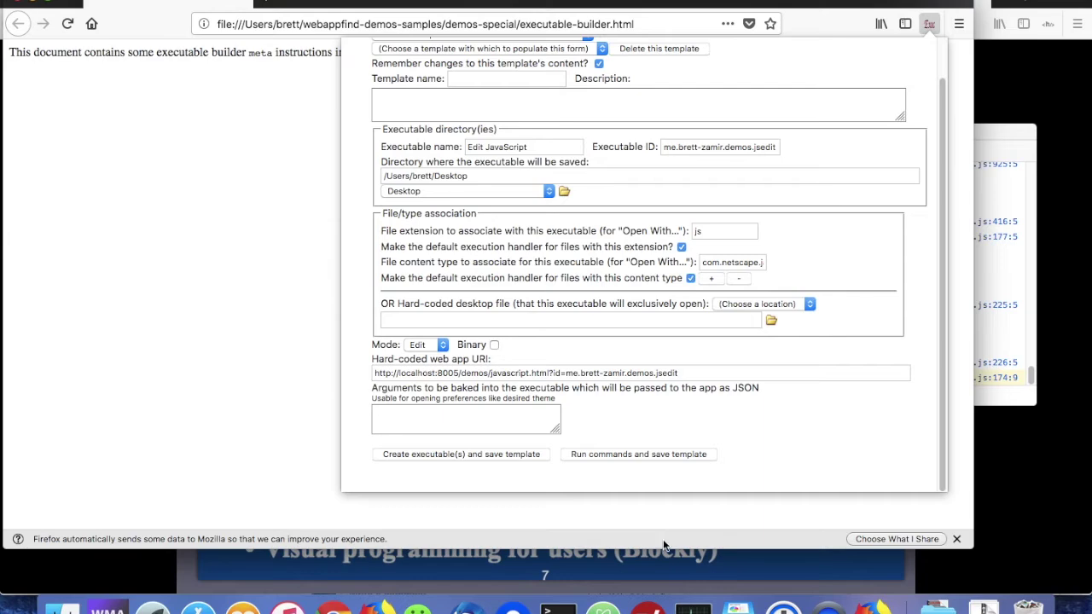
pyautogui.click(424, 456)
# Step: Switch to Finder, open test.js from the sample-test-files folder, and check the lint warning on line 11
pyautogui.click(573, 440)
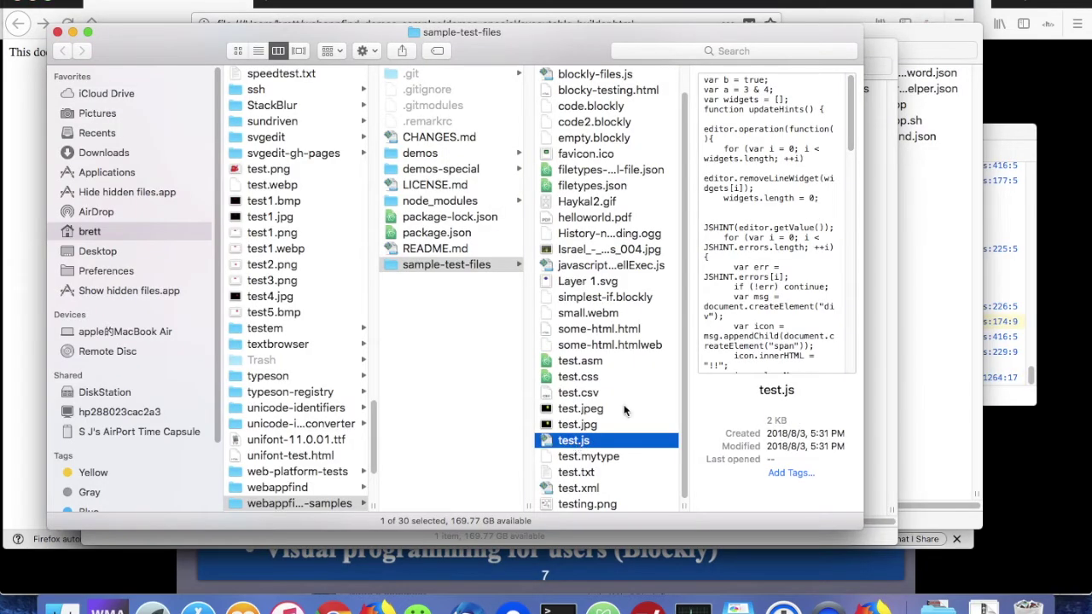
pyautogui.doubleClick(573, 440)
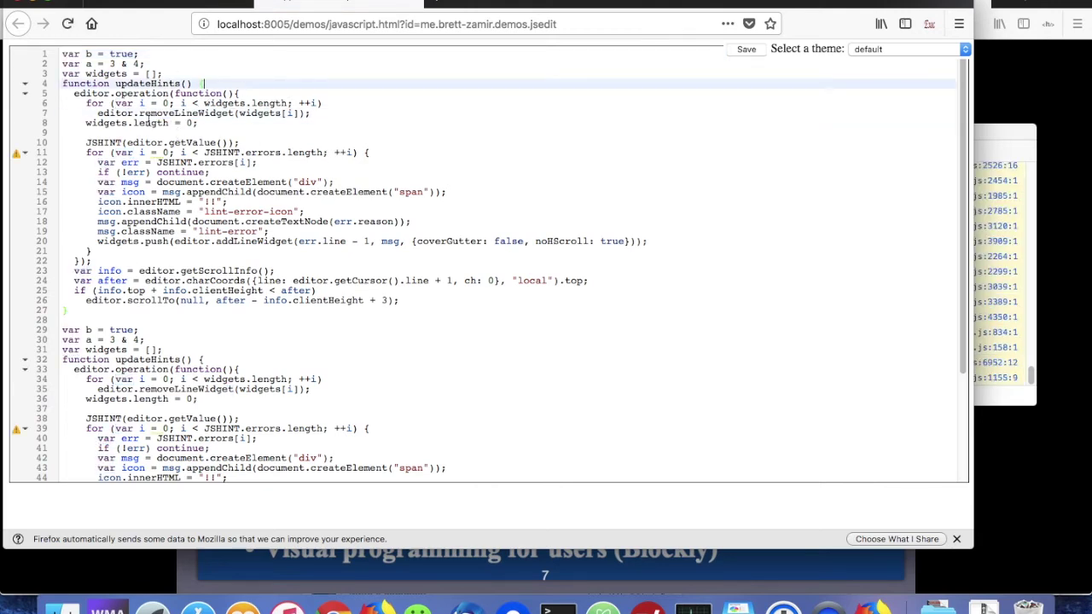
pyautogui.moveTo(16, 158)
# Step: Change line 2 of test.js to "var a = 3 & 4 & 5;" and save the file
pyautogui.click(559, 175)
pyautogui.click(414, 126)
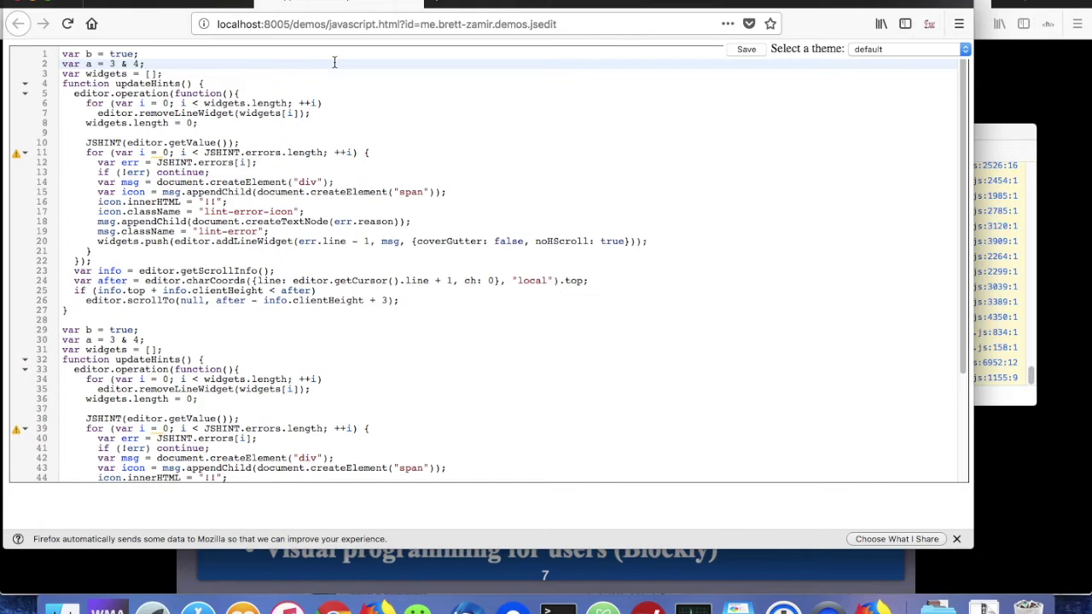
pyautogui.press('Left')
pyautogui.hotkey('shift', 'Left')
pyautogui.write('4 &')
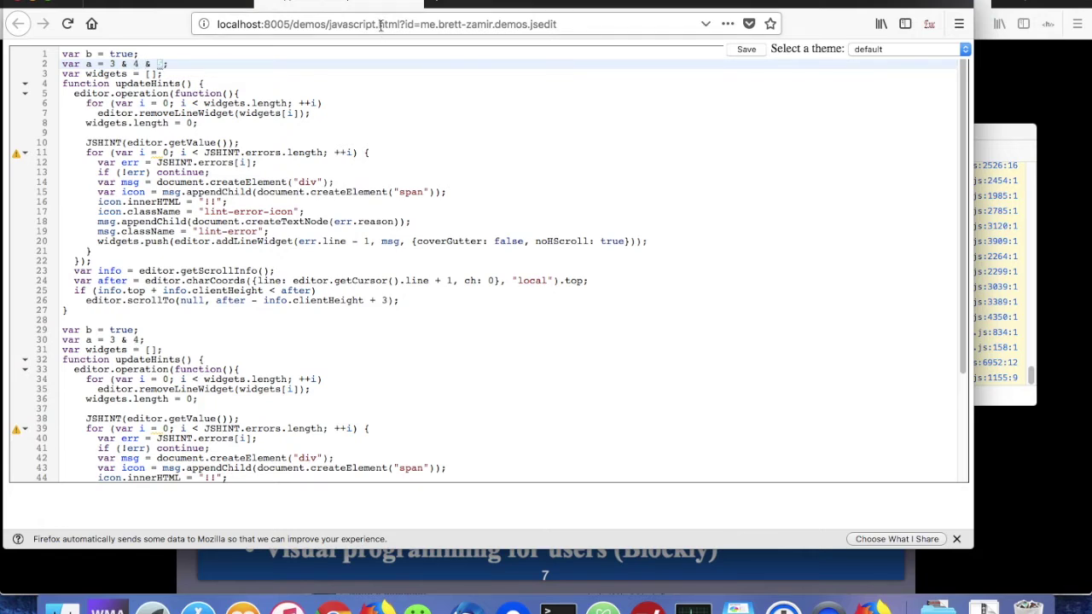
pyautogui.write('5')
pyautogui.click(746, 50)
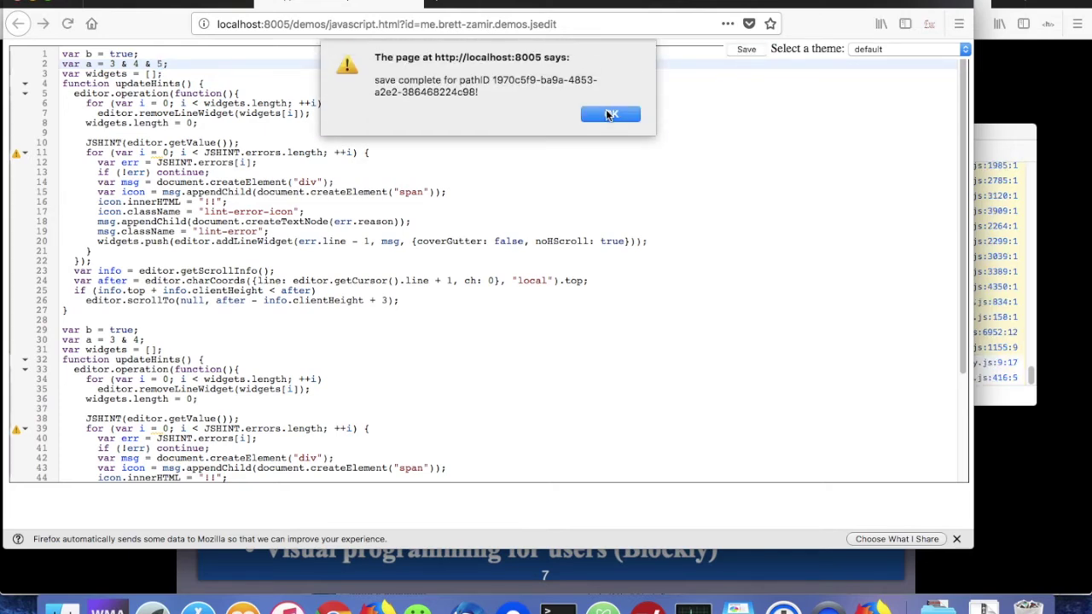
pyautogui.click(607, 115)
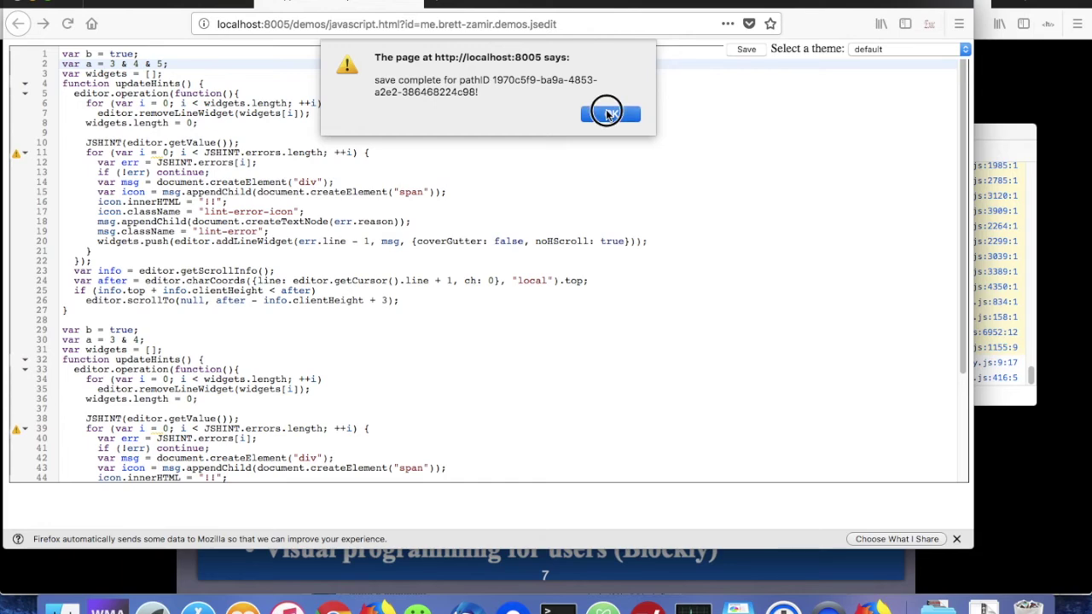
# Step: Return to the executable-builder.html page and prepopulate the WebAppFind form with the Execute JavaScript settings
pyautogui.press('super+Tab')
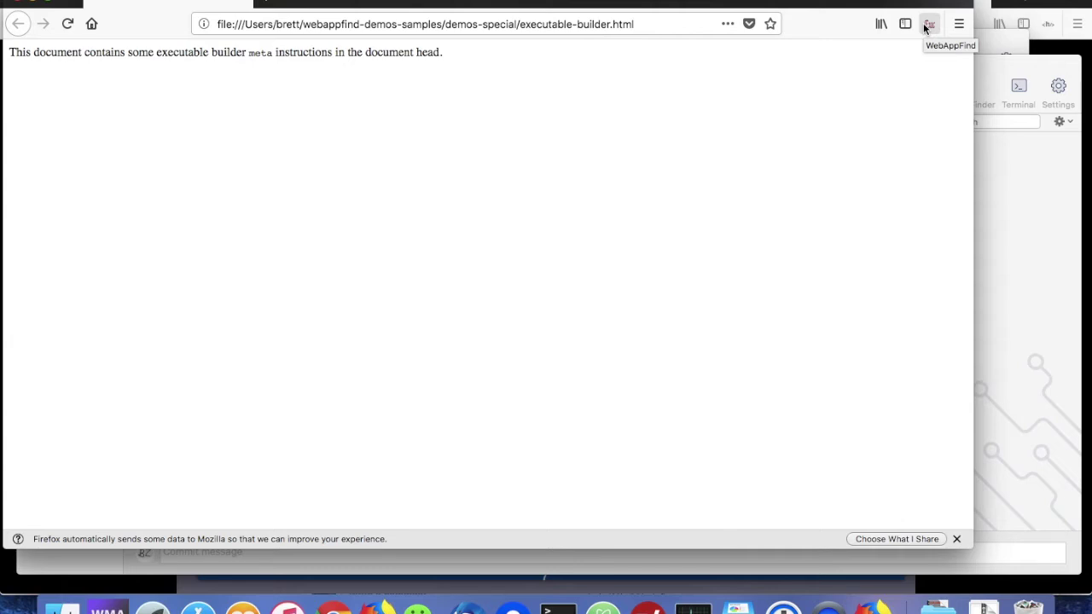
pyautogui.click(928, 25)
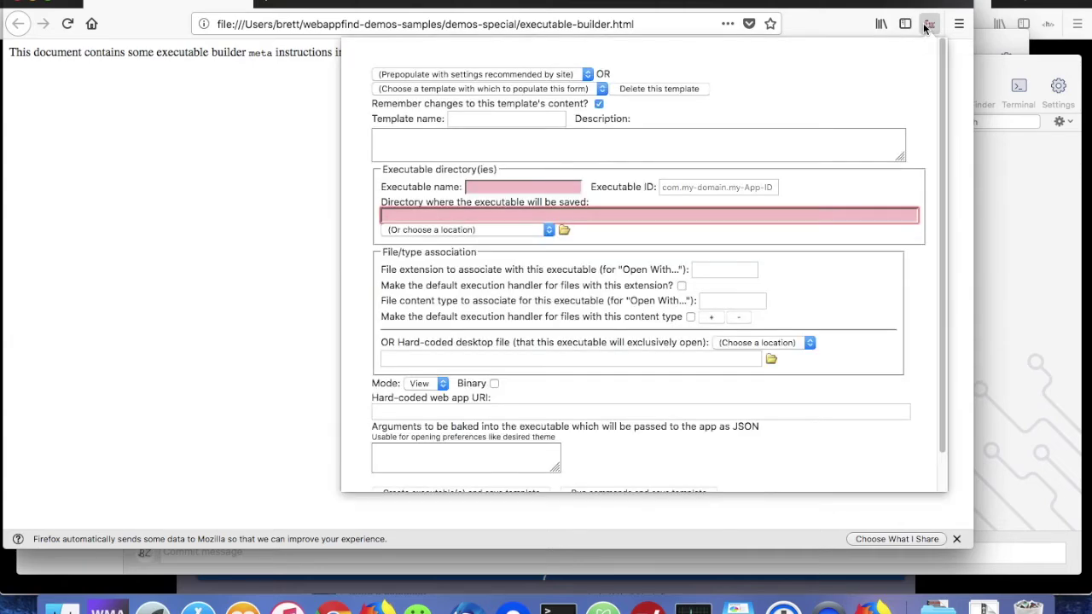
pyautogui.click(522, 75)
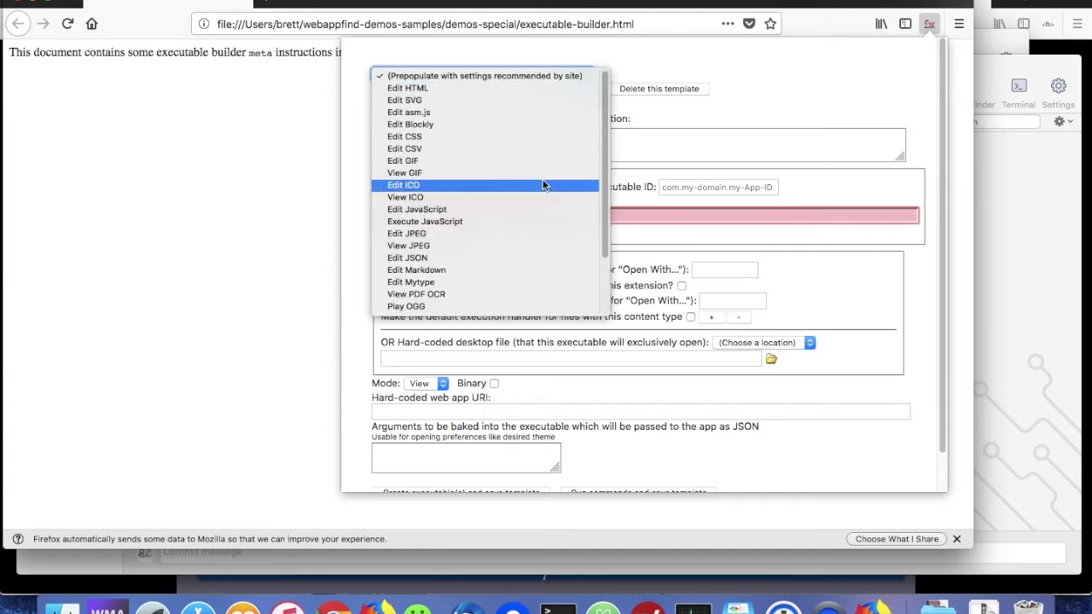
pyautogui.scroll(-3, 546, 188)
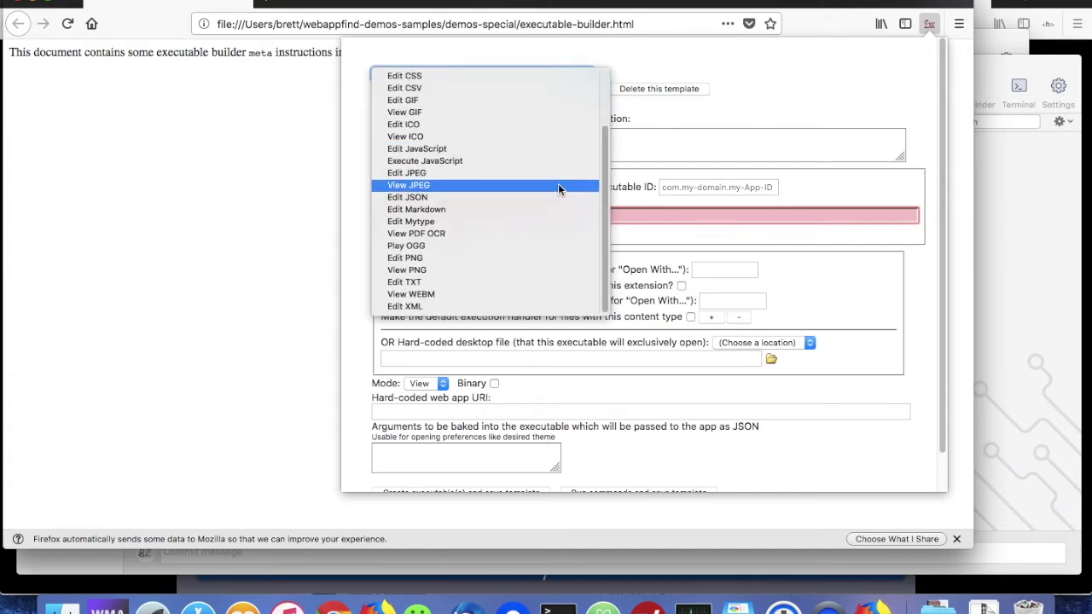
pyautogui.click(522, 162)
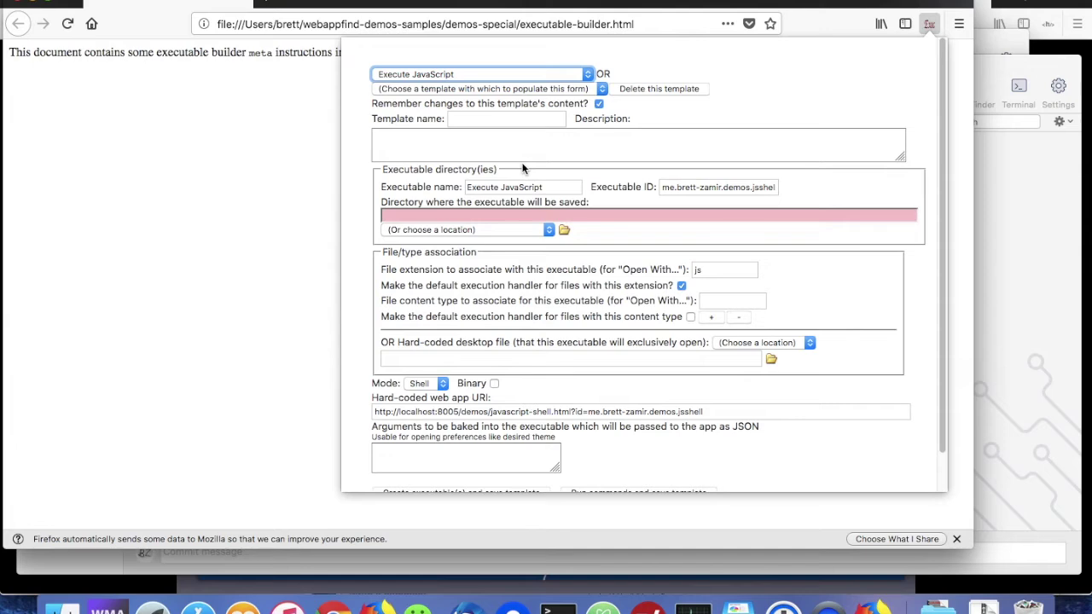
# Step: Set the Desktop as the Execute JavaScript save directory, and create the executable and save its template
pyautogui.moveTo(420, 228); pyautogui.dragTo(424, 256)
pyautogui.doubleClick(719, 270)
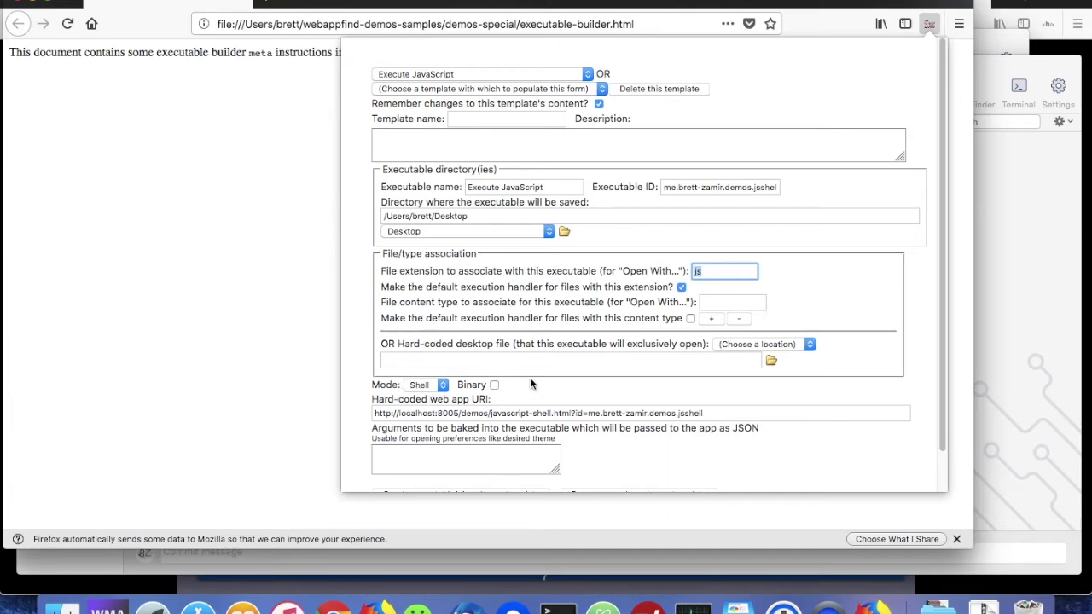
pyautogui.scroll(-1, 547, 373)
pyautogui.scroll(-2, 546, 373)
pyautogui.click(467, 458)
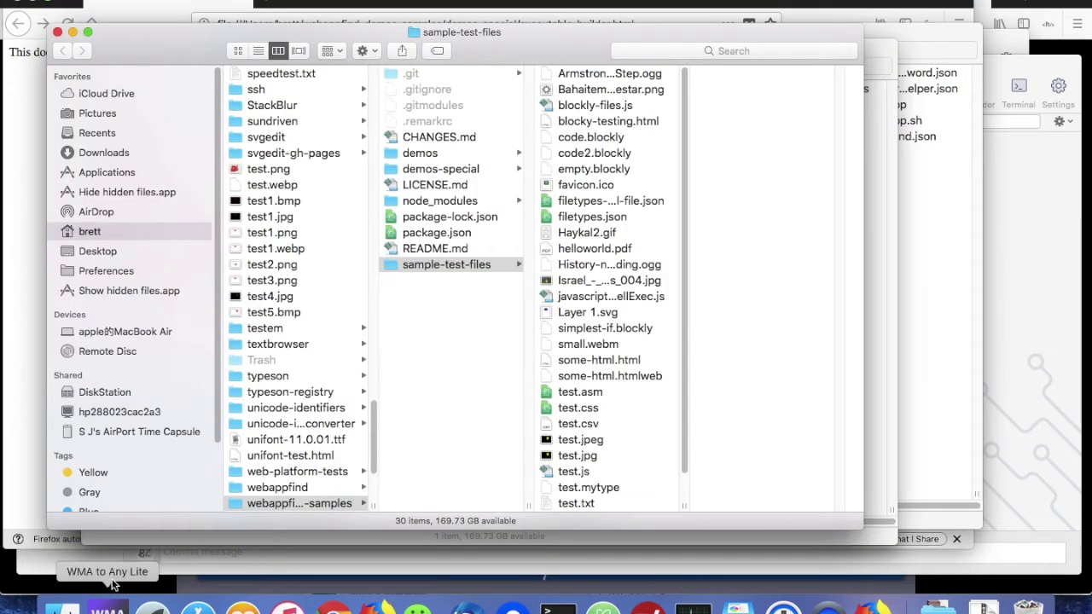
# Step: Find javascriptForShellExec.js in the sample-test-files folder in Finder and open it with Edit JavaScript.app
pyautogui.scroll(-2, 620, 347)
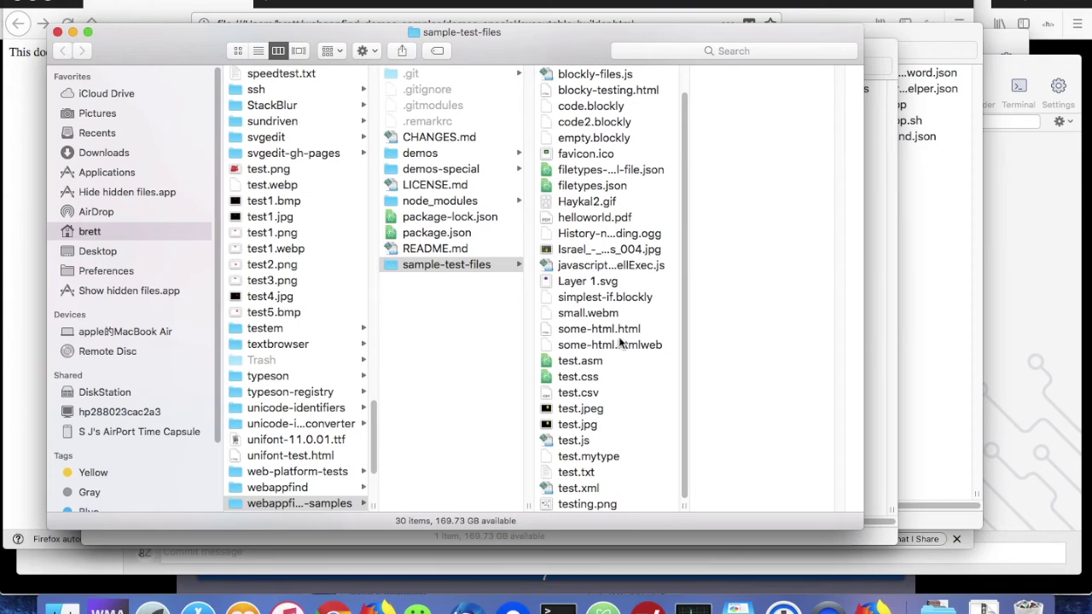
pyautogui.scroll(2, 620, 343)
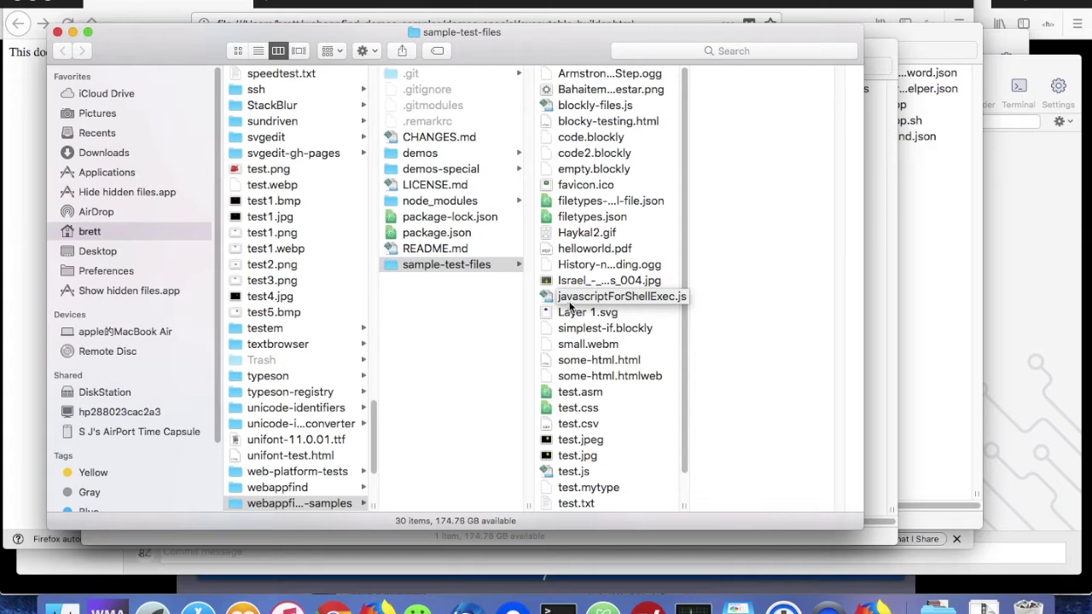
pyautogui.click(572, 300)
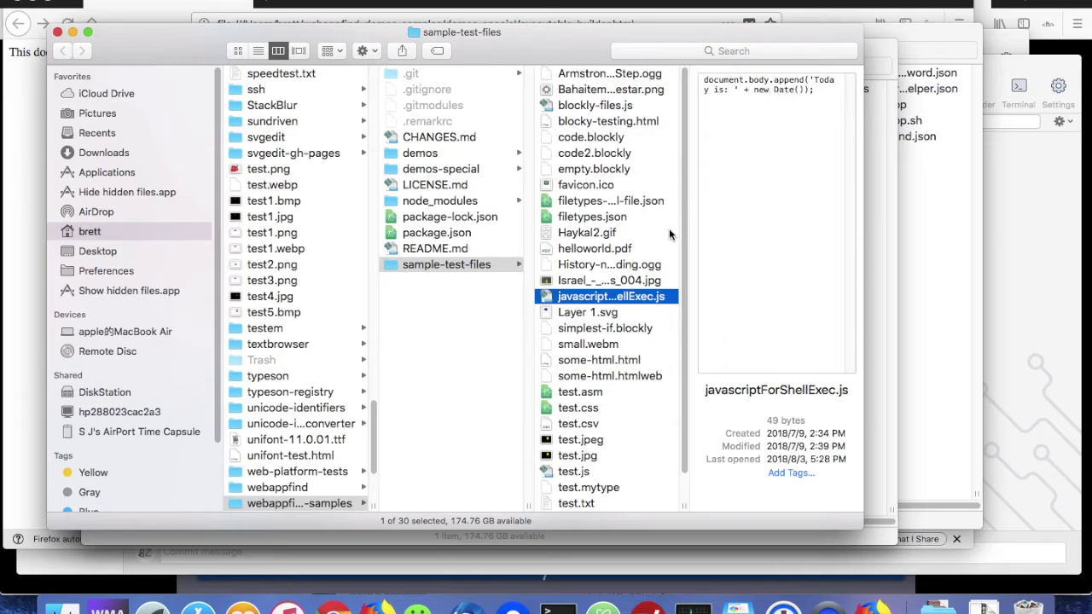
pyautogui.rightClick(580, 292)
pyautogui.moveTo(628, 290)
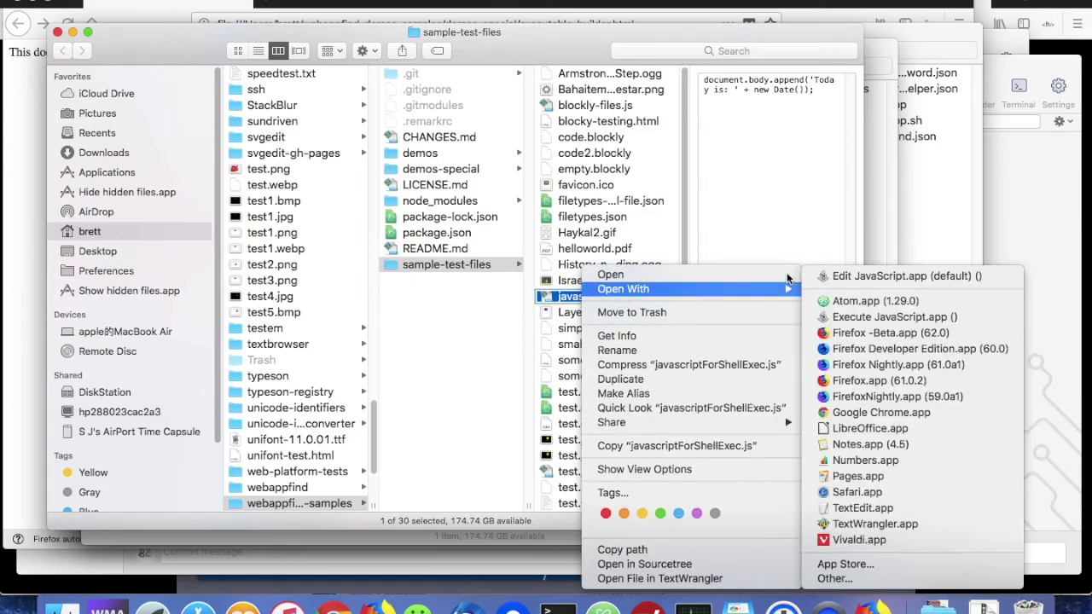
pyautogui.click(875, 276)
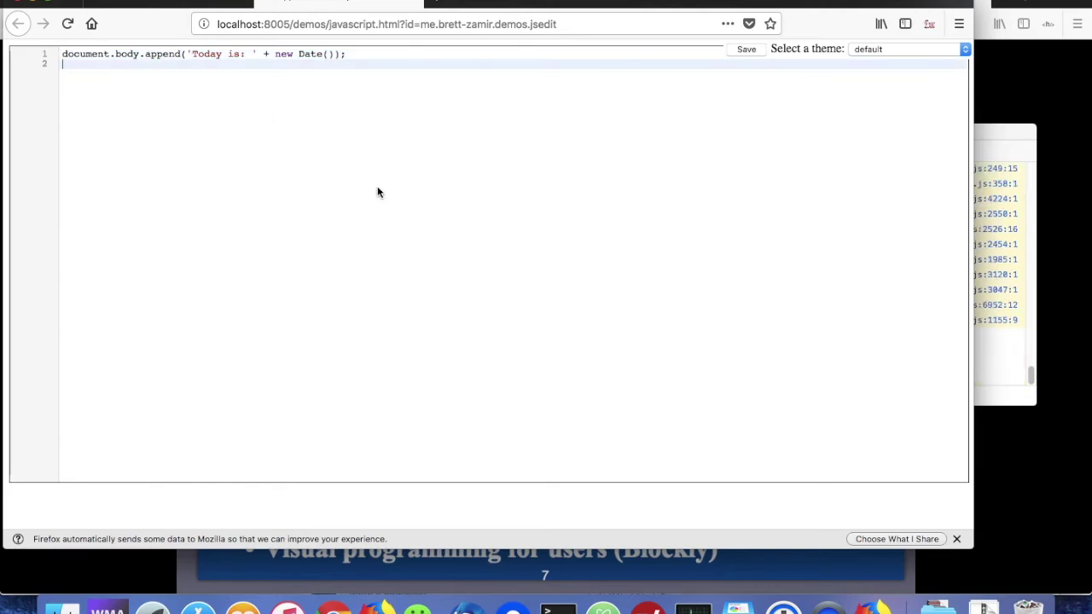
# Step: Return to Finder, open javascriptForShellExec.js with Execute JavaScript.app, and highlight the date text it outputs
pyautogui.press('super+Tab')
pyautogui.press('super+Tab')
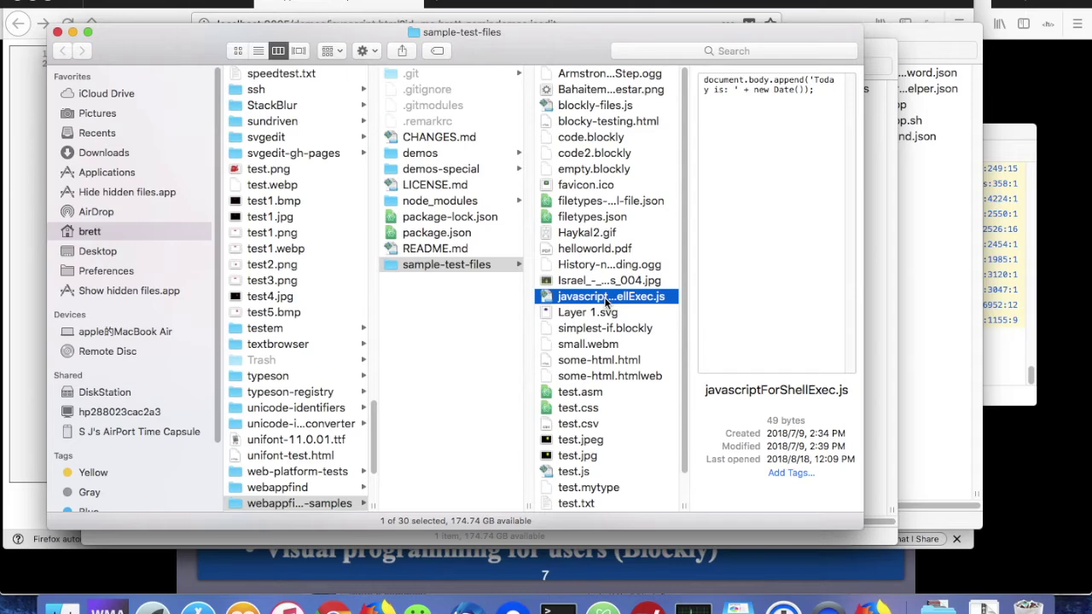
pyautogui.rightClick(610, 298)
pyautogui.moveTo(653, 294)
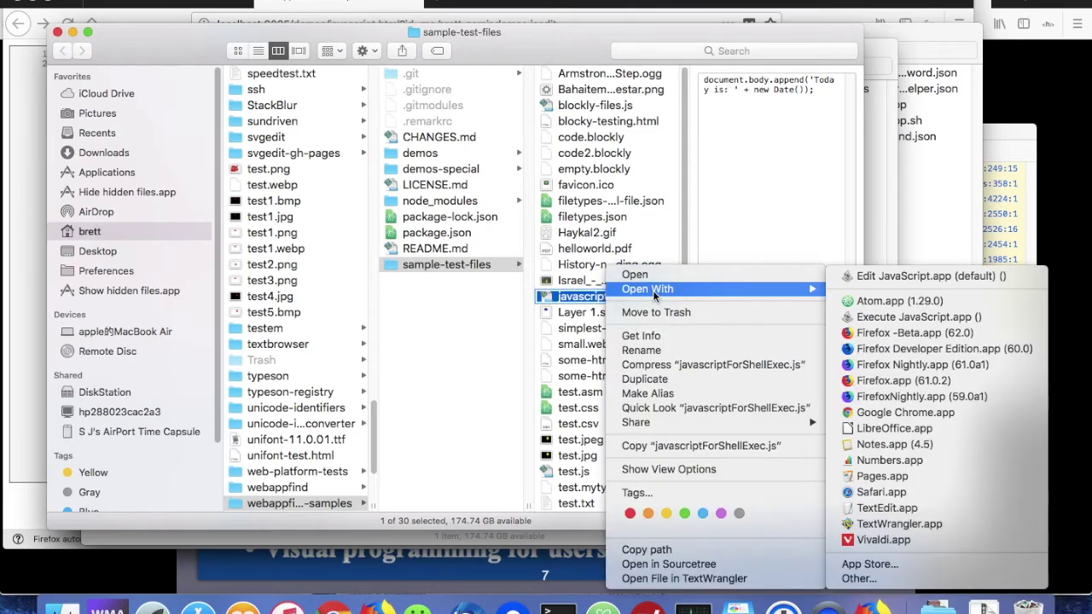
pyautogui.click(882, 319)
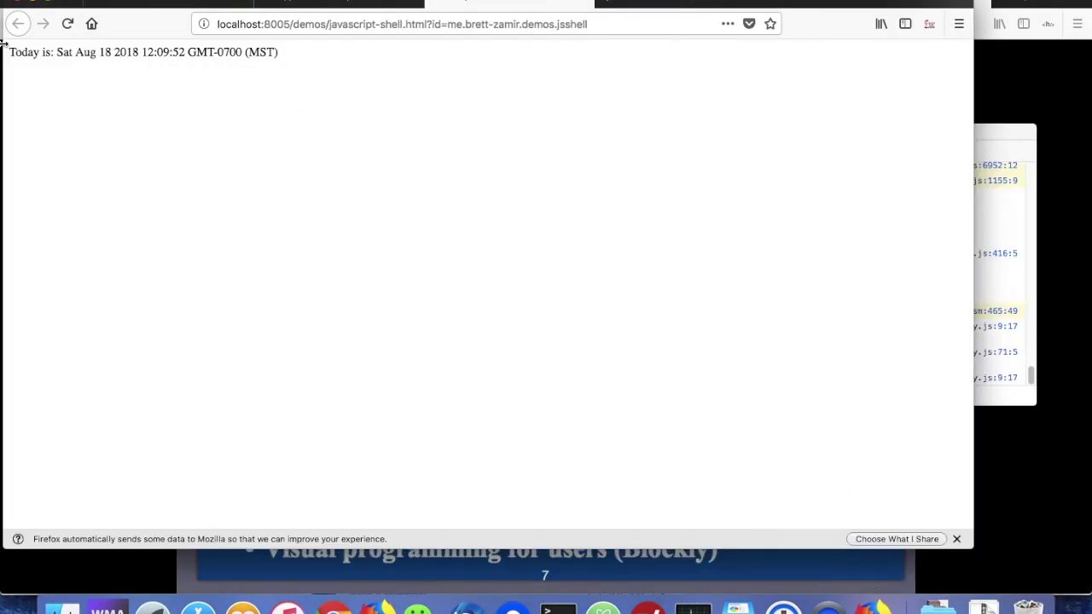
pyautogui.moveTo(9, 51); pyautogui.dragTo(308, 69)
pyautogui.click(372, 184)
# Step: Check the slide on different demo file types in the other Firefox, and return to the demo browser
pyautogui.press('super+Tab')
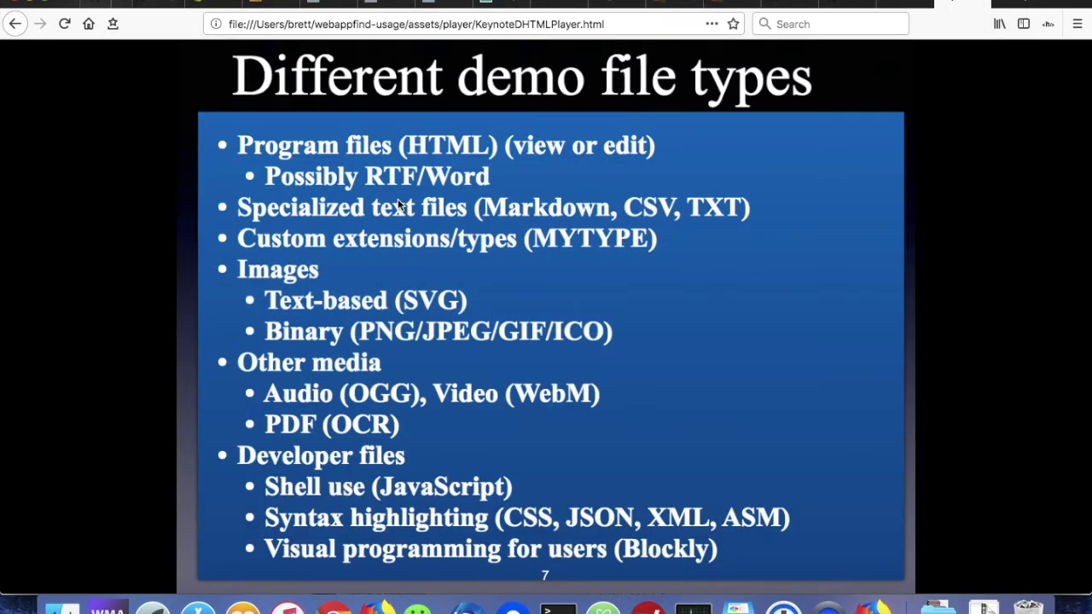
pyautogui.press('super+Tab')
pyautogui.press('super+Tab')
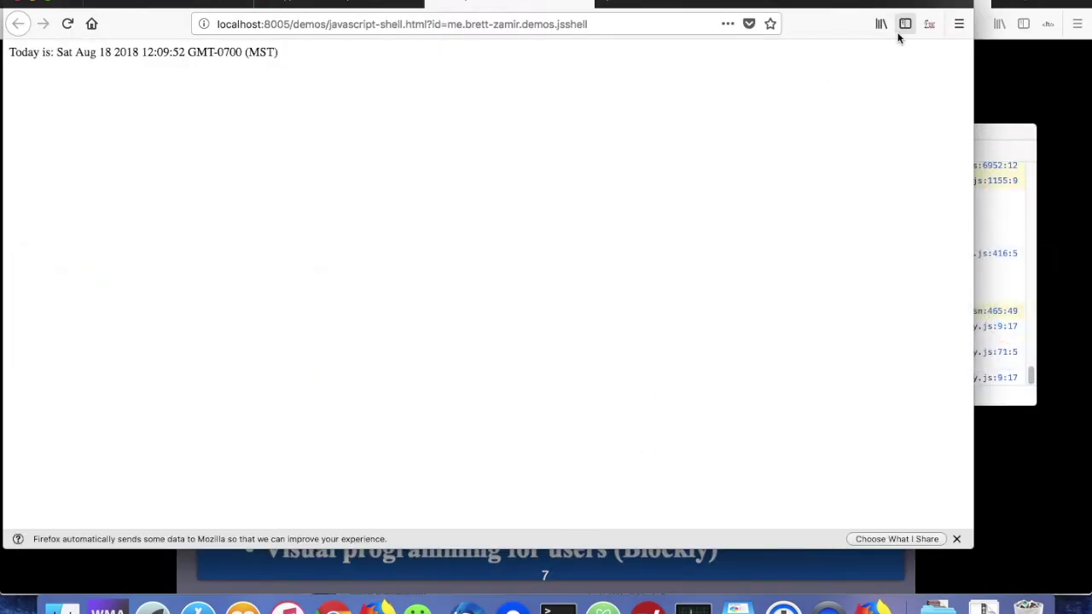
# Step: Open the WebAppFind form on the executable-builder.html page and prepopulate it with the Edit Blockly settings
pyautogui.click(919, 29)
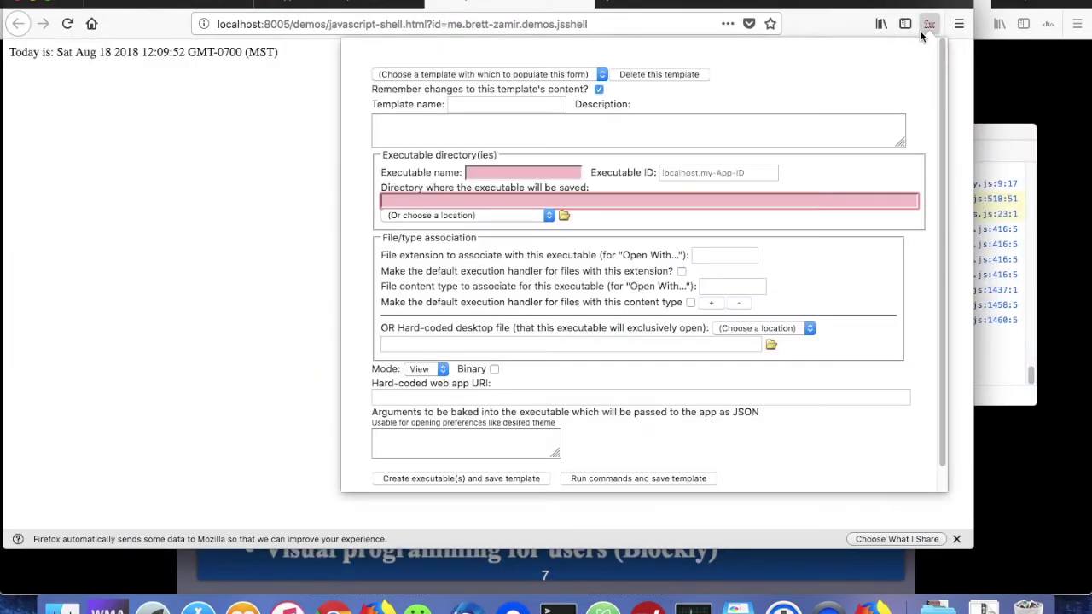
pyautogui.hotkey('ctrl', 'shift', 'Tab')
pyautogui.click(927, 24)
pyautogui.click(512, 85)
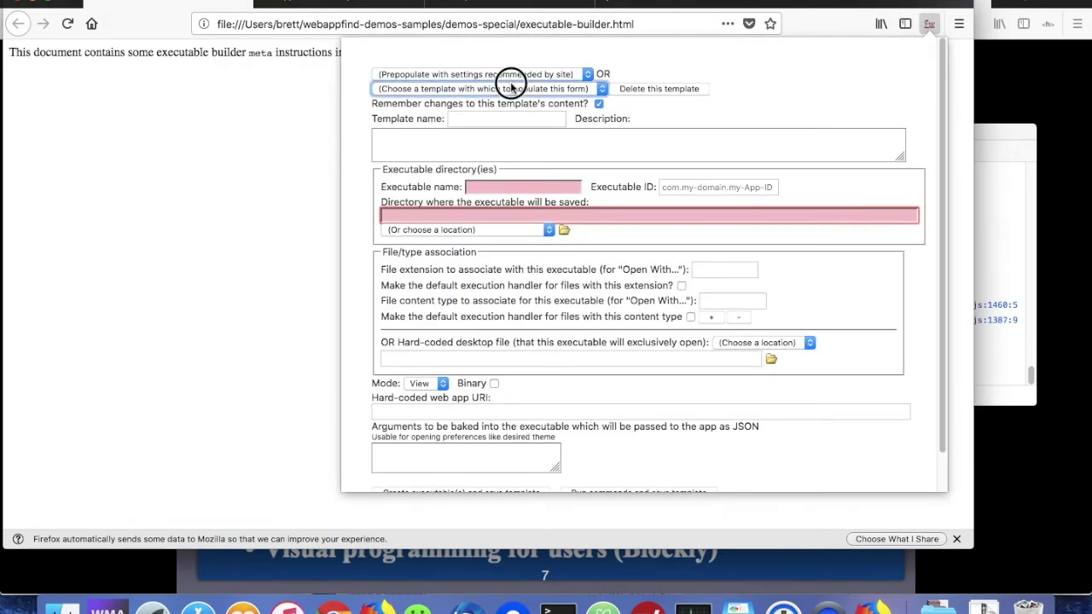
pyautogui.click(519, 75)
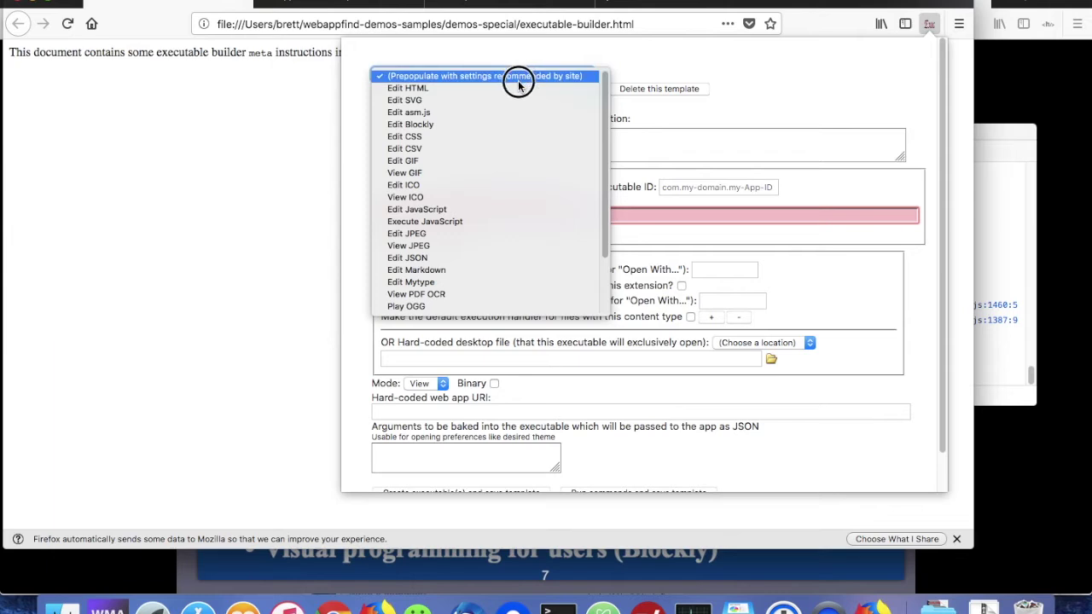
pyautogui.click(503, 124)
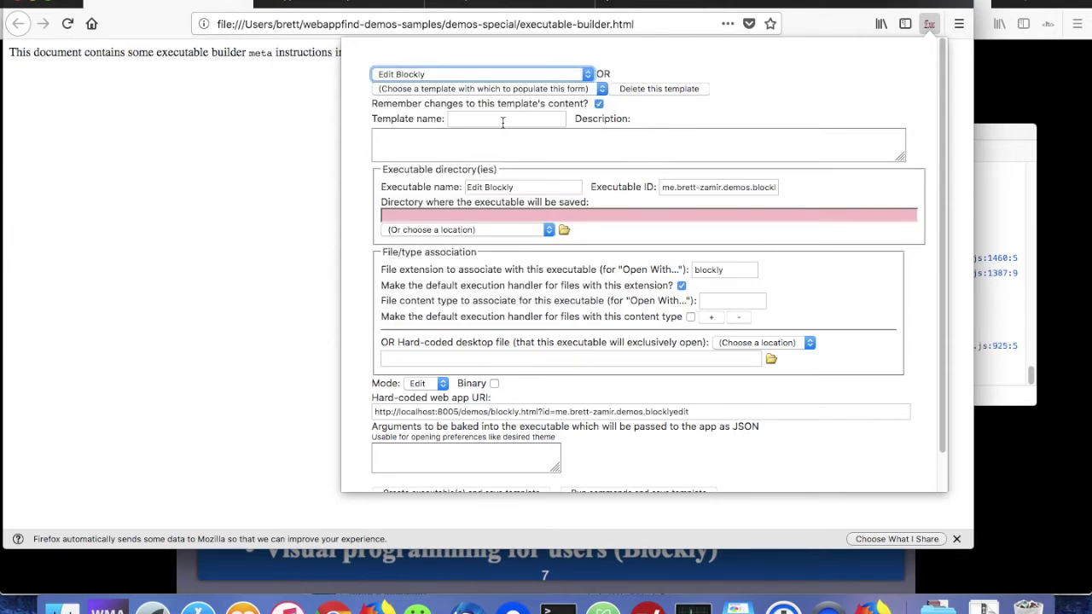
# Step: Choose Desktop as the save directory for the Edit Blockly executable and create the executable
pyautogui.click(452, 230)
pyautogui.click(446, 251)
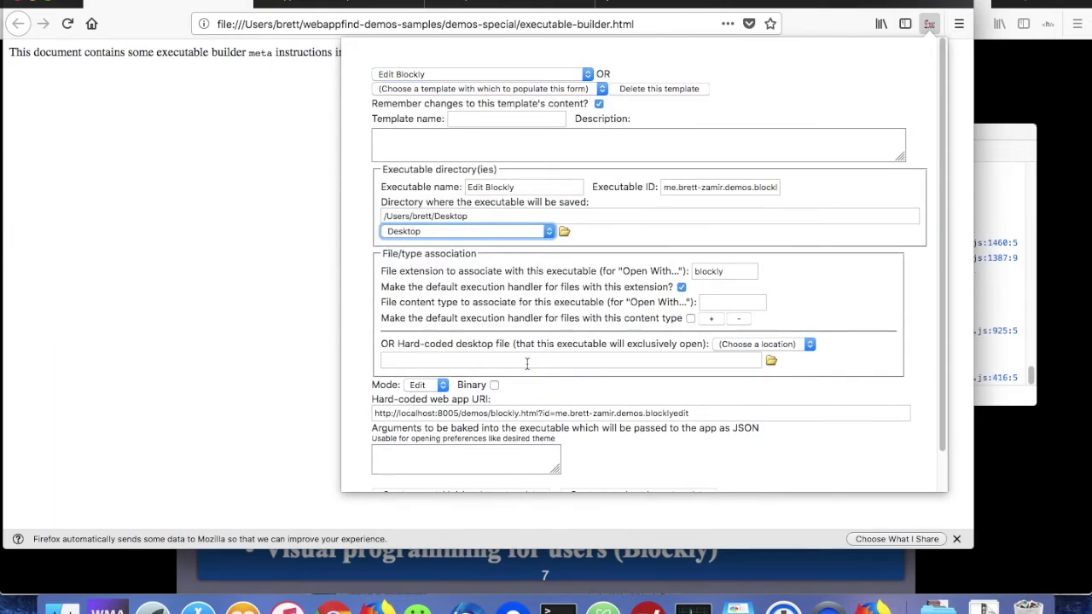
pyautogui.scroll(-2, 507, 361)
pyautogui.click(446, 454)
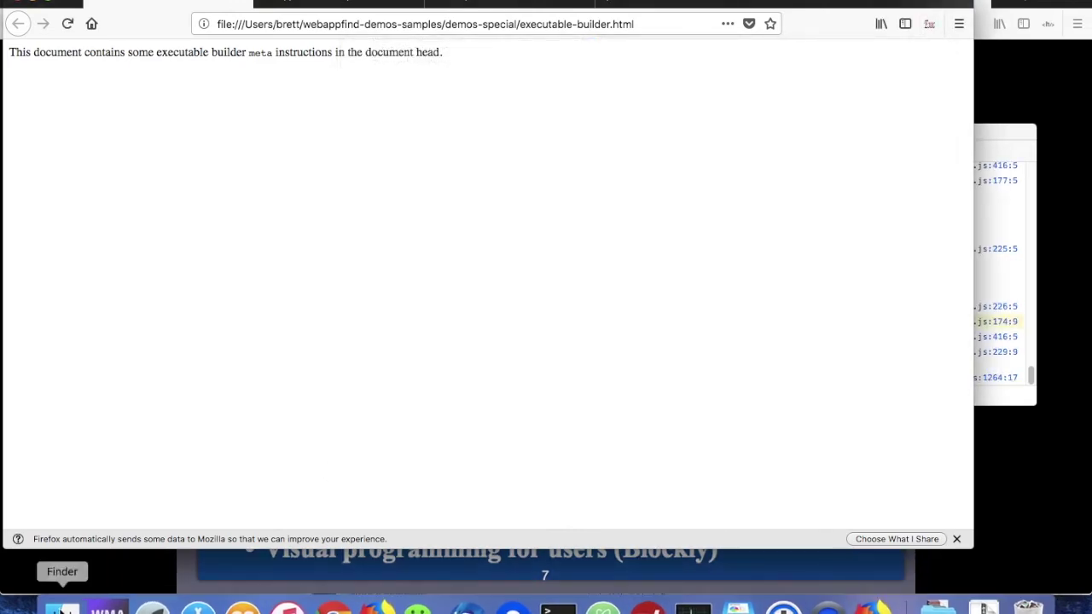
# Step: Open code2.blockly from the sample-test-files folder in Finder and bring up its Blockly editor in Firefox
pyautogui.click(61, 609)
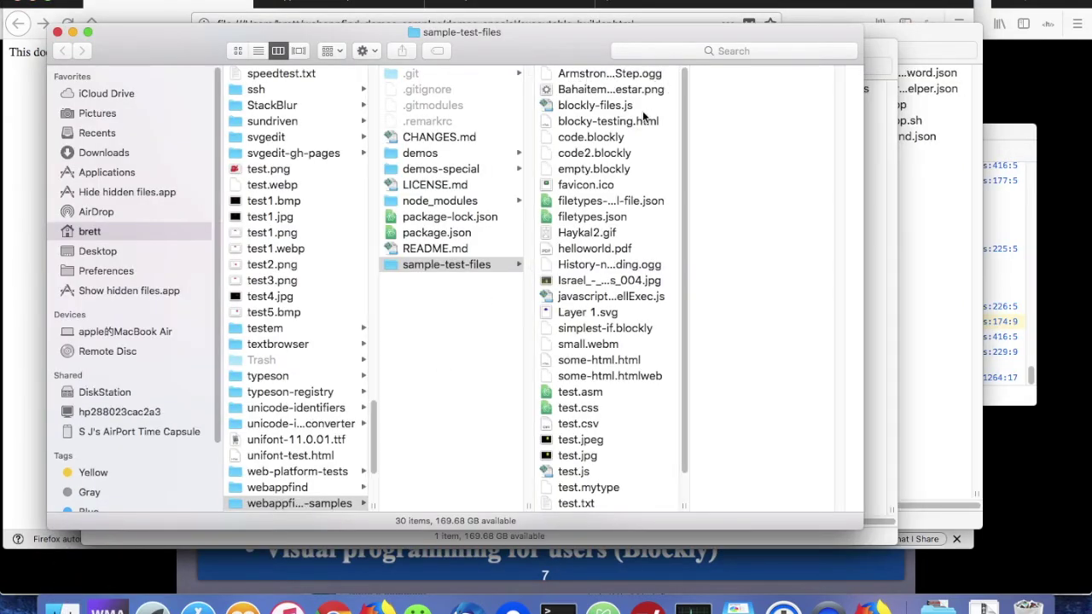
pyautogui.click(606, 157)
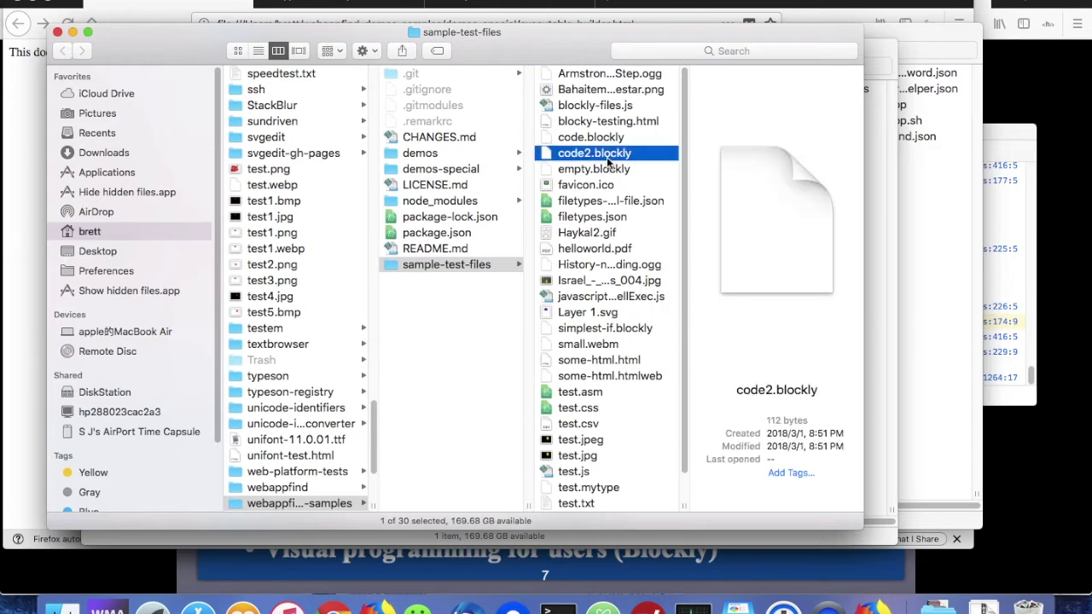
pyautogui.doubleClick(606, 155)
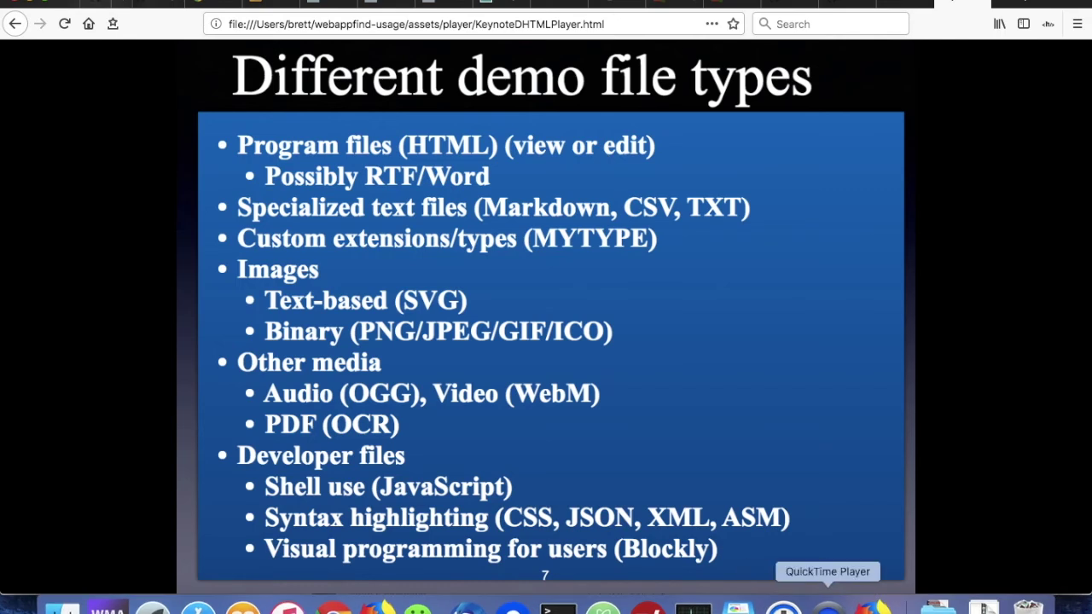
pyautogui.click(872, 608)
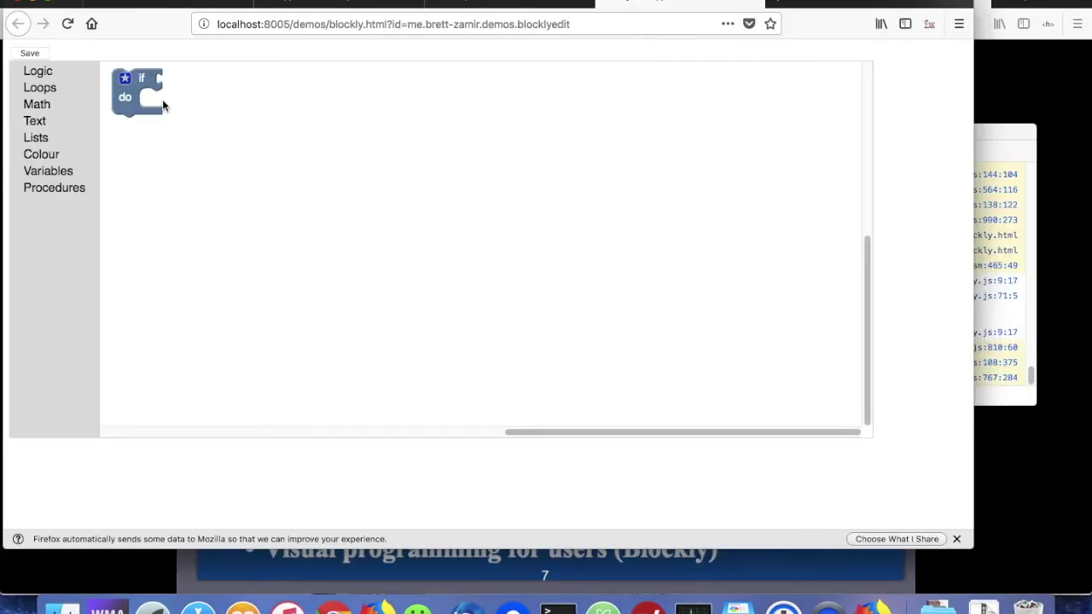
# Step: Move the if block away from the workspace corner, and add a repeat-times loop block and an addition block beside it
pyautogui.moveTo(123, 94); pyautogui.dragTo(228, 158)
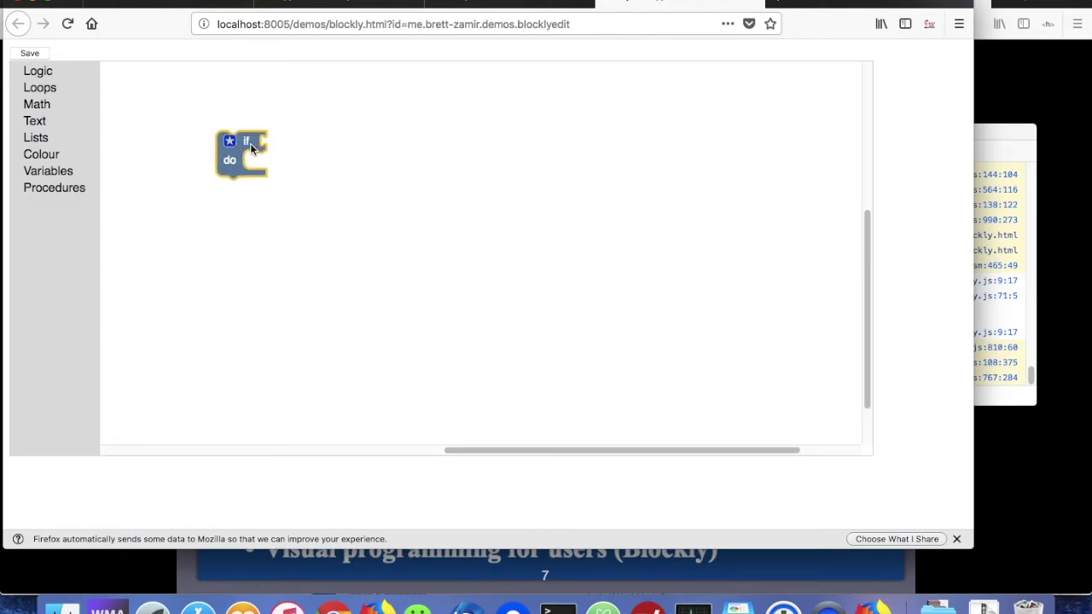
pyautogui.click(31, 88)
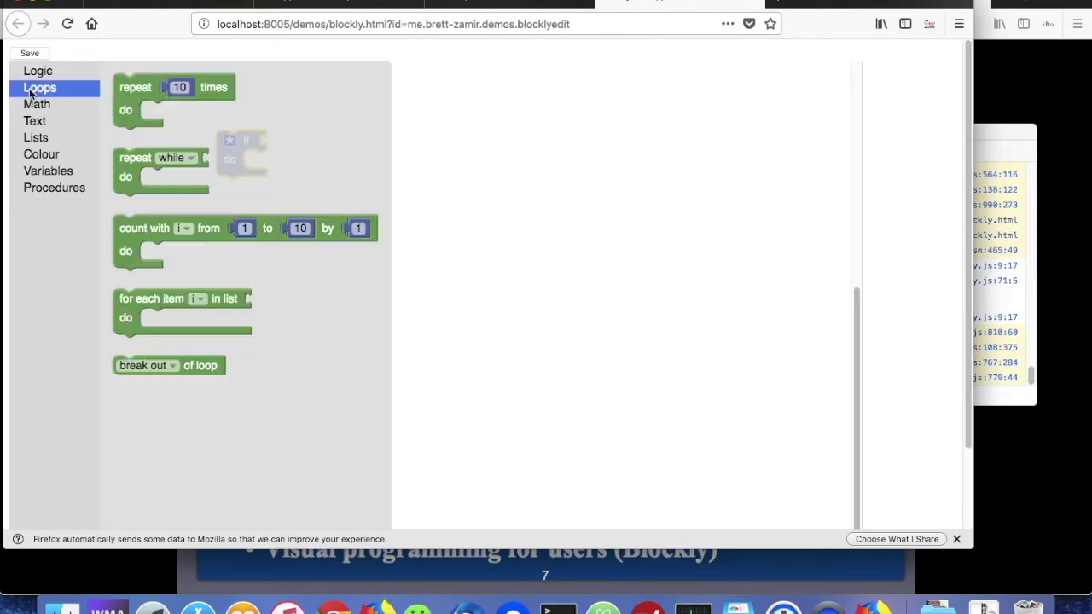
pyautogui.moveTo(129, 101); pyautogui.dragTo(380, 216)
pyautogui.click(37, 104)
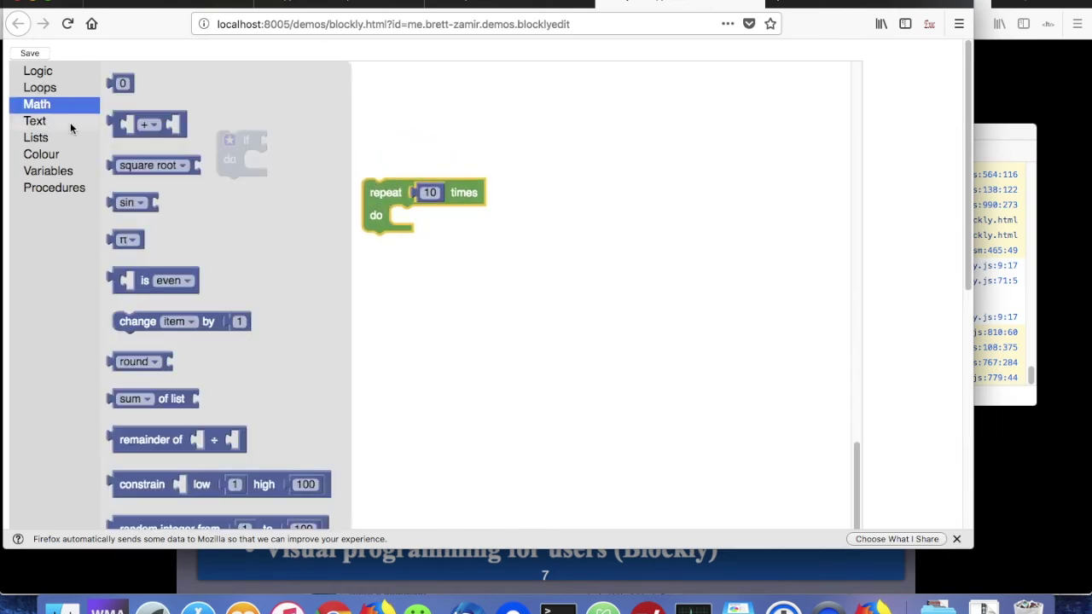
pyautogui.moveTo(130, 124); pyautogui.dragTo(309, 141)
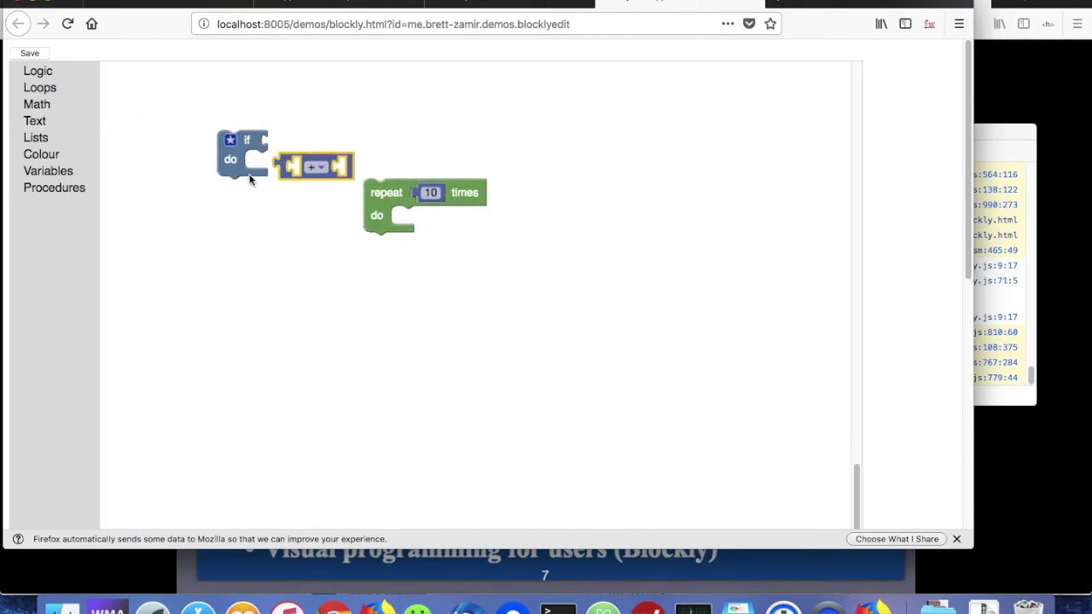
# Step: Attach an item variable block to the if block's condition and rename the variable to abc
pyautogui.click(68, 173)
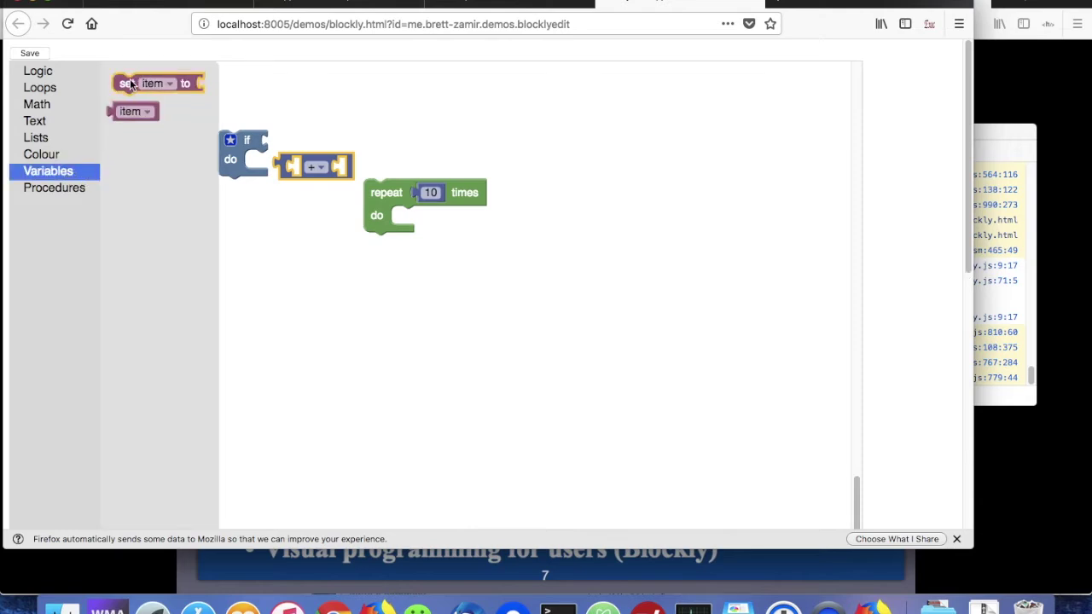
pyautogui.moveTo(124, 112); pyautogui.dragTo(287, 141)
pyautogui.click(303, 141)
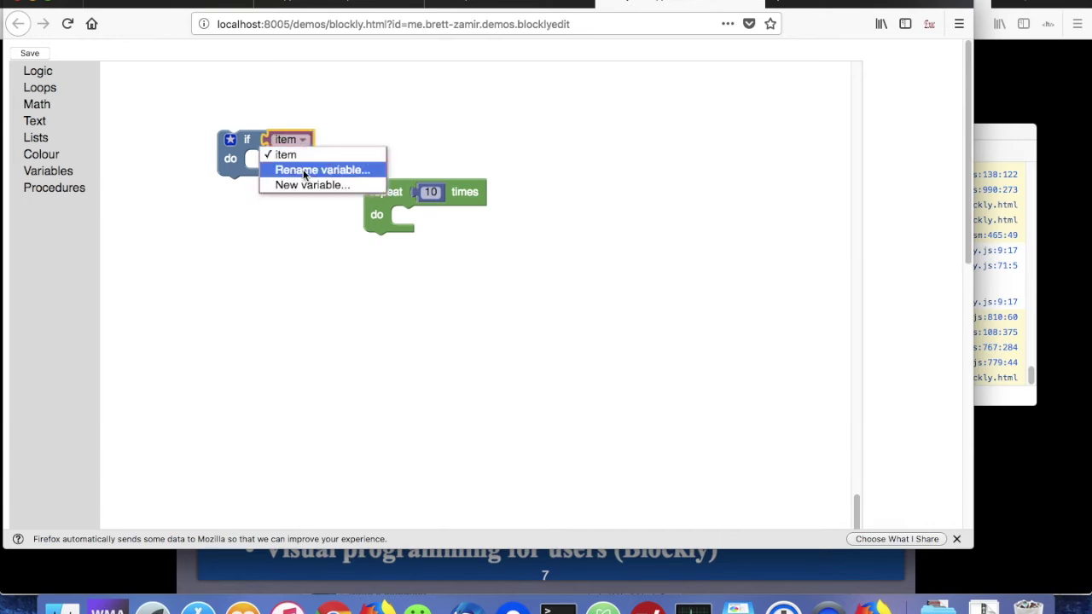
pyautogui.click(303, 169)
pyautogui.write('abc')
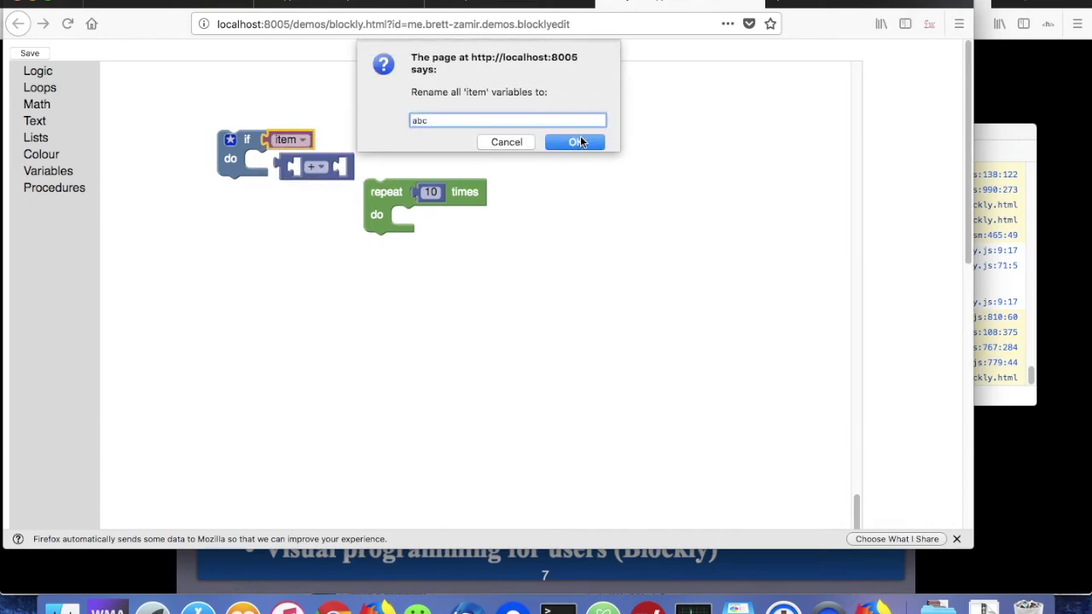
pyautogui.click(575, 142)
# Step: Move the addition block below the if block and save the Blockly file
pyautogui.moveTo(347, 174); pyautogui.dragTo(339, 232)
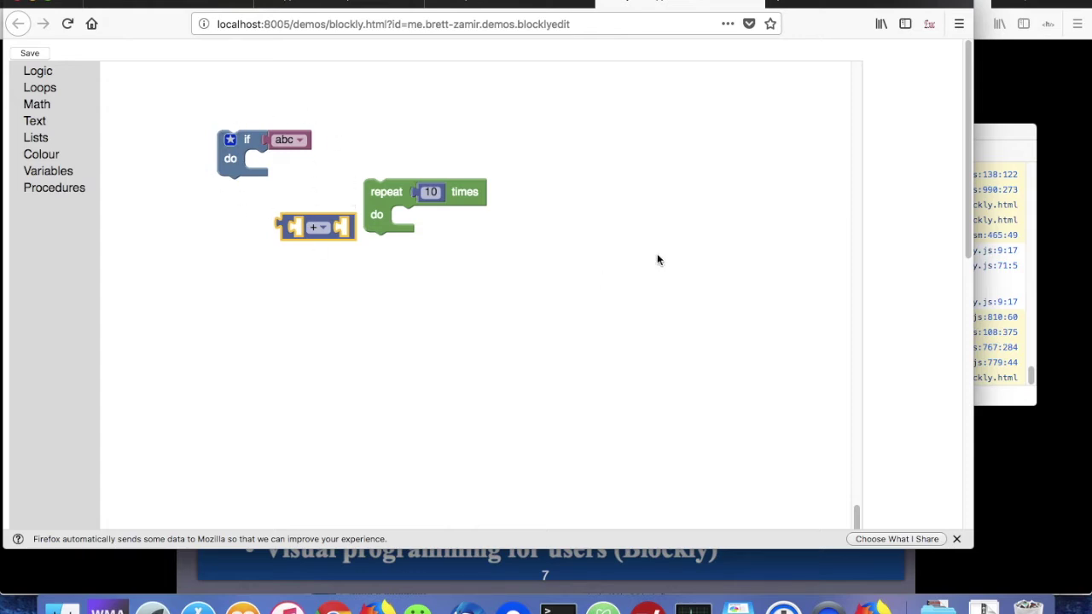
pyautogui.click(30, 53)
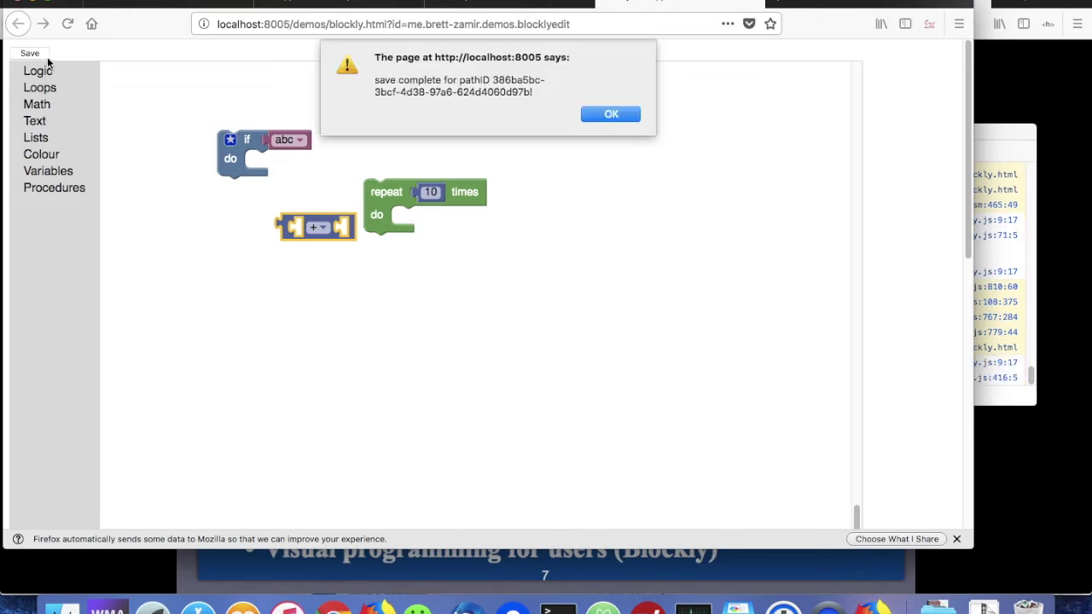
pyautogui.click(595, 114)
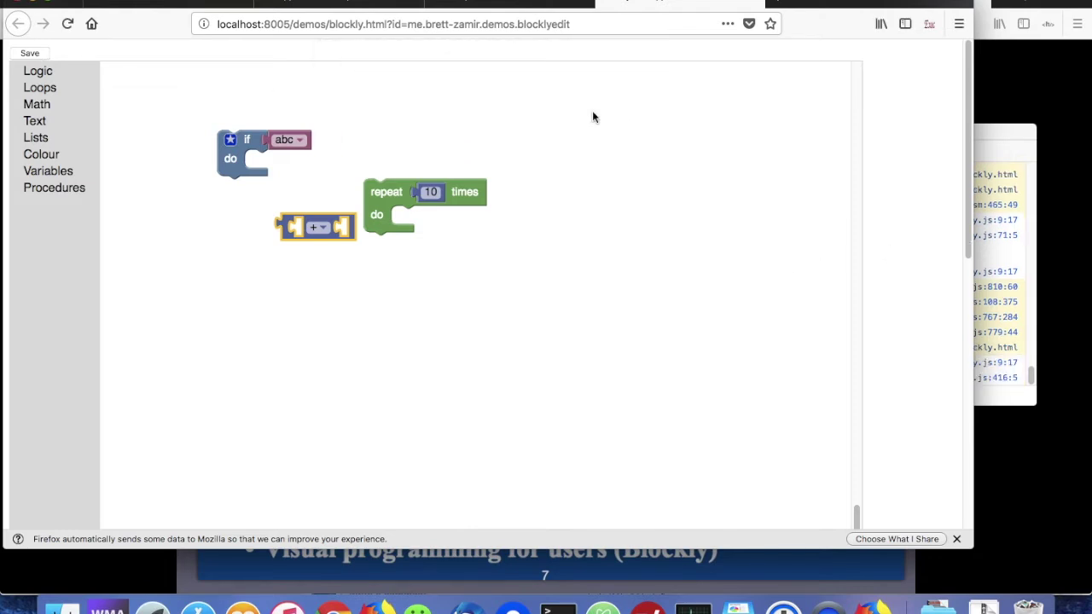
# Step: Switch to Sourcetree and examine the unstaged changes in sample-test-files/code2.blockly
pyautogui.press('super+Tab')
pyautogui.press('super+Tab')
pyautogui.press('super+Tab')
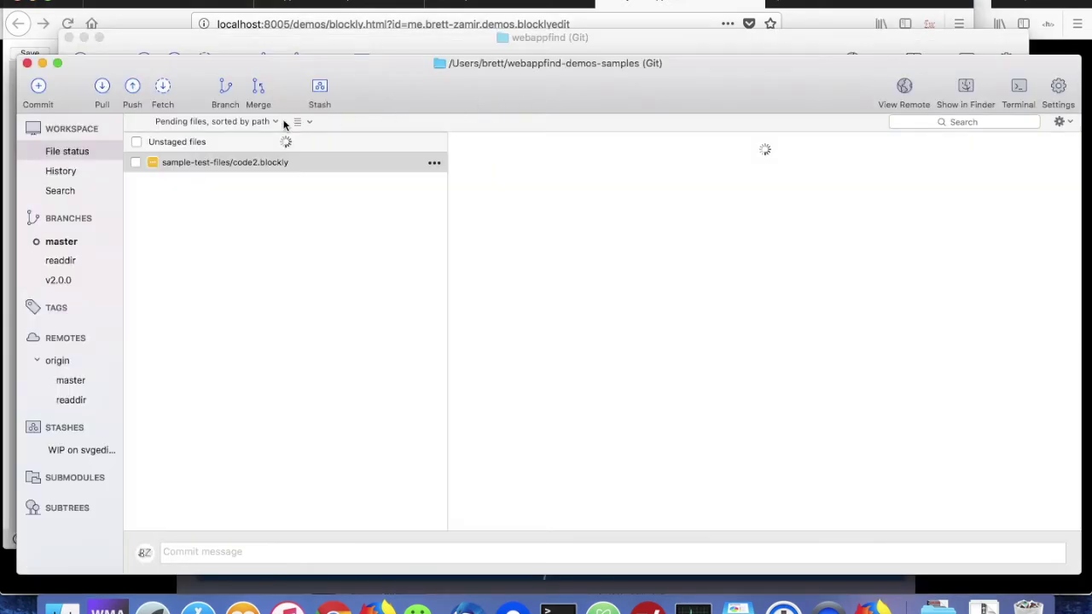
pyautogui.click(232, 164)
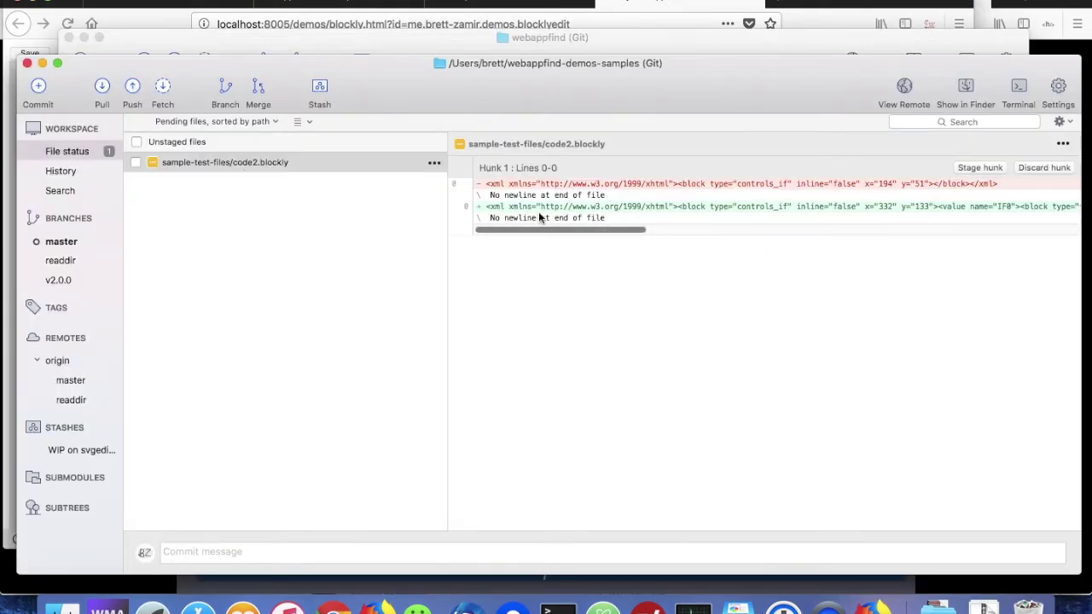
pyautogui.moveTo(559, 229)
pyautogui.mouseDown()
pyautogui.moveTo(926, 226)
pyautogui.moveTo(550, 240)
pyautogui.mouseUp()
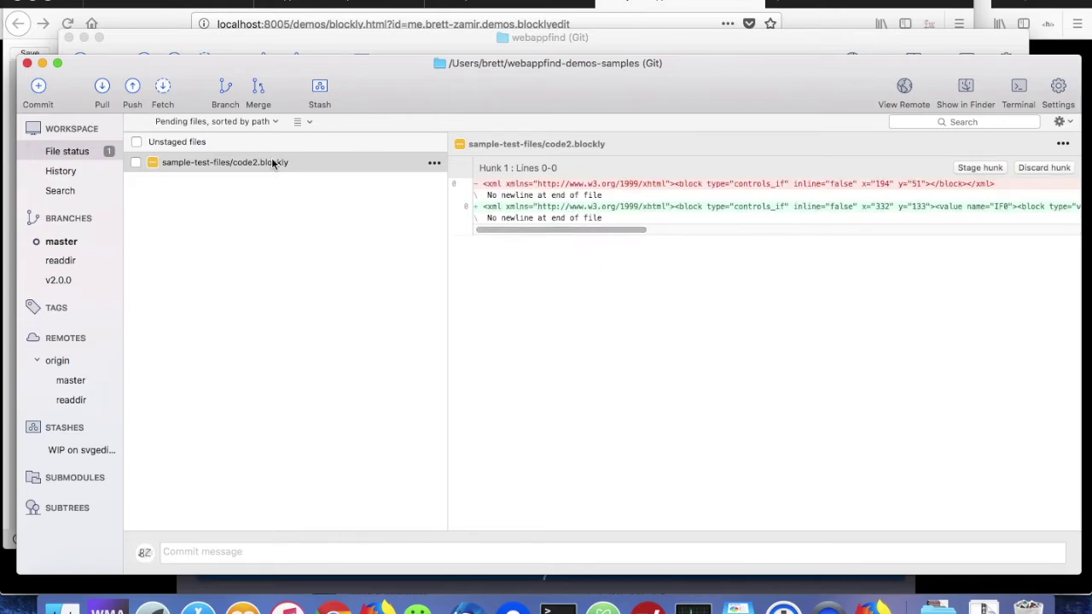
# Step: Switch to Keynote and view the slide on other file selection means
pyautogui.press('super+Tab')
pyautogui.press('super+Tab')
pyautogui.press('super+Tab')
pyautogui.press('super+Tab')
pyautogui.press('super+Tab')
pyautogui.press('super+Tab')
pyautogui.press('super+Tab')
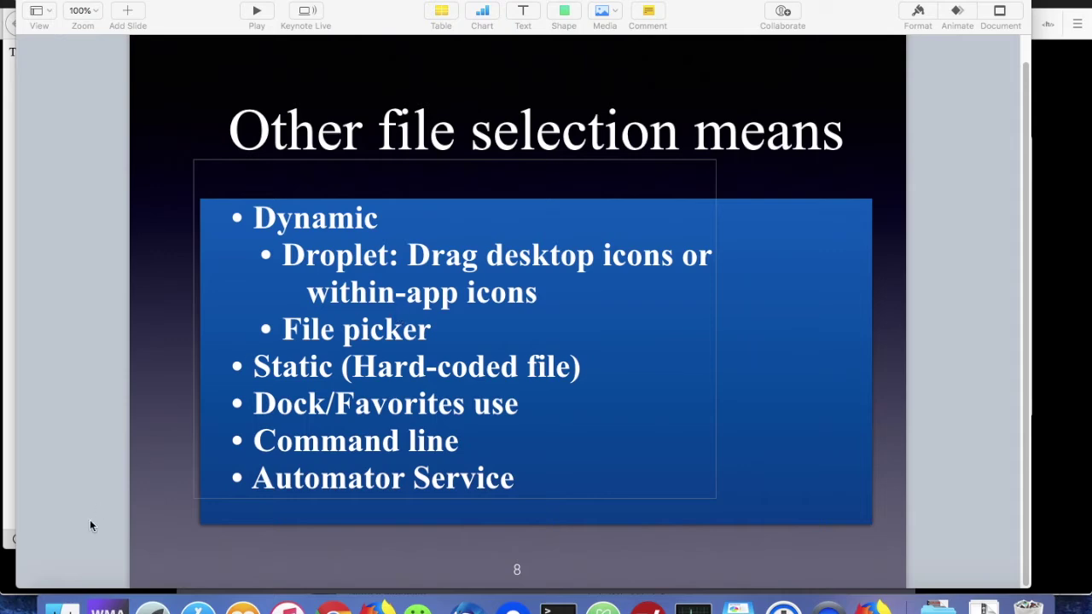
# Step: In Finder, open some-html.html from sample-test-files by dropping it onto Edit HTML.app in the Desktop folder
pyautogui.click(65, 601)
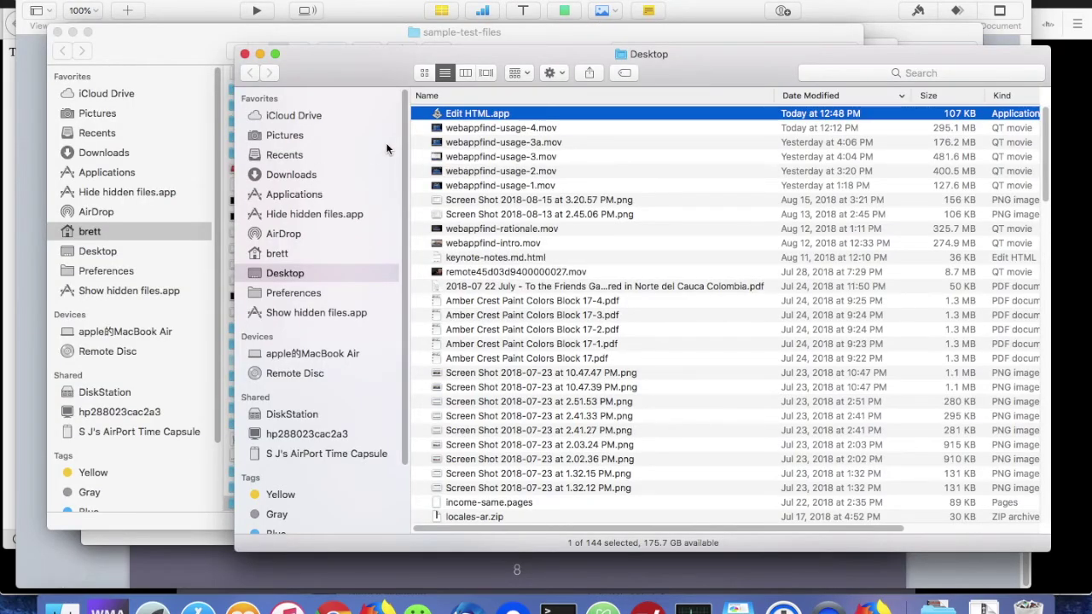
pyautogui.moveTo(482, 77); pyautogui.dragTo(445, 93)
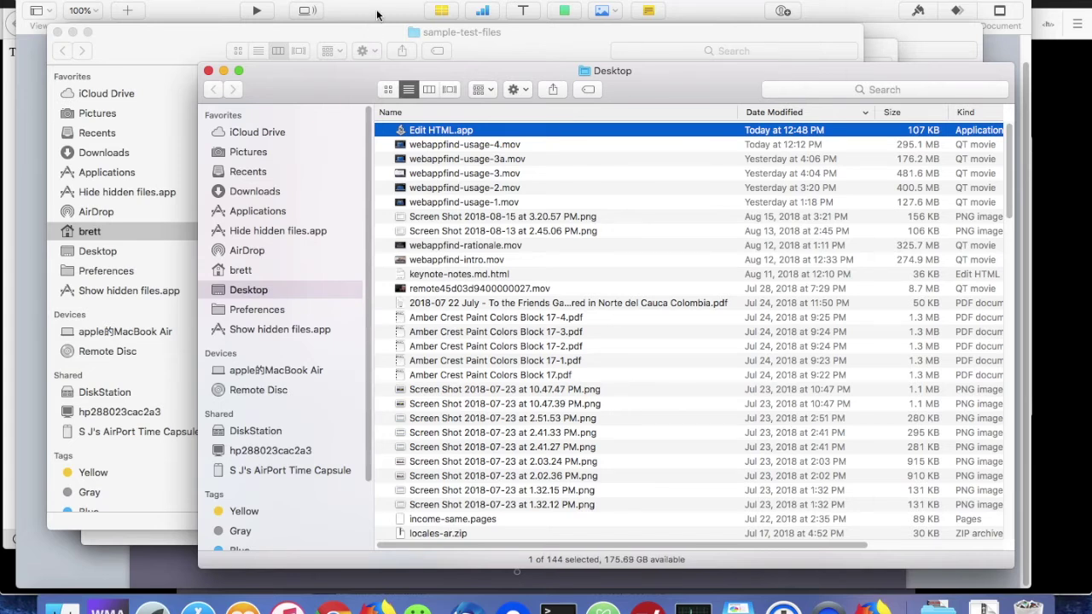
pyautogui.click(432, 146)
pyautogui.click(434, 131)
pyautogui.click(508, 48)
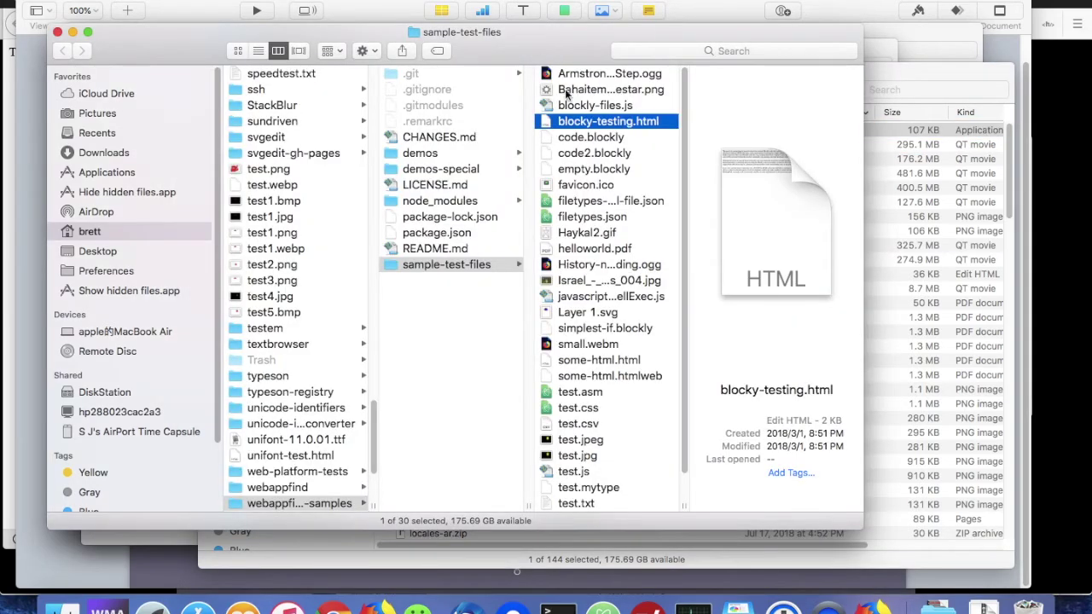
pyautogui.click(605, 361)
pyautogui.moveTo(586, 361); pyautogui.dragTo(443, 135)
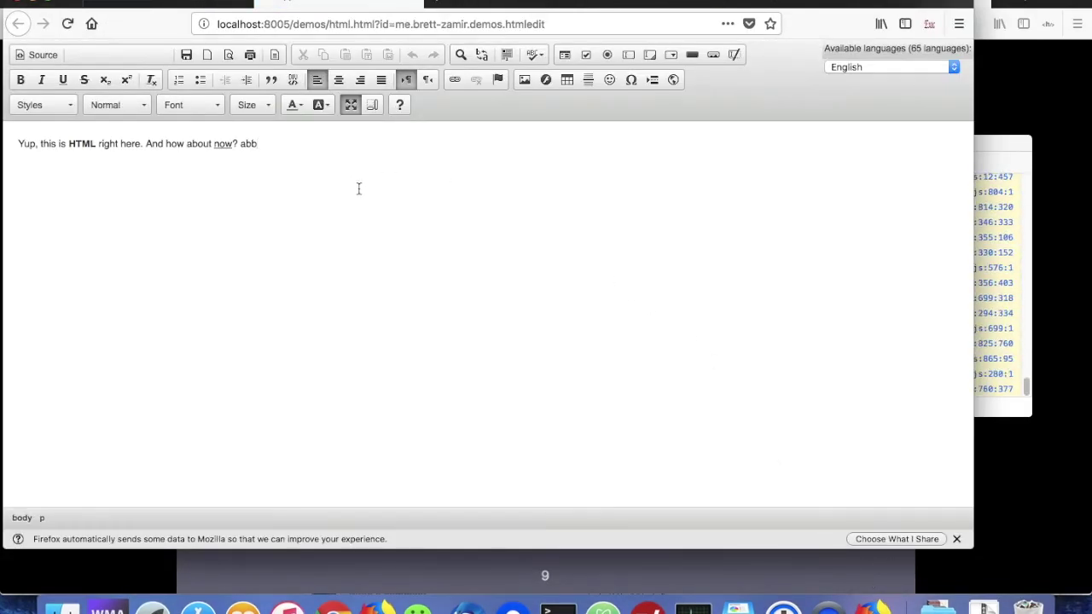
# Step: Delete the trailing "abb" from the HTML text, save the file, and check its change in Sourcetree
pyautogui.click(324, 152)
pyautogui.press('BackSpace')
pyautogui.press('BackSpace')
pyautogui.press('BackSpace')
pyautogui.press('BackSpace')
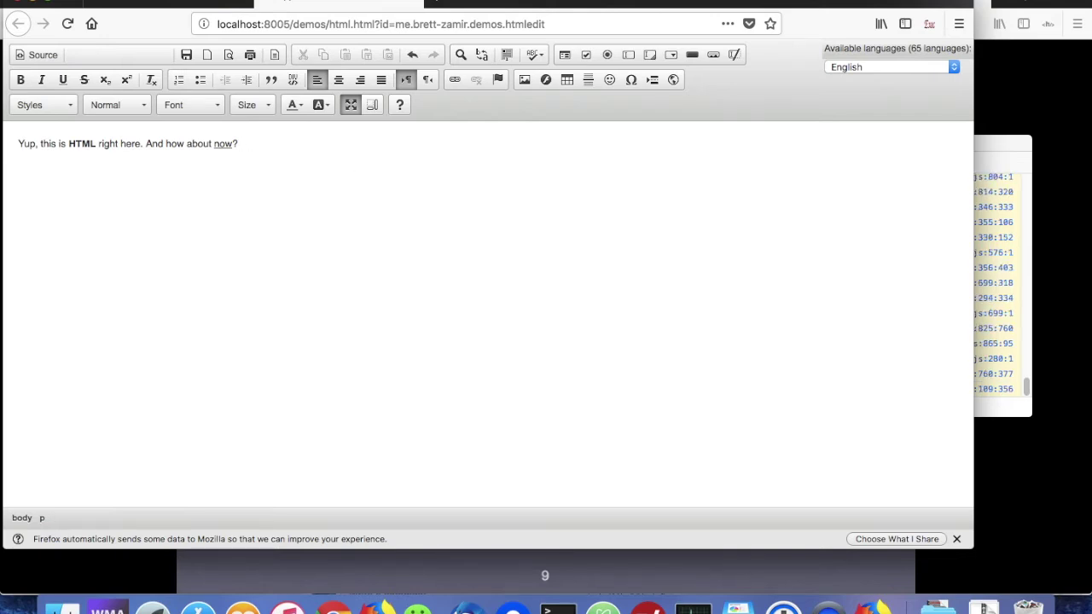
pyautogui.press('super+Tab')
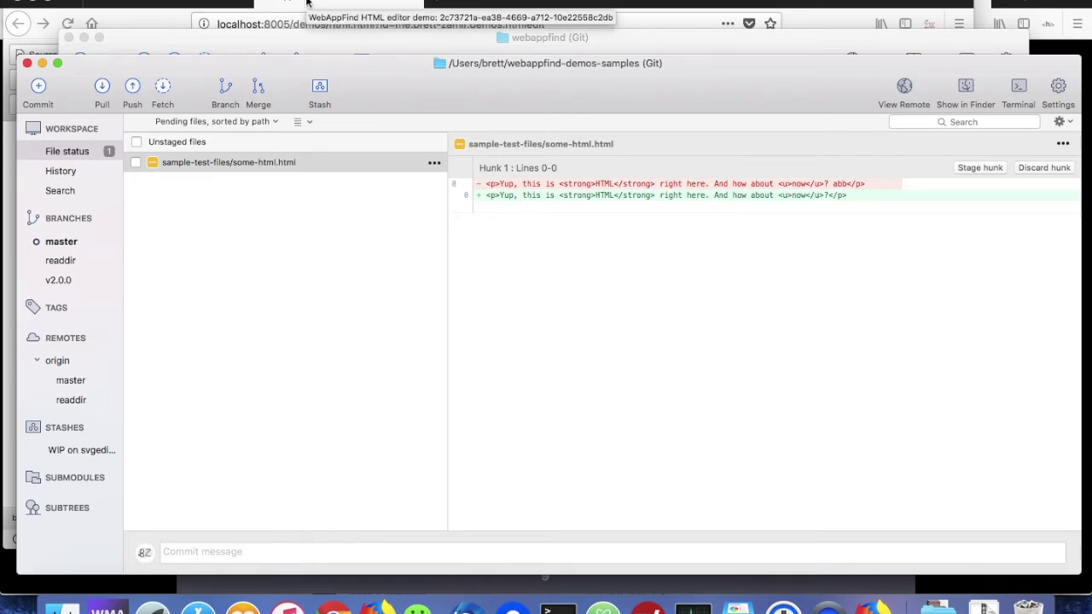
# Step: Add Edit HTML.app from the Desktop folder in Finder to the Dock
pyautogui.click(61, 607)
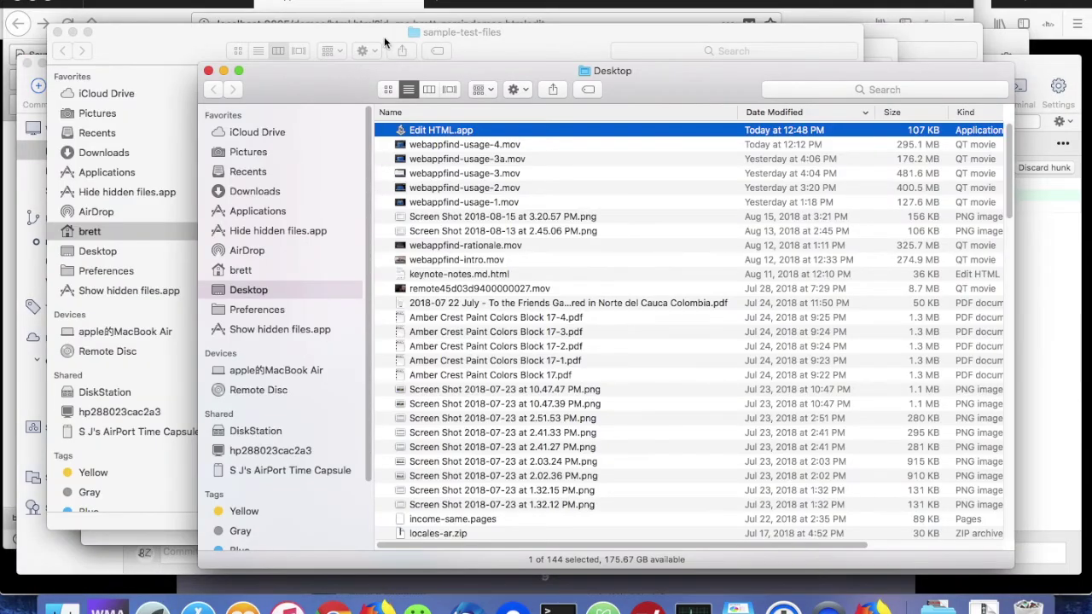
pyautogui.doubleClick(430, 129)
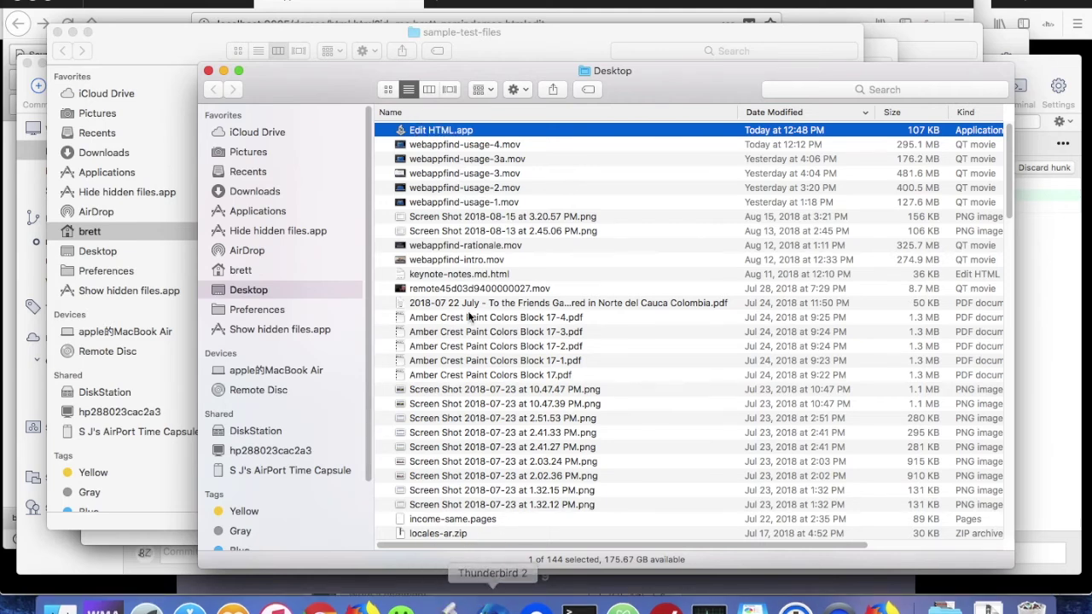
# Step: Check the Open With choices for some-html.html in sample-test-files, and open the file with the Edit HTML app in the Dock
pyautogui.click(348, 36)
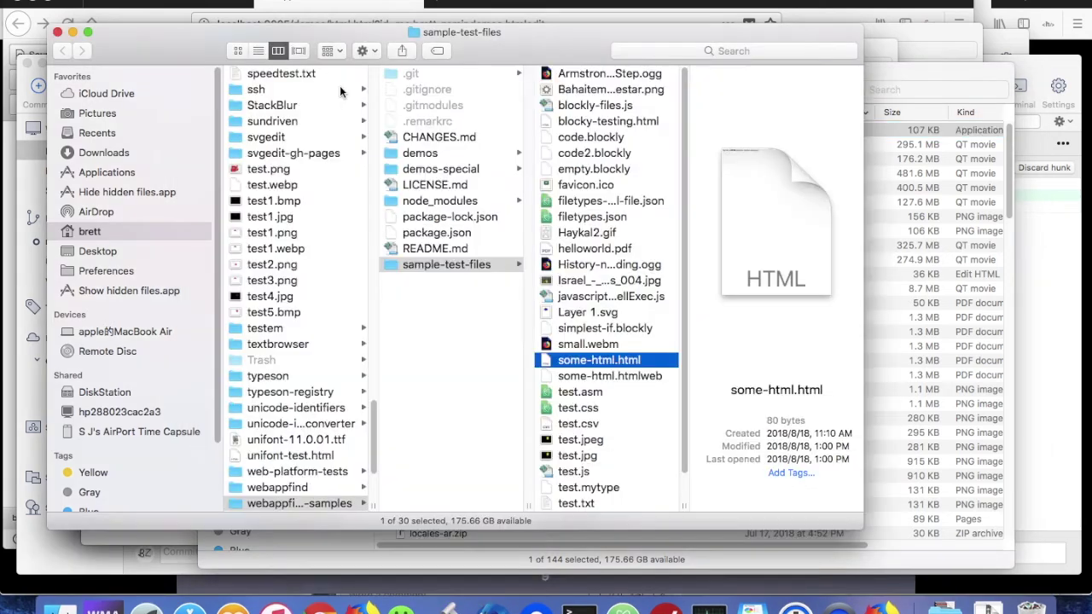
pyautogui.rightClick(609, 363)
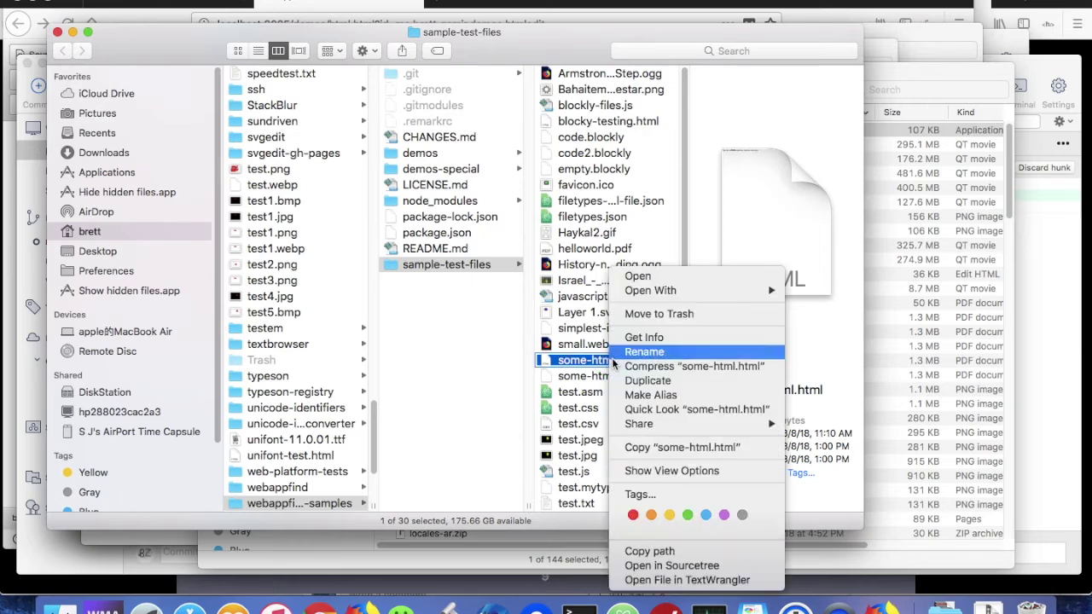
pyautogui.moveTo(677, 296)
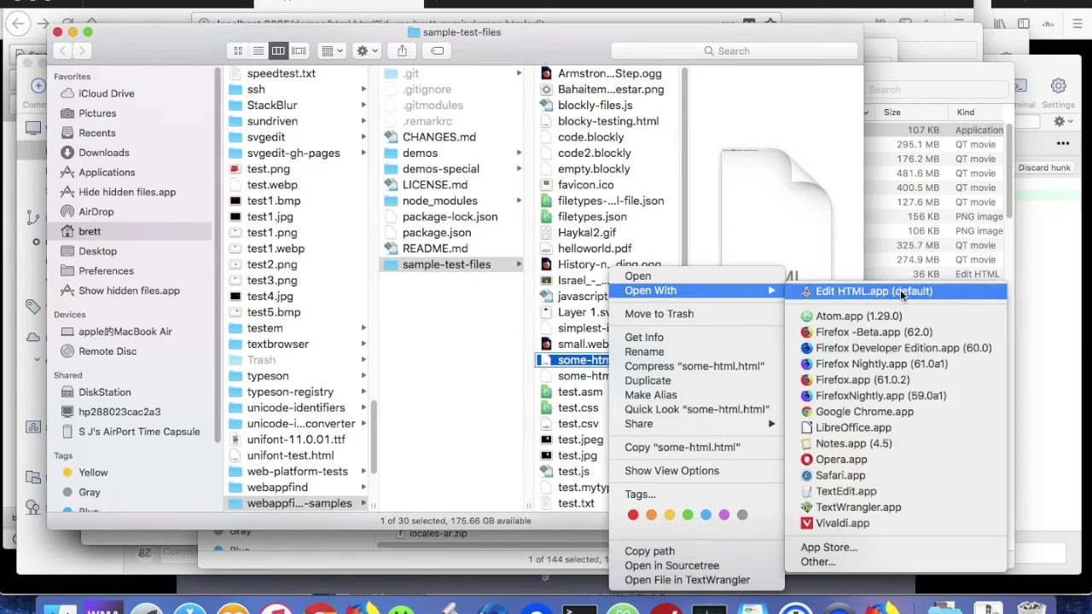
pyautogui.click(644, 352)
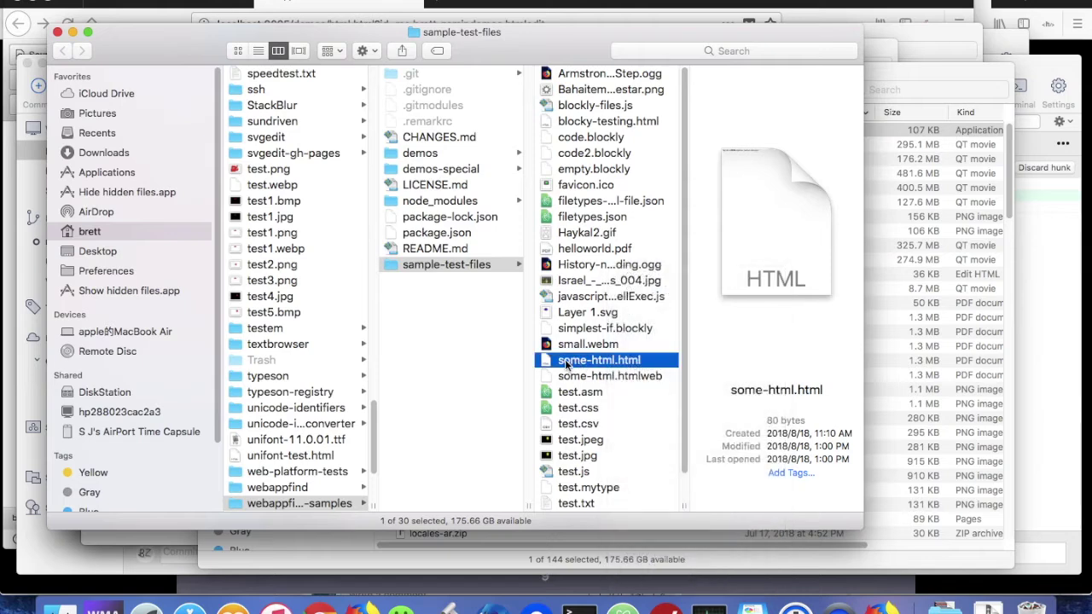
pyautogui.moveTo(546, 360); pyautogui.dragTo(452, 607)
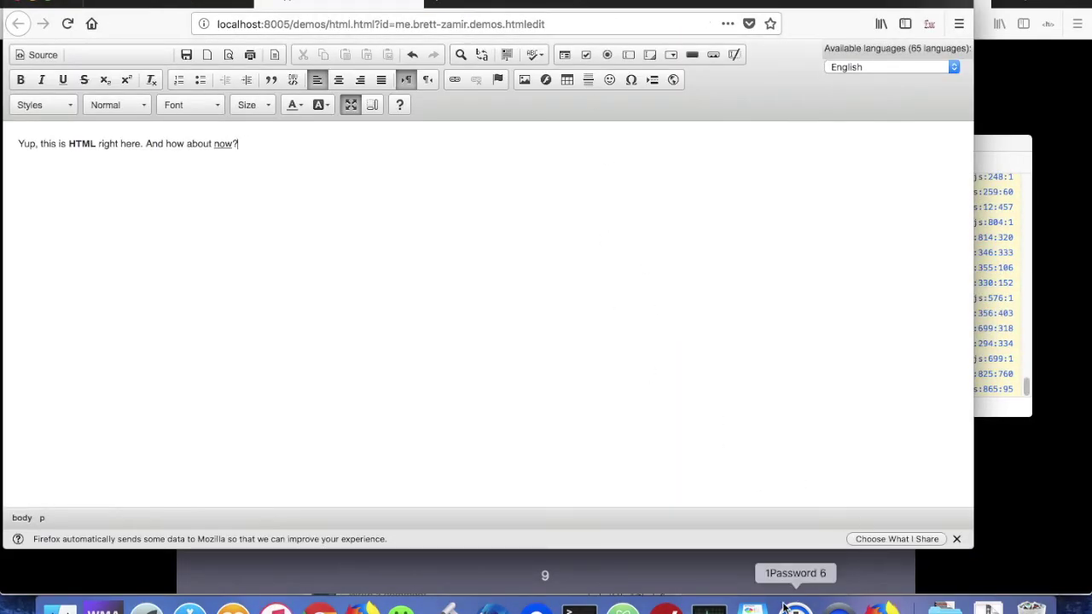
# Step: View the file selection slide in Keynote and return to the sample-test-files folder in Finder
pyautogui.click(751, 607)
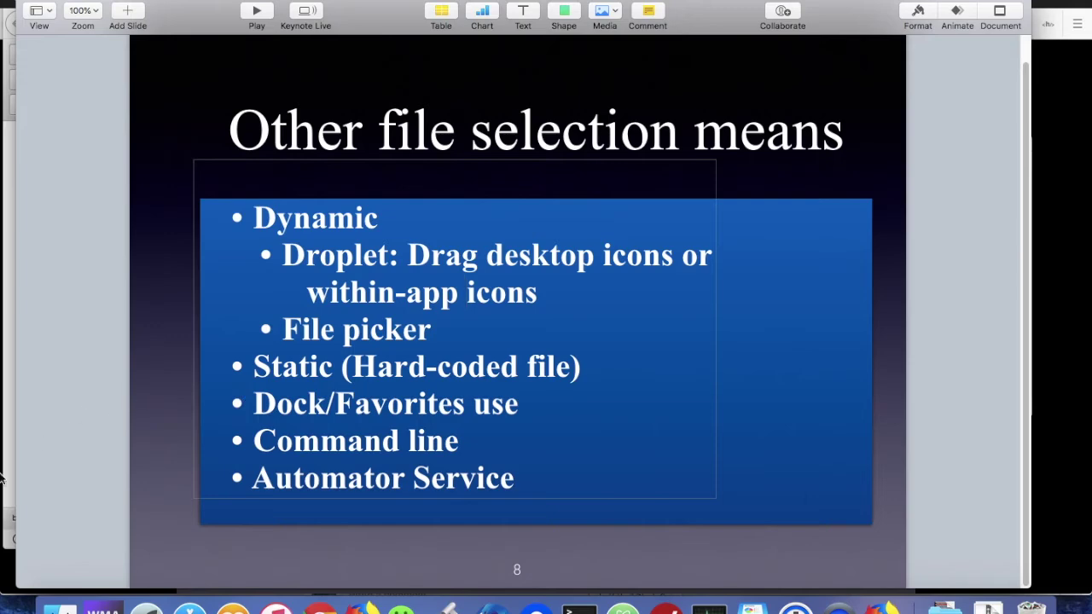
pyautogui.click(60, 608)
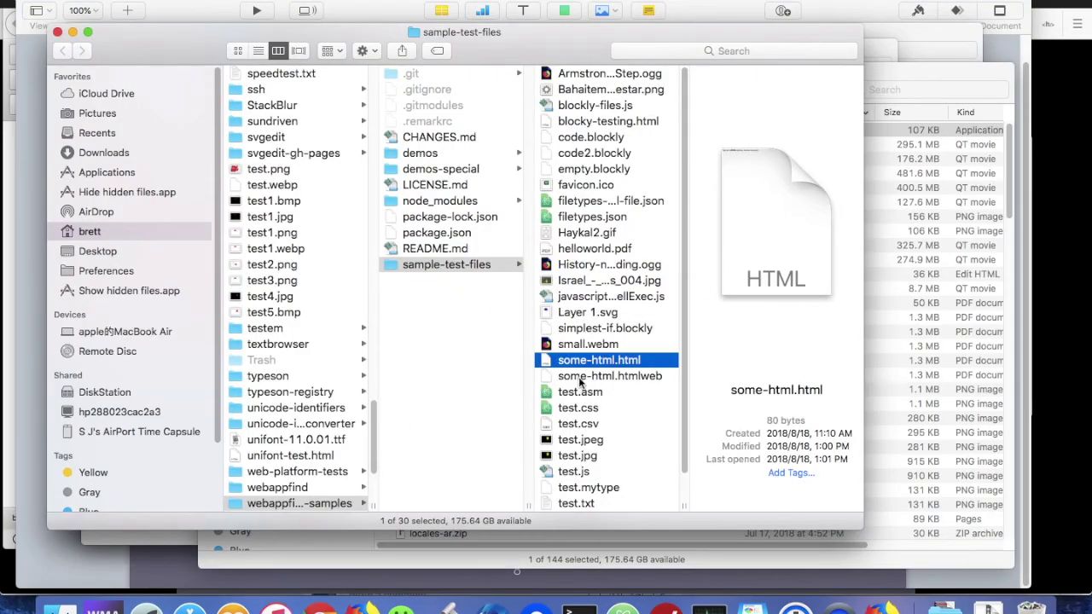
# Step: Open blocky-testing.html from sample-test-files in TextEdit
pyautogui.click(606, 124)
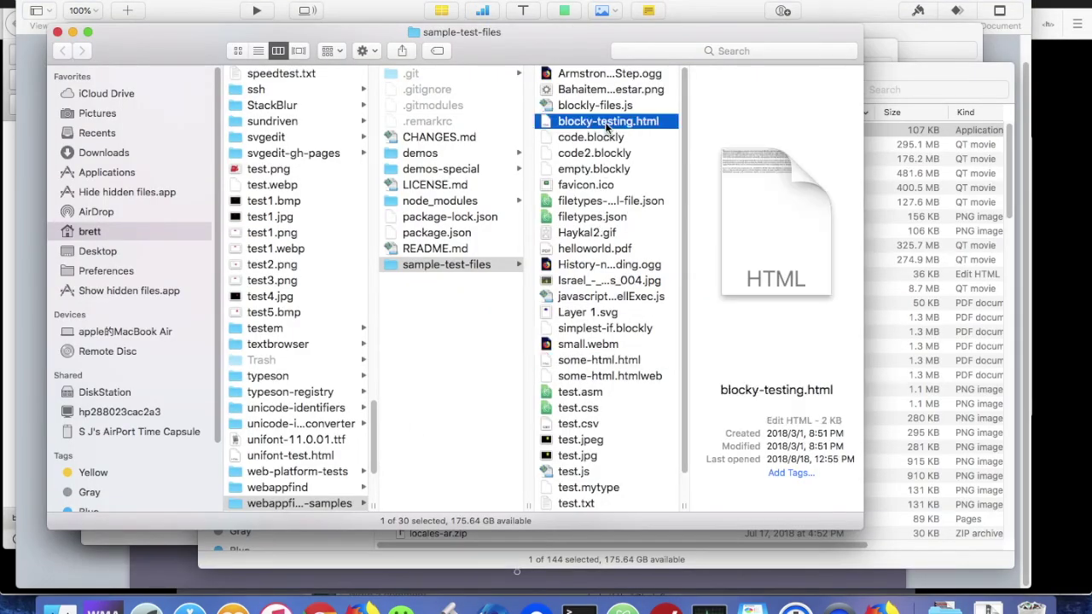
pyautogui.rightClick(606, 123)
pyautogui.moveTo(657, 144)
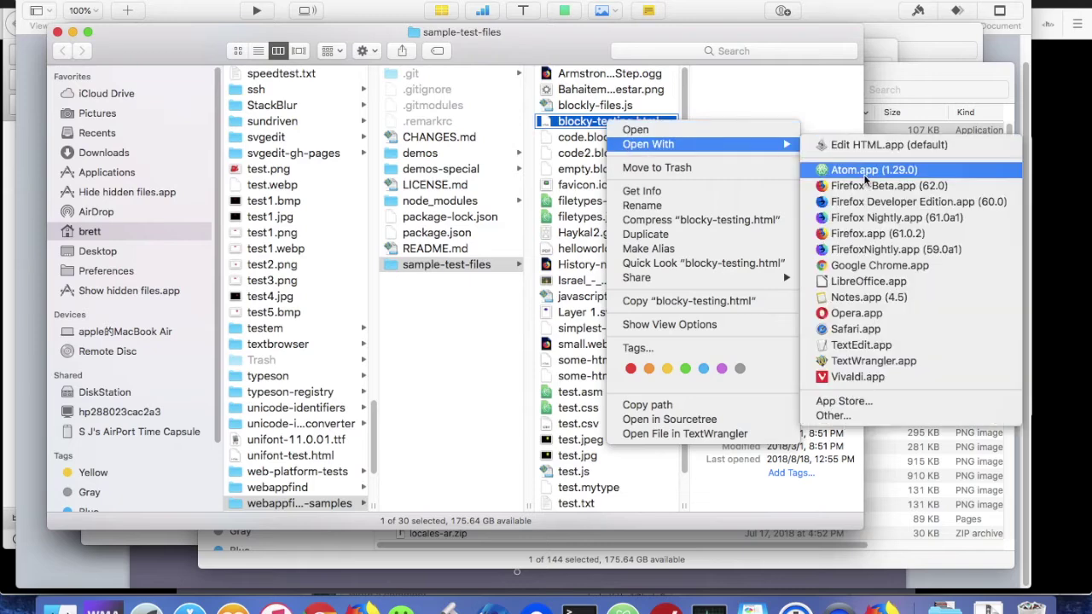
pyautogui.click(861, 345)
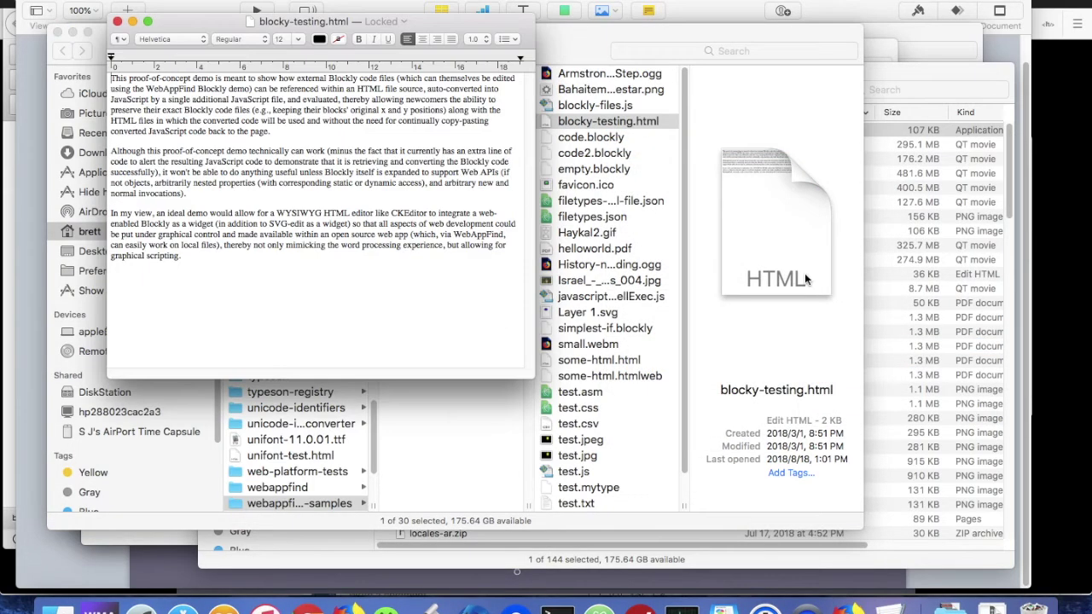
# Step: Open the blocky-testing.html document with the Edit HTML app in the Dock, using its file icon from the TextEdit window
pyautogui.click(887, 90)
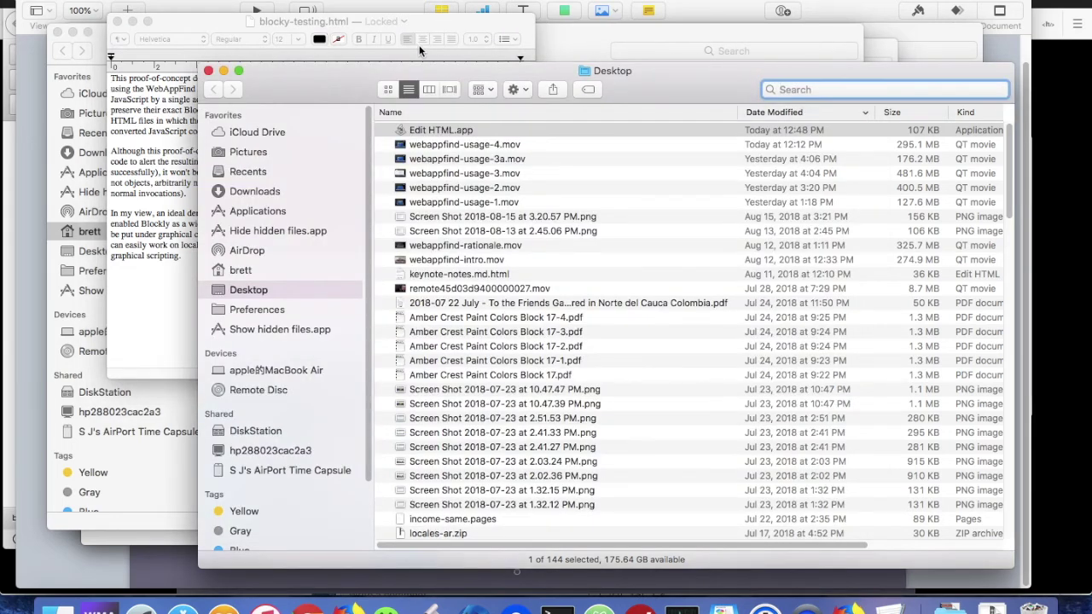
pyautogui.click(417, 48)
pyautogui.moveTo(250, 23); pyautogui.dragTo(428, 607)
pyautogui.click(271, 242)
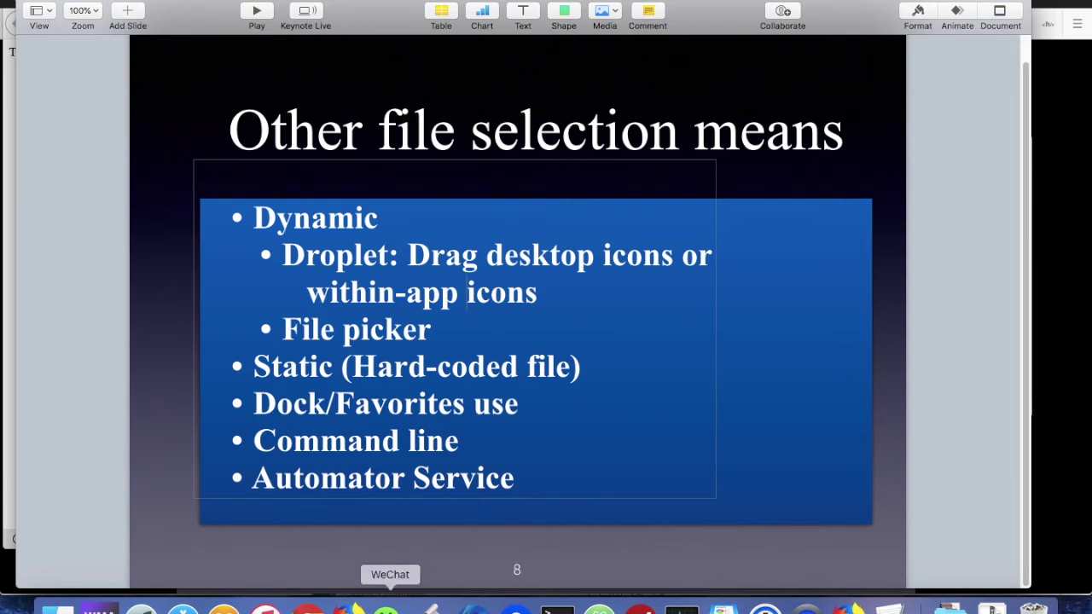
# Step: Switch to Firefox Beta, open the executable builder form, and prepopulate it with the site's recommended Edit SVG settings
pyautogui.click(349, 607)
pyautogui.click(849, 607)
pyautogui.click(927, 27)
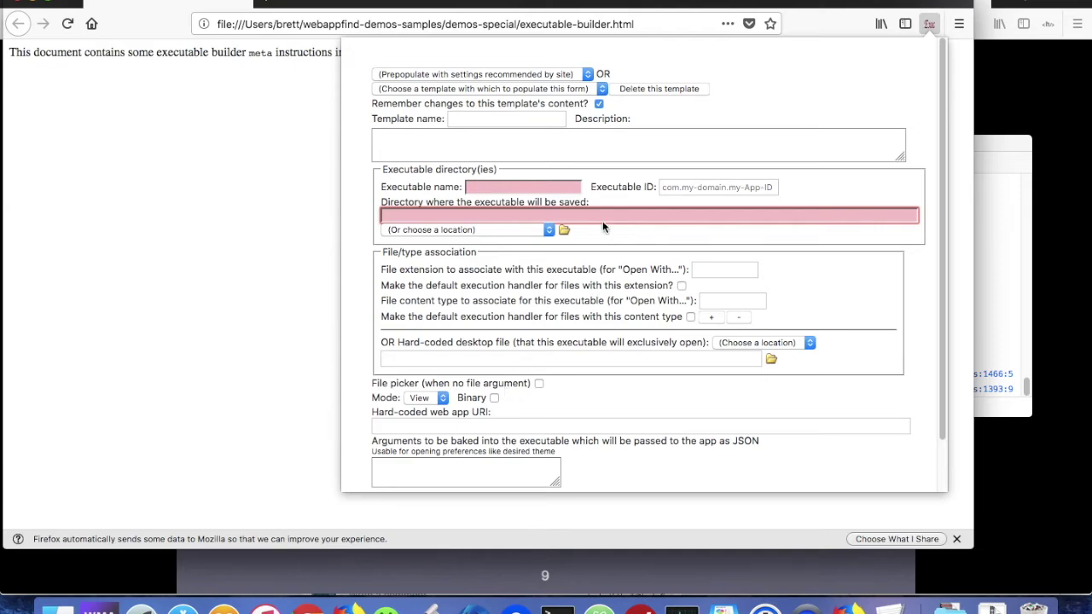
pyautogui.click(497, 77)
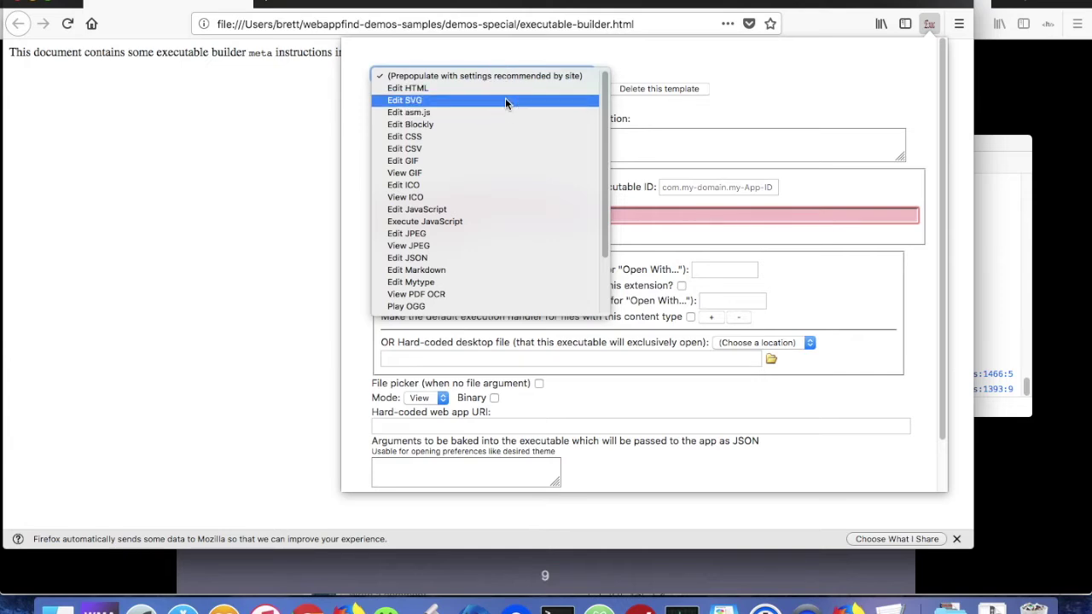
pyautogui.click(505, 101)
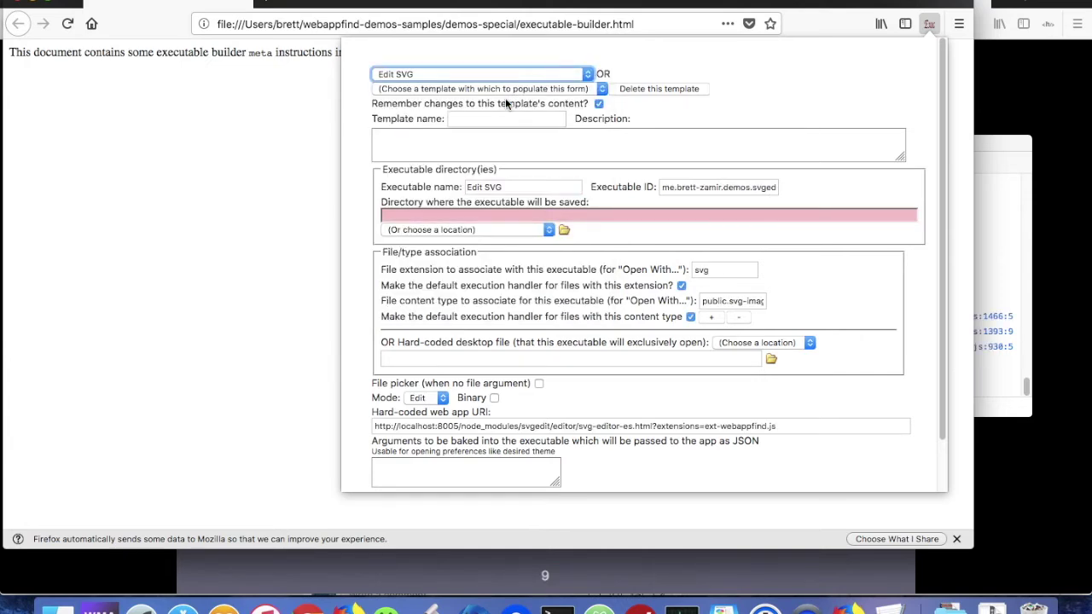
# Step: Create the Edit SVG executable on the Desktop with the file picker option enabled, and dismiss the file selection dialog
pyautogui.click(474, 231)
pyautogui.click(465, 254)
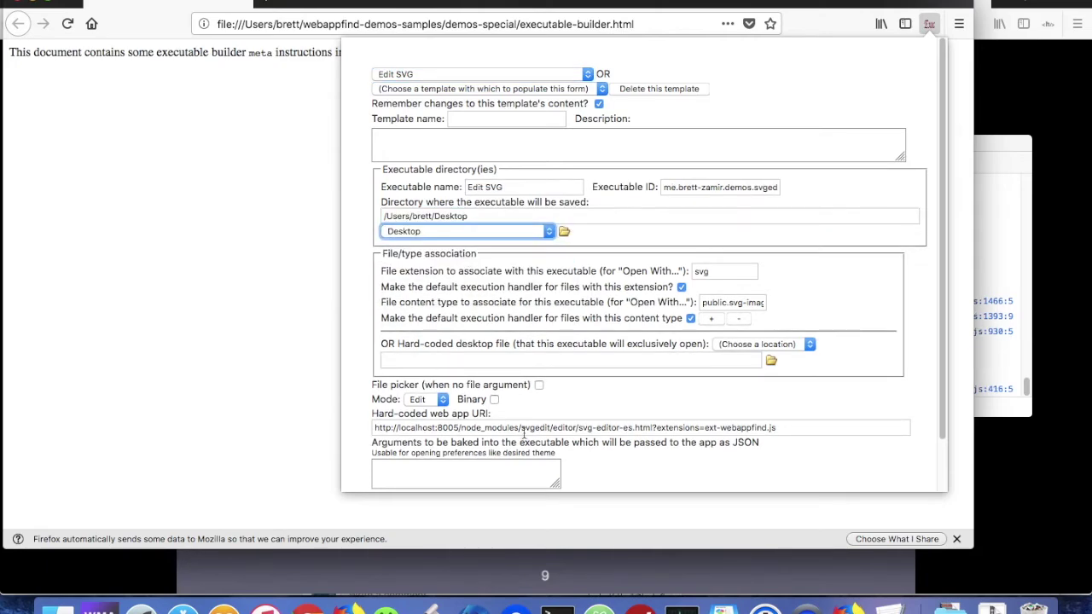
pyautogui.click(538, 330)
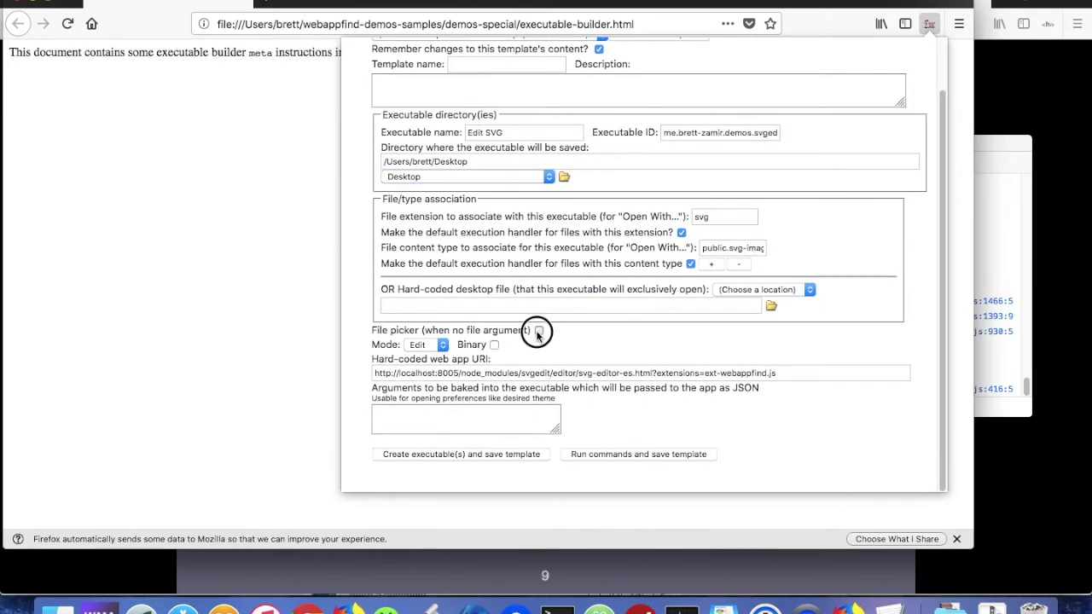
pyautogui.click(477, 453)
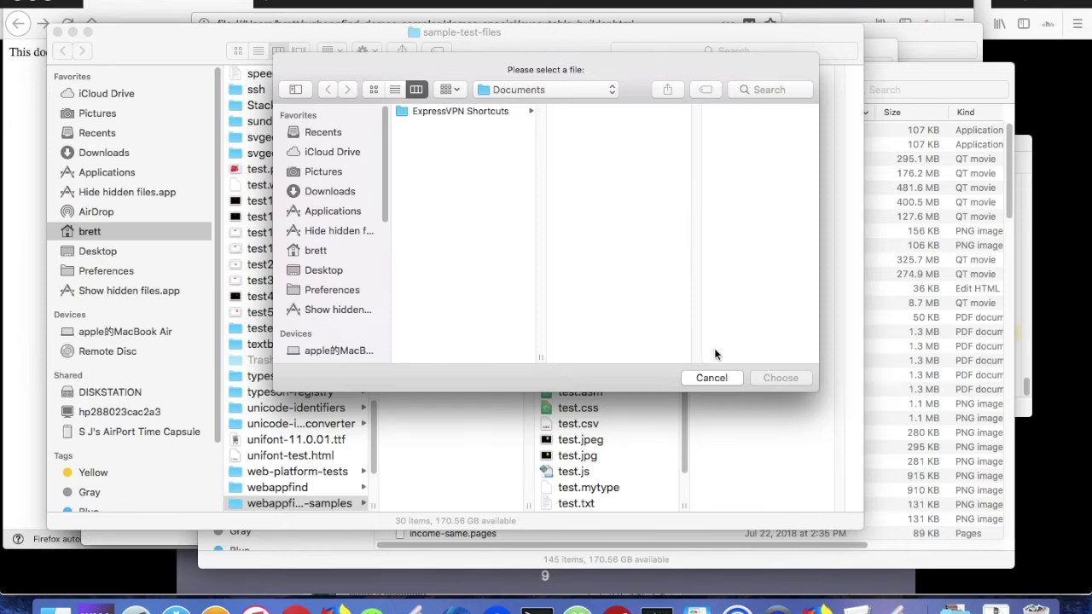
pyautogui.click(707, 381)
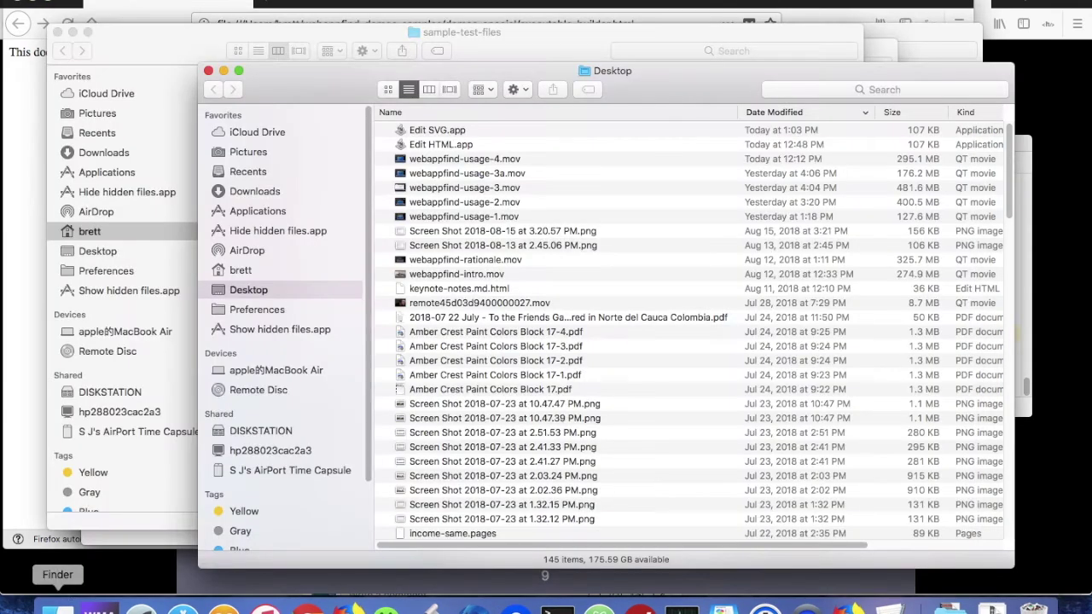
# Step: Launch Edit SVG.app from the Desktop folder in Finder, show the home folder in its file picker, and cancel the selection
pyautogui.click(6, 276)
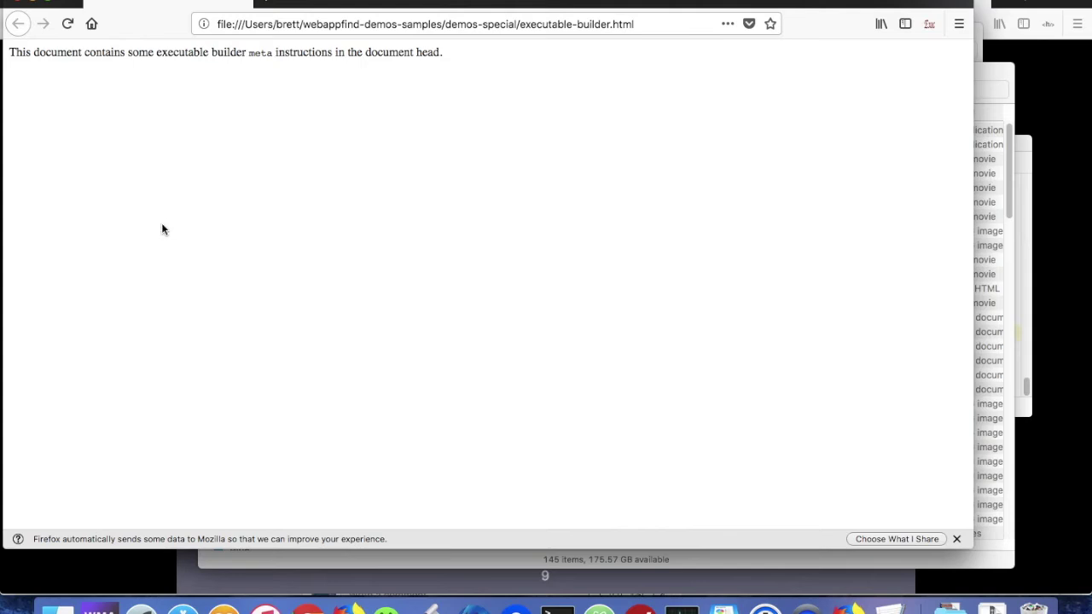
pyautogui.click(57, 608)
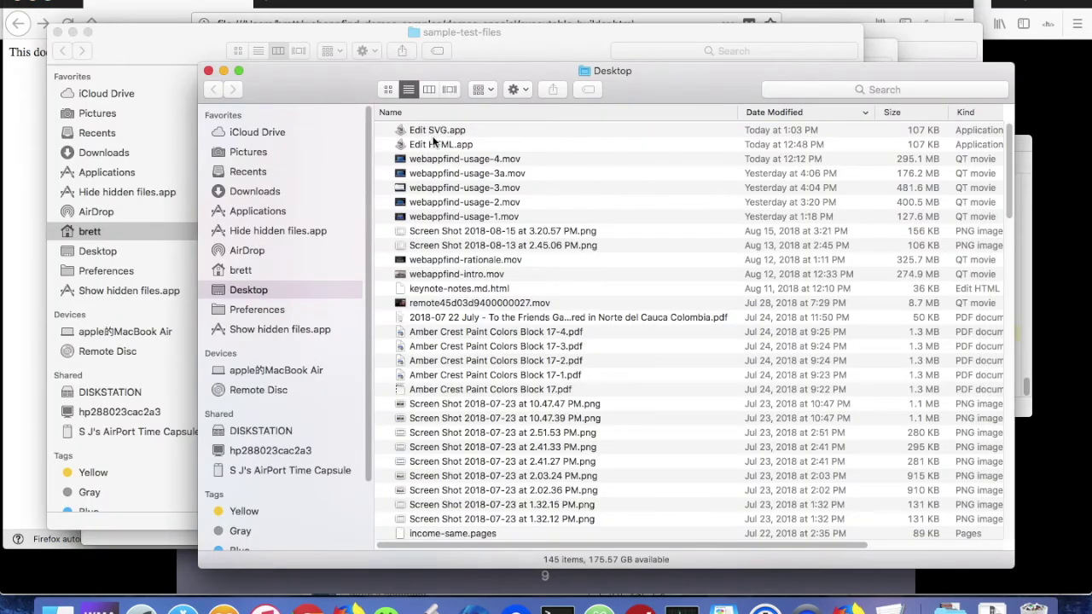
pyautogui.click(436, 132)
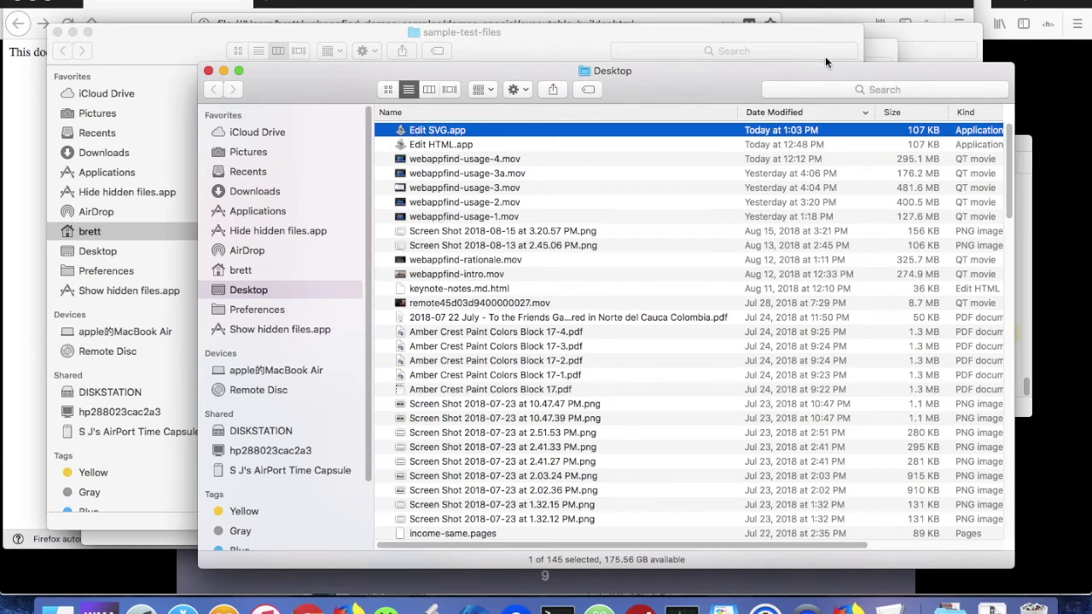
pyautogui.doubleClick(422, 130)
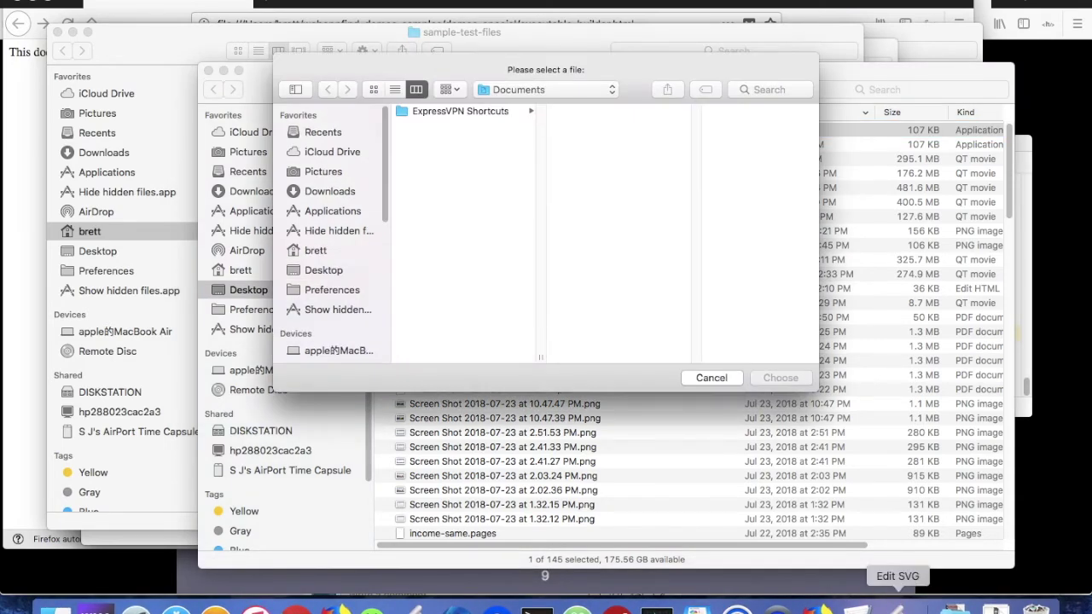
pyautogui.click(321, 251)
pyautogui.click(702, 383)
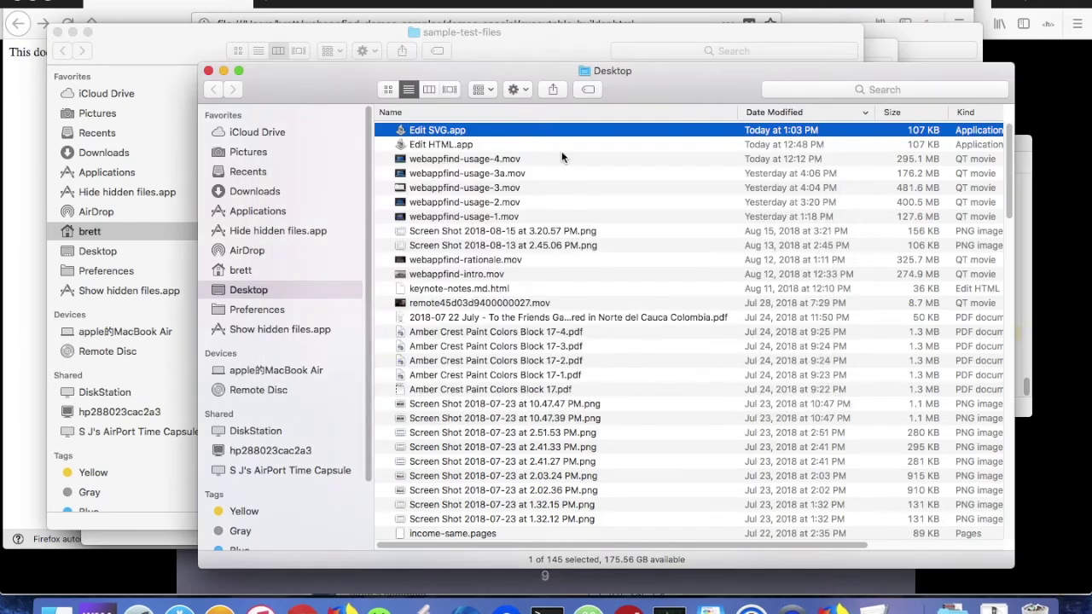
# Step: Add Edit SVG.app to the Dock, and close the Desktop, sample-test-files and chrome Finder windows
pyautogui.moveTo(417, 128); pyautogui.dragTo(863, 607)
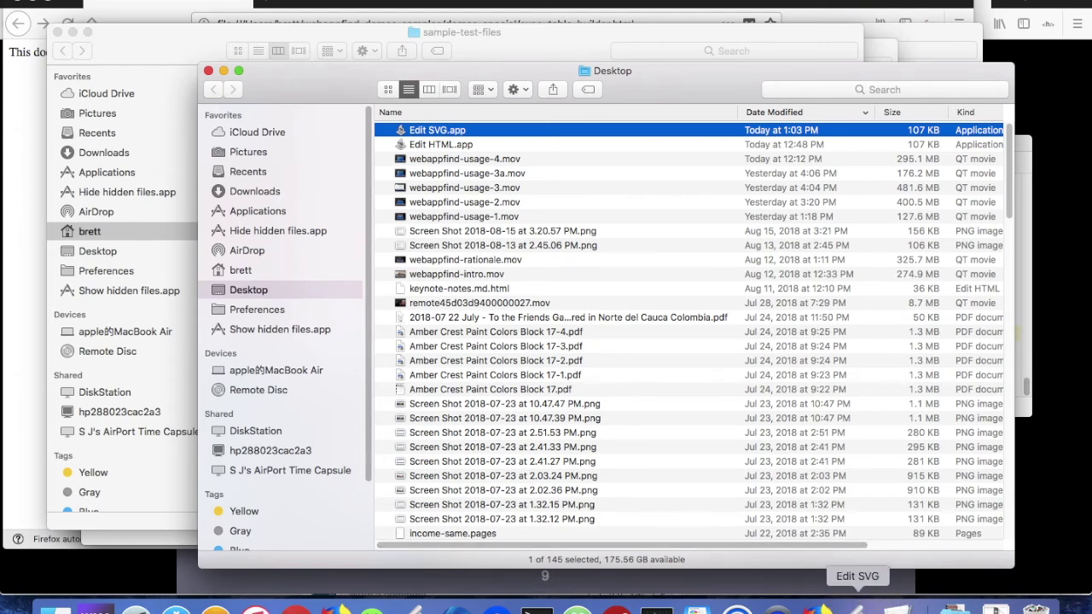
pyautogui.click(209, 71)
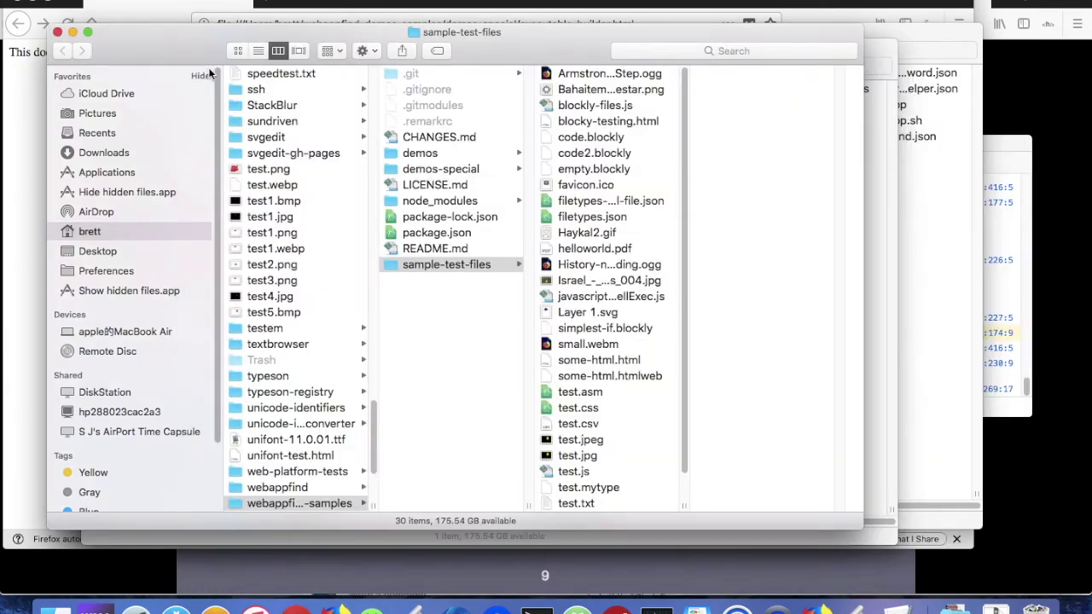
pyautogui.click(57, 33)
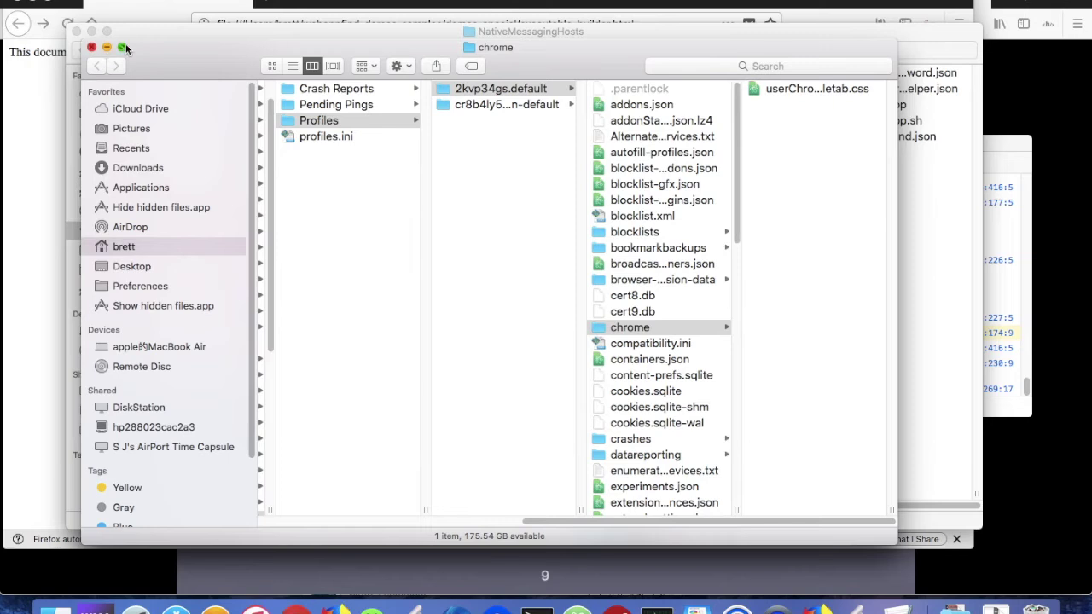
pyautogui.press('super+w')
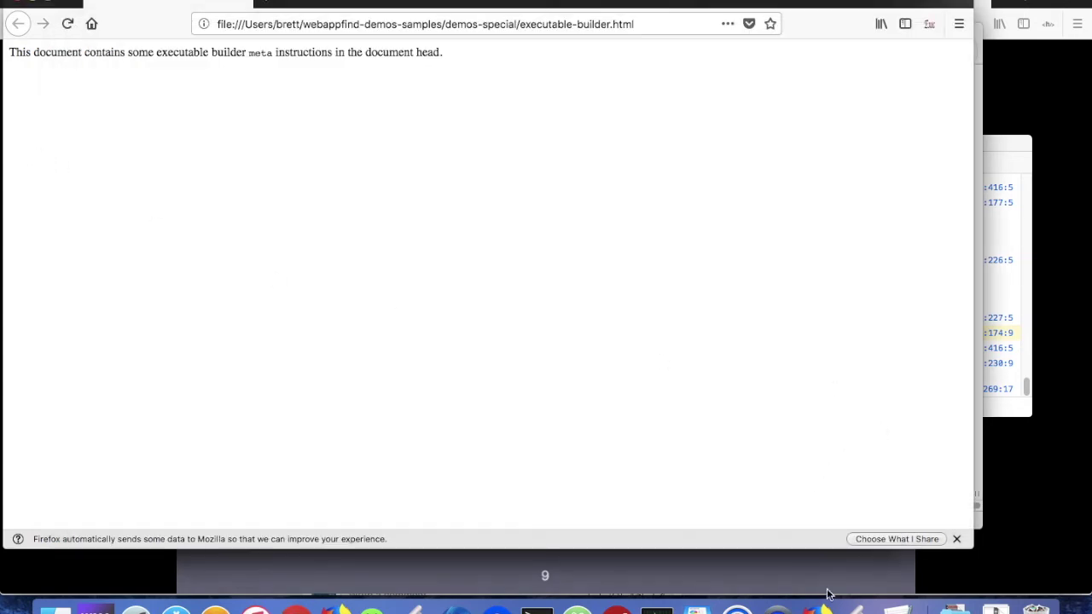
# Step: Launch Edit SVG from the Dock, choose Layer 1.svg from sample-test-files in its file picker, and view the drawing in Firefox Beta
pyautogui.click(857, 607)
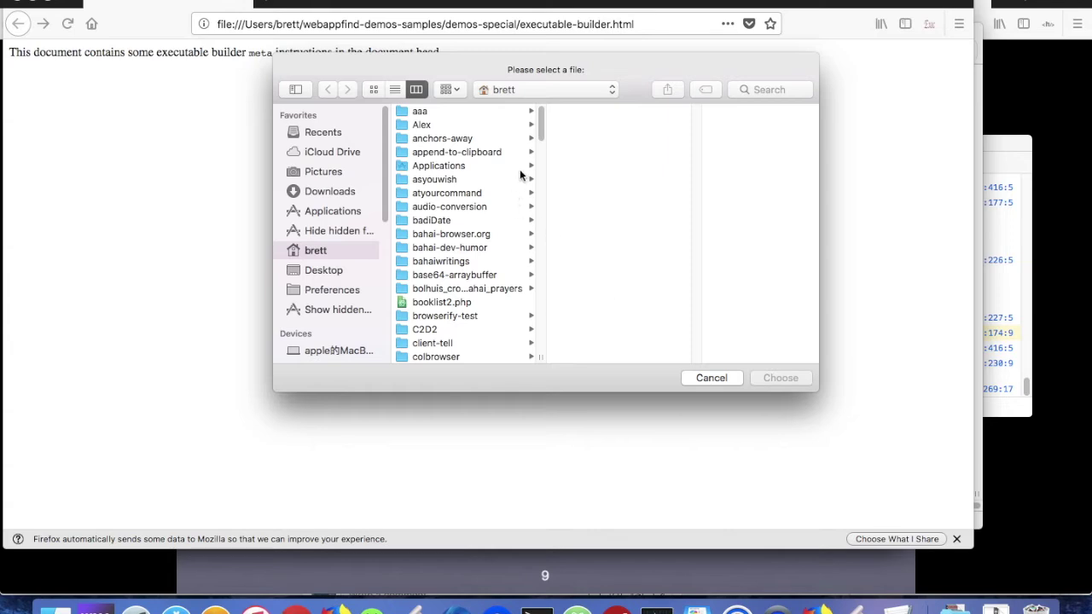
pyautogui.moveTo(542, 125); pyautogui.dragTo(534, 335)
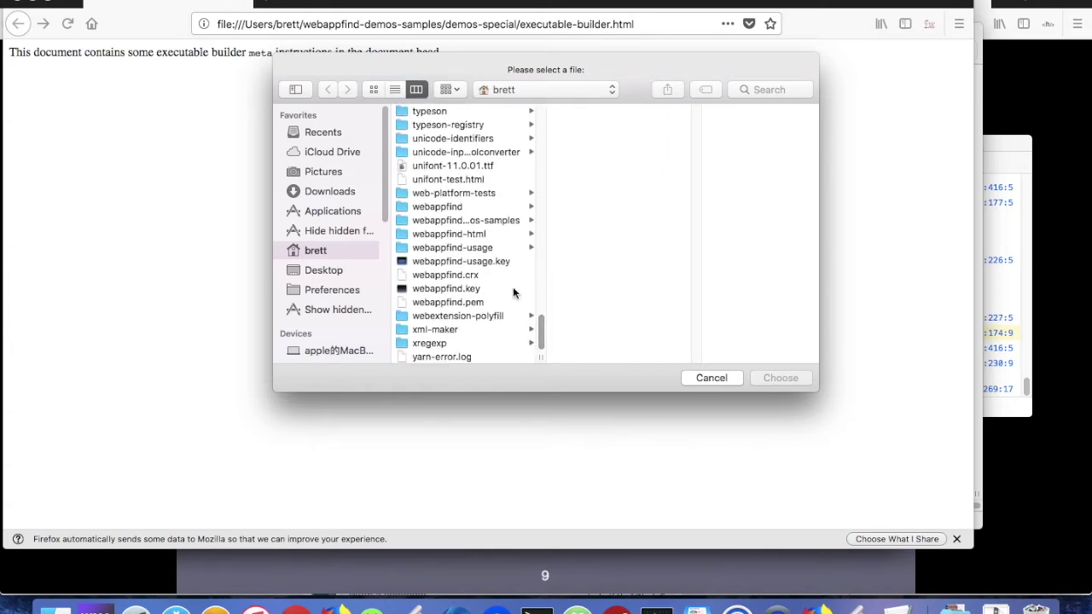
pyautogui.click(439, 208)
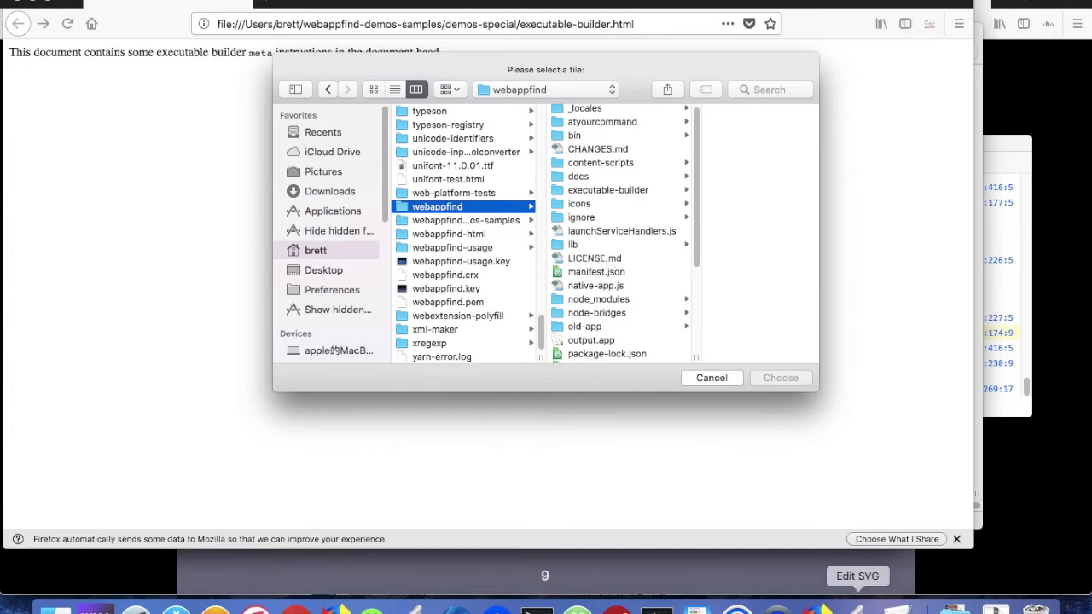
pyautogui.moveTo(694, 236); pyautogui.dragTo(419, 214)
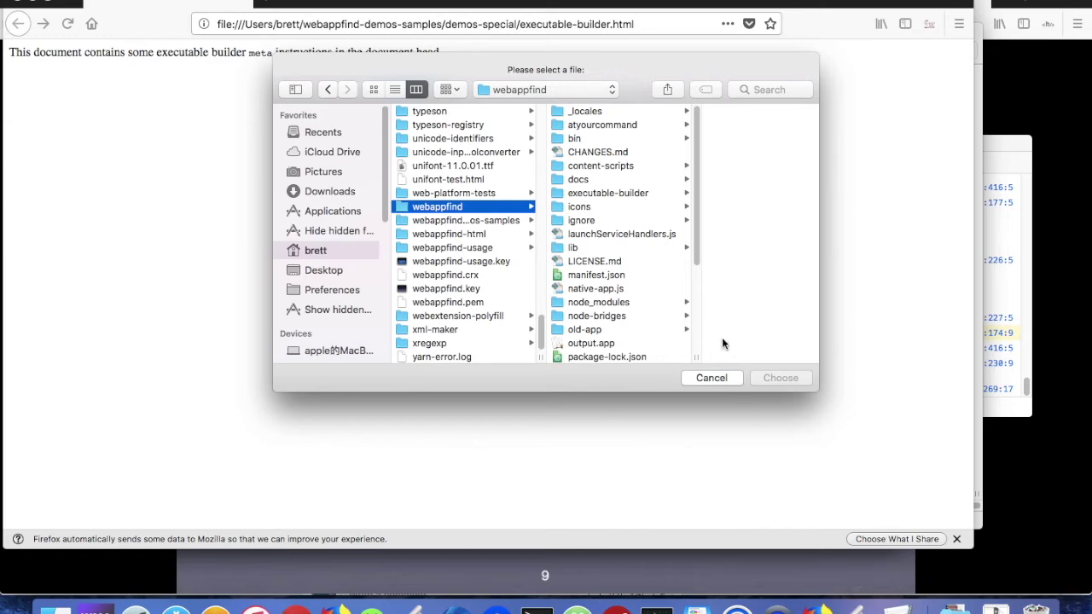
pyautogui.scroll(-5, 696, 274)
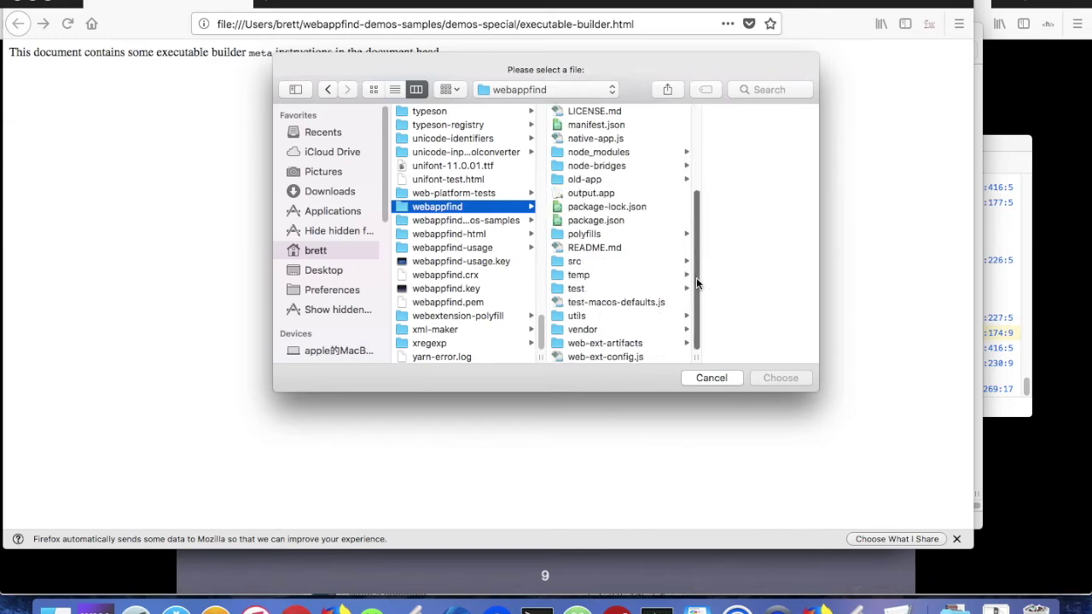
pyautogui.click(469, 220)
pyautogui.click(582, 224)
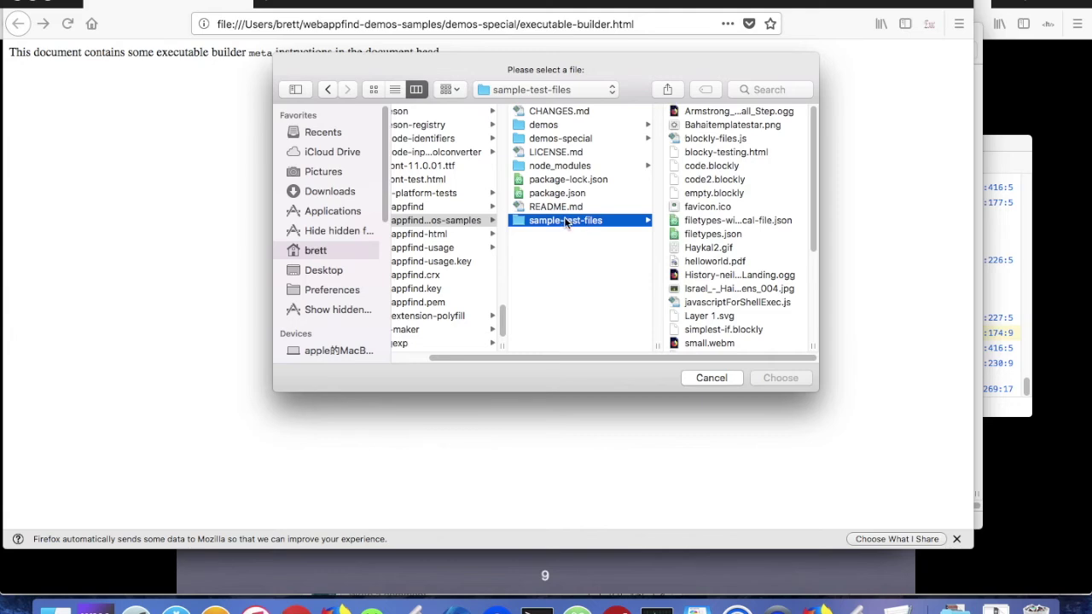
pyautogui.scroll(-3, 781, 247)
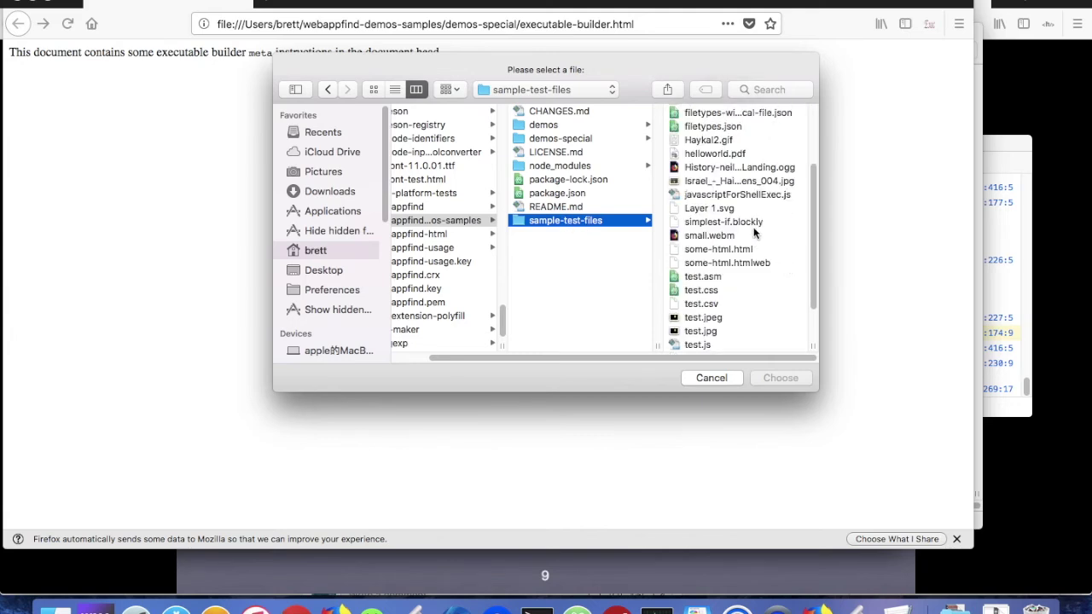
pyautogui.click(725, 208)
pyautogui.click(816, 608)
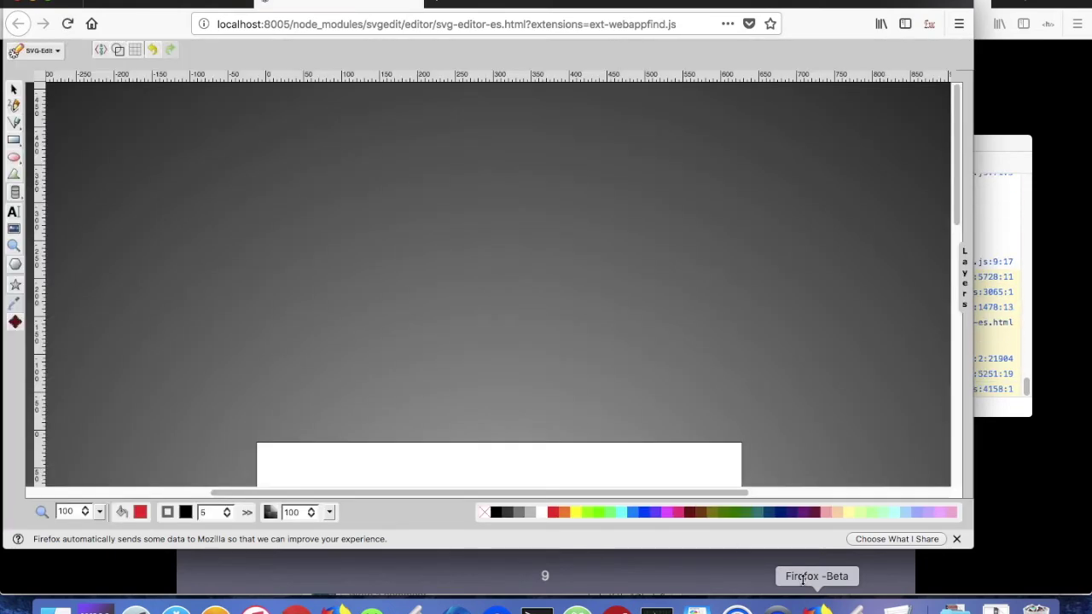
pyautogui.scroll(-5, 586, 364)
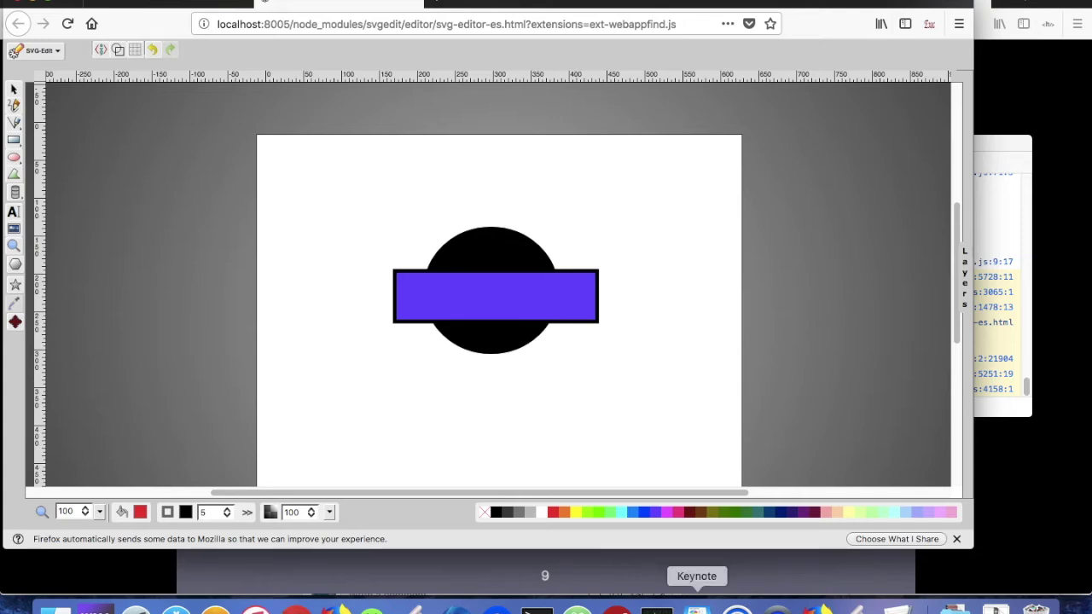
# Step: Review the "Other file selection means" slide in Keynote, and switch back to the sample-test-files folder in Finder
pyautogui.click(696, 609)
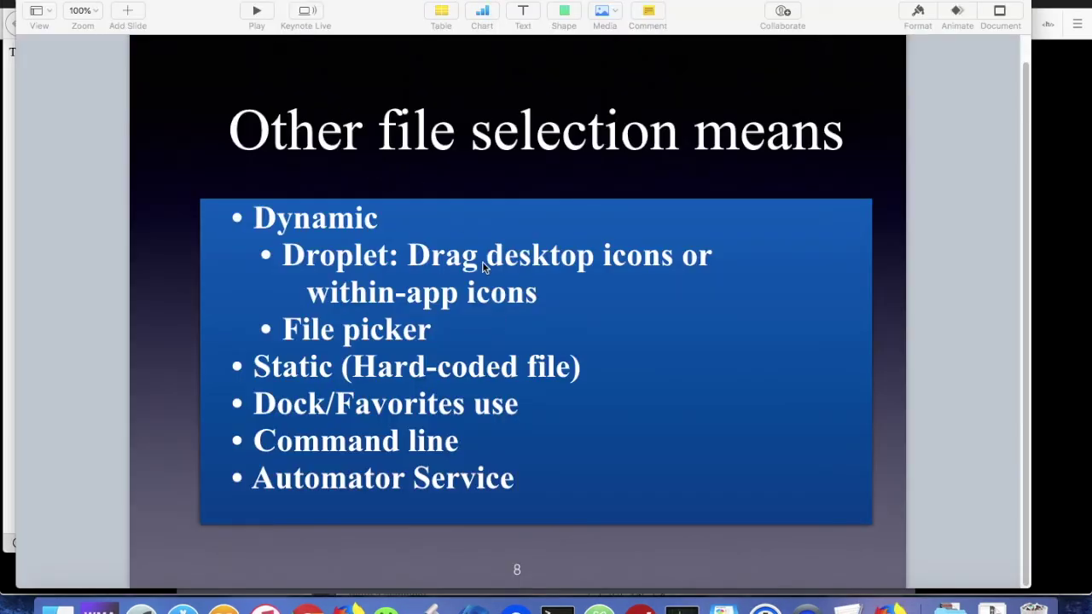
pyautogui.click(404, 232)
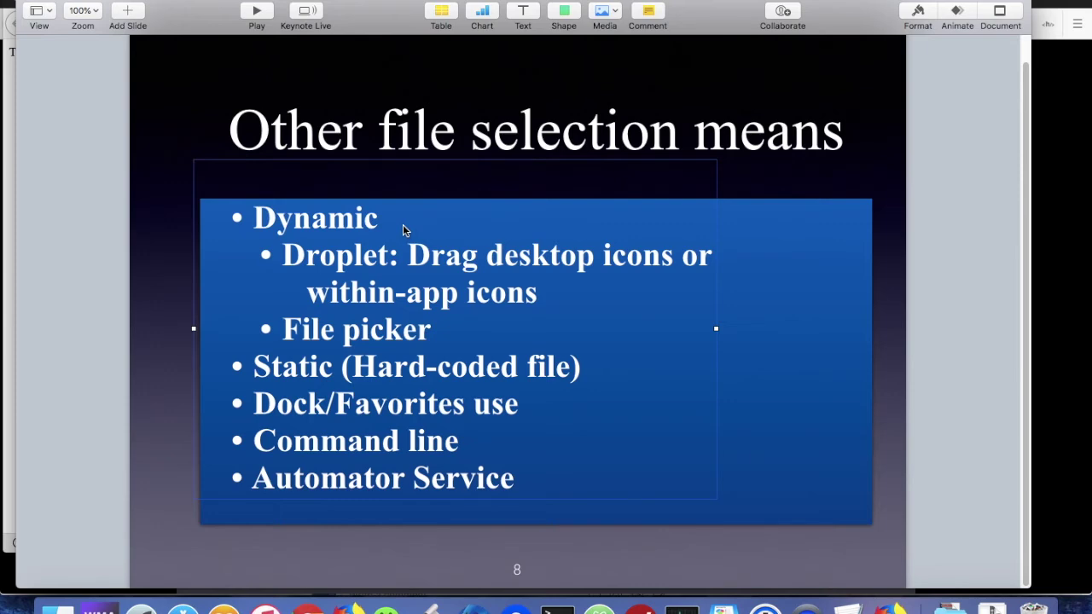
pyautogui.press('super+Tab')
pyautogui.press('super+Tab')
pyautogui.press('super+Tab')
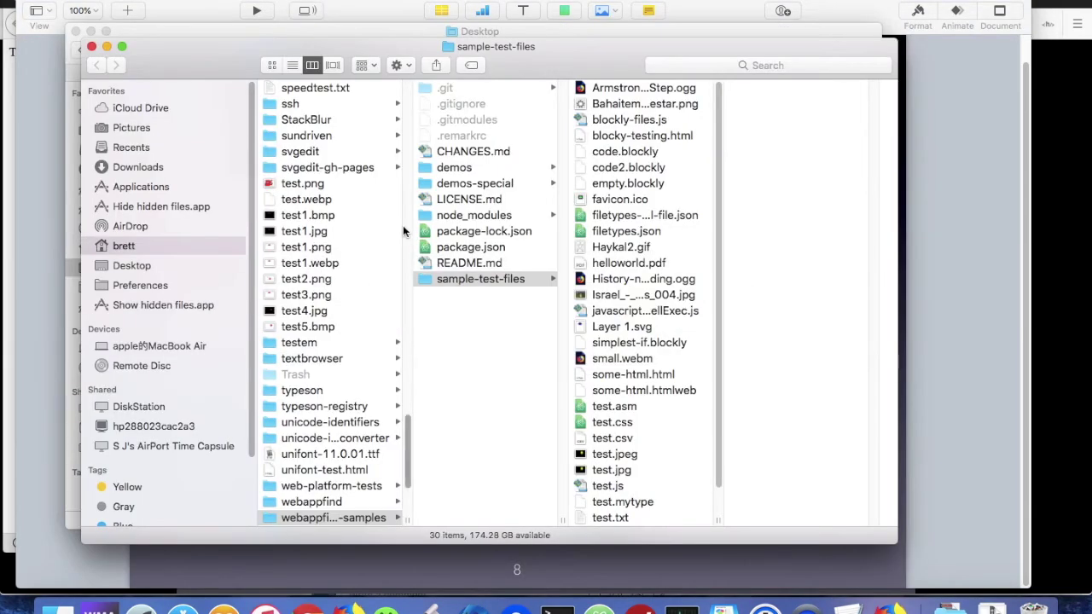
# Step: Copy the path of some-html.html from the sample-test-files folder
pyautogui.scroll(-2, 646, 394)
pyautogui.click(625, 351)
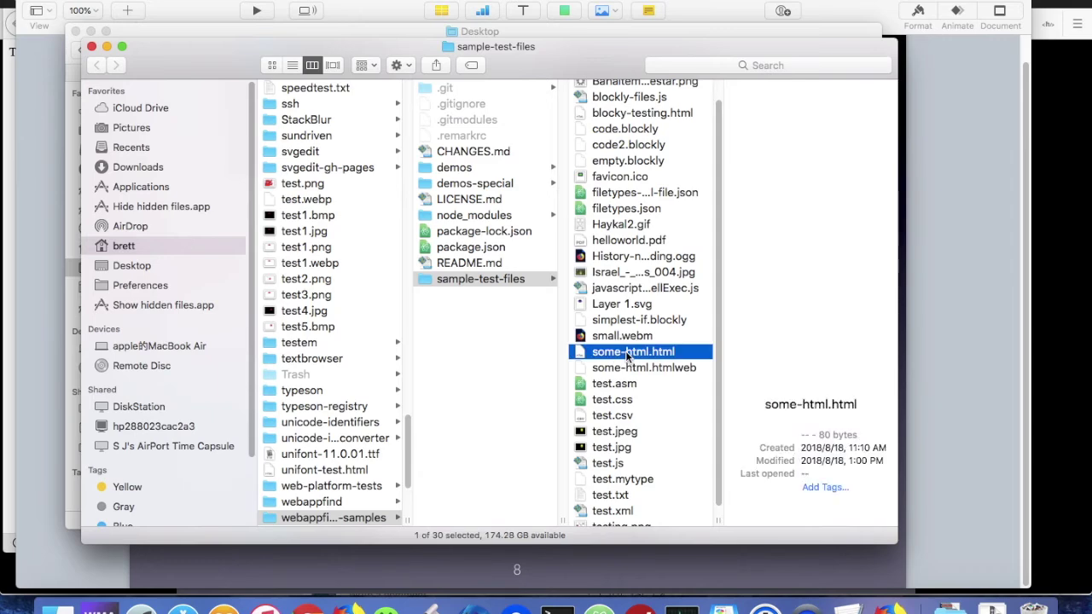
pyautogui.rightClick(623, 351)
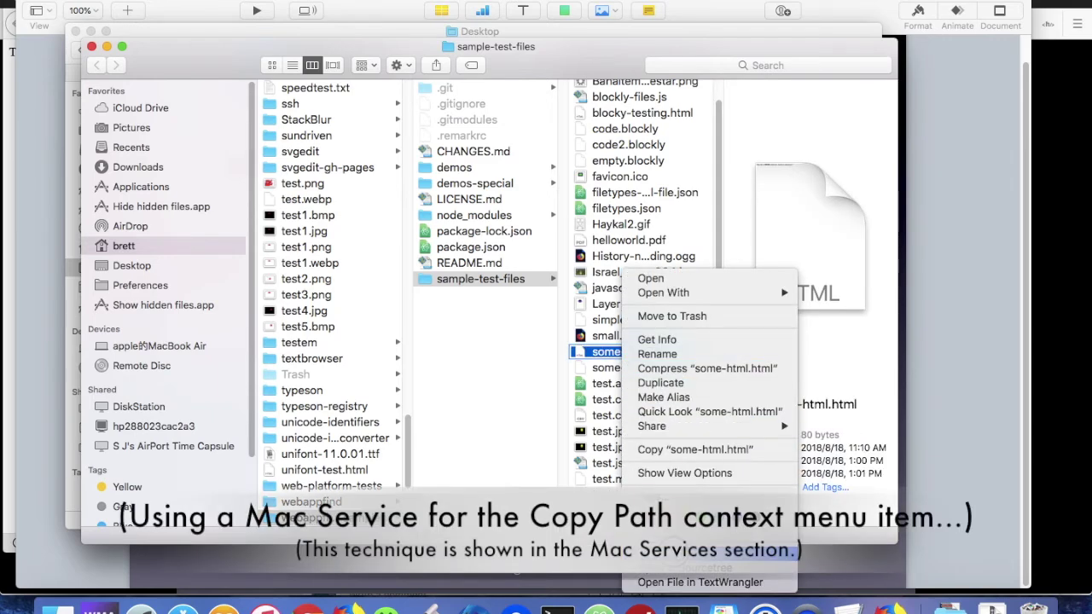
pyautogui.click(750, 553)
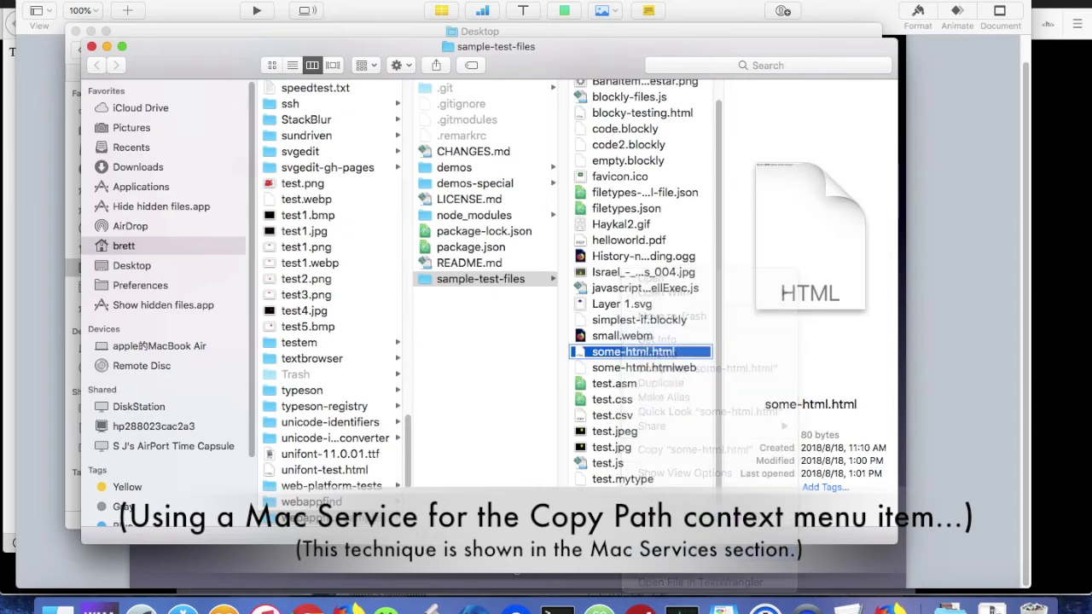
# Step: Switch to Firefox Beta, open the executable builder add-on, and prepopulate its form with the site's recommended Edit HTML settings
pyautogui.press('super+Tab')
pyautogui.press('super+Tab')
pyautogui.press('super+Tab')
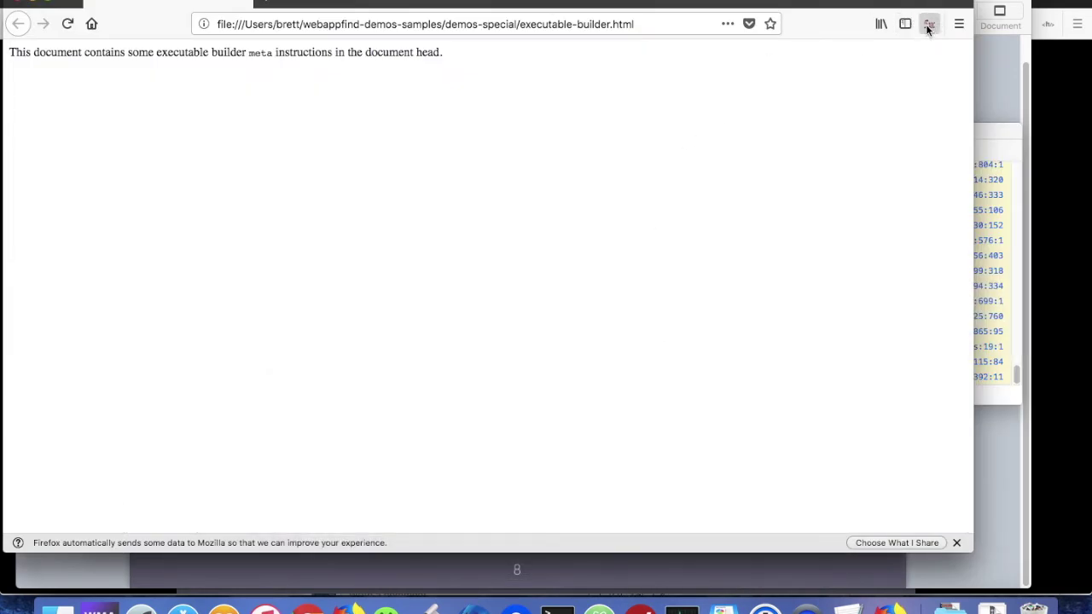
pyautogui.click(927, 23)
pyautogui.click(448, 75)
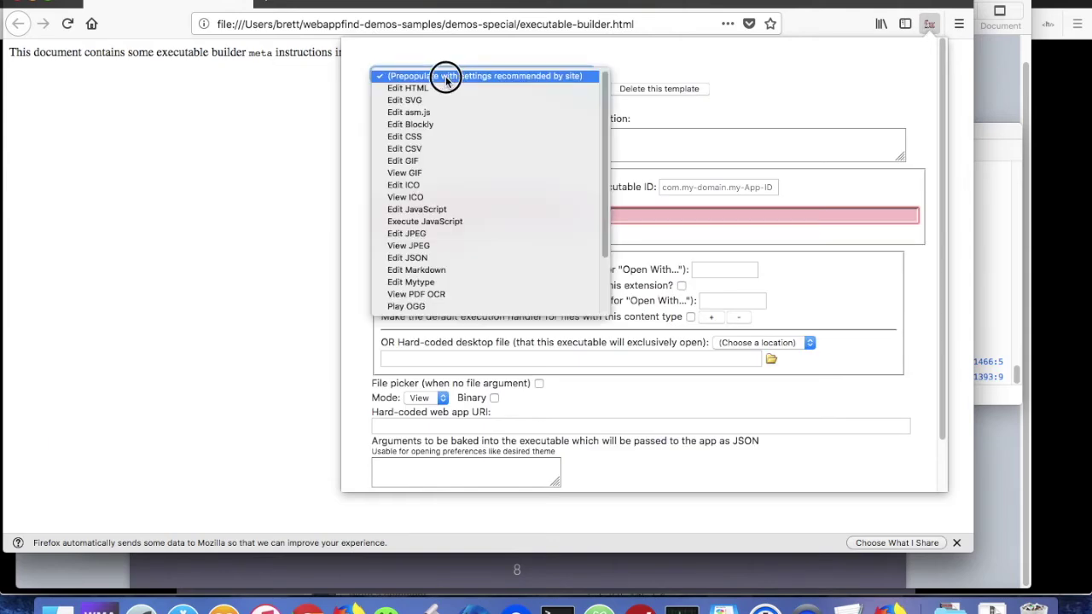
pyautogui.click(447, 89)
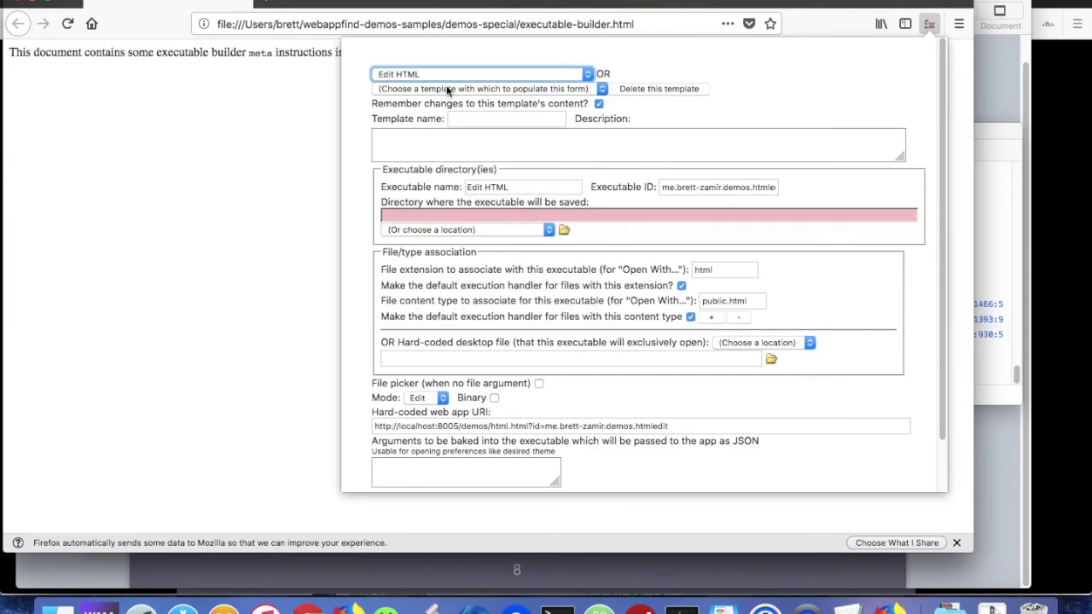
# Step: Rename the executable Edit My HTML File and change the last part of its executable ID to myhtmlfile
pyautogui.click(568, 188)
pyautogui.click(486, 187)
pyautogui.write('My HTML F')
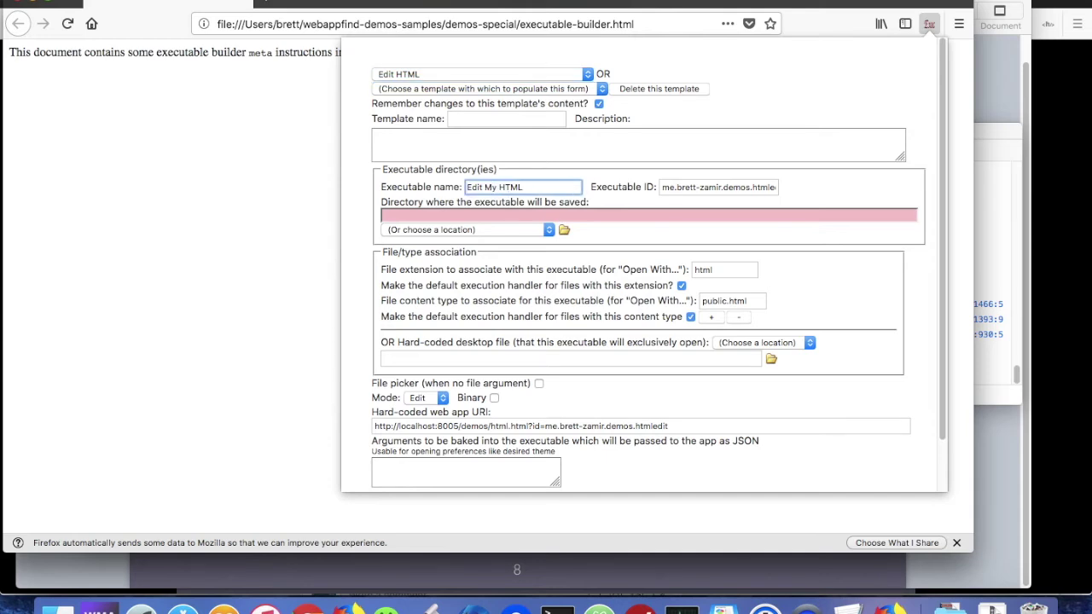
pyautogui.write('ile')
pyautogui.press('Tab')
pyautogui.press('Right')
pyautogui.hotkey('alt', 'shift', 'Left')
pyautogui.write('myhtmlfile')
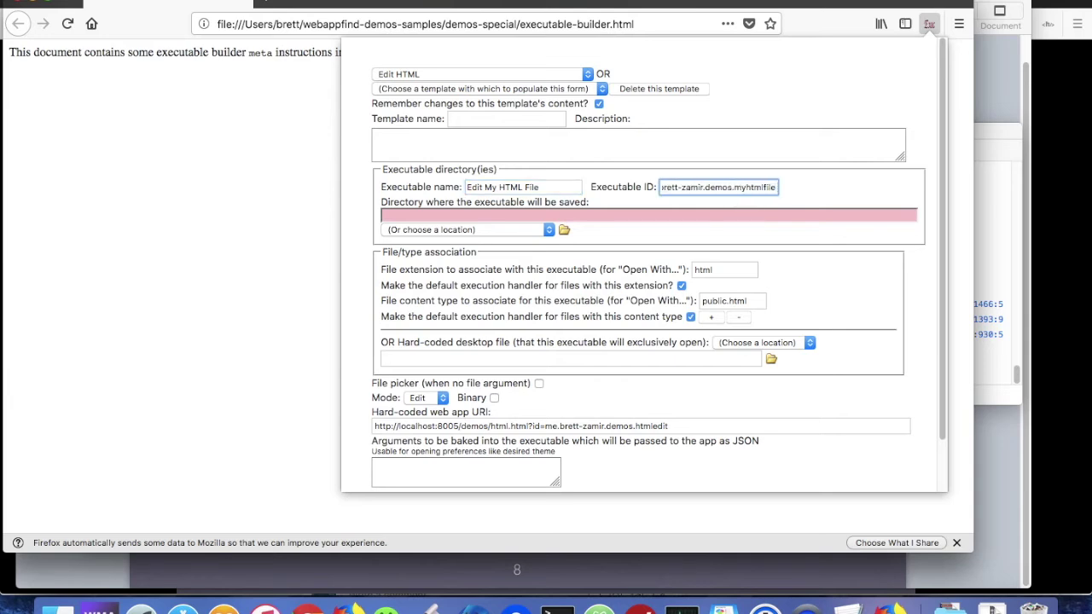
pyautogui.press('Tab')
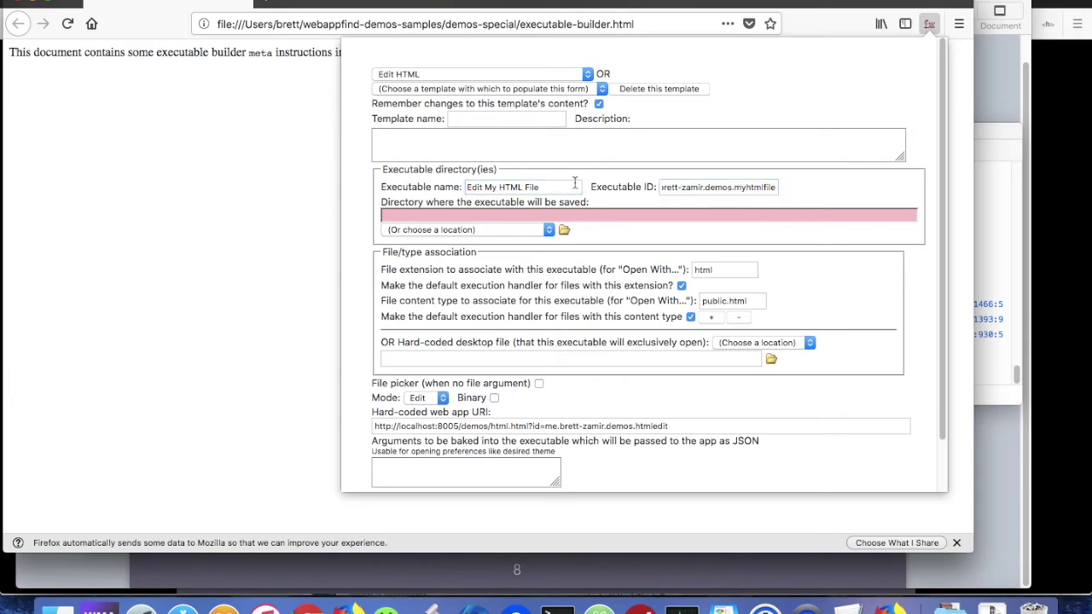
# Step: Set the Desktop as the directory where the executable is saved
pyautogui.click(448, 229)
pyautogui.press('Escape')
pyautogui.press('Down')
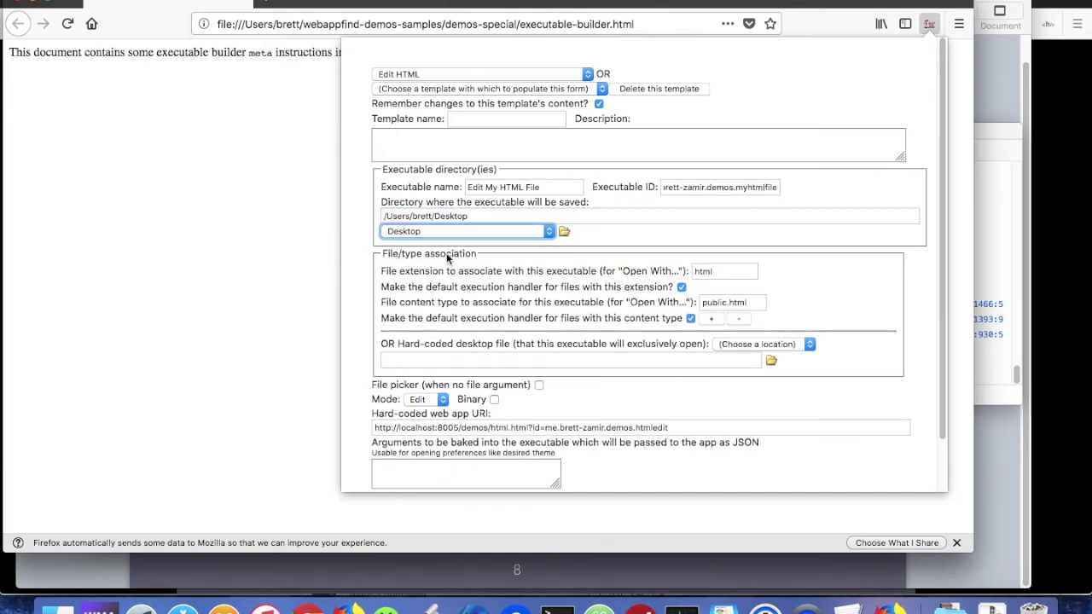
# Step: Clear the html file extension and public.html content type, and disable both default execution handler options
pyautogui.press('Tab')
pyautogui.press('BackSpace')
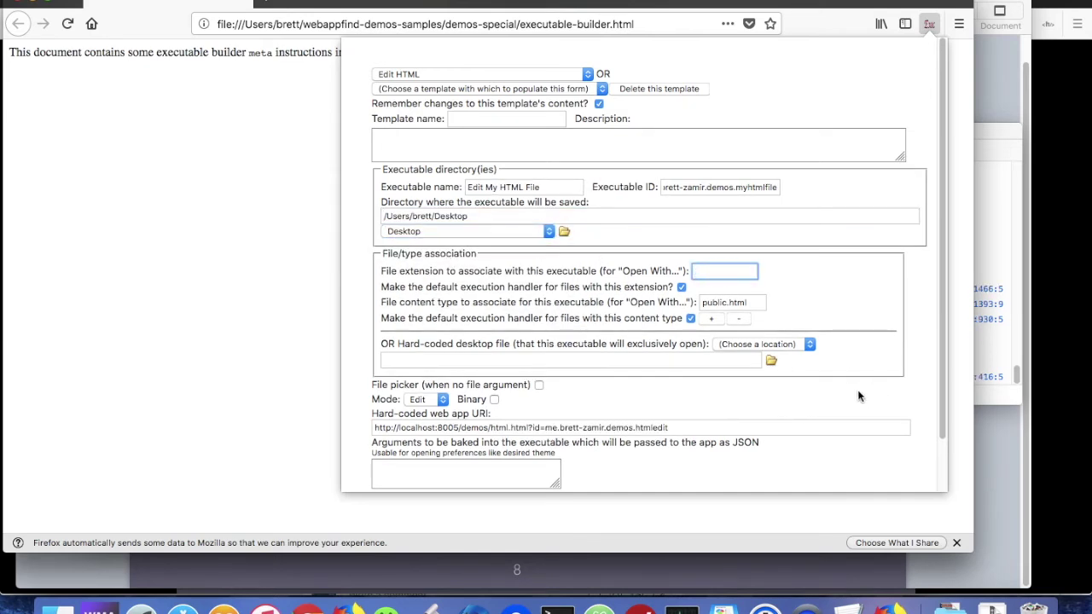
pyautogui.press('Tab')
pyautogui.press('BackSpace')
pyautogui.click(680, 287)
pyautogui.click(689, 318)
# Step: Enter the copied path of sample-test-files/some-html.html as the hard-coded desktop file the executable exclusively opens
pyautogui.click(584, 358)
pyautogui.write('/Users/brett/webappfind-demos-samples/sample-test-files/some-html.html')
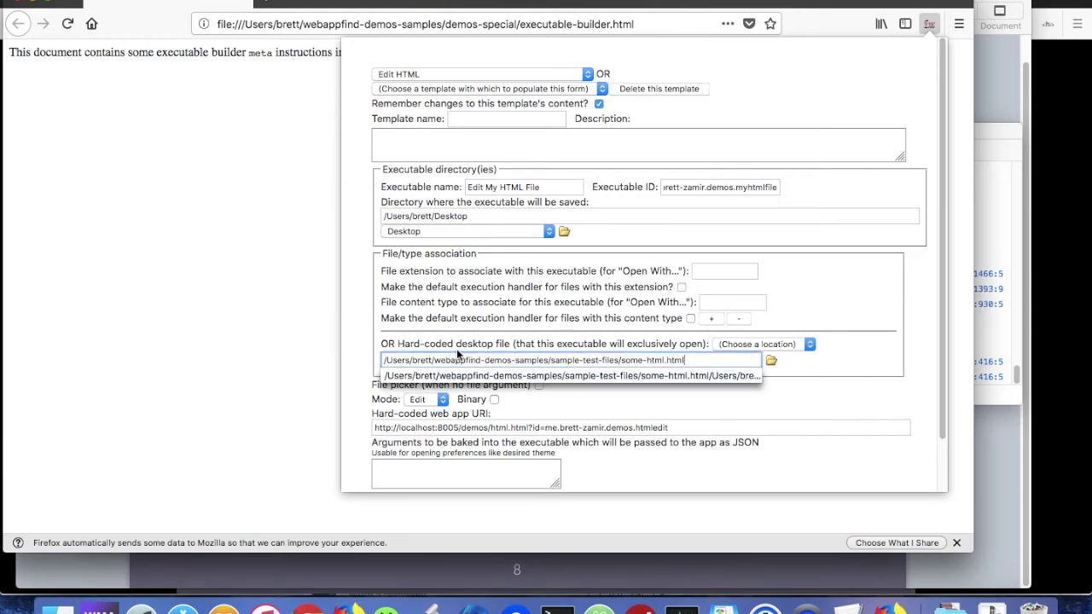
pyautogui.click(563, 359)
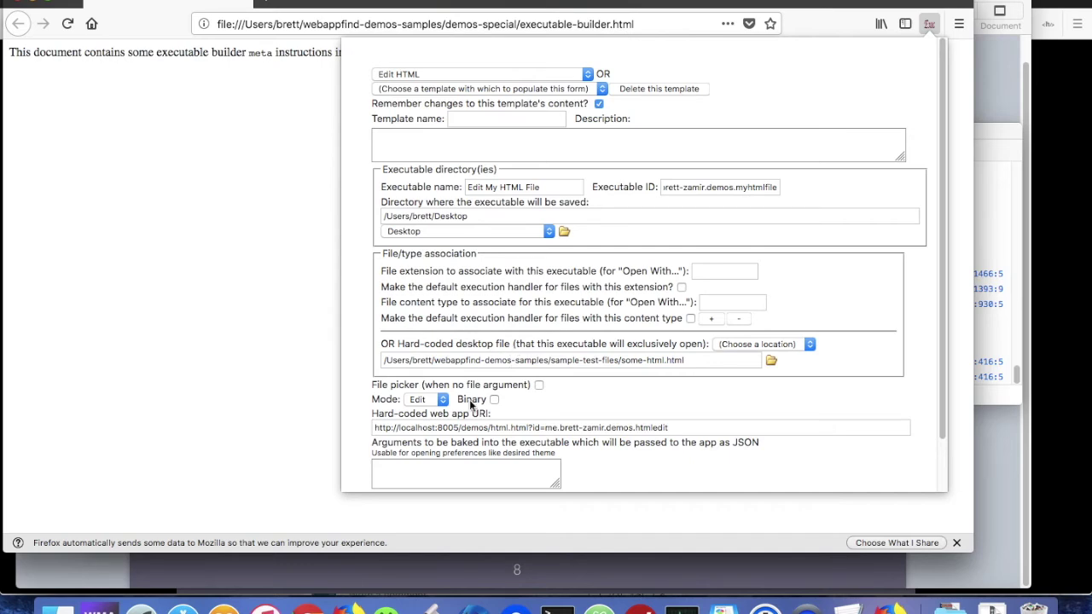
# Step: Check the hard-coded web app URI and file path, create the executable and save its template, and dismiss the error dialog
pyautogui.scroll(-2, 463, 399)
pyautogui.click(506, 373)
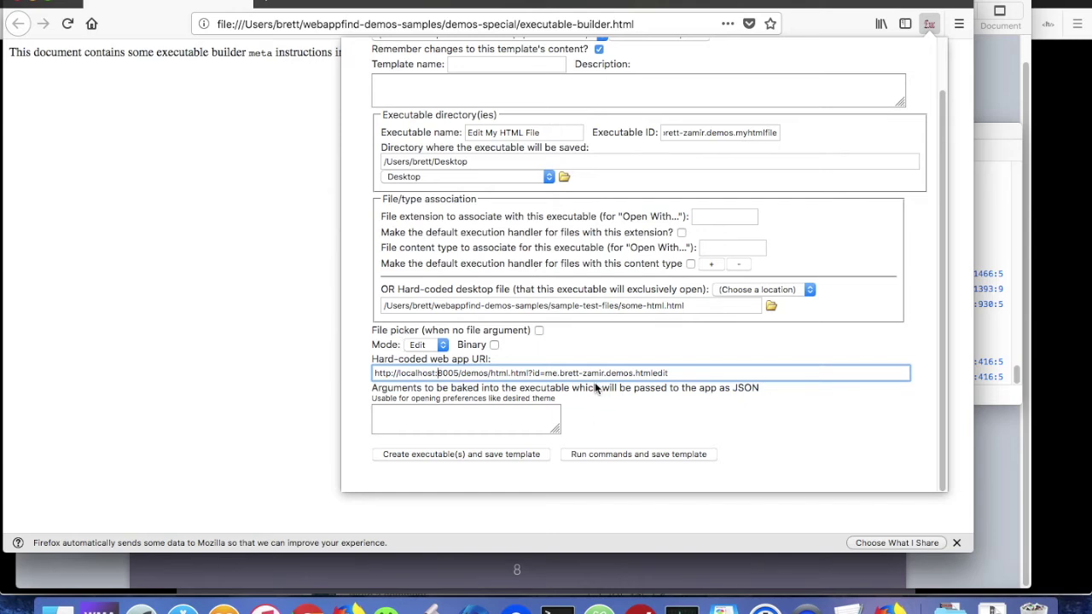
pyautogui.click(574, 305)
pyautogui.click(450, 453)
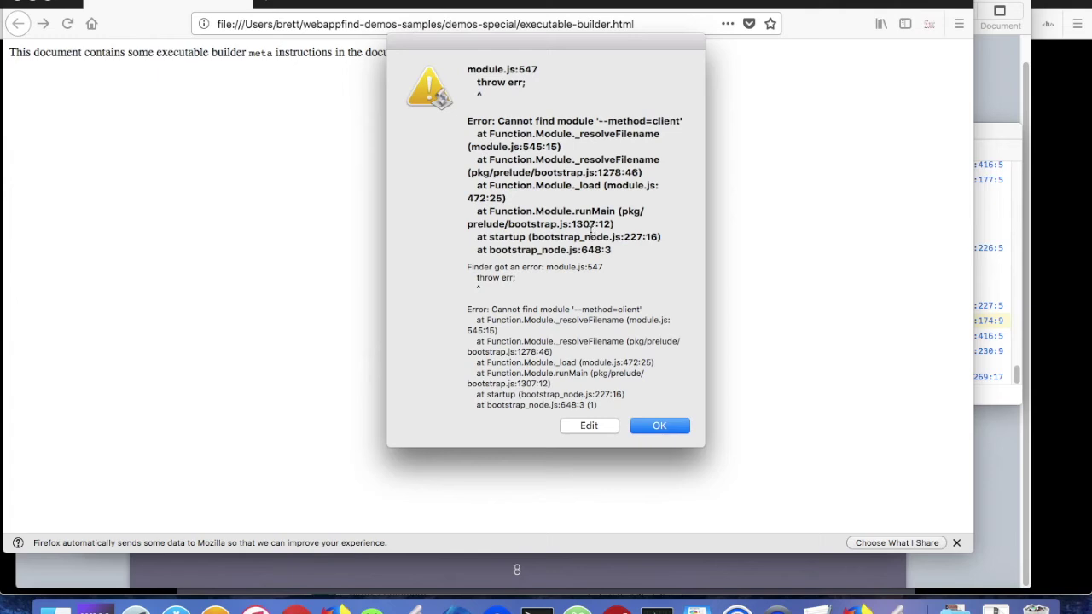
pyautogui.click(661, 426)
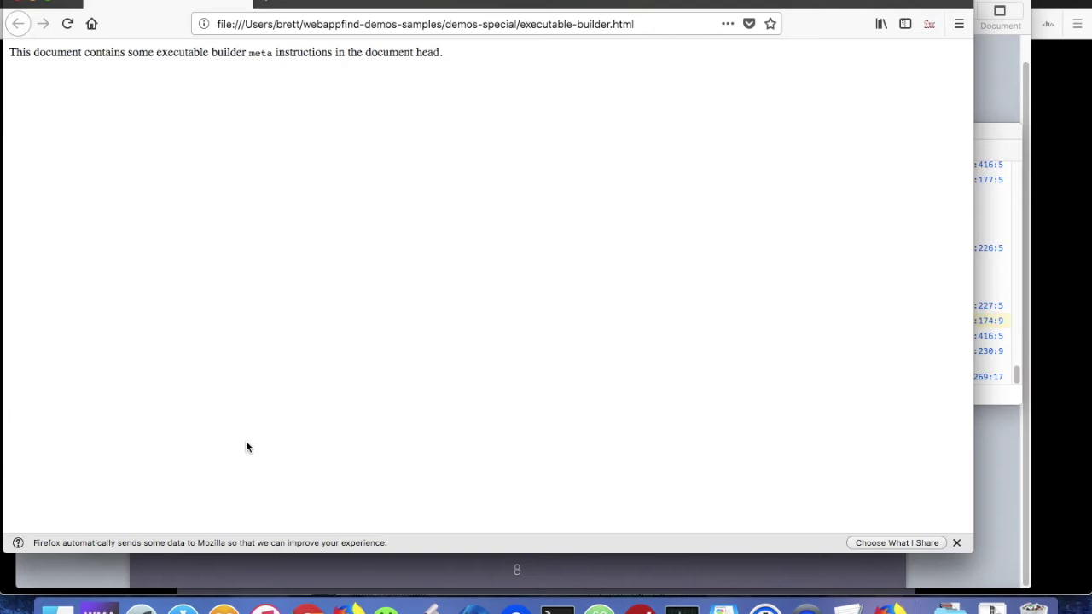
# Step: Switch to the Desktop folder in Finder and launch Edit My HTML File.app
pyautogui.click(57, 607)
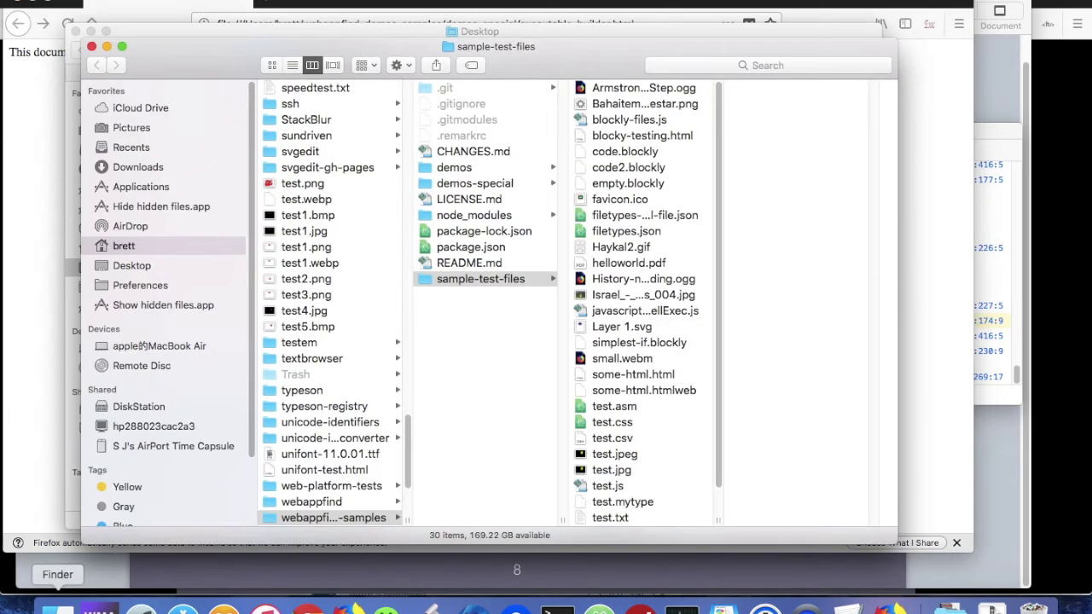
pyautogui.click(352, 37)
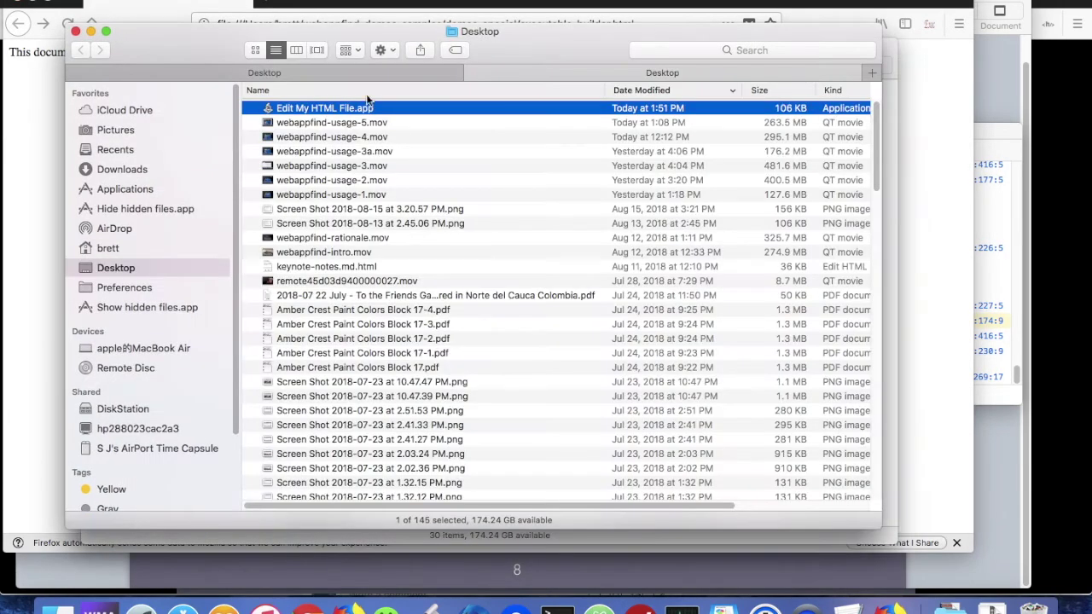
pyautogui.doubleClick(308, 112)
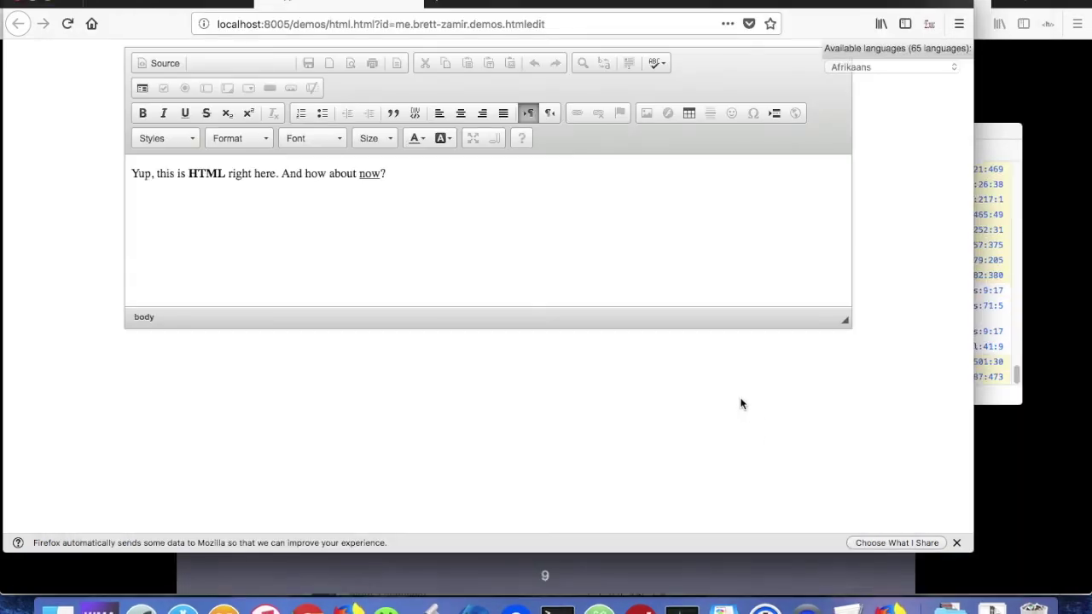
# Step: Add Edit My HTML File.app from the Desktop folder to the Dock, and close the HTML editor tab in Firefox Beta
pyautogui.click(429, 330)
pyautogui.press('super+Tab')
pyautogui.press('super+Tab')
pyautogui.press('super+Tab')
pyautogui.press('super+Tab')
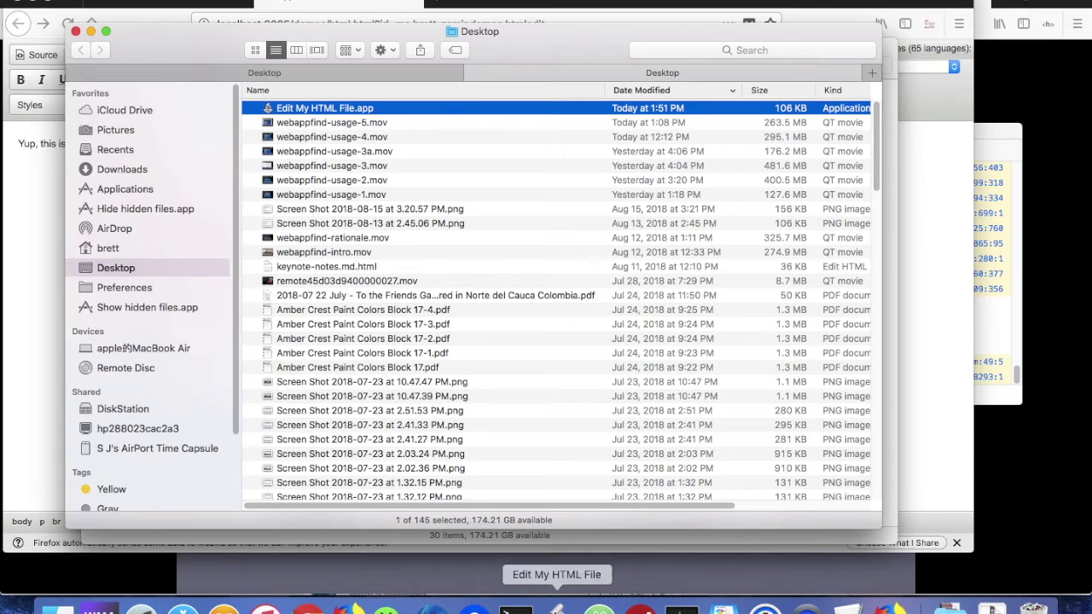
pyautogui.click(30, 287)
pyautogui.press('super+w')
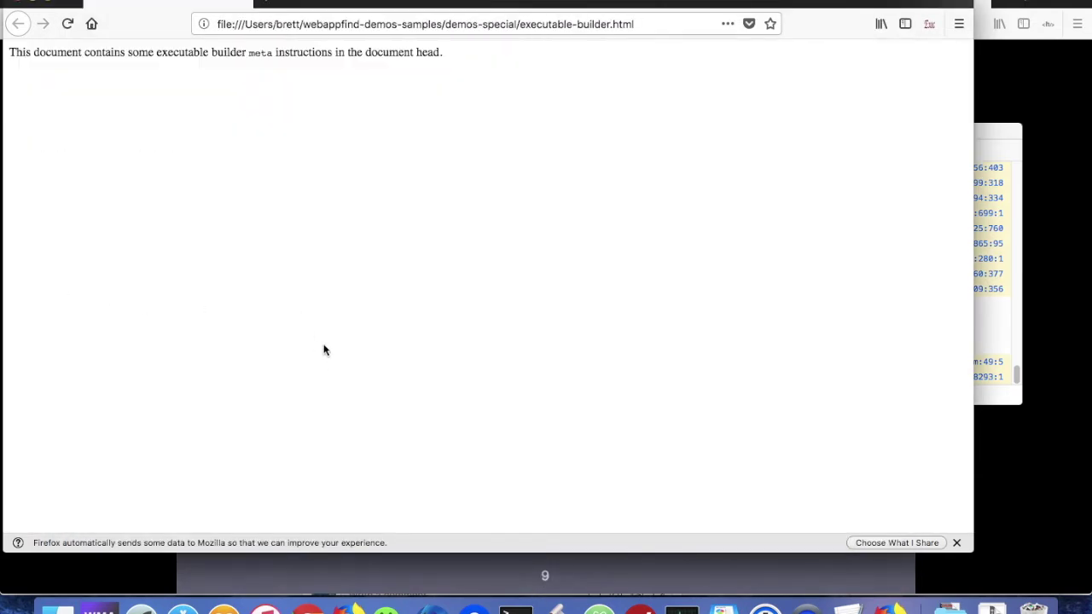
# Step: Launch Edit My HTML File from the Dock and view its HTML document in Firefox Beta
pyautogui.press('super+Tab')
pyautogui.click(552, 607)
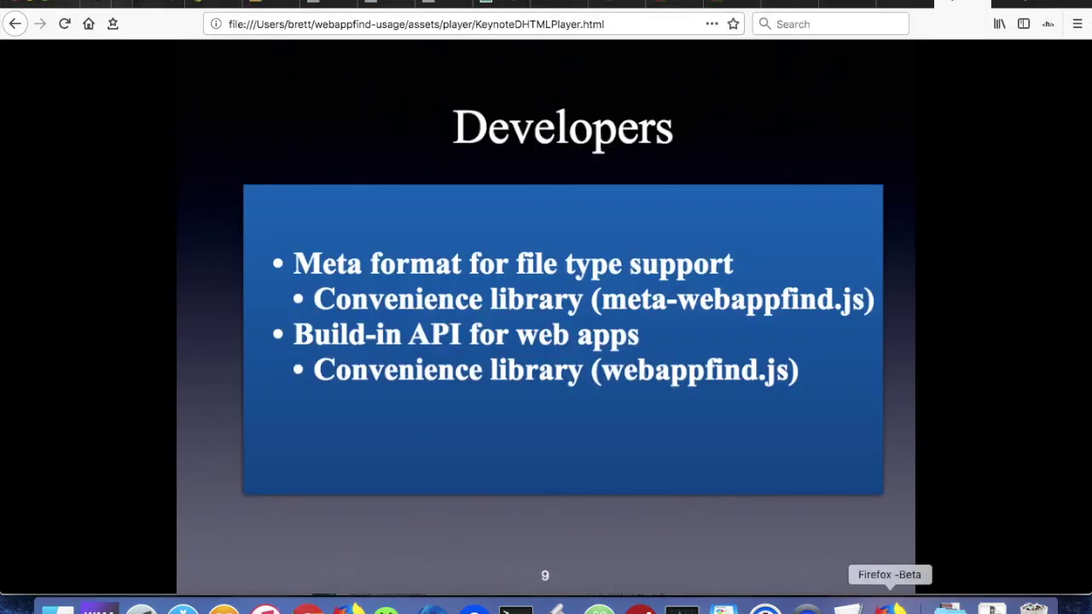
pyautogui.click(878, 601)
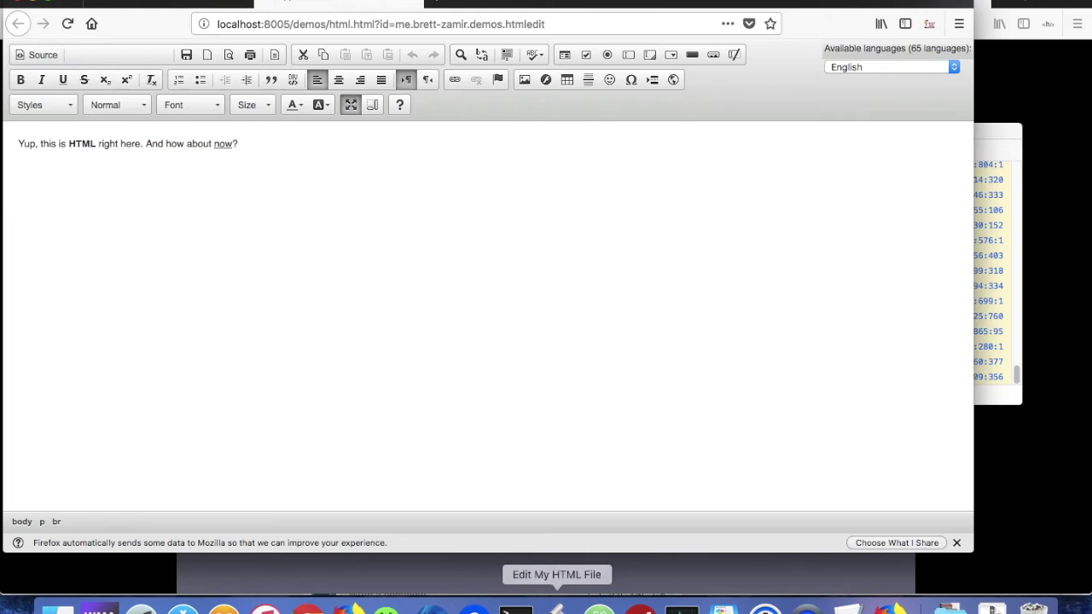
pyautogui.click(557, 609)
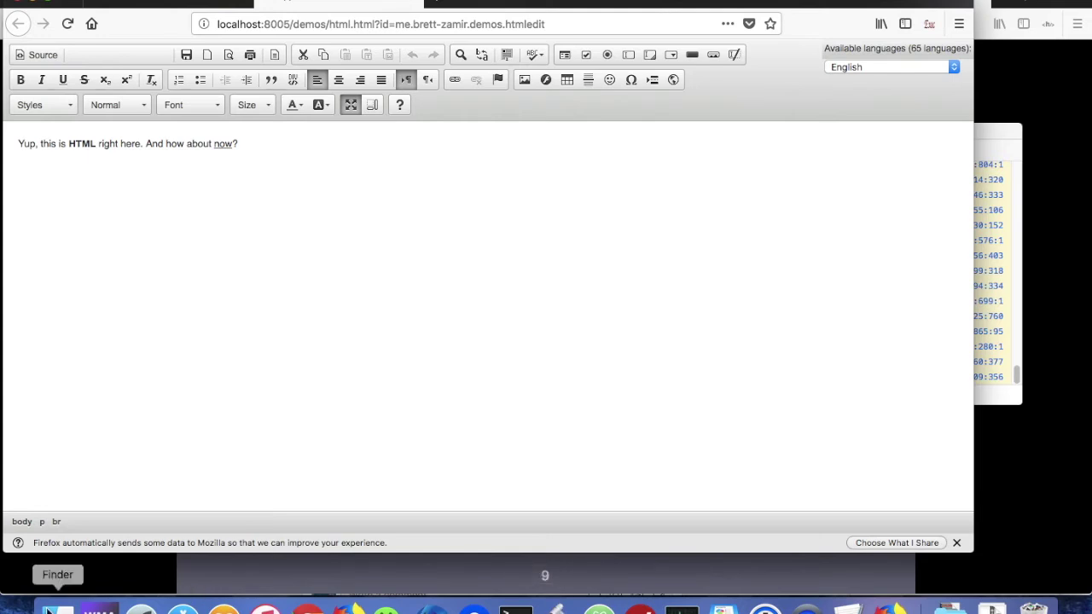
# Step: In Finder's sample-test-files folder, choose Edit HTML.app for opening some-html.html, and drop blocky-testing.html onto the Edit HTML.app sidebar favorite
pyautogui.click(58, 607)
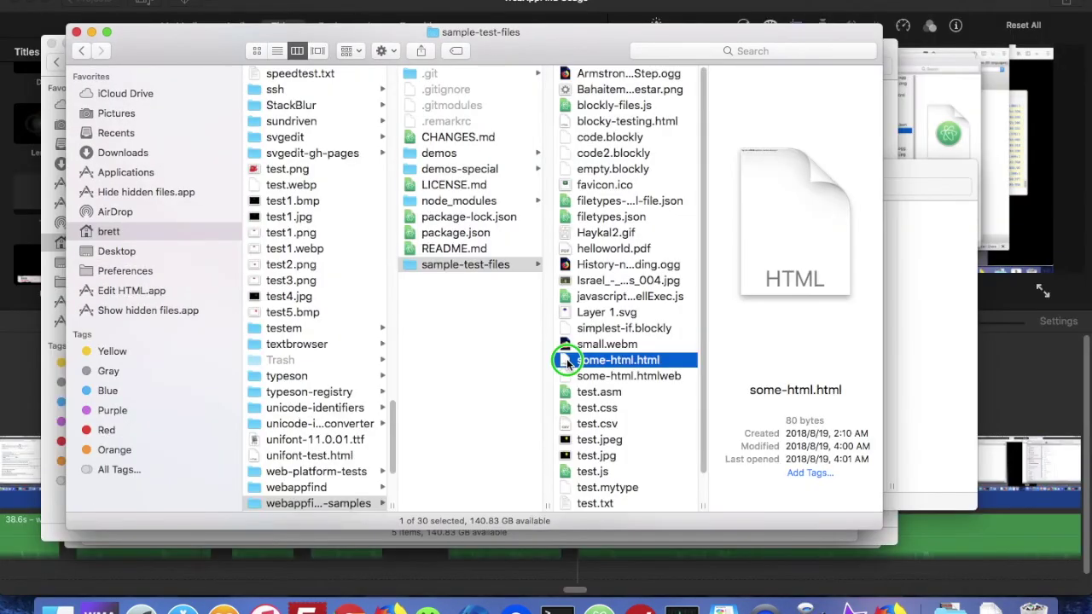
pyautogui.rightClick(569, 360)
pyautogui.moveTo(698, 294)
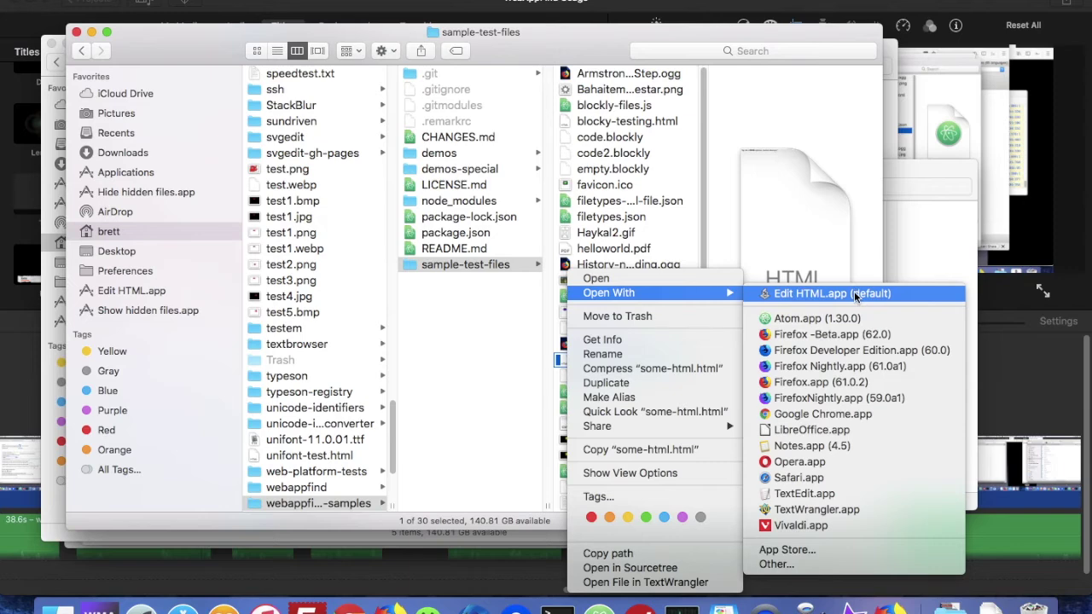
pyautogui.click(766, 295)
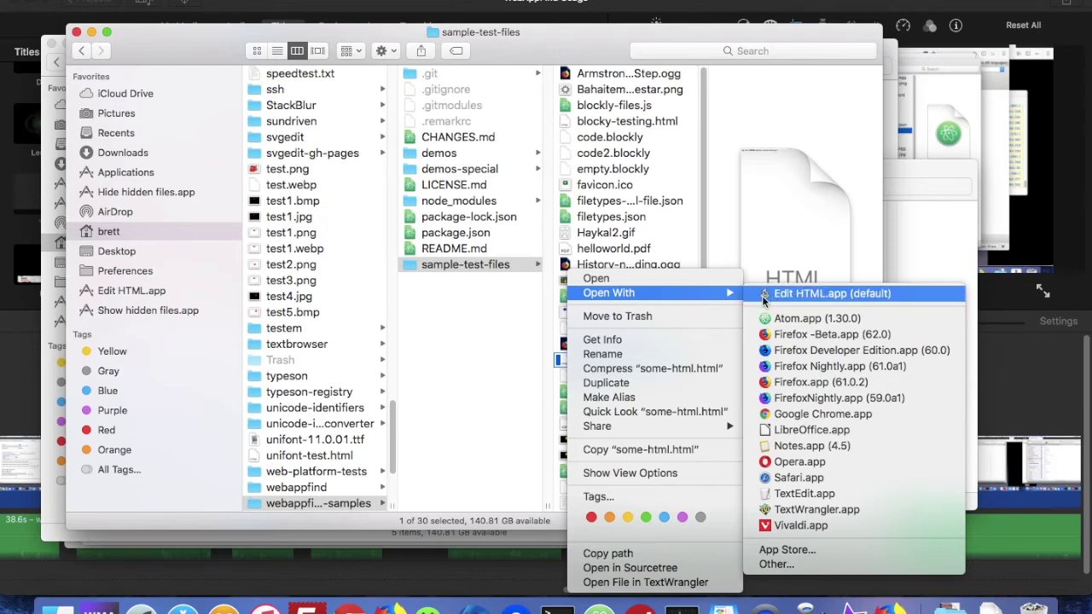
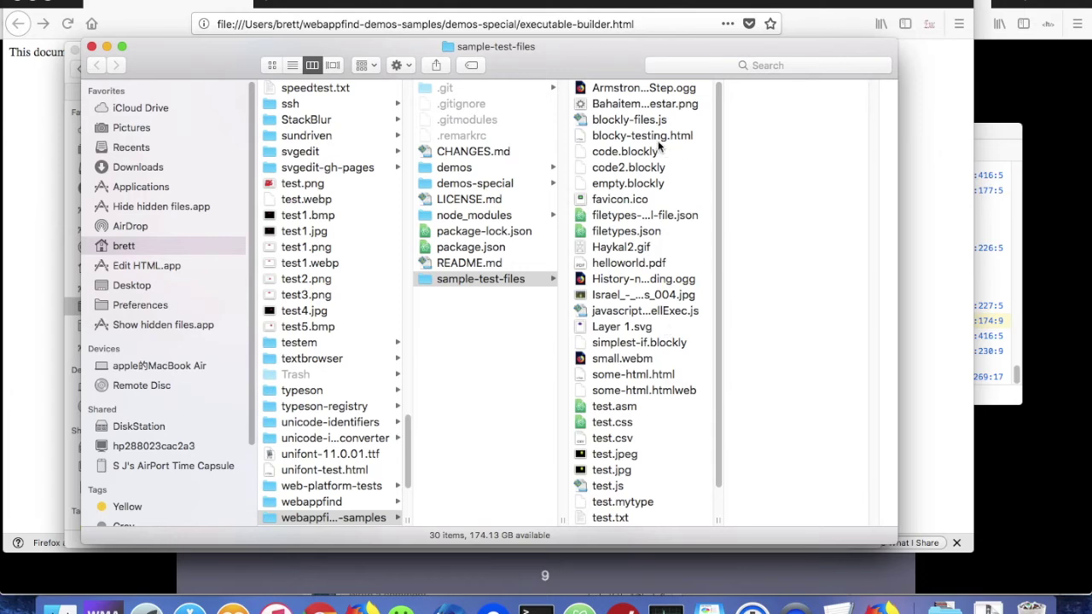
pyautogui.moveTo(650, 138); pyautogui.dragTo(200, 271)
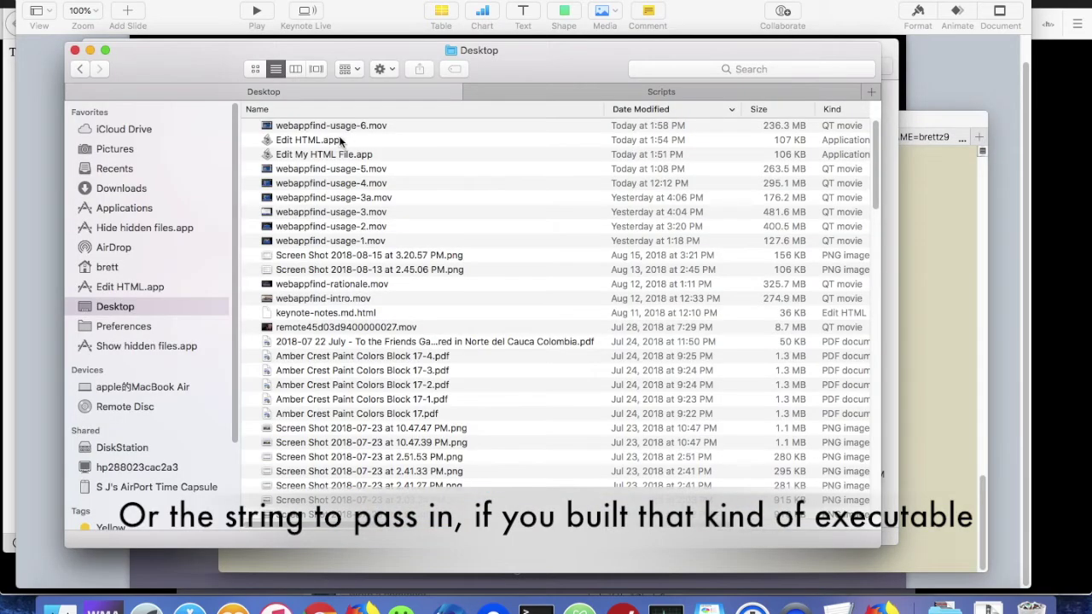
# Step: Copy the path of Edit HTML.app from the Desktop folder and start an osascript command in Terminal with that quoted path
pyautogui.click(349, 140)
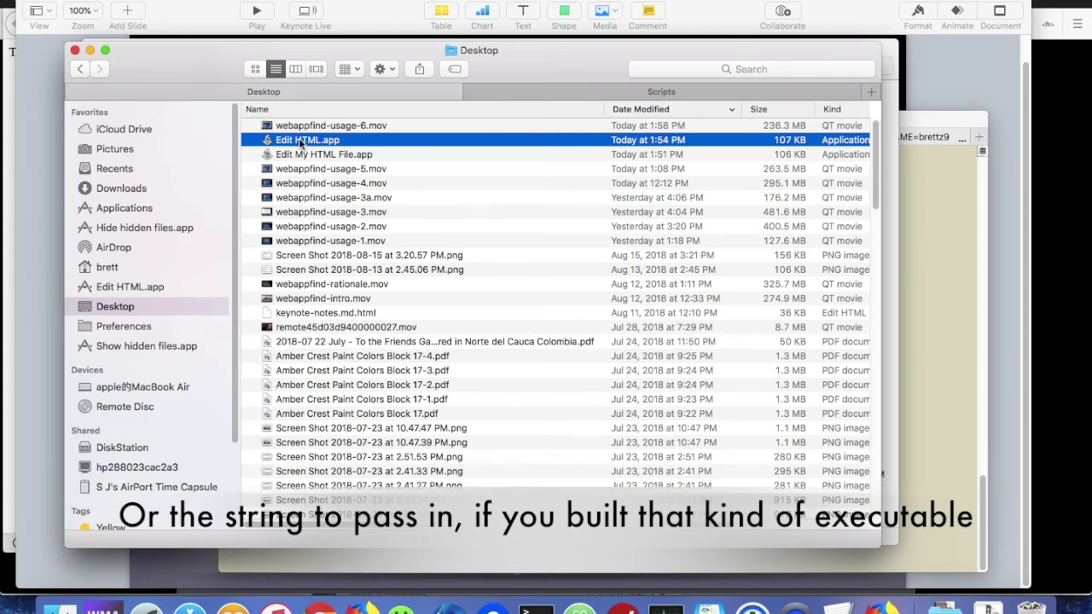
pyautogui.rightClick(301, 140)
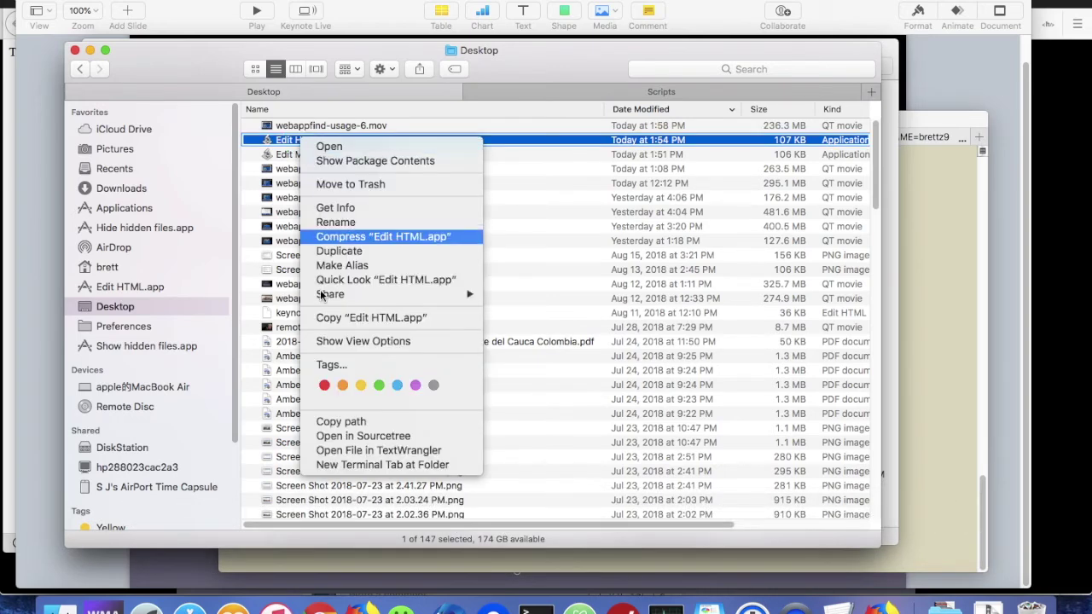
pyautogui.click(358, 421)
pyautogui.press('super+Tab')
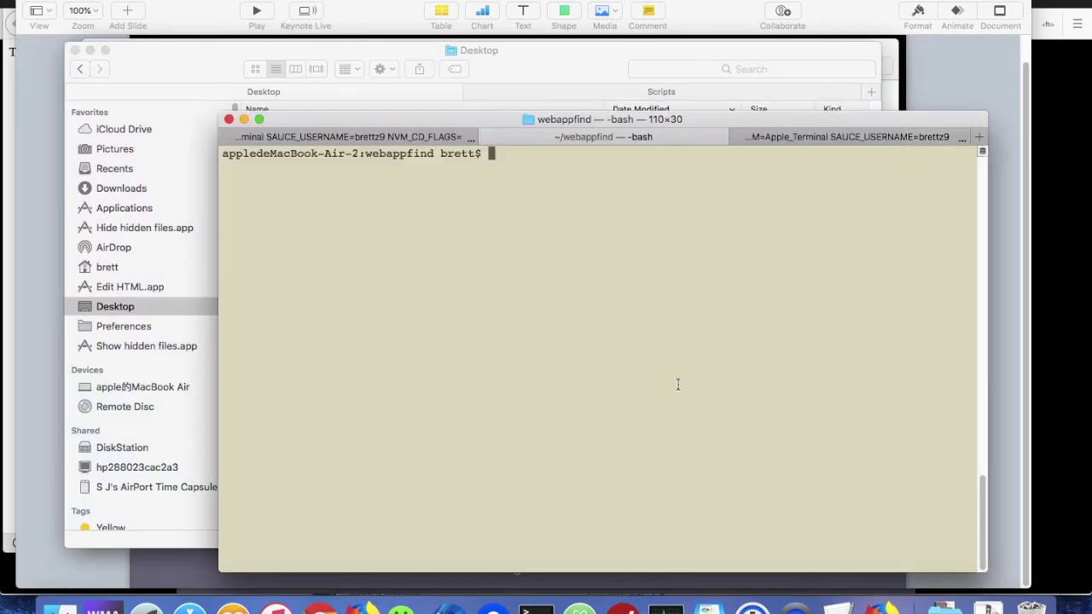
pyautogui.write('osascript "')
pyautogui.press('super+v')
pyautogui.write('"')
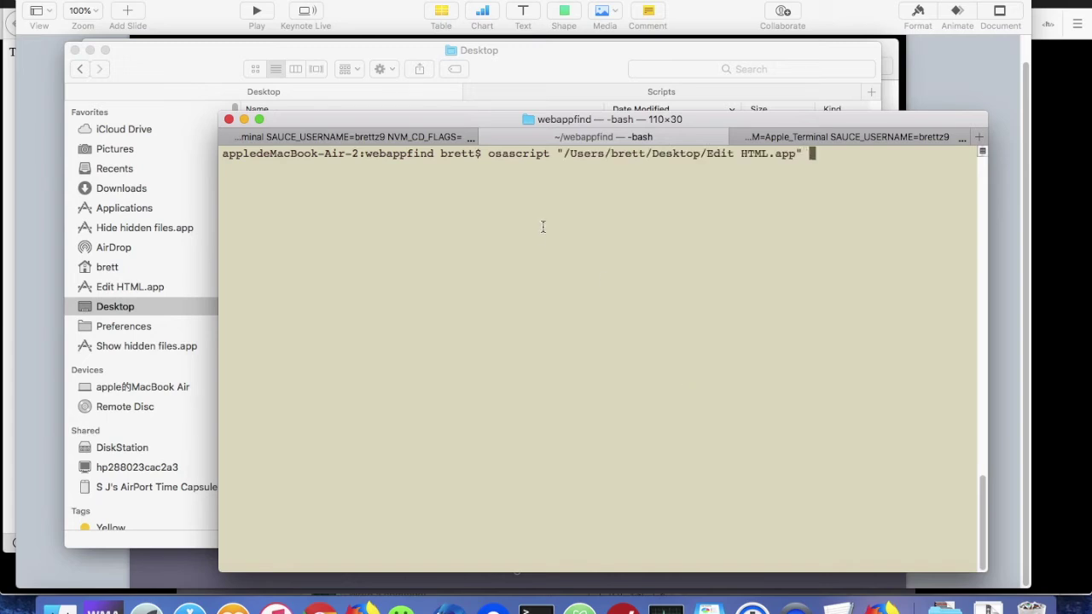
# Step: Copy the path of blocky-testing.html from sample-test-files and append it in quotes as the osascript command's file argument
pyautogui.click(543, 63)
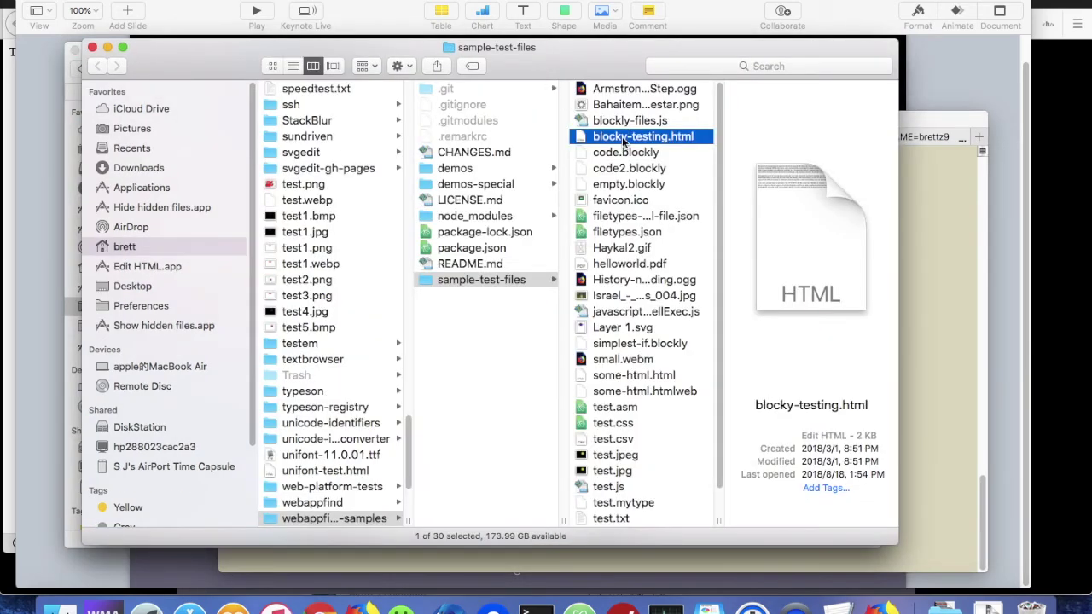
pyautogui.rightClick(623, 142)
pyautogui.click(663, 418)
pyautogui.click(975, 250)
pyautogui.write('"')
pyautogui.press('super+v')
pyautogui.write('"')
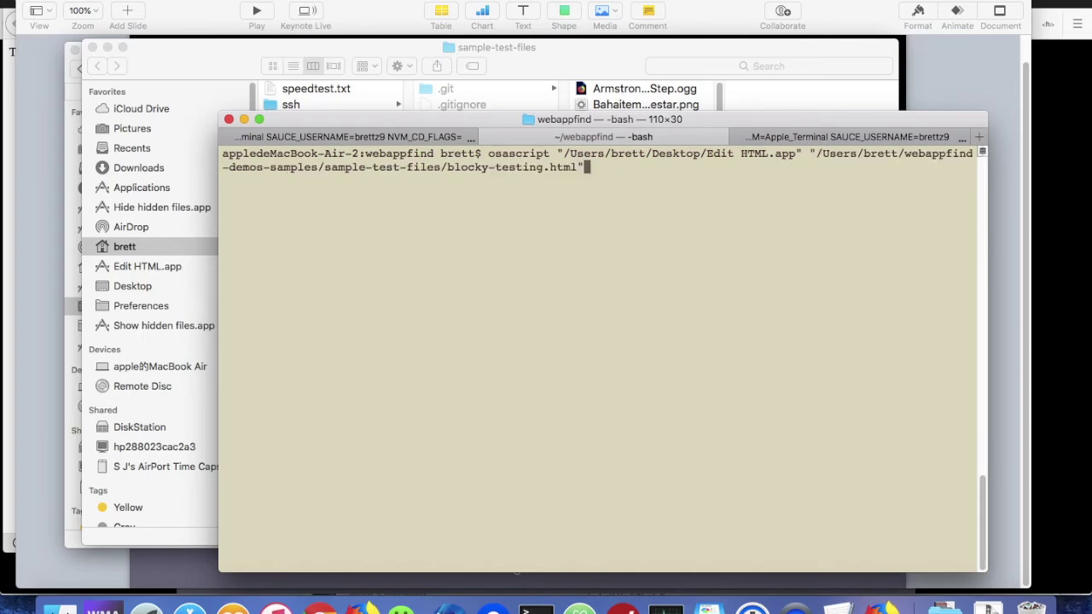
# Step: Run the osascript command and view the opened blocky-testing.html document in the Firefox Beta HTML editor
pyautogui.press('Return')
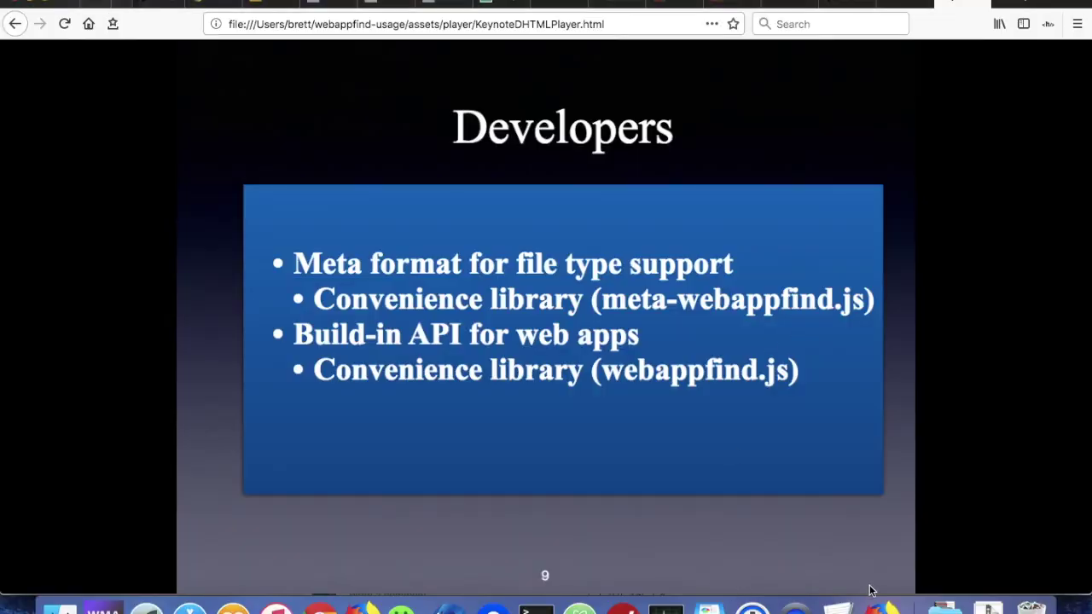
pyautogui.click(868, 589)
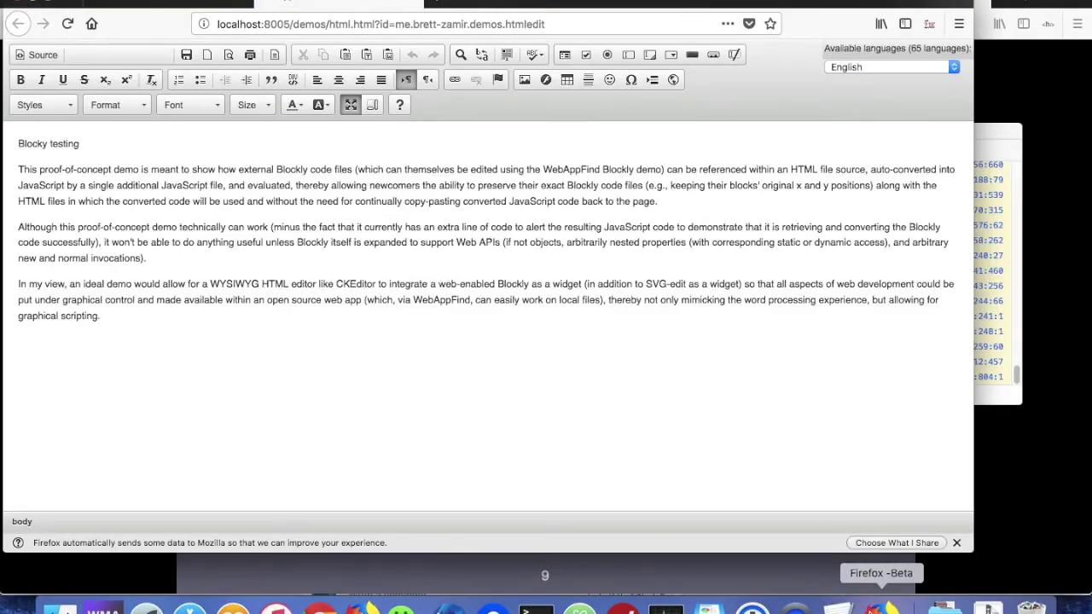
pyautogui.click(452, 359)
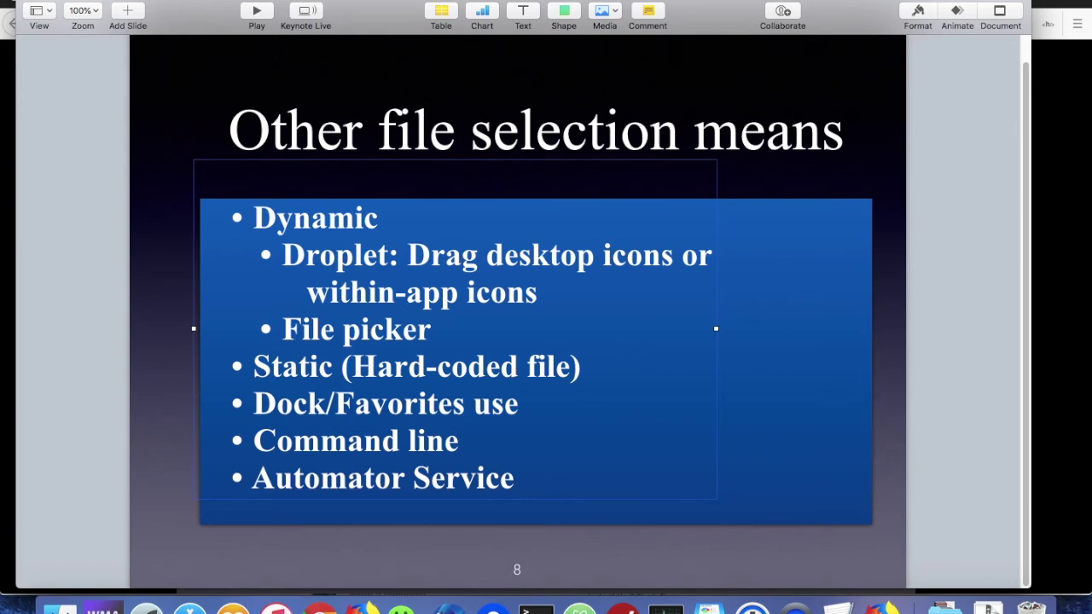
# Step: Switch to blocky-testing.html in TextEdit and examine which services are offered without any text selected
pyautogui.click(15, 1)
pyautogui.click(503, 368)
pyautogui.click(839, 607)
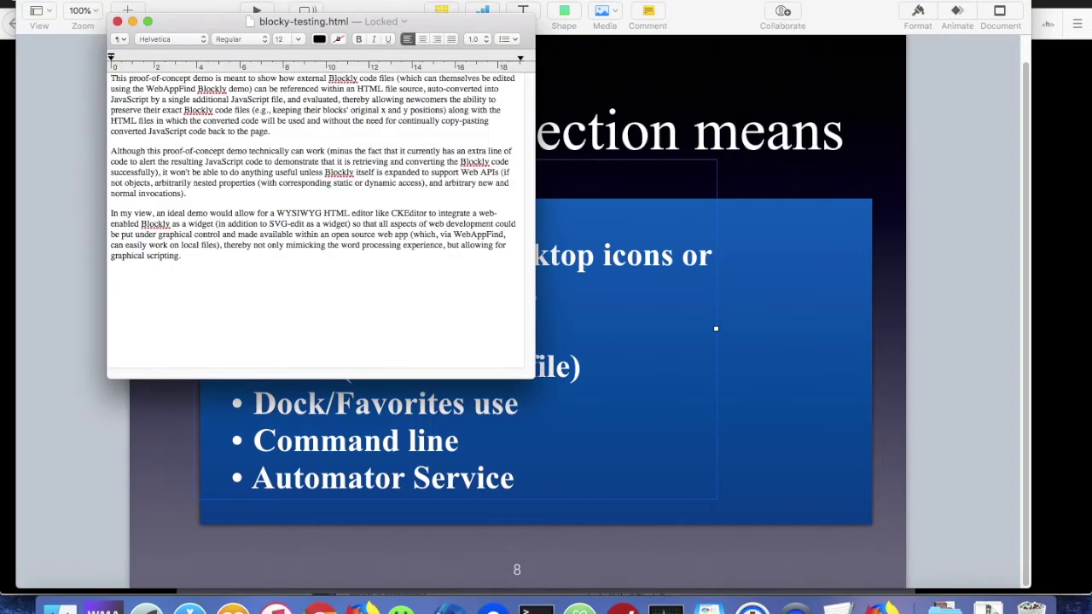
pyautogui.click(56, 1)
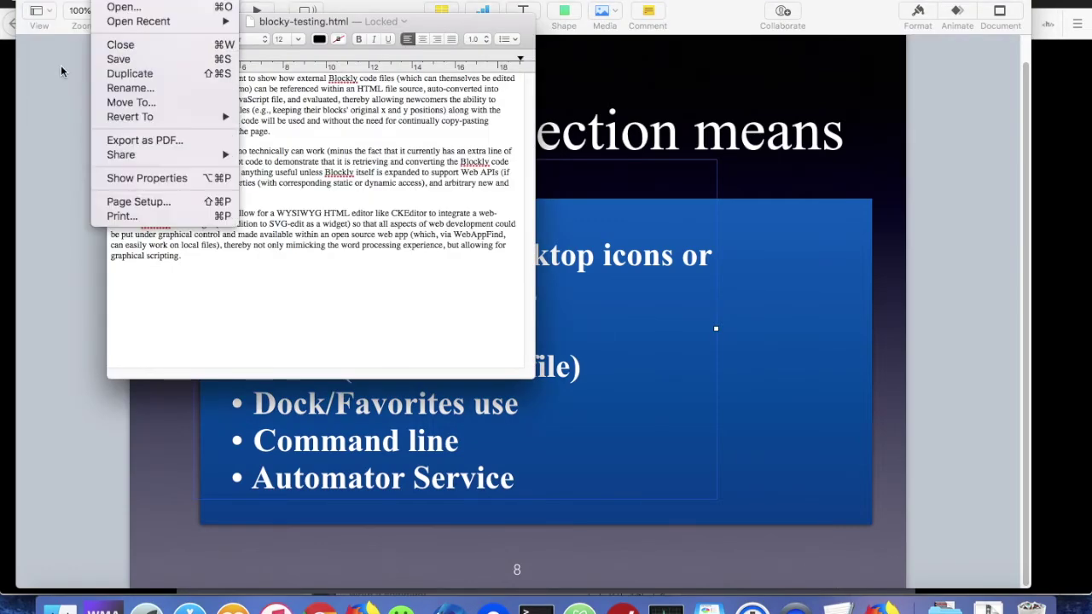
pyautogui.moveTo(69, 40)
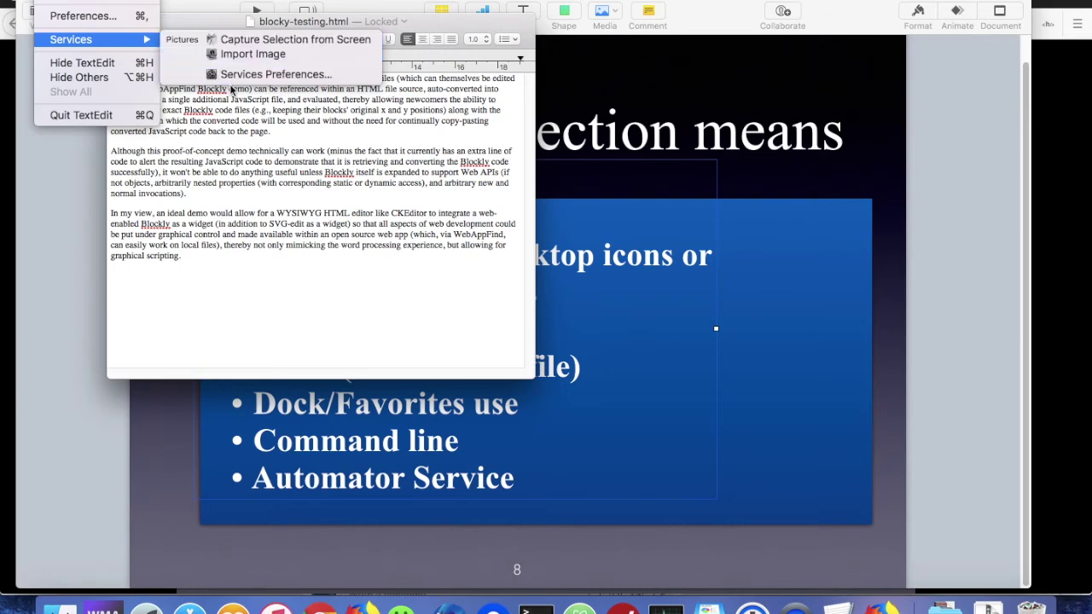
pyautogui.click(236, 145)
# Step: Select the phrase "this proof-of-concept demo technically can work" and examine the services offered for selected text
pyautogui.moveTo(148, 150); pyautogui.dragTo(320, 158)
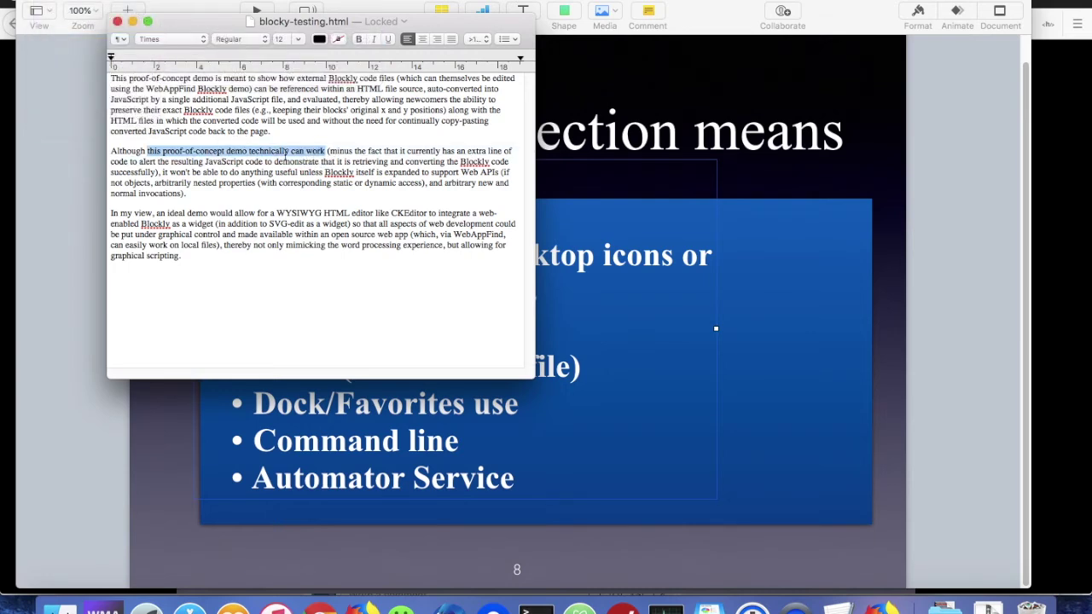
pyautogui.rightClick(276, 159)
pyautogui.moveTo(365, 370)
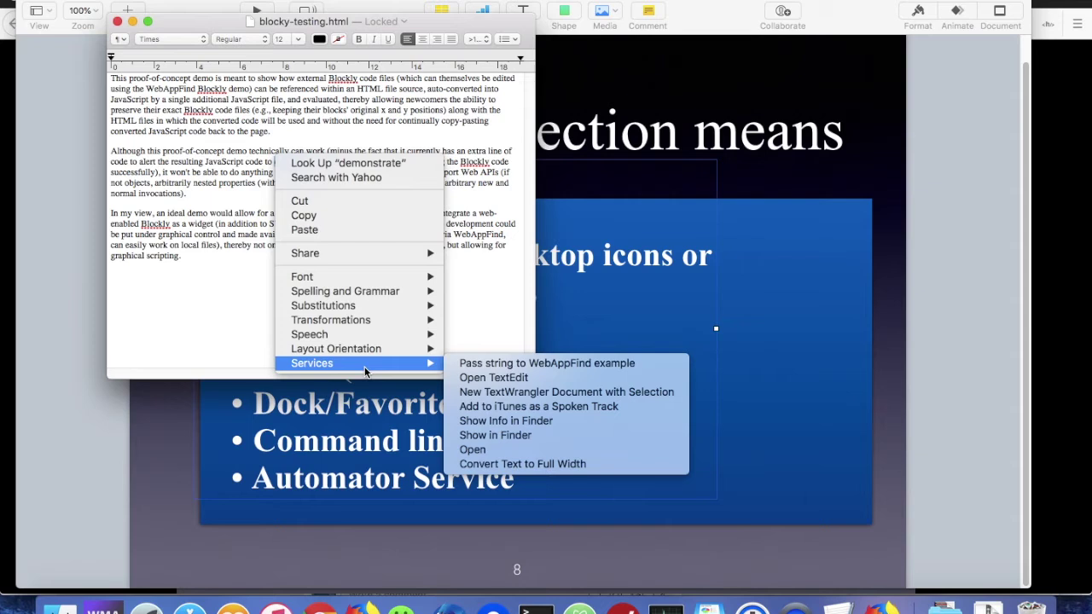
# Step: Create a new email from the selected text with the New Email With Selection service, and select "demonstrate" in the message body
pyautogui.click(61, 2)
pyautogui.click(78, 39)
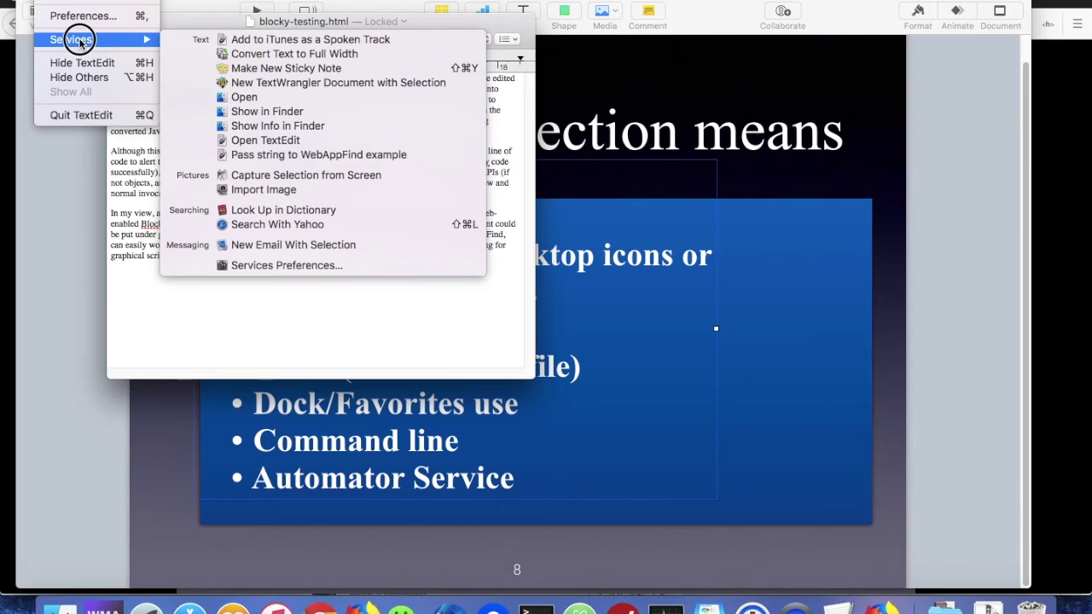
pyautogui.click(365, 247)
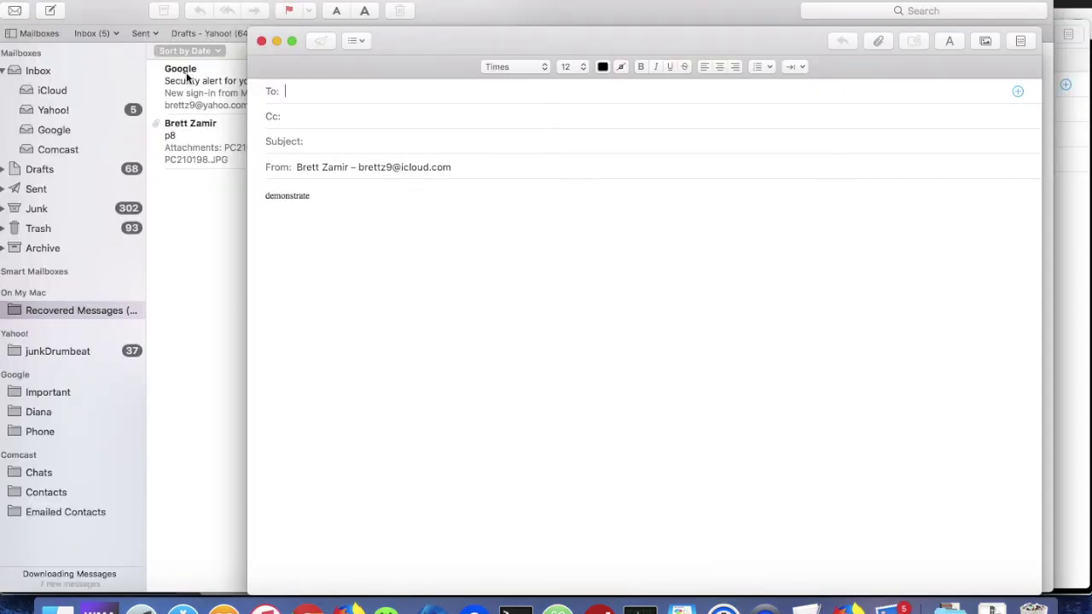
pyautogui.moveTo(344, 204); pyautogui.dragTo(239, 200)
# Step: Switch from Mail back to the "Other file selection means" slide in Keynote
pyautogui.press('super+Tab')
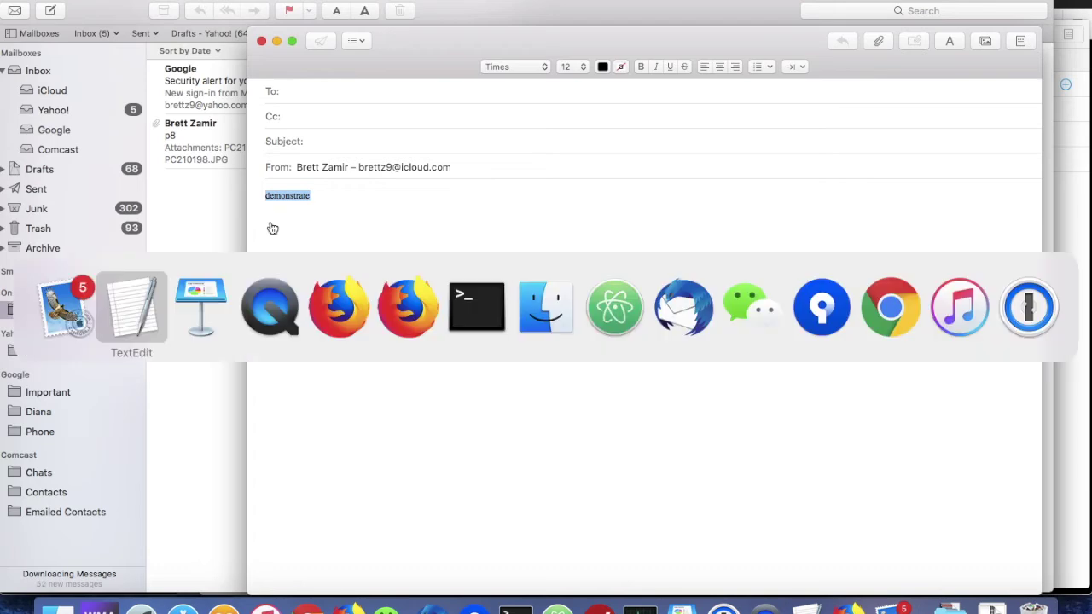
pyautogui.press('super+Tab')
pyautogui.press('super+shift+Tab')
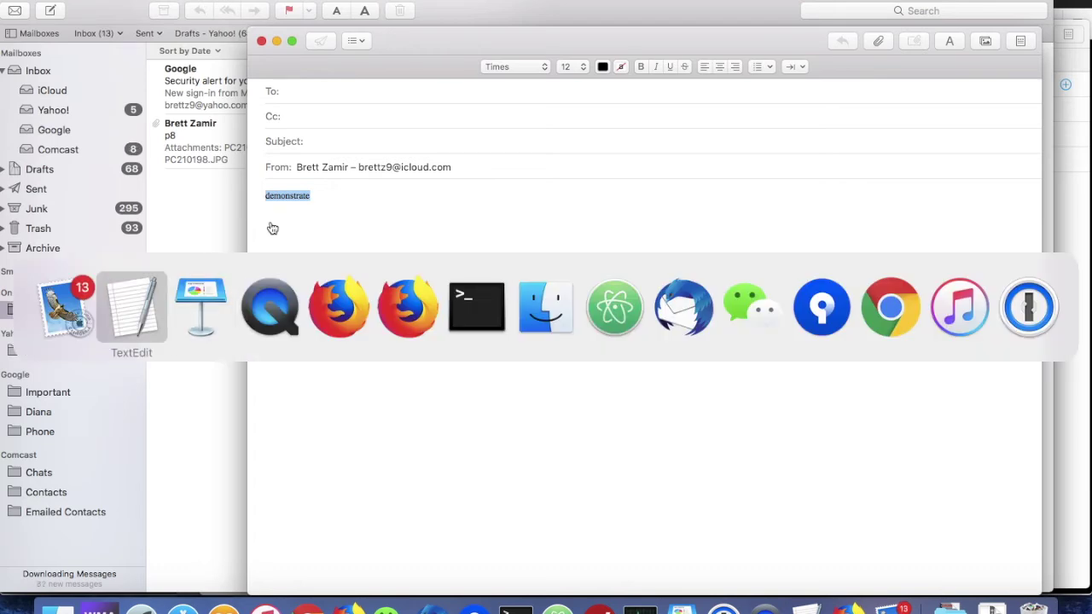
pyautogui.click(622, 355)
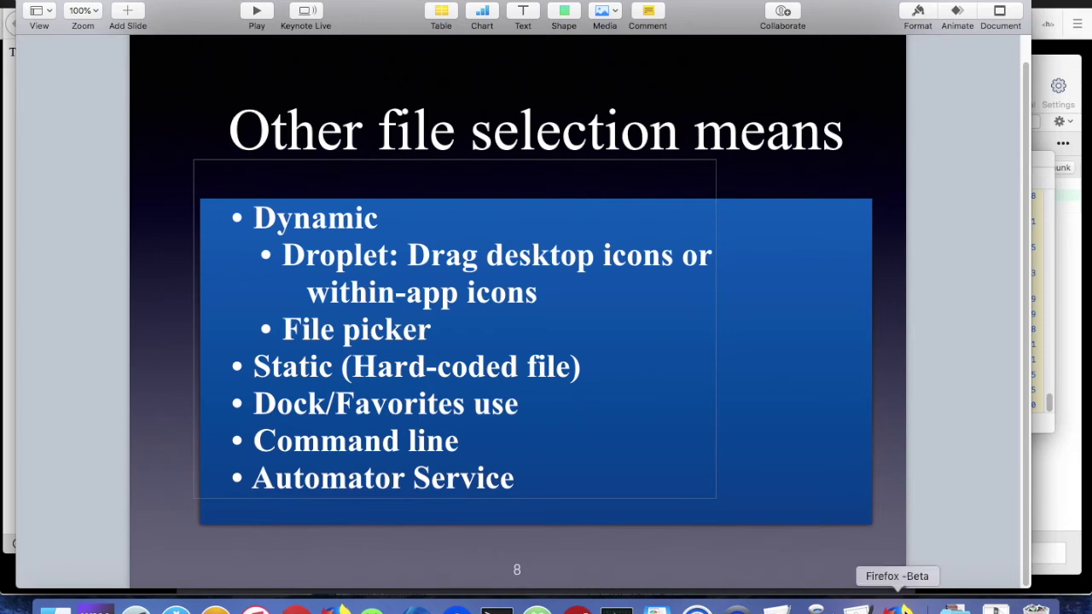
# Step: Open the executable builder form in Firefox Beta and prepopulate it with the site's recommended Edit HTML settings
pyautogui.click(902, 608)
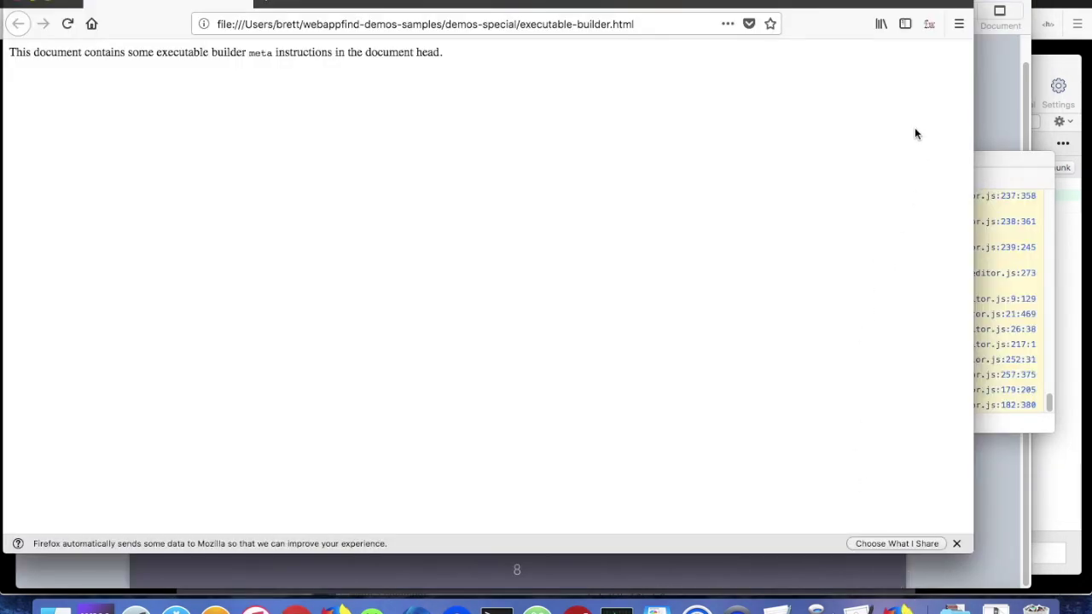
pyautogui.click(928, 25)
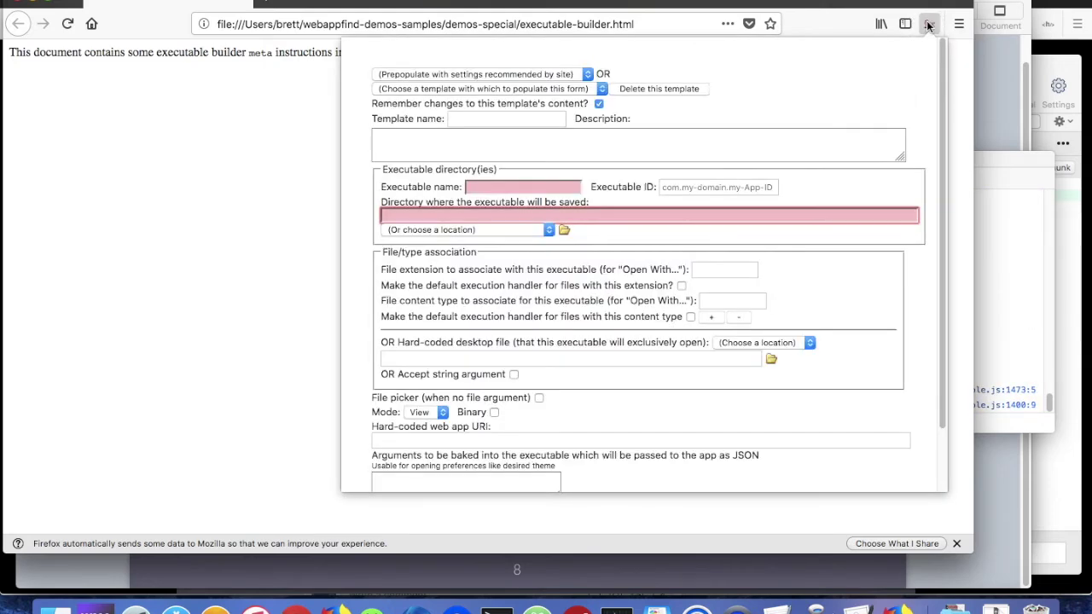
pyautogui.click(392, 74)
pyautogui.click(403, 88)
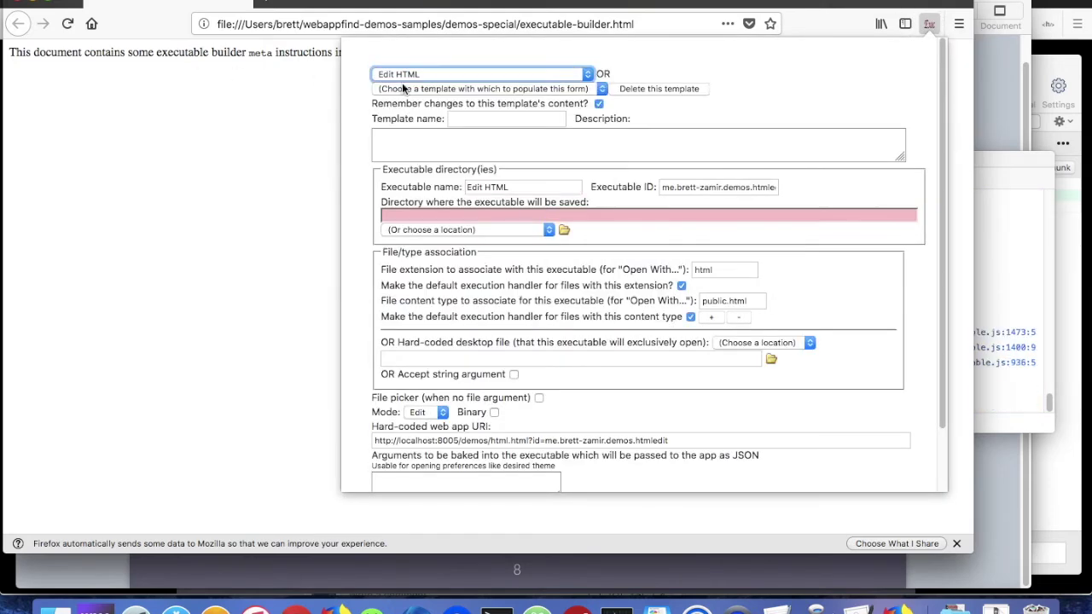
# Step: Clear the associated file extension and content type, and turn off both default execution handler options
pyautogui.scroll(-3, 614, 199)
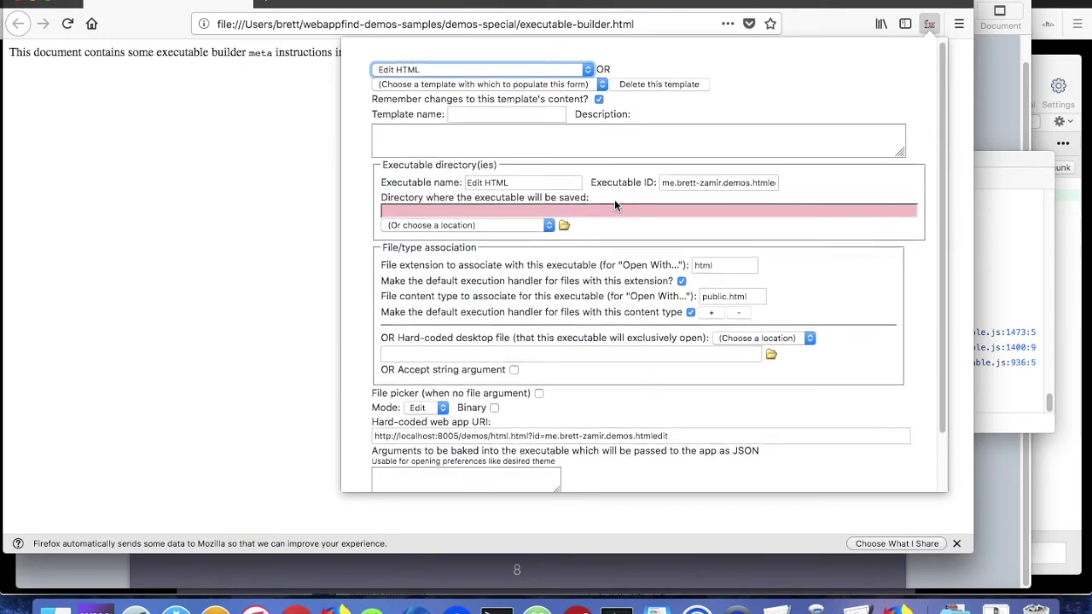
pyautogui.click(706, 203)
pyautogui.press('BackSpace')
pyautogui.press('BackSpace')
pyautogui.press('BackSpace')
pyautogui.press('BackSpace')
pyautogui.click(681, 219)
pyautogui.tripleClick(745, 234)
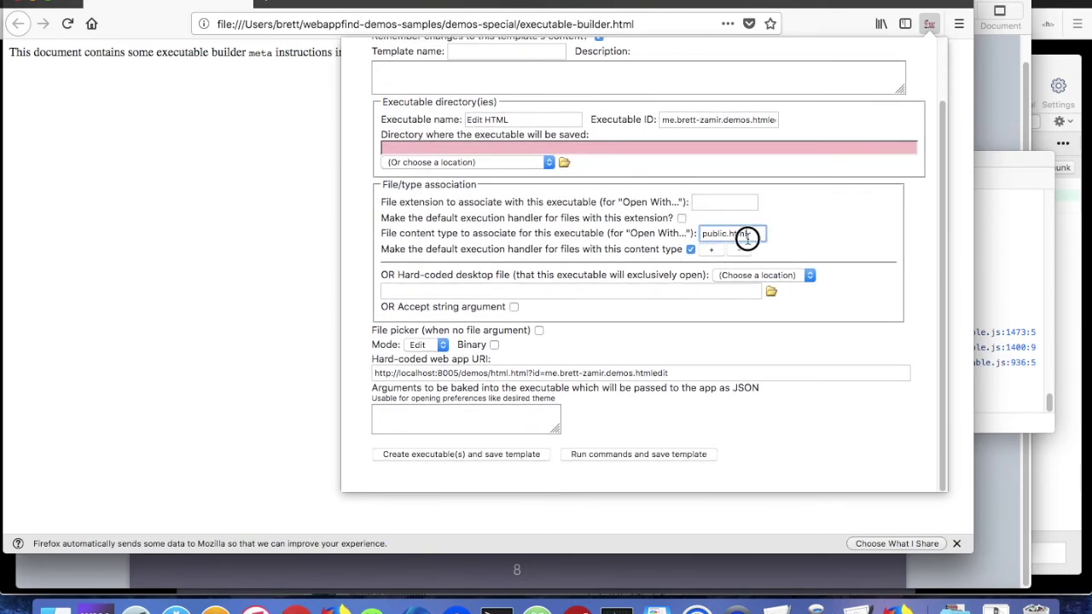
pyautogui.press('BackSpace')
pyautogui.click(689, 249)
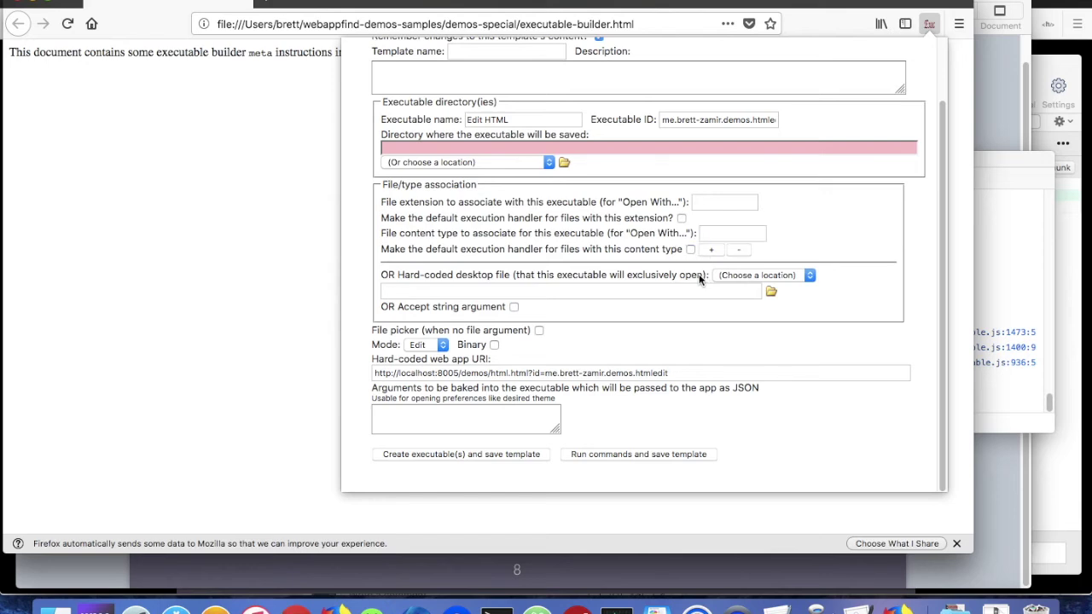
# Step: Make the executable accept a string argument in View mode, and set its save location to Desktop
pyautogui.click(513, 308)
pyautogui.click(426, 345)
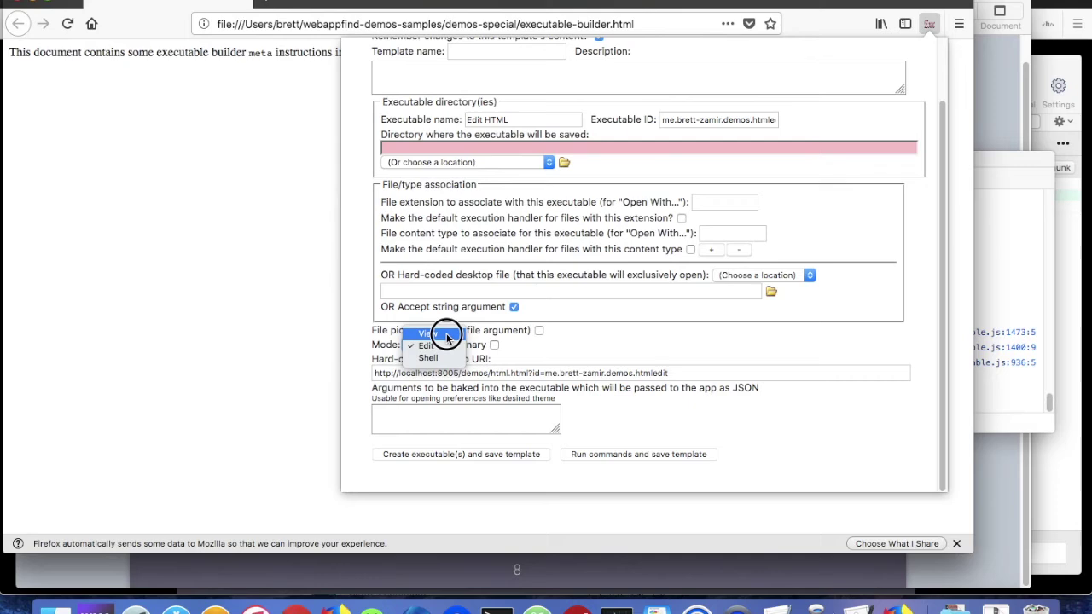
pyautogui.click(446, 337)
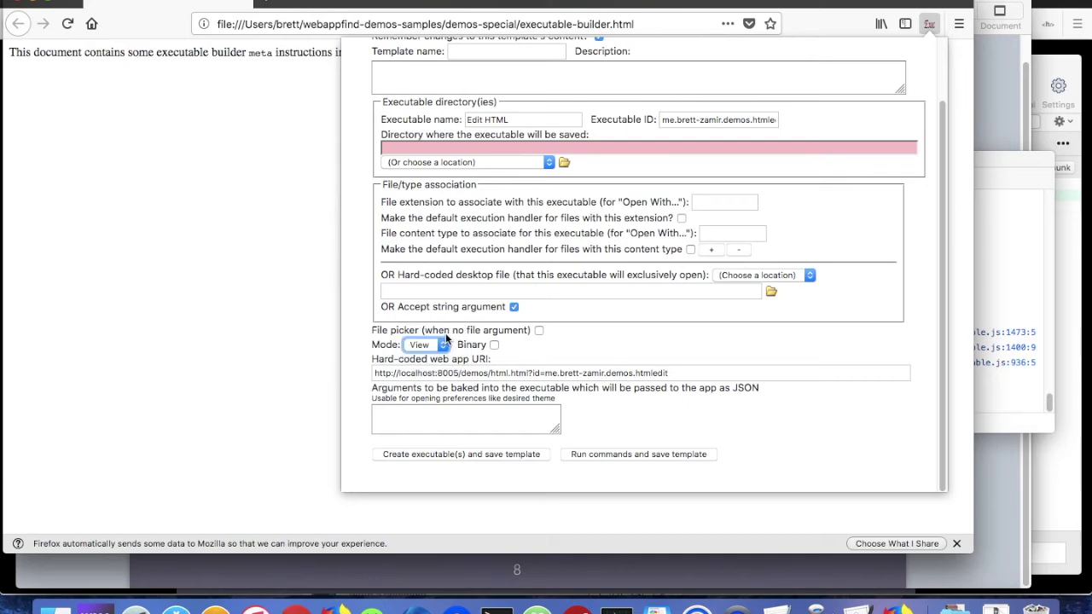
pyautogui.click(489, 164)
pyautogui.click(473, 186)
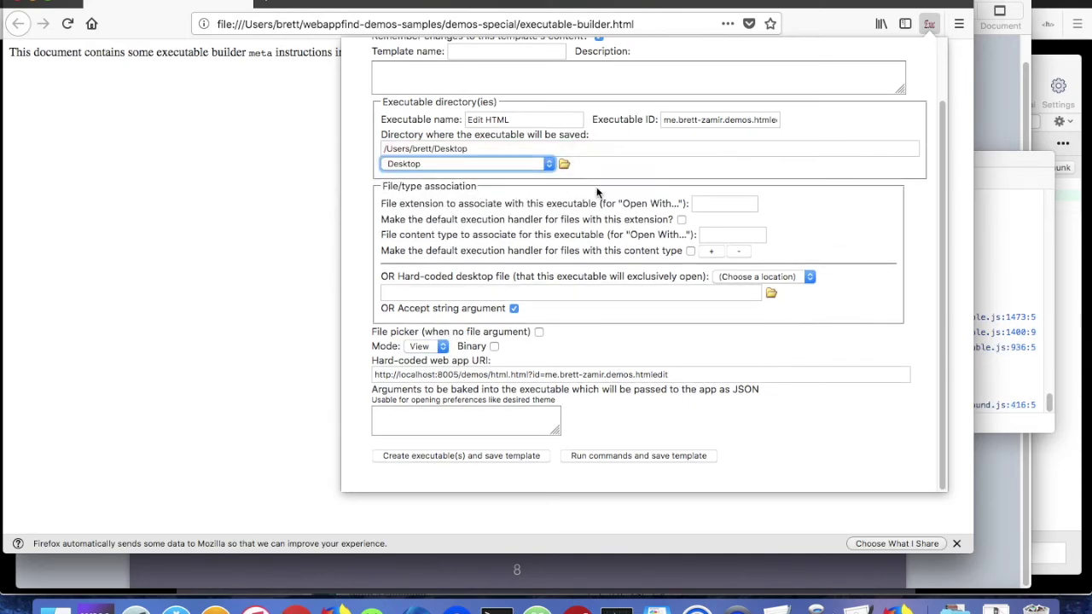
# Step: Rename the executable to Edit HTML as String and append "asstring" to its executable ID
pyautogui.scroll(2, 586, 194)
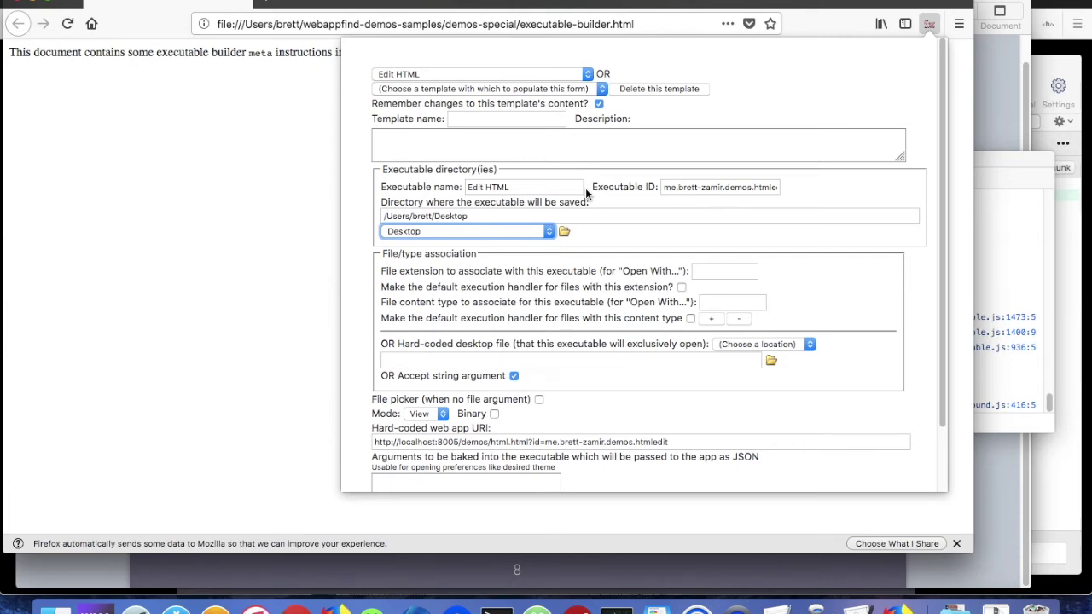
pyautogui.click(512, 188)
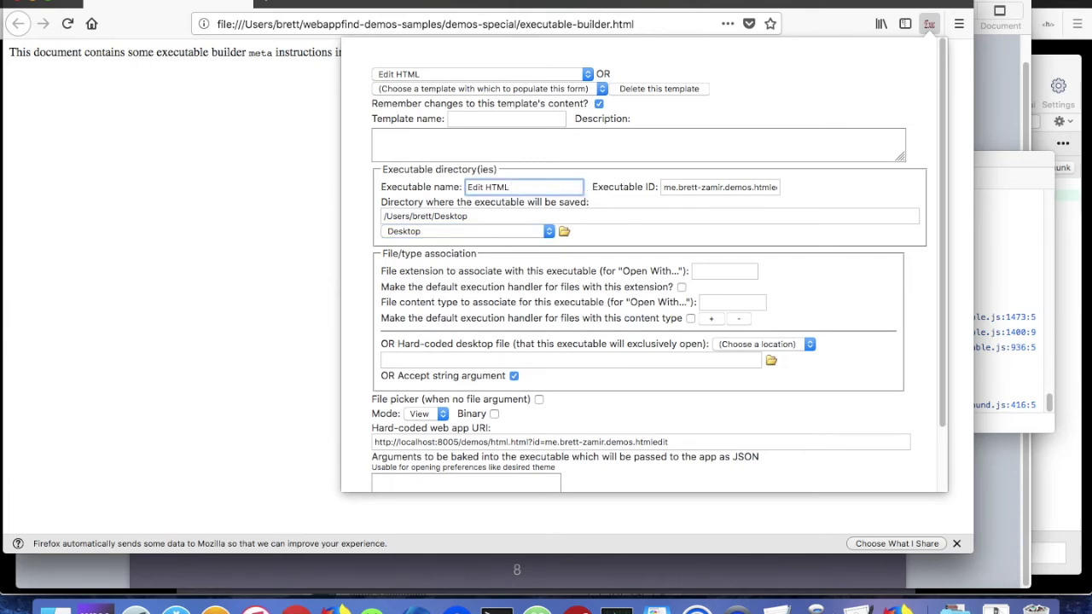
pyautogui.write('as String')
pyautogui.press('Tab')
pyautogui.press('End')
pyautogui.write('asstring')
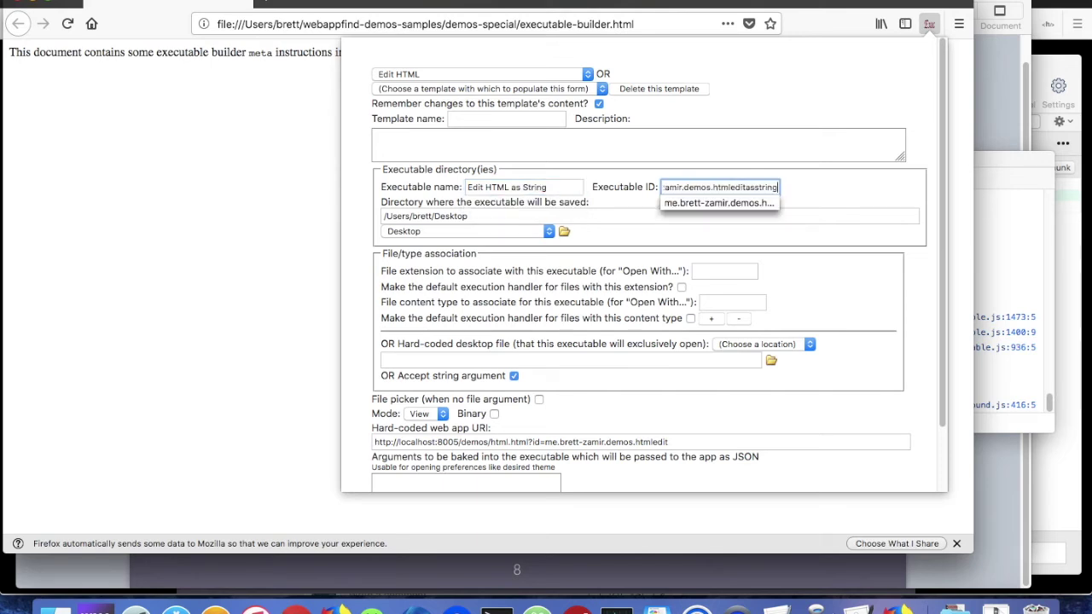
# Step: Create the executable and save the template, and select Edit HTML as String.app in Finder's Desktop folder
pyautogui.click(622, 411)
pyautogui.scroll(-3, 621, 415)
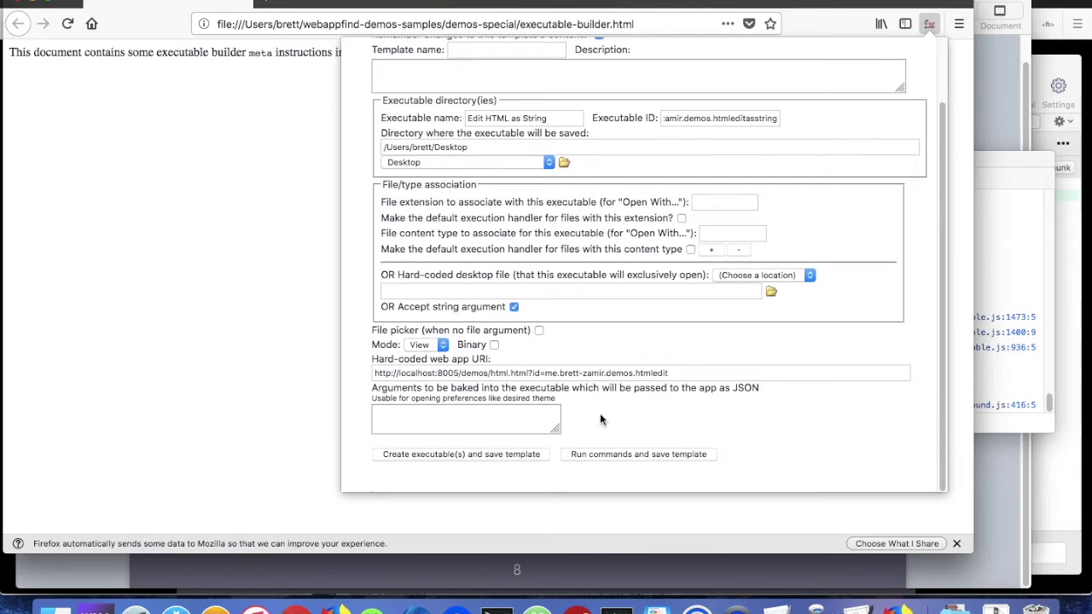
pyautogui.click(439, 455)
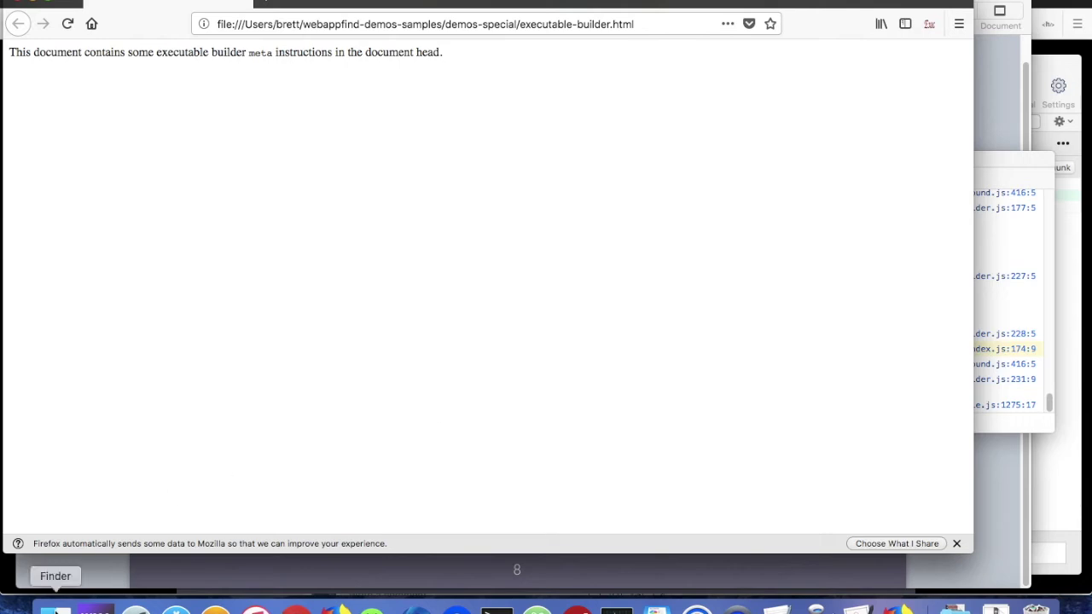
pyautogui.click(54, 611)
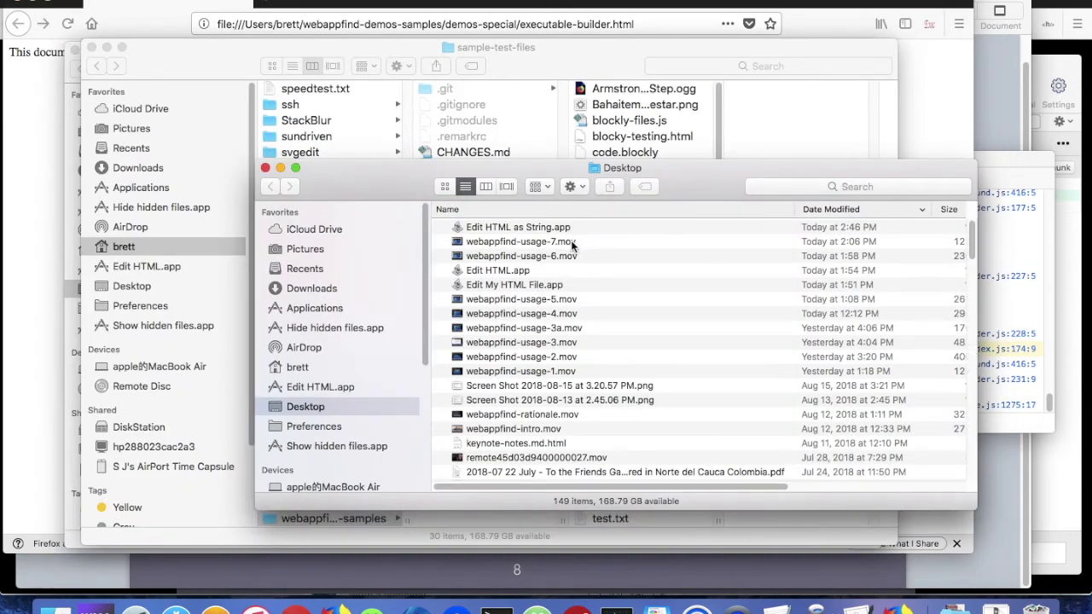
pyautogui.doubleClick(540, 227)
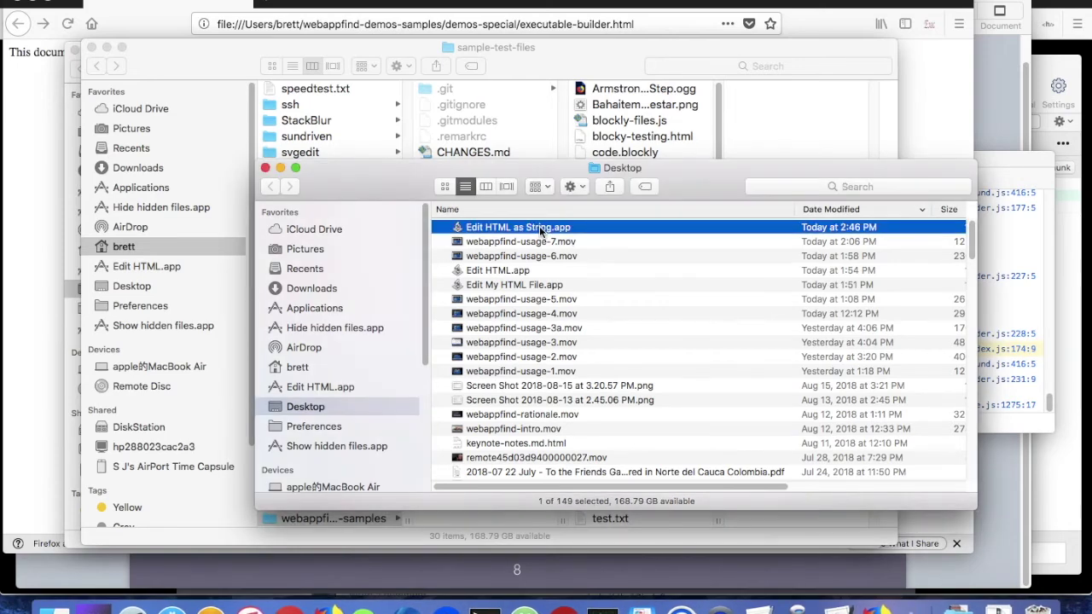
# Step: Start an osascript command in Terminal and insert the path of Edit HTML as String.app from the Desktop folder
pyautogui.press('super+Tab')
pyautogui.press('super+Tab')
pyautogui.press('super+Tab')
pyautogui.press('super+Tab')
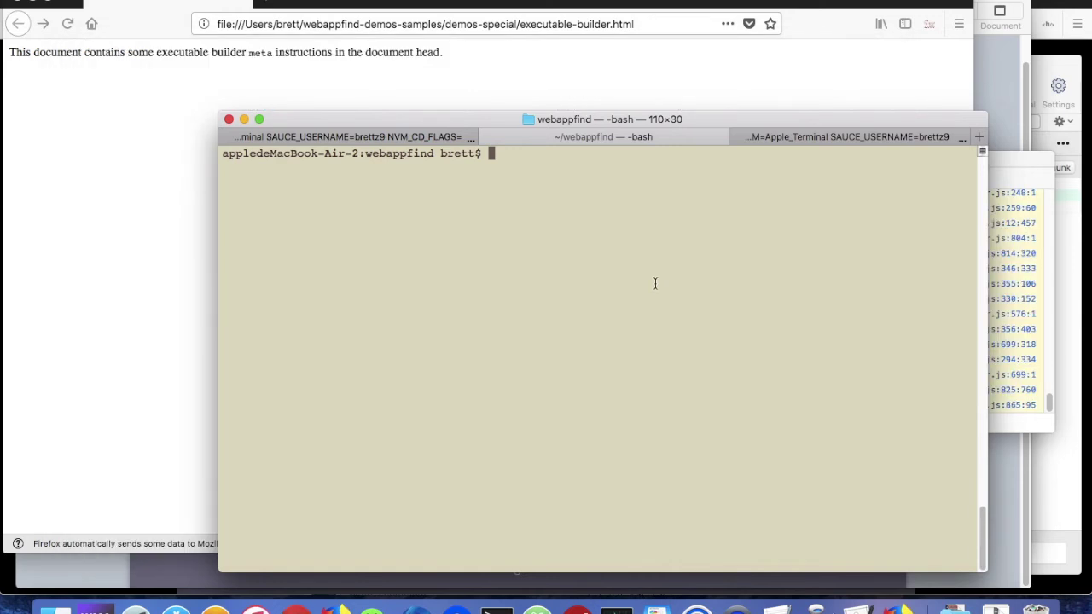
pyautogui.write('osascript')
pyautogui.press('super+Tab')
pyautogui.press('super+Tab')
pyautogui.press('super+Tab')
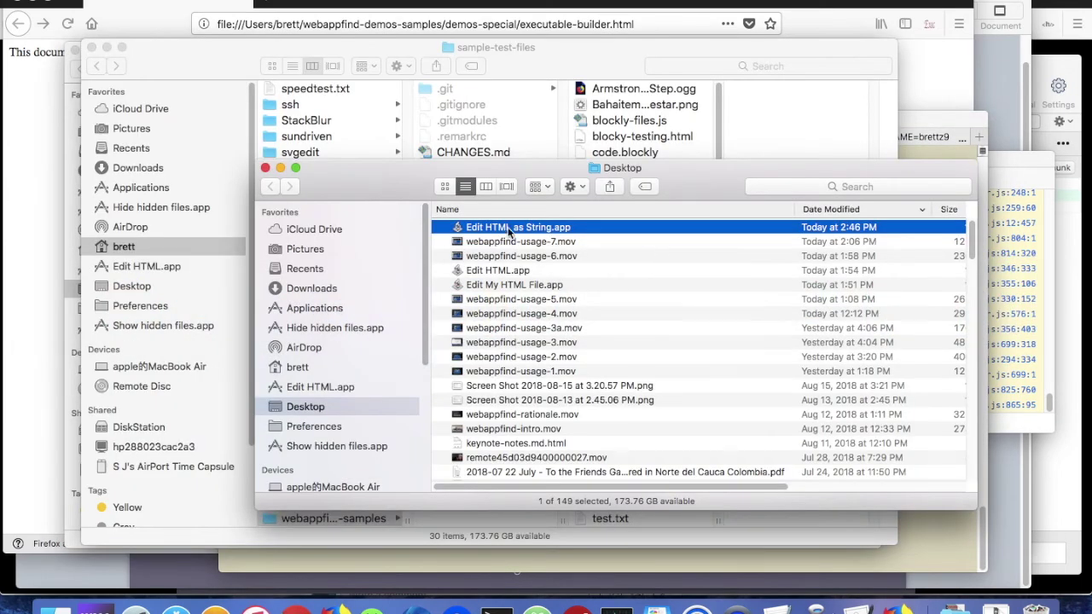
pyautogui.moveTo(510, 230); pyautogui.dragTo(654, 310)
pyautogui.press('super+Tab')
# Step: Replace the backslash escapes in the Edit HTML as String.app path with enclosing double quotes, and run the osascript command
pyautogui.press('BackSpace')
pyautogui.write('"')
pyautogui.hotkey('alt', 'Left')
pyautogui.hotkey('alt', 'Left')
pyautogui.press('Left')
pyautogui.press('BackSpace')
pyautogui.press('Left')
pyautogui.press('Left')
pyautogui.press('Left')
pyautogui.press('BackSpace')
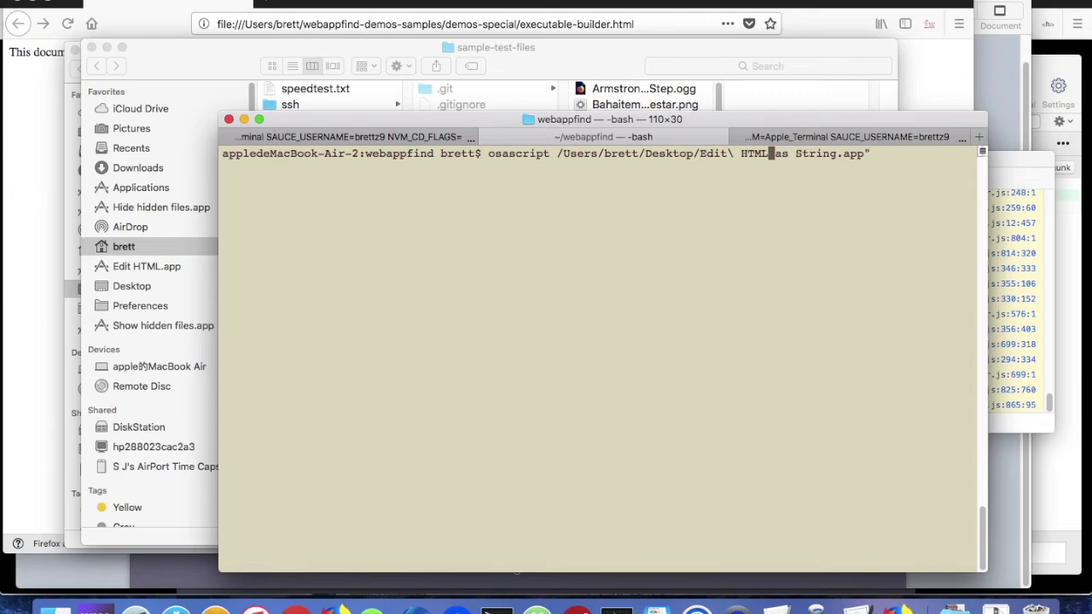
pyautogui.hotkey('alt', 'Left')
pyautogui.press('Left')
pyautogui.press('BackSpace')
pyautogui.hotkey('alt', 'Left')
pyautogui.hotkey('alt', 'Left')
pyautogui.hotkey('alt', 'Left')
pyautogui.hotkey('alt', 'Left')
pyautogui.hotkey('alt', 'Right')
pyautogui.press('Right')
pyautogui.write('"')
pyautogui.hotkey('alt', 'Right')
pyautogui.hotkey('alt', 'Right')
pyautogui.hotkey('alt', 'Right')
pyautogui.hotkey('alt', 'Right')
pyautogui.hotkey('alt', 'Right')
pyautogui.hotkey('alt', 'Right')
pyautogui.hotkey('alt', 'Right')
pyautogui.hotkey('alt', 'Right')
pyautogui.hotkey('alt', 'Right')
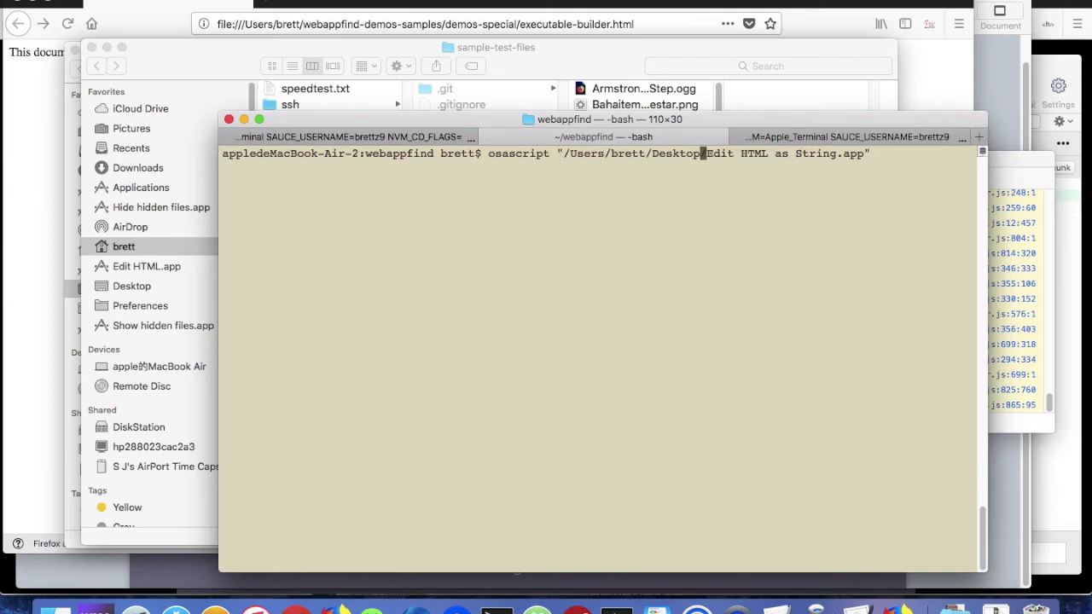
pyautogui.write('"')
pyautogui.press('Return')
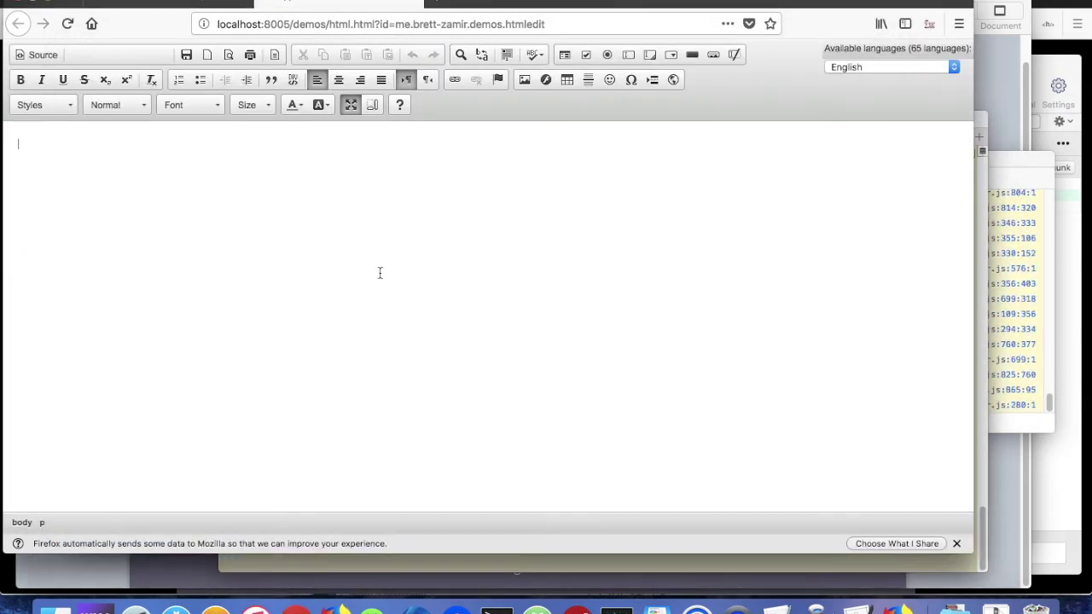
# Step: Rerun the osascript command for Edit HTML as String.app with the added quoted argument "Here is some text"
pyautogui.press('Up')
pyautogui.write('"')
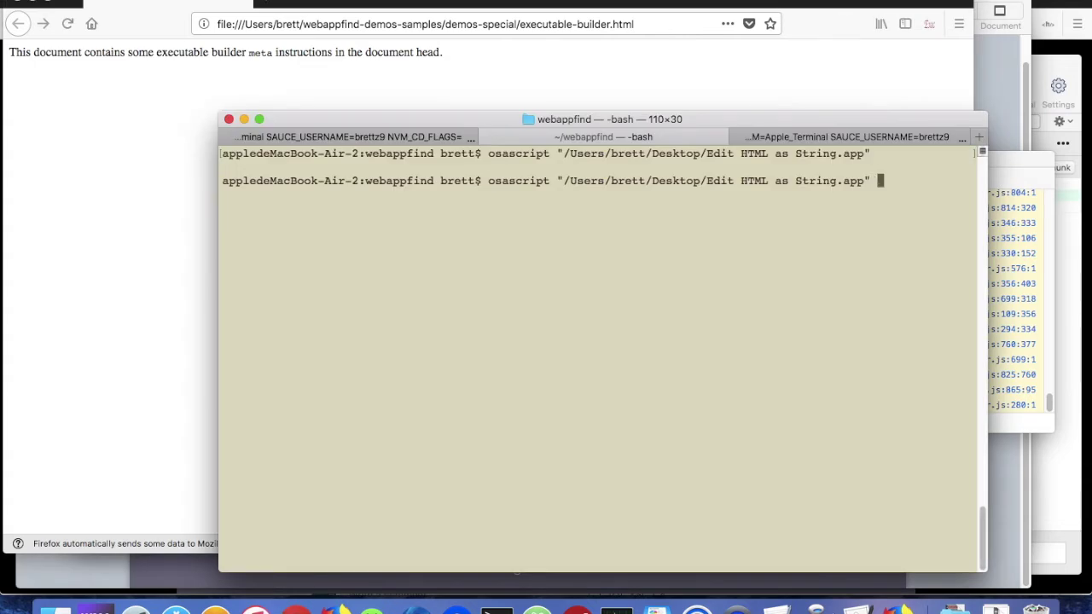
pyautogui.write('Here is some text"')
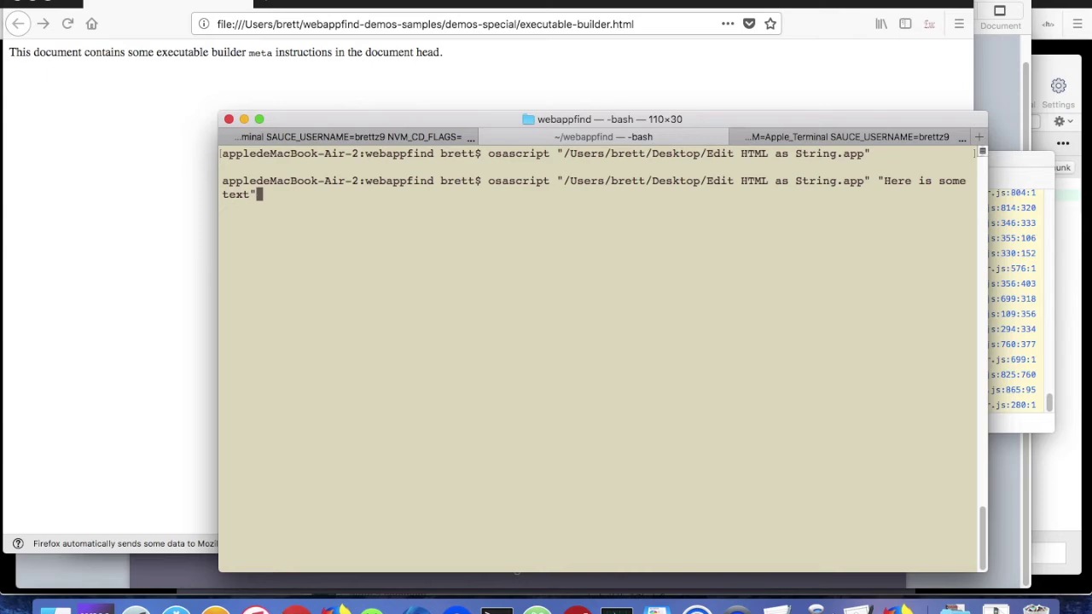
pyautogui.press('Return')
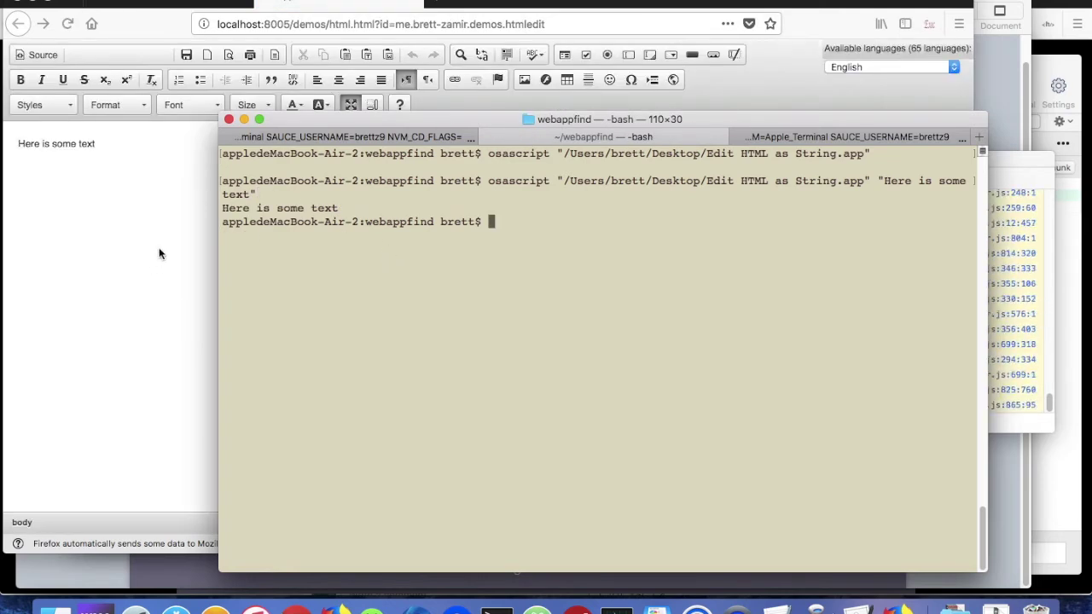
# Step: Bring the browser's HTML editor forward and check the passed text in the editing area
pyautogui.click(156, 252)
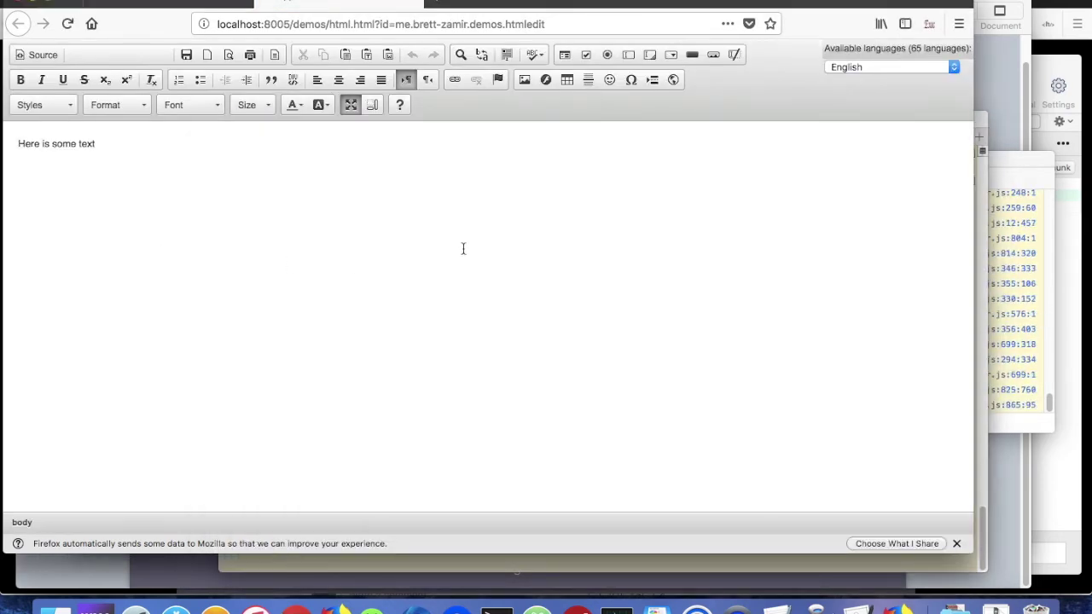
pyautogui.click(461, 248)
pyautogui.tripleClick(85, 142)
pyautogui.click(149, 182)
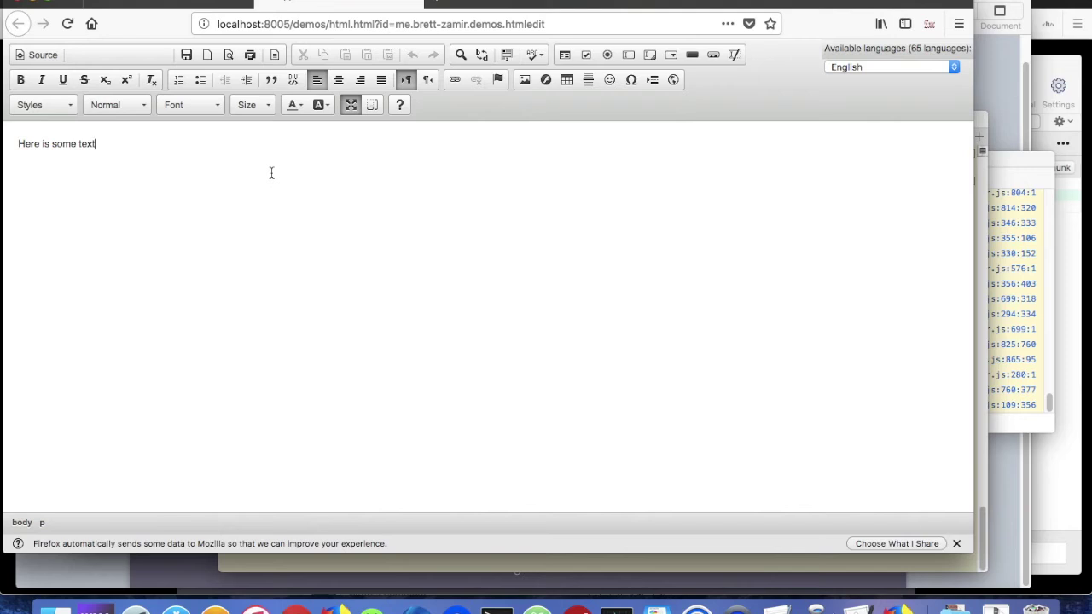
# Step: Switch to Stickies and examine the services offered for the selected text in the blue note
pyautogui.press('super+Tab')
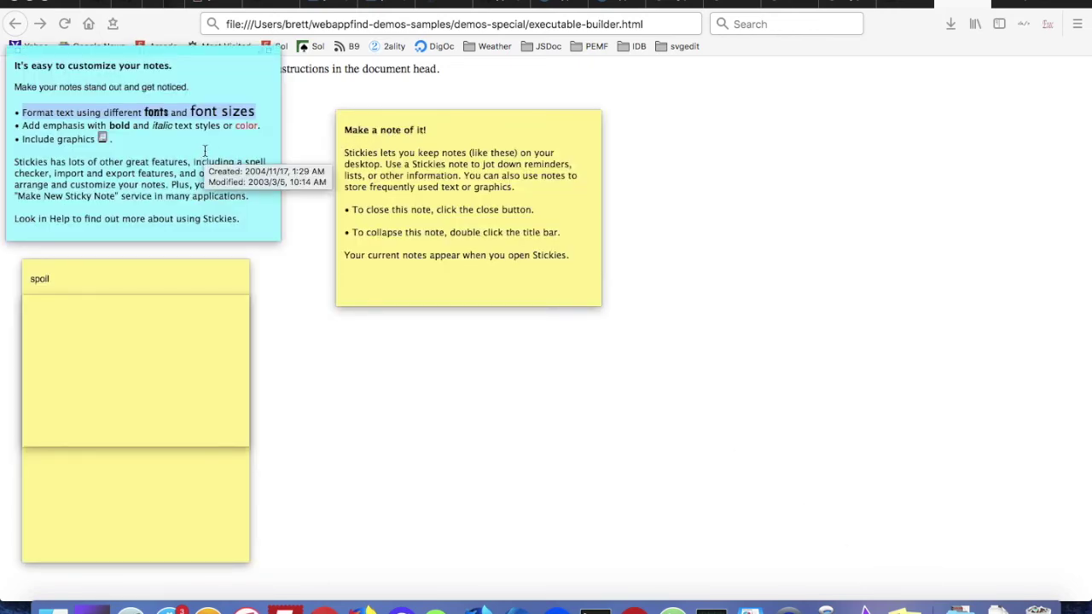
pyautogui.click(73, 7)
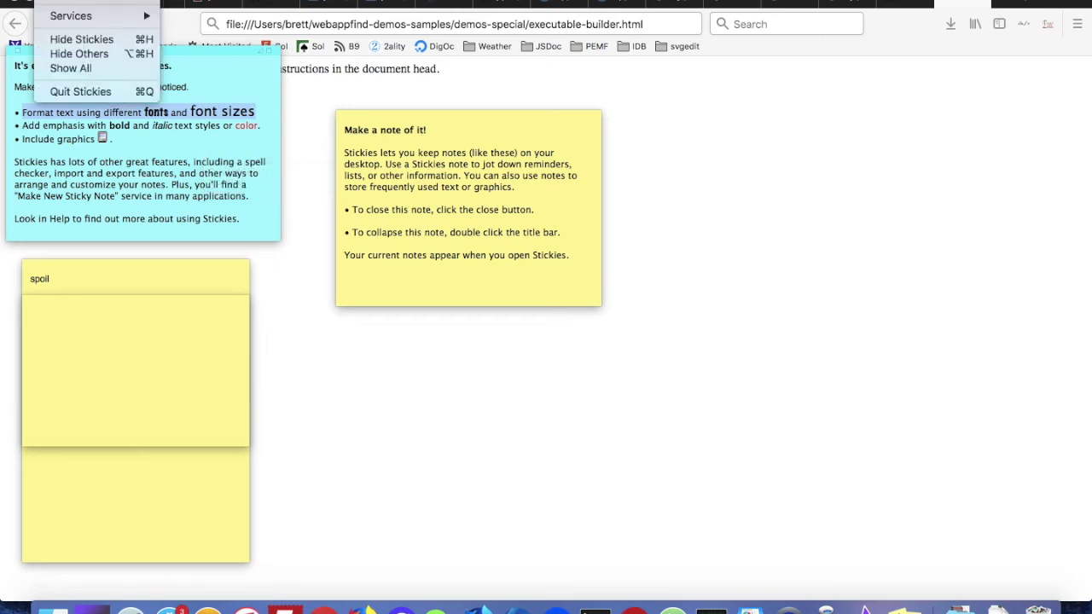
pyautogui.moveTo(74, 21)
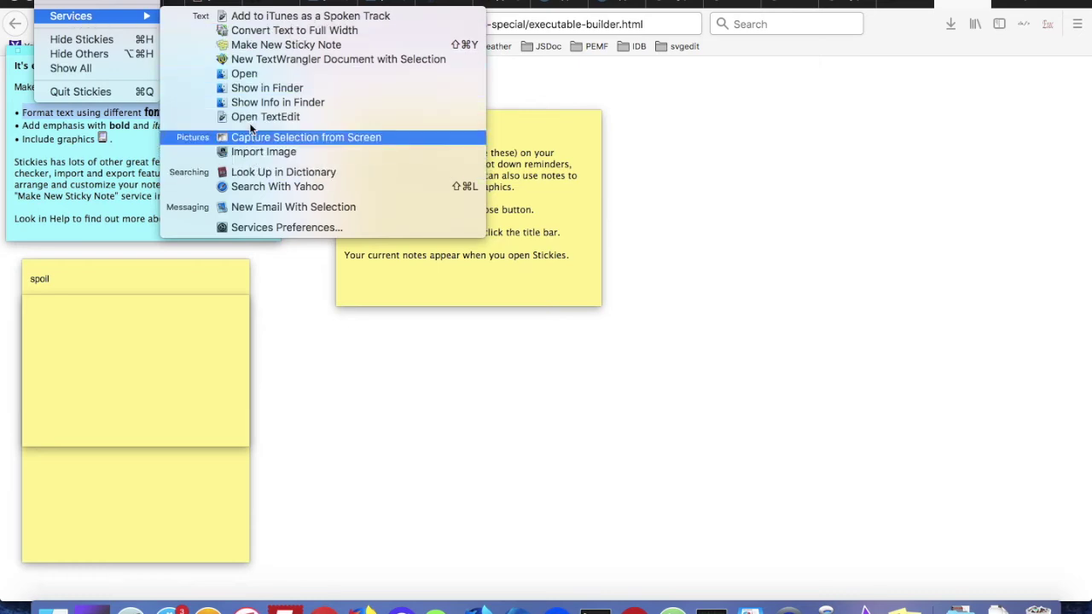
pyautogui.click(61, 123)
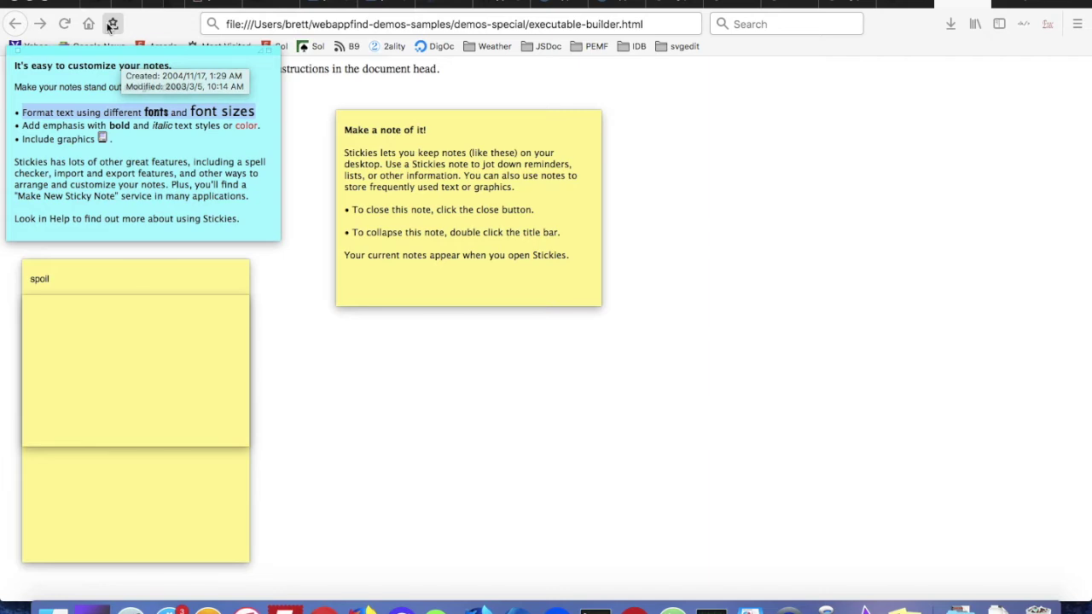
pyautogui.rightClick(119, 113)
pyautogui.moveTo(200, 320)
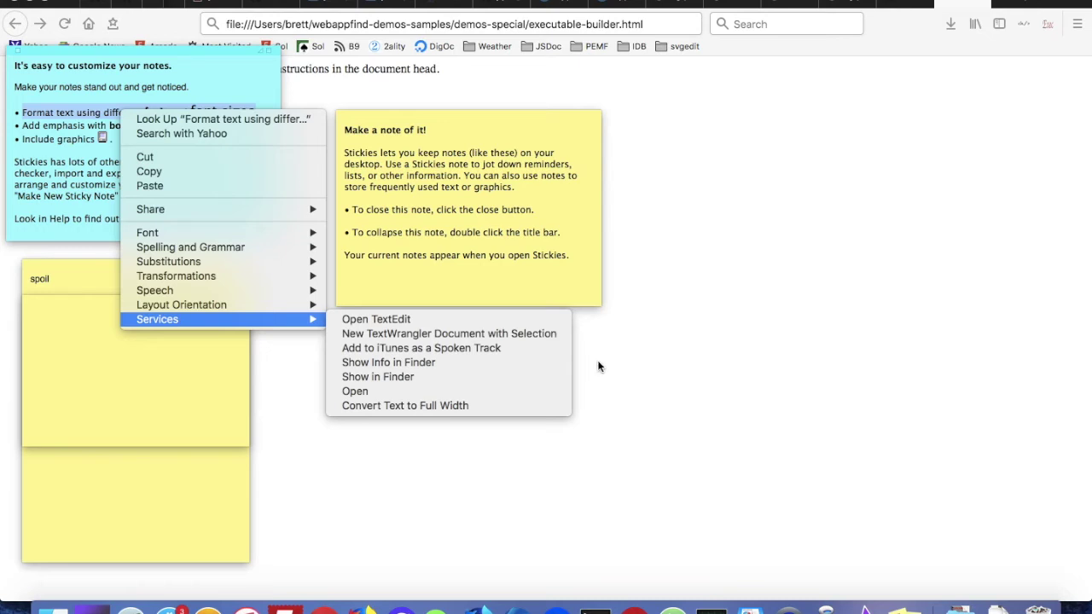
pyautogui.click(544, 234)
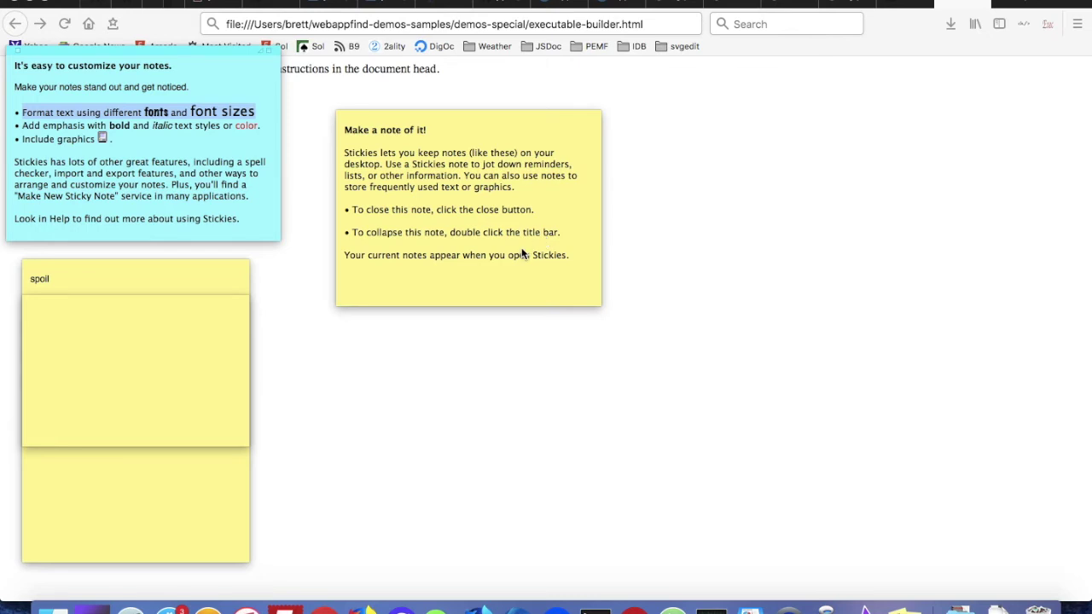
pyautogui.click(523, 254)
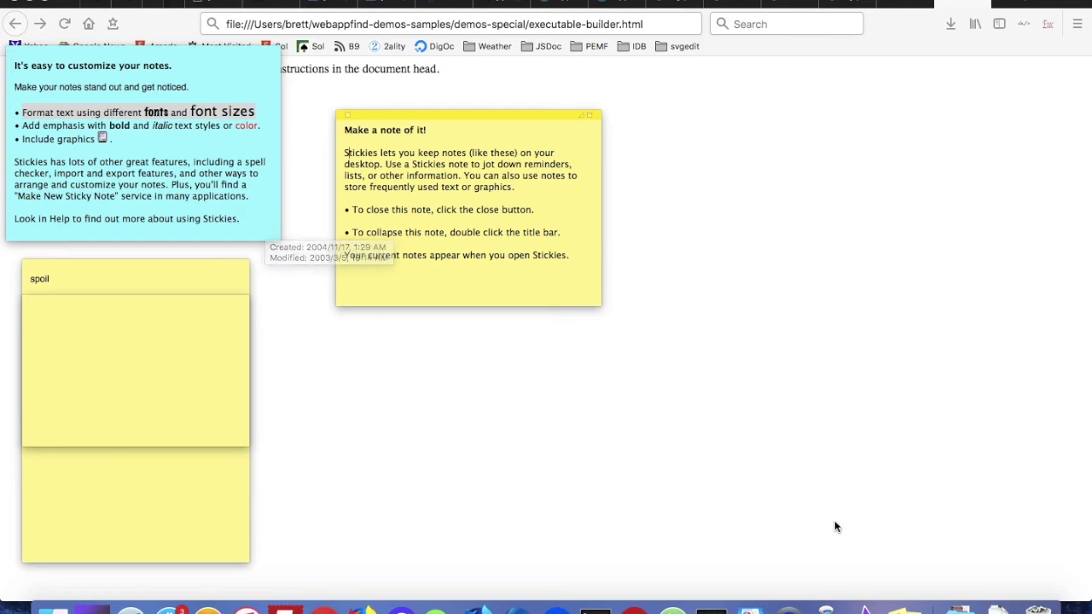
# Step: Switch to Automator, create a Service document, and add the Copy to Clipboard action to its workflow
pyautogui.click(827, 607)
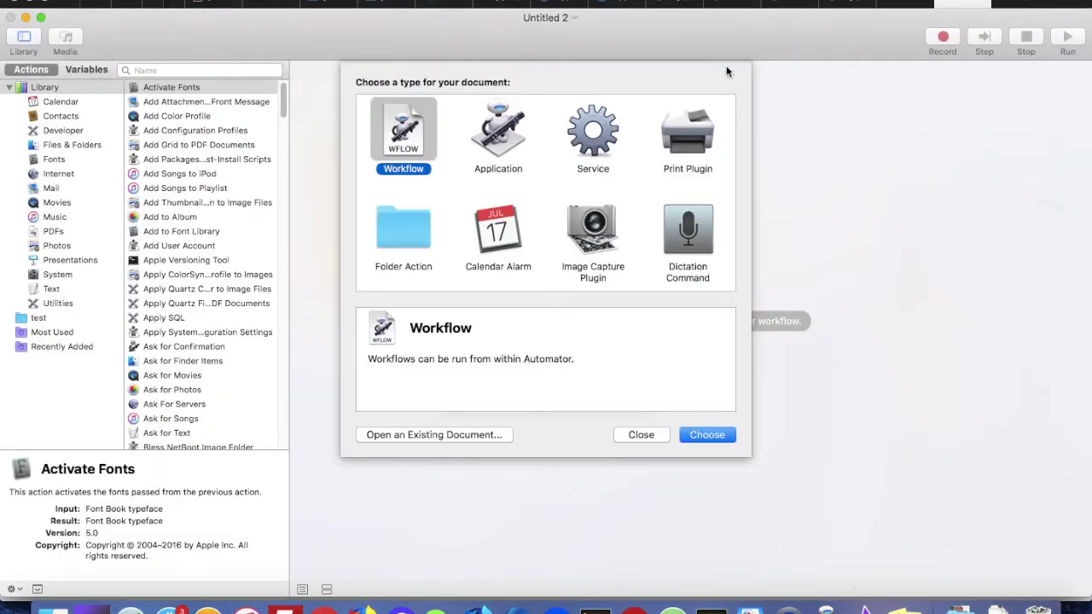
pyautogui.click(588, 147)
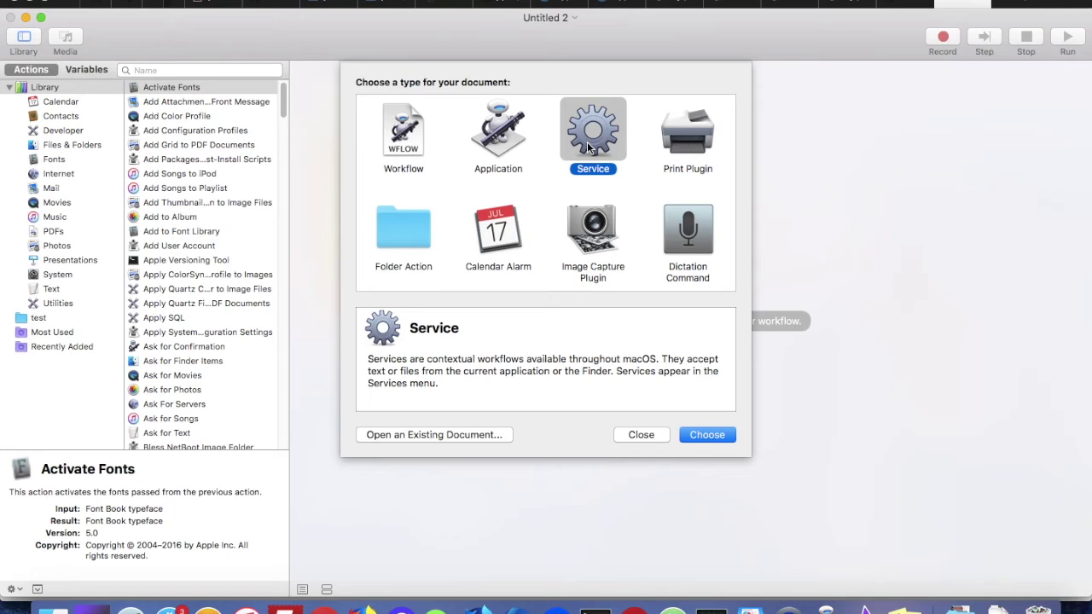
pyautogui.click(720, 436)
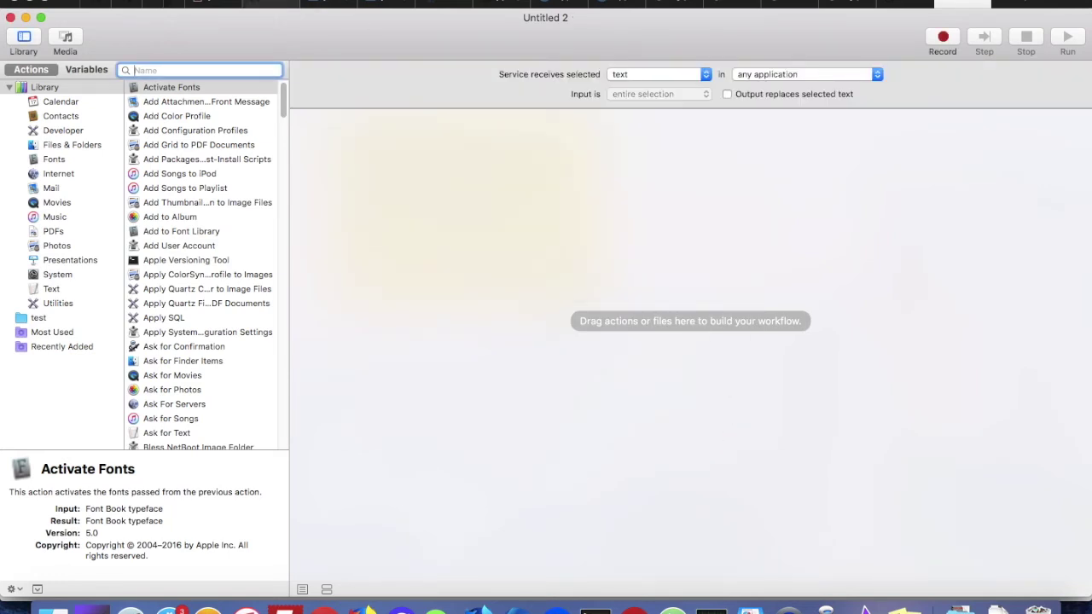
pyautogui.write('copy')
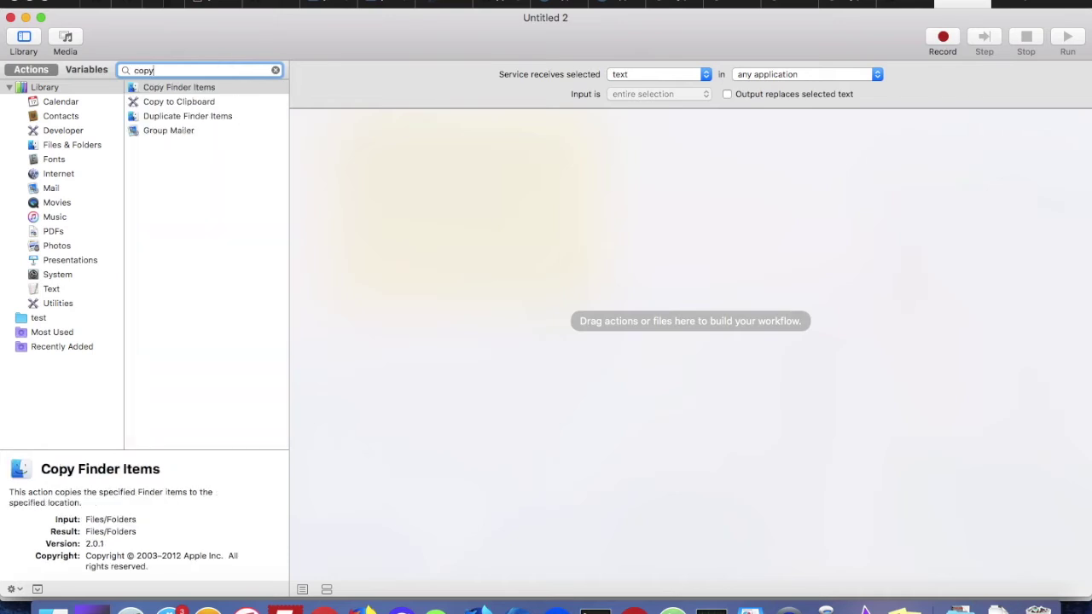
pyautogui.moveTo(156, 99); pyautogui.dragTo(630, 251)
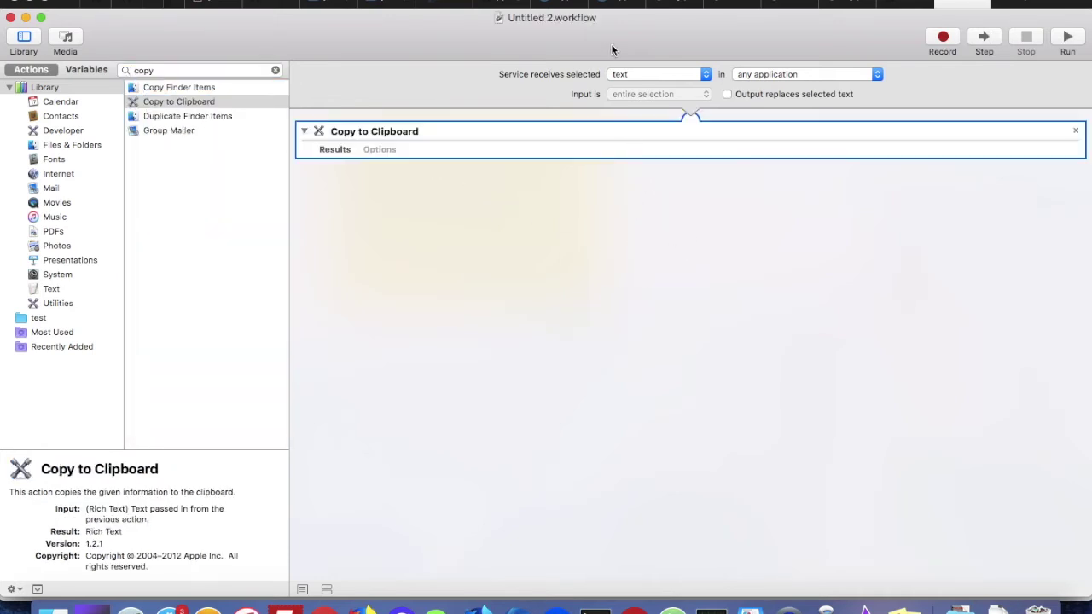
# Step: Set the service to receive selected files or folders in Finder.app
pyautogui.click(628, 75)
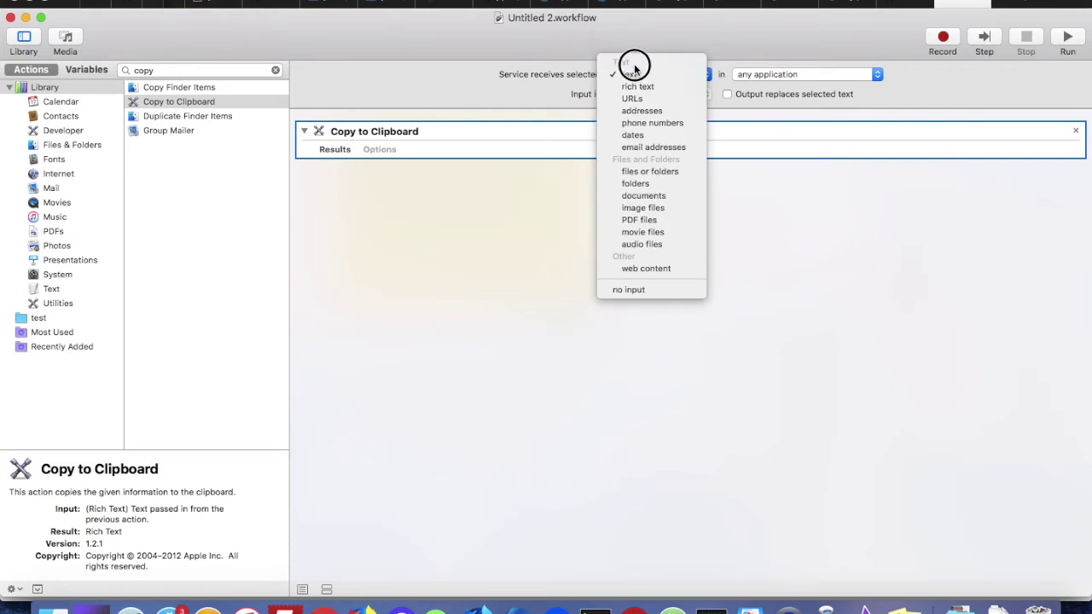
pyautogui.click(661, 173)
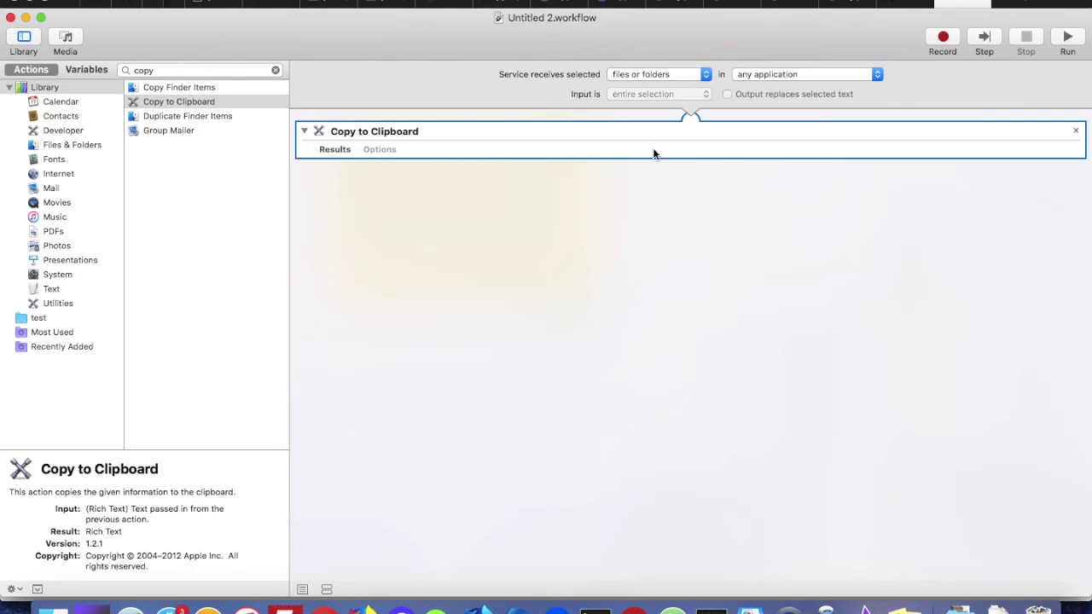
pyautogui.click(779, 73)
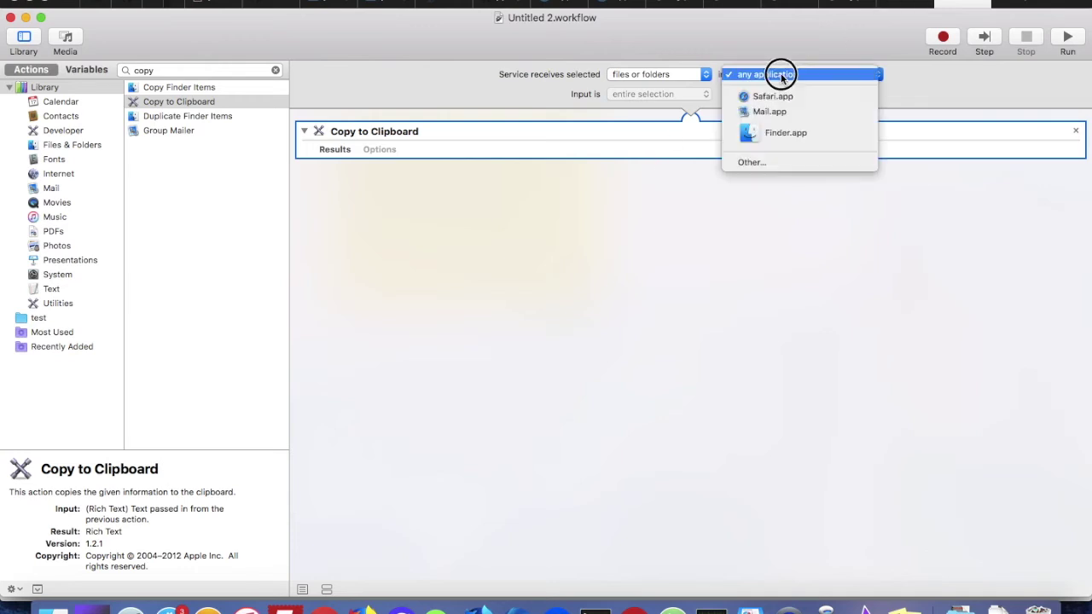
pyautogui.click(789, 142)
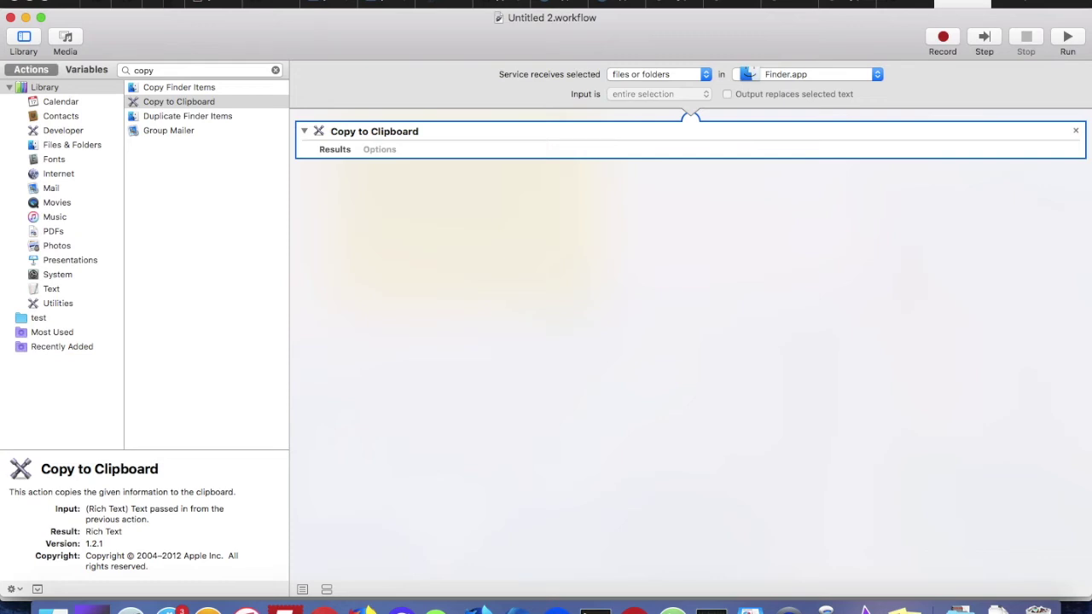
# Step: Save the service as Copy path
pyautogui.click(120, 0)
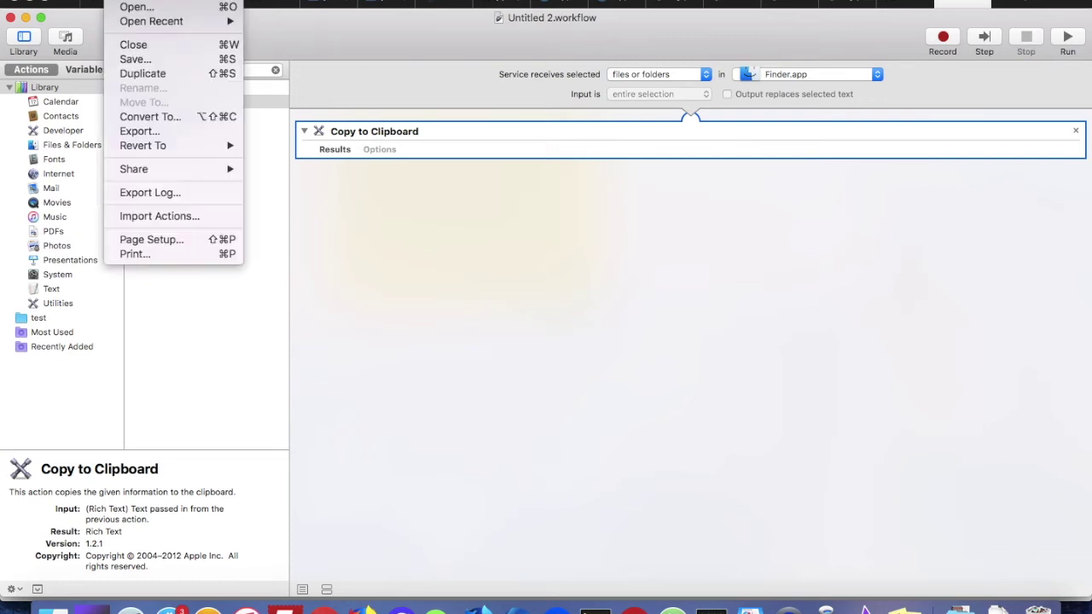
pyautogui.click(133, 62)
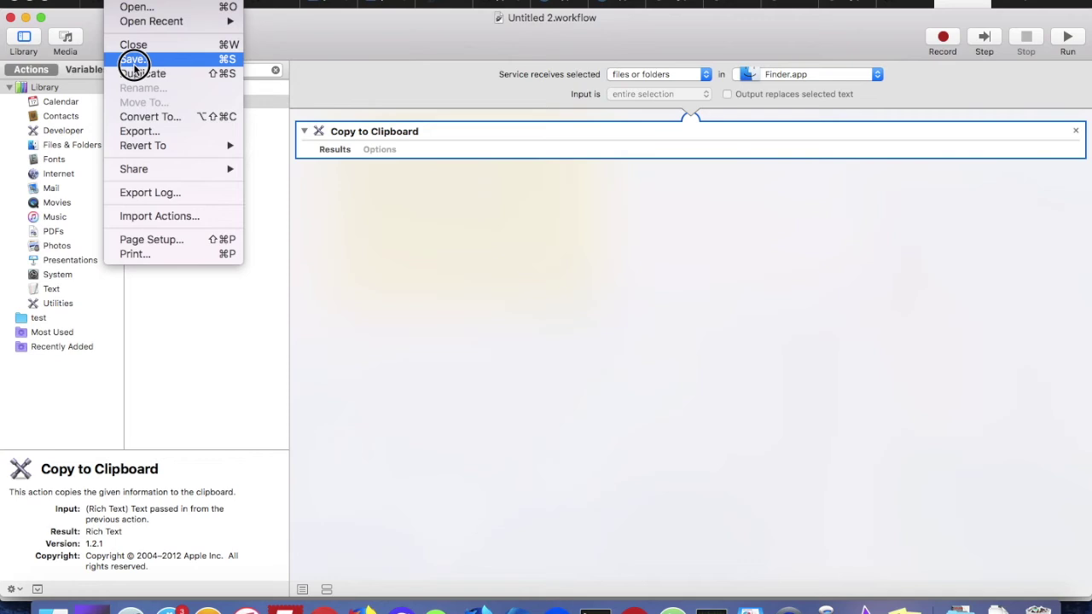
pyautogui.write('Copy path')
pyautogui.press('Return')
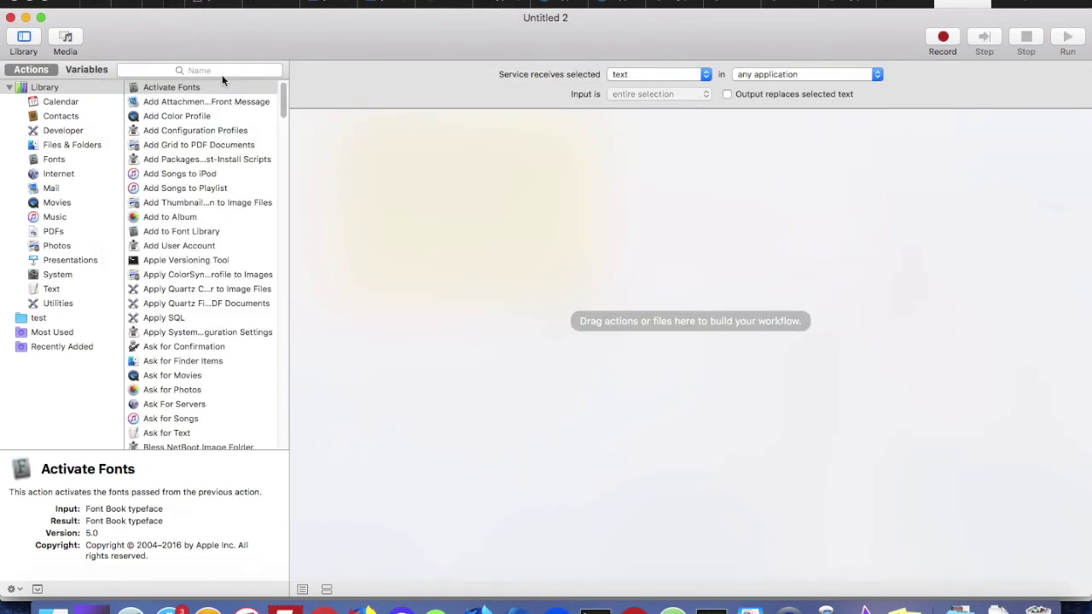
# Step: Find the Run Shell Script action and add it to the empty text service workflow
pyautogui.click(222, 73)
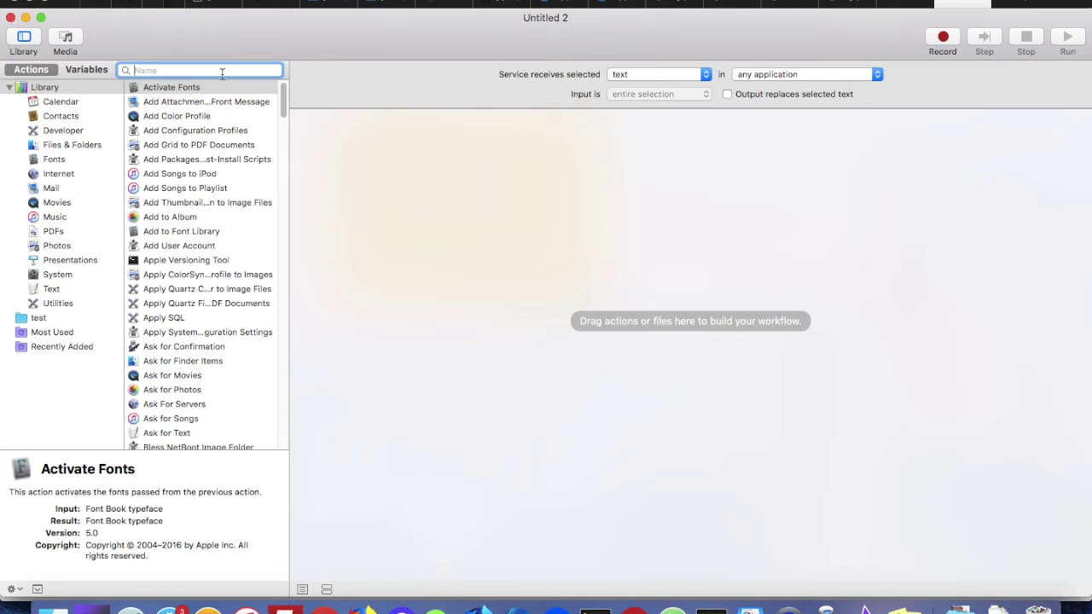
pyautogui.write('shell')
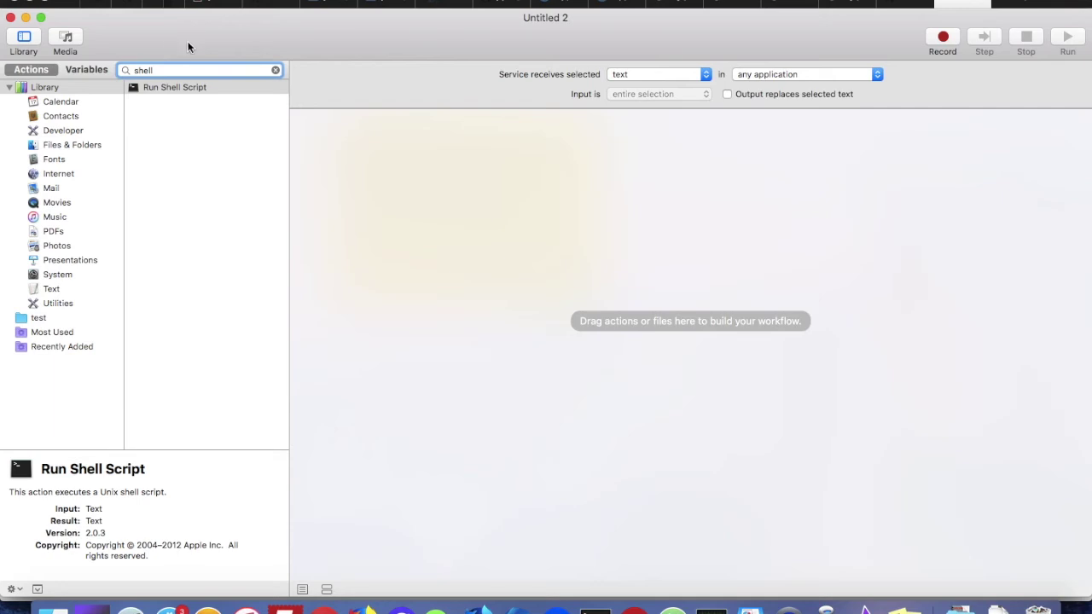
pyautogui.moveTo(171, 95); pyautogui.dragTo(695, 244)
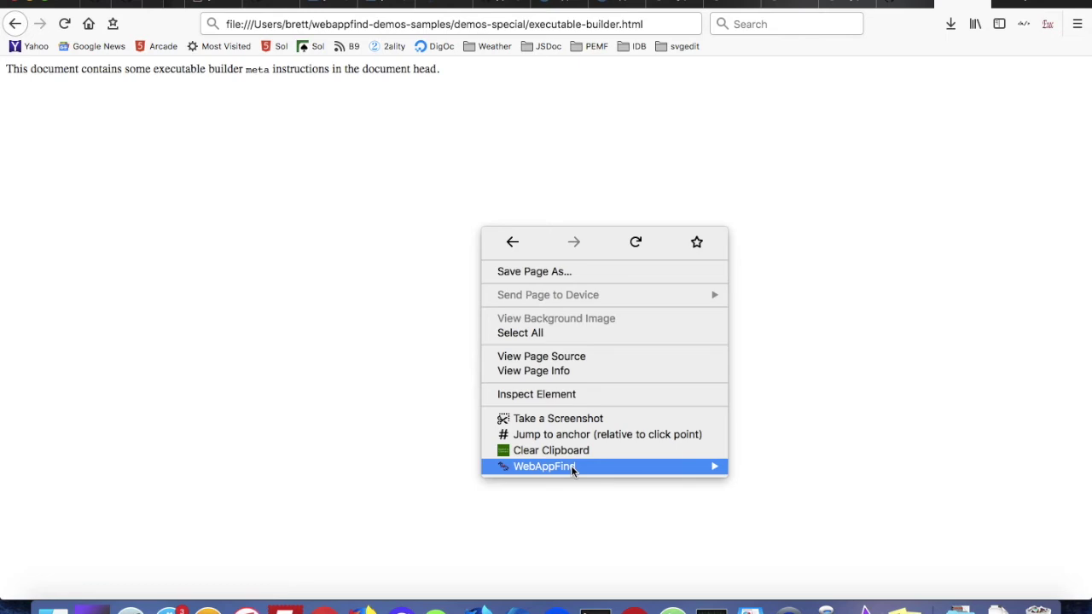
# Step: Open WebAppFind's command editor from the executable-builder page and choose WebAppFind as the preset for the executable path
pyautogui.moveTo(571, 466)
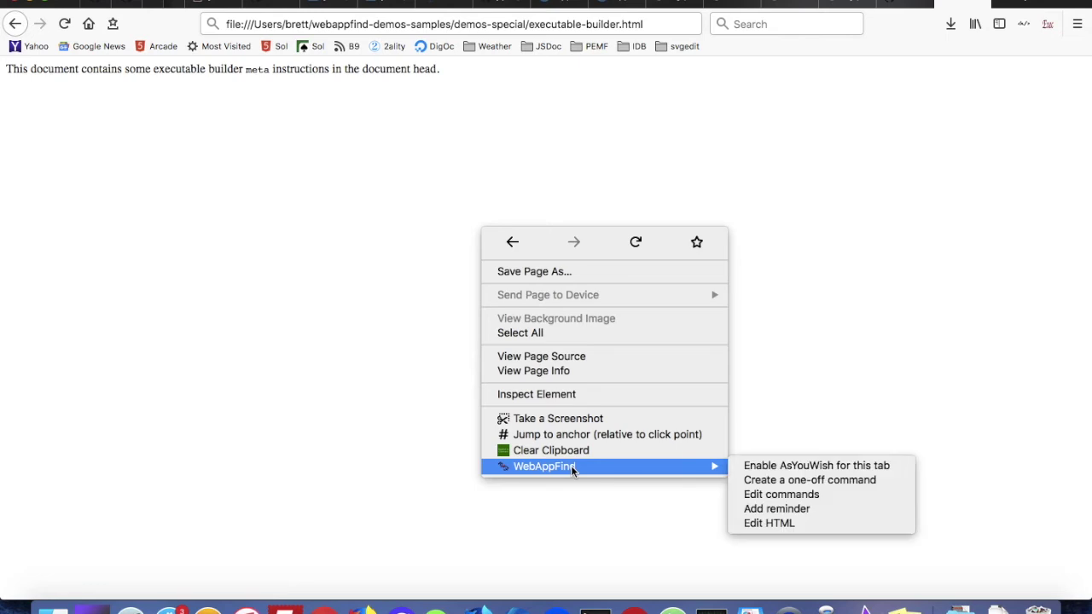
pyautogui.click(820, 498)
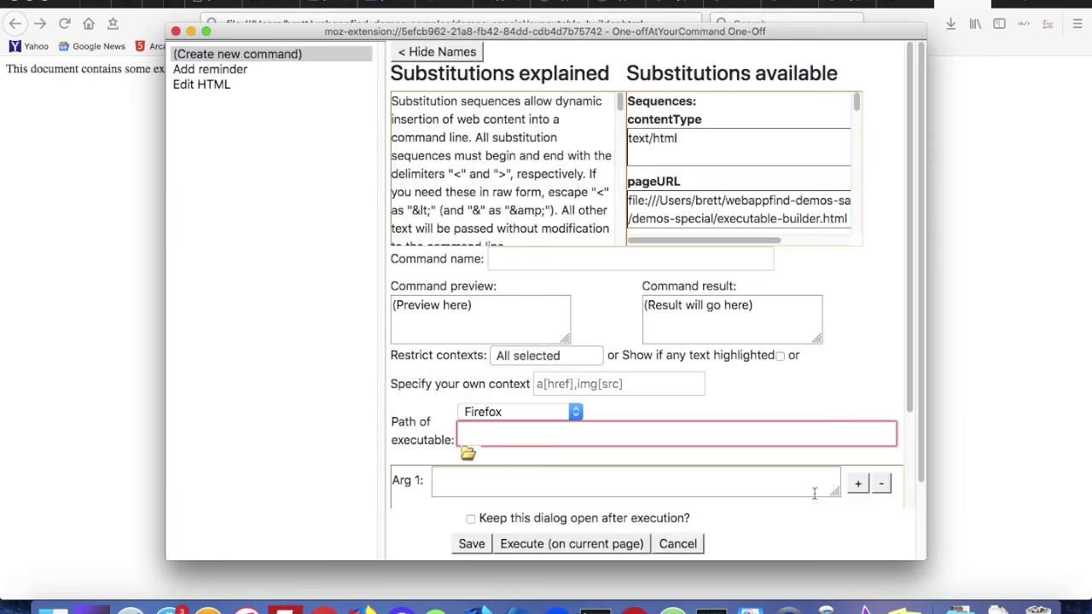
pyautogui.scroll(-3, 606, 435)
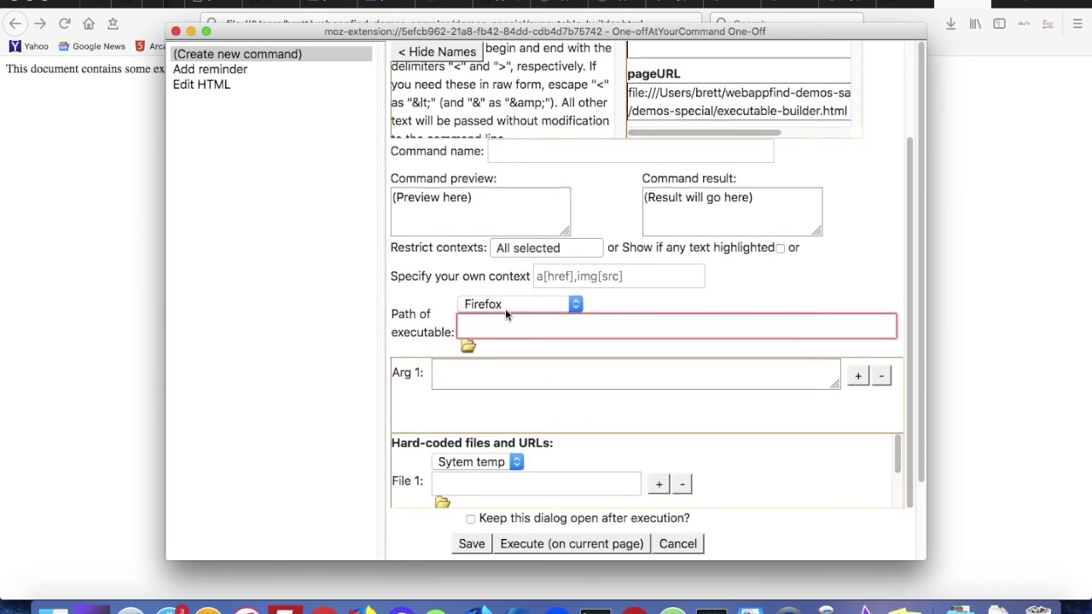
pyautogui.click(505, 309)
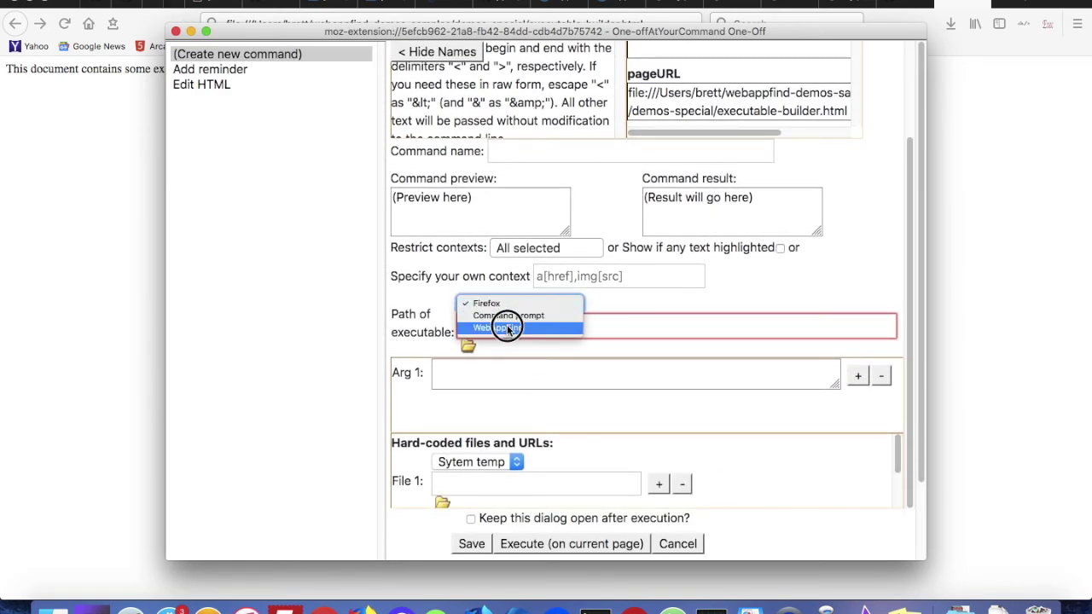
pyautogui.click(507, 328)
# Step: Select the full native-app path in the executable path field, and return to Automator after closing the command dialog
pyautogui.click(471, 326)
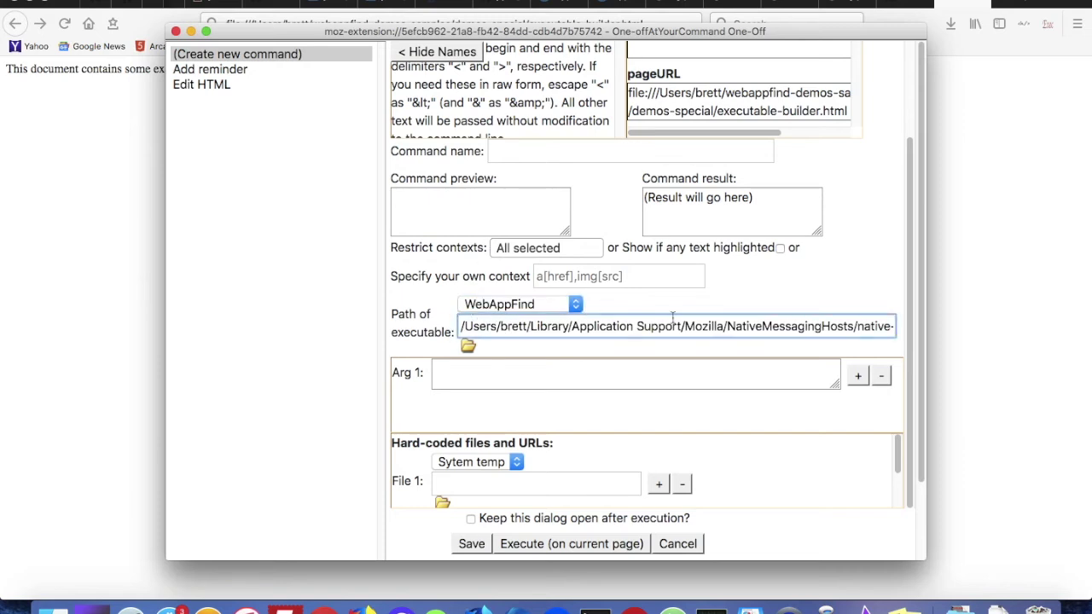
pyautogui.tripleClick(793, 325)
pyautogui.click(727, 326)
pyautogui.press('Right')
pyautogui.press('Right')
pyautogui.press('Right')
pyautogui.press('Right')
pyautogui.press('Right')
pyautogui.press('Right')
pyautogui.press('Right')
pyautogui.press('Right')
pyautogui.press('Right')
pyautogui.press('Right')
pyautogui.press('Right')
pyautogui.press('Right')
pyautogui.press('Right')
pyautogui.press('Right')
pyautogui.press('Right')
pyautogui.press('Right')
pyautogui.press('Right')
pyautogui.press('Right')
pyautogui.press('Right')
pyautogui.press('Right')
pyautogui.press('super+a')
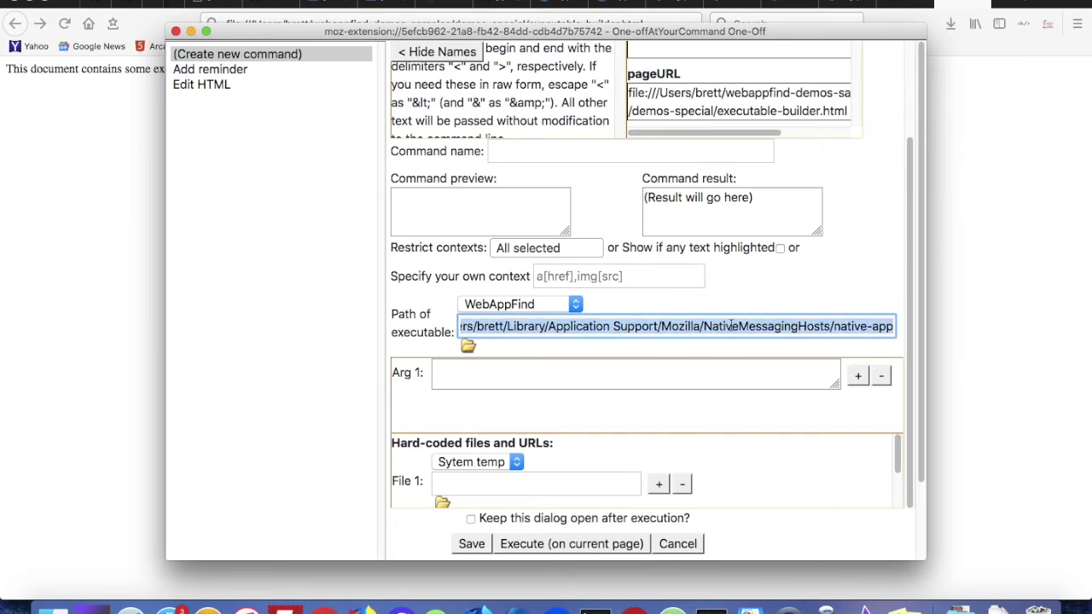
pyautogui.click(175, 32)
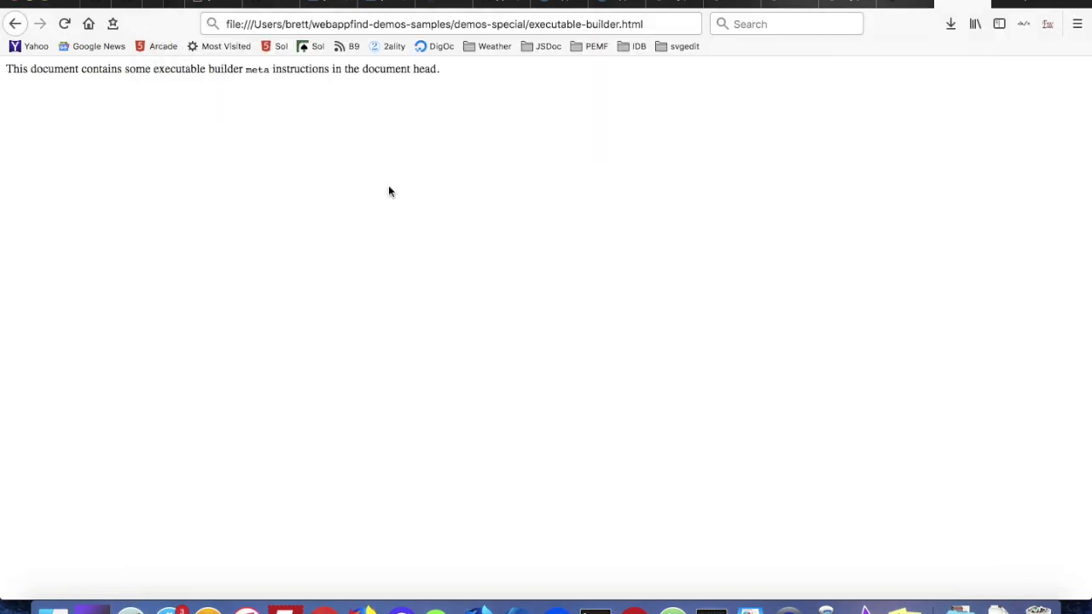
pyautogui.click(827, 607)
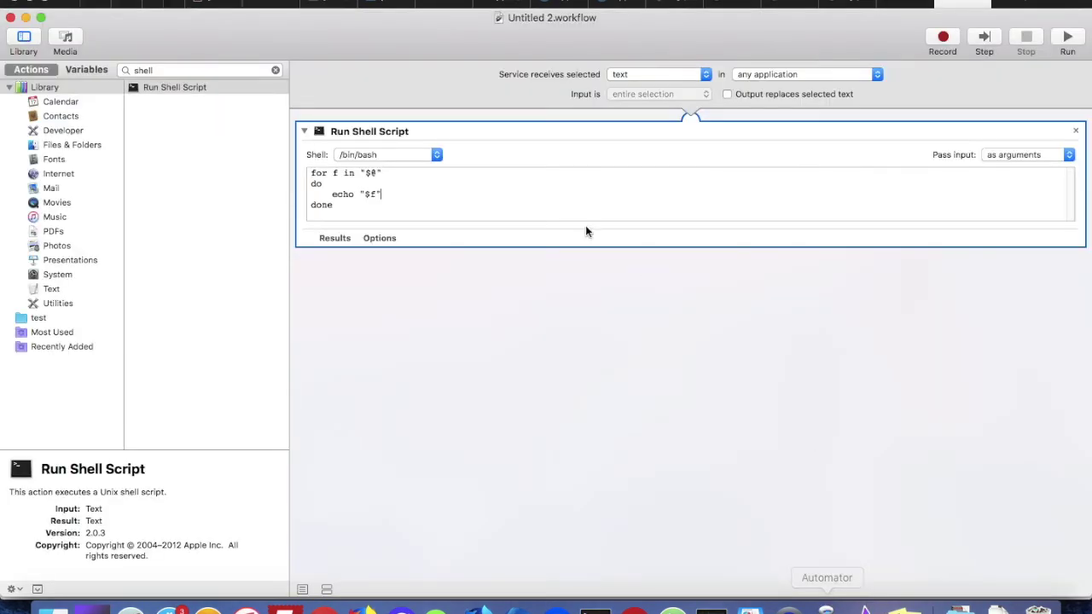
# Step: Replace echo in the shell script's loop with the quoted native-app path, keeping "$f" as its argument
pyautogui.doubleClick(341, 194)
pyautogui.press('BackSpace')
pyautogui.write('"')
pyautogui.press('super+v')
pyautogui.write('"')
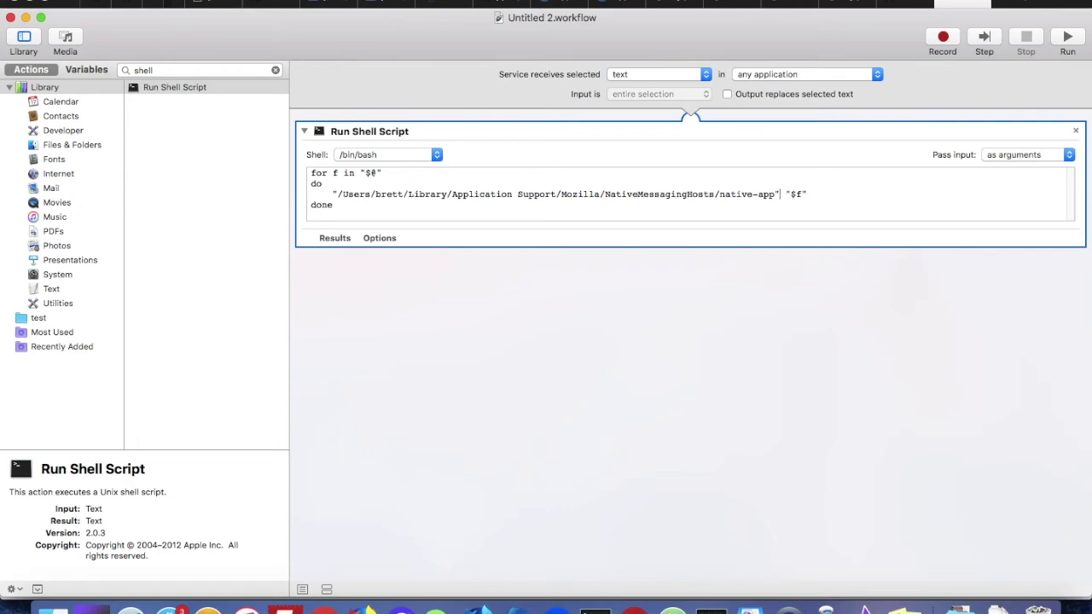
# Step: Replace the loop's native-app call with osascript and the quoted path to Edit HTML as String.app on the desktop, followed by "$f"
pyautogui.write('--string=')
pyautogui.press('Delete')
pyautogui.hotkey('shift', 'Up')
pyautogui.hotkey('shift', 'Right')
pyautogui.hotkey('alt', 'shift', 'Right')
pyautogui.hotkey('alt', 'shift', 'Left')
pyautogui.press('BackSpace')
pyautogui.press('BackSpace')
pyautogui.press('BackSpace')
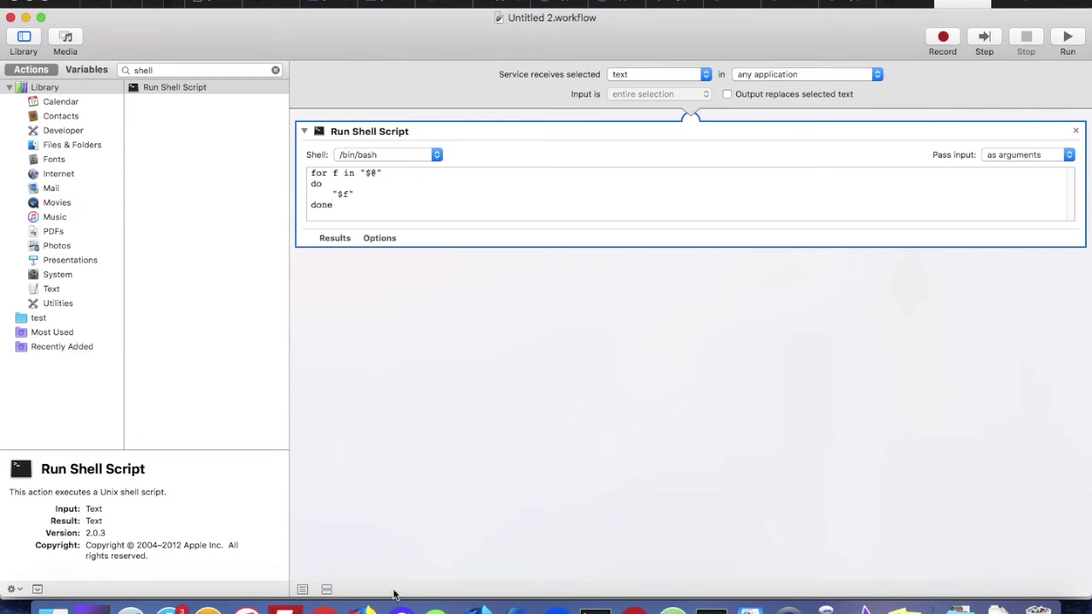
pyautogui.write('osascript')
pyautogui.moveTo(378, 195); pyautogui.dragTo(386, 195)
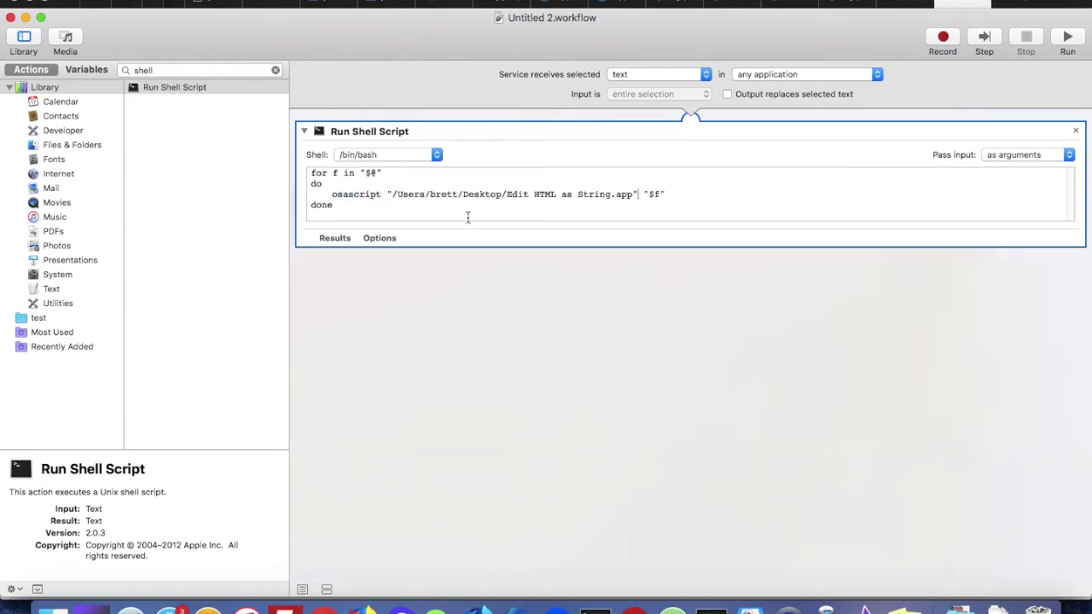
# Step: Examine the osascript command, the quoted app path and the "$f" argument in the script's loop
pyautogui.doubleClick(334, 195)
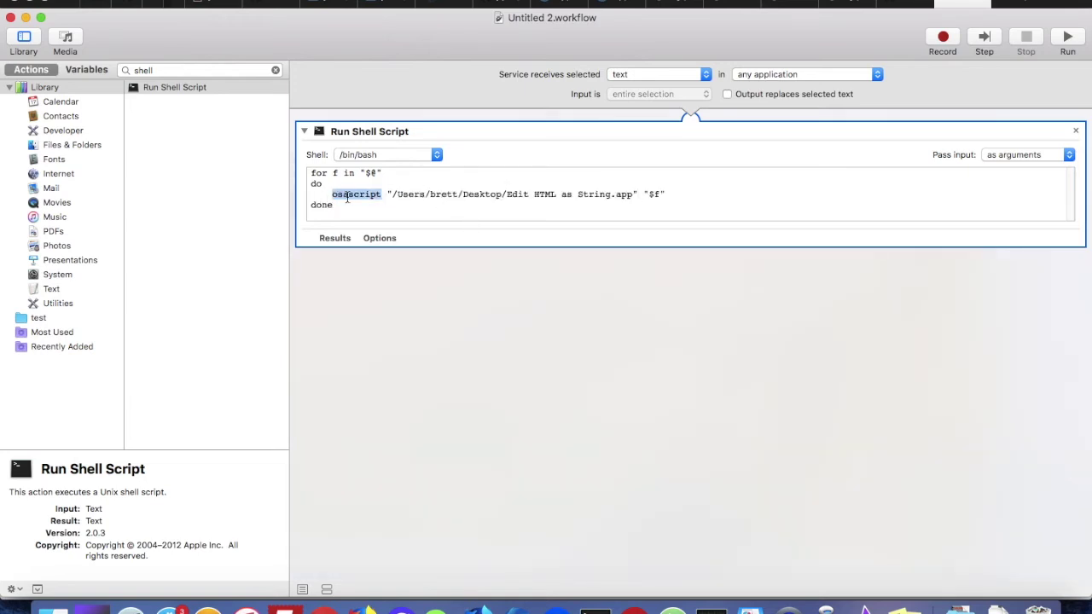
pyautogui.click(391, 195)
pyautogui.click(389, 194)
pyautogui.moveTo(389, 195); pyautogui.dragTo(665, 194)
pyautogui.click(644, 194)
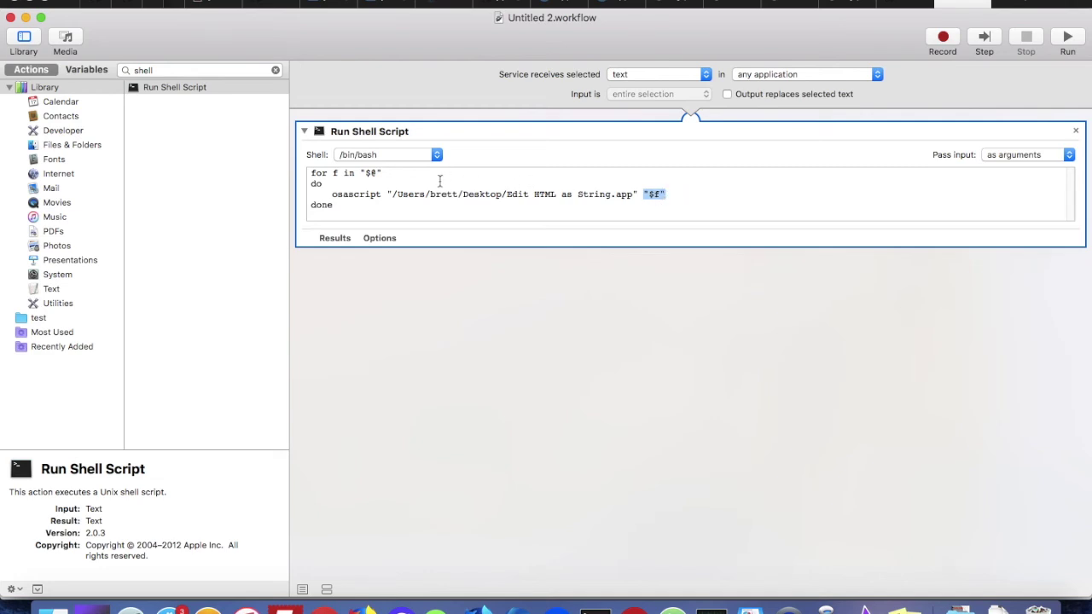
pyautogui.click(695, 207)
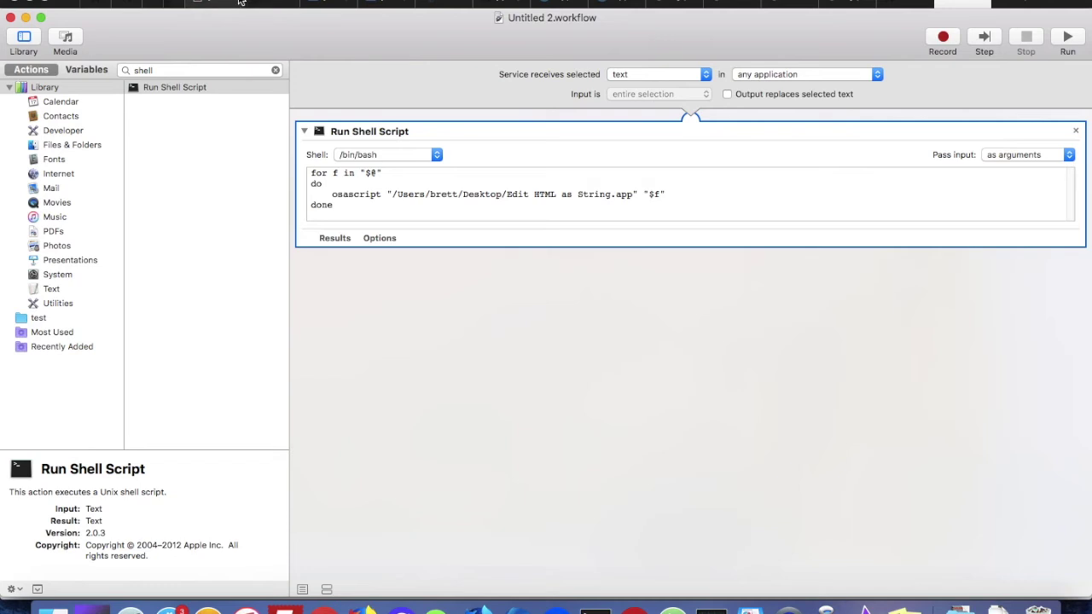
# Step: Save the service as Edit HTML as String
pyautogui.click(119, 2)
pyautogui.click(135, 57)
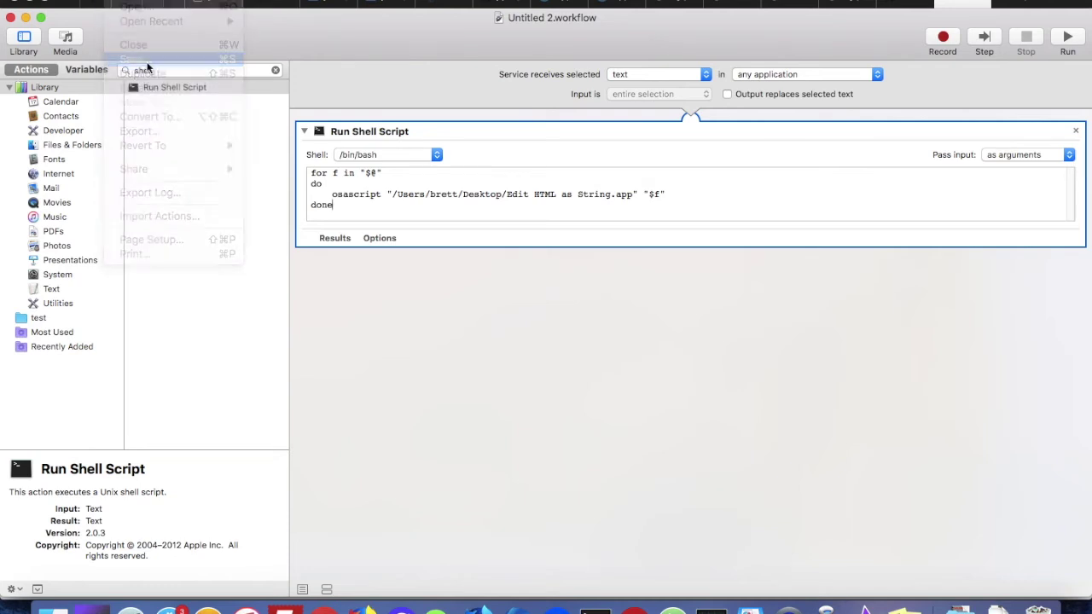
pyautogui.write('Edit HTML as String')
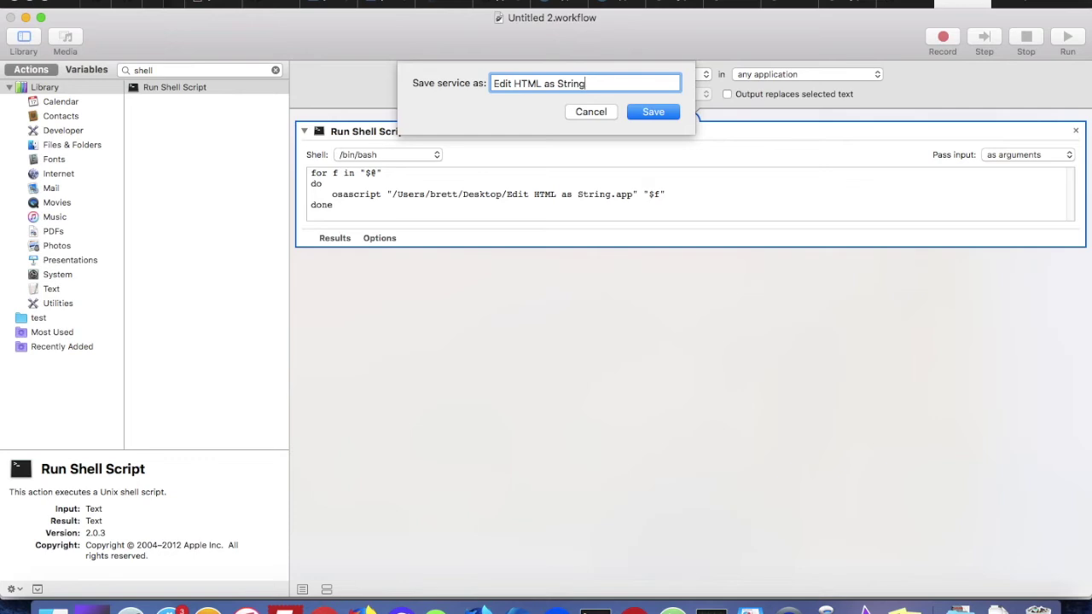
pyautogui.press('Return')
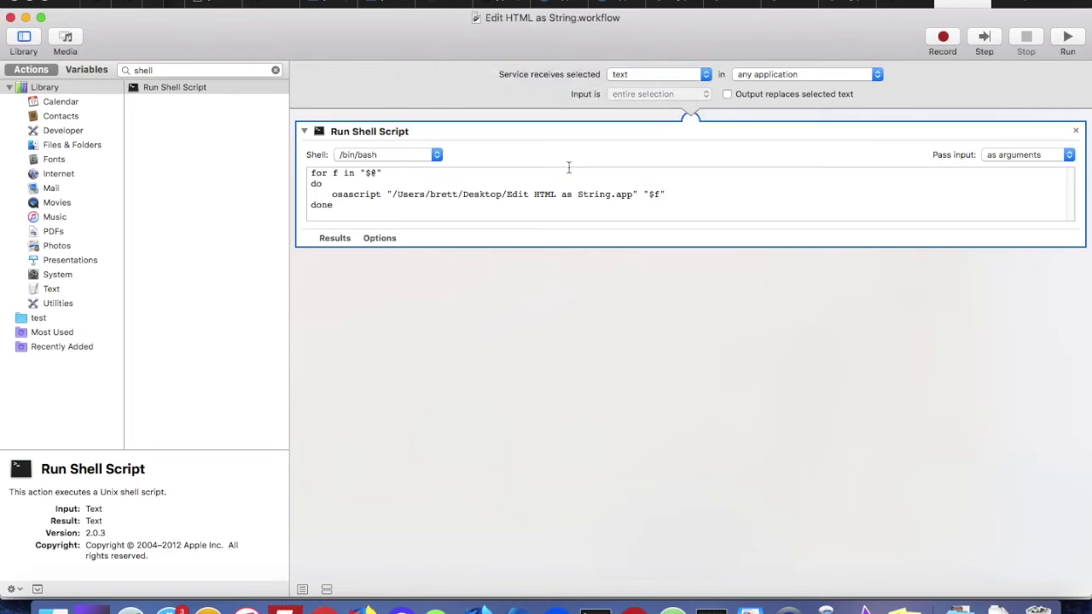
# Step: Switch to Stickies and run the Edit HTML as String service on the selected line "Format text using different fonts and font sizes"
pyautogui.click(904, 609)
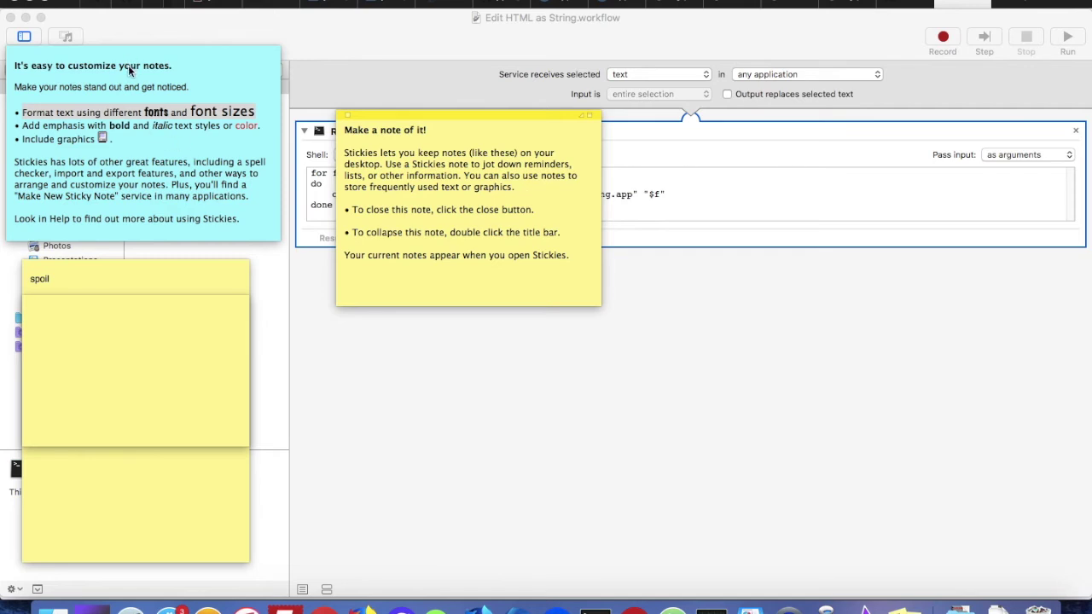
pyautogui.click(60, 5)
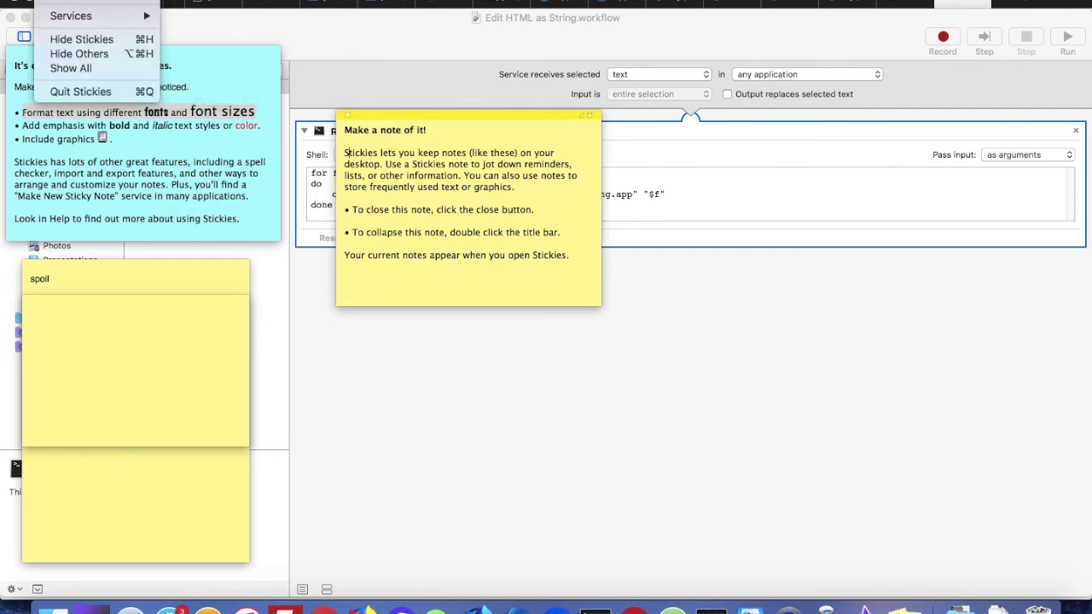
pyautogui.moveTo(72, 19)
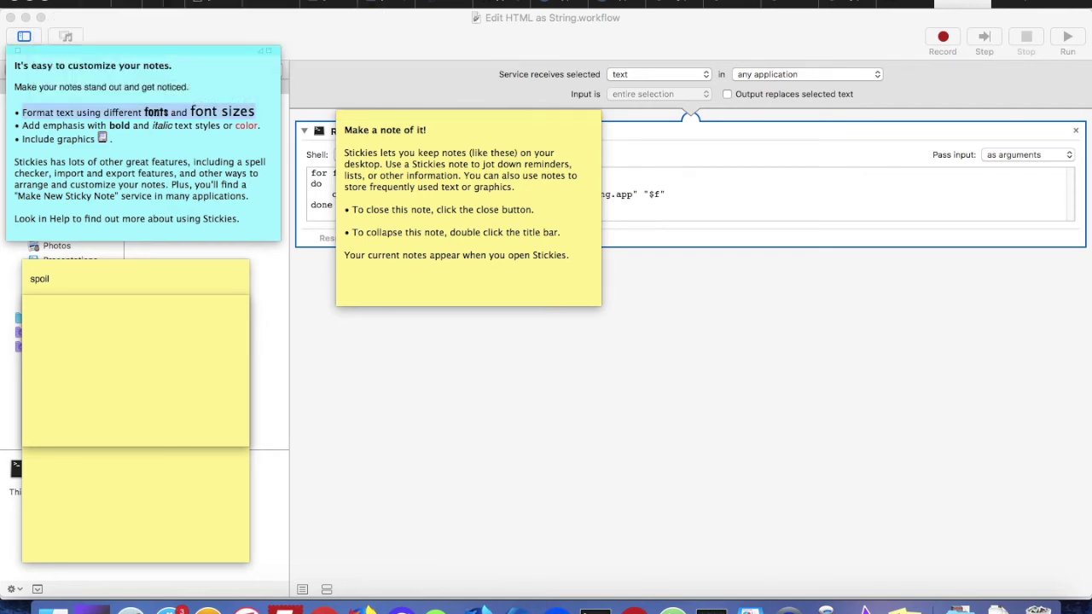
pyautogui.click(60, 3)
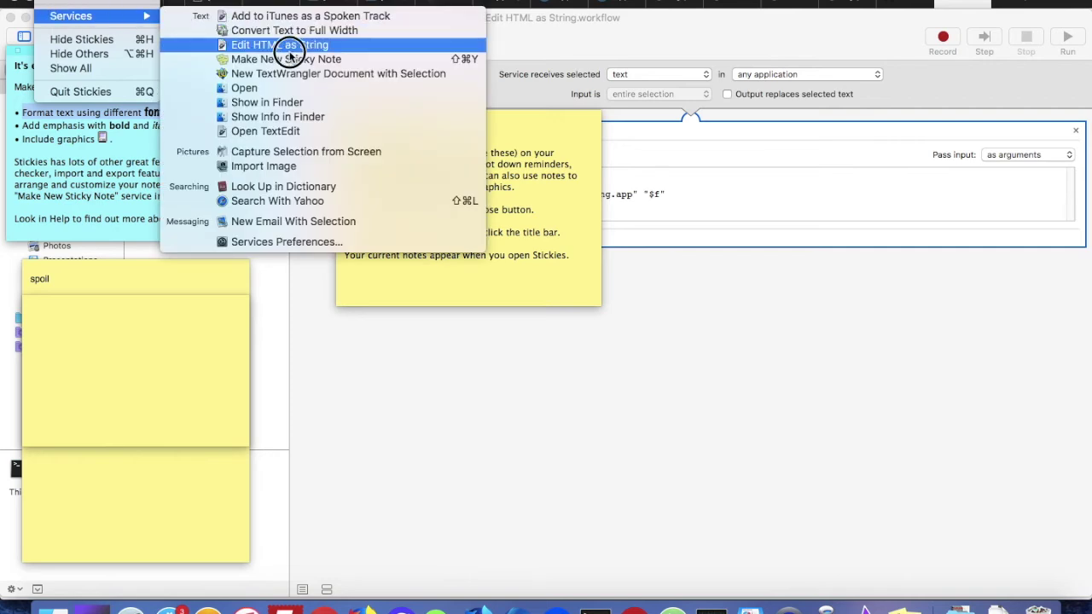
pyautogui.click(289, 53)
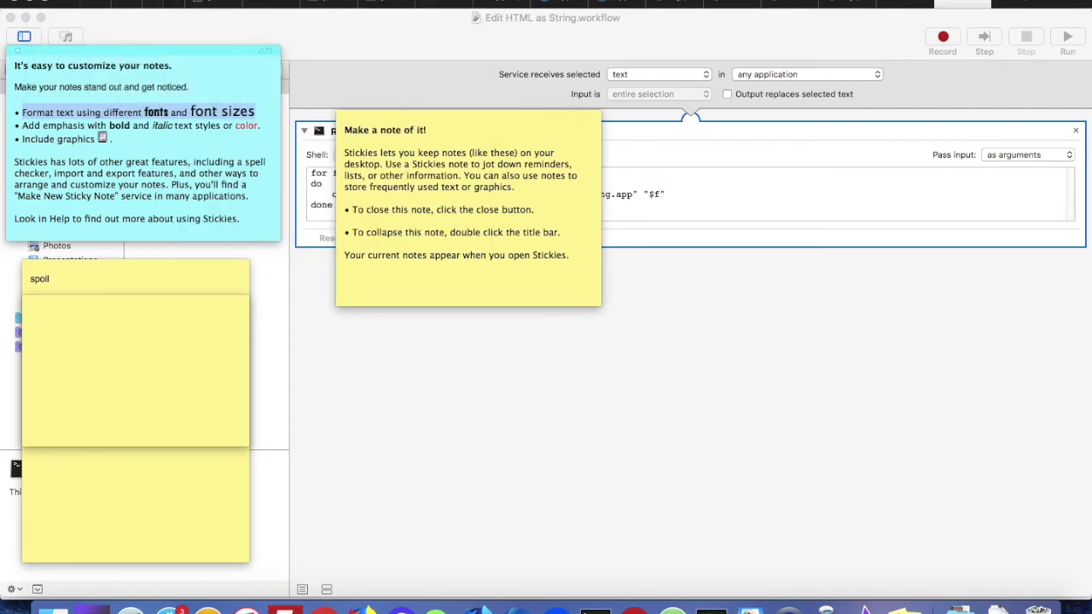
pyautogui.rightClick(73, 106)
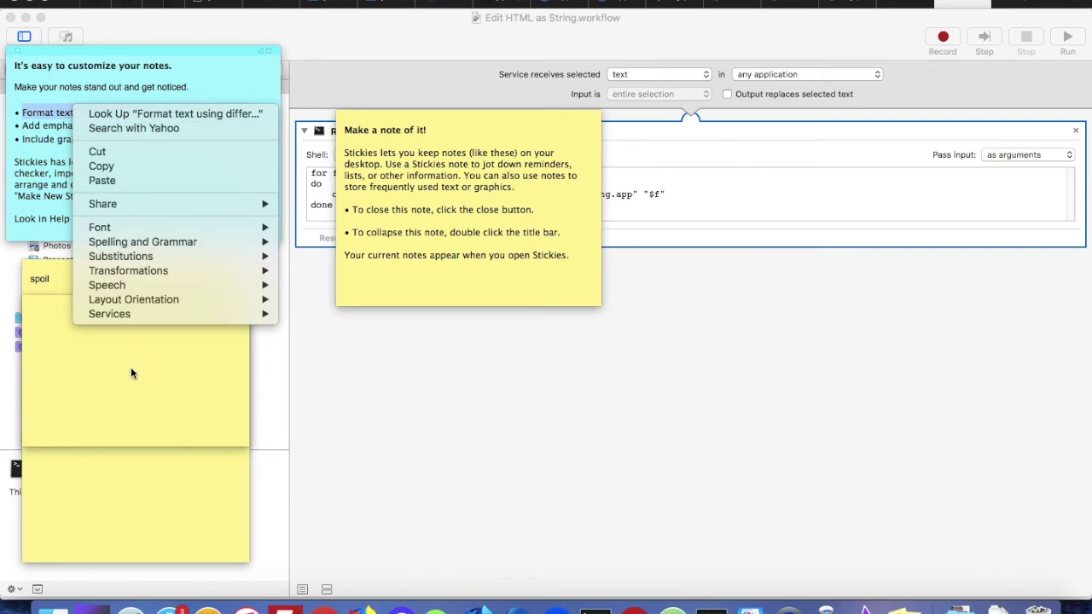
pyautogui.moveTo(146, 315)
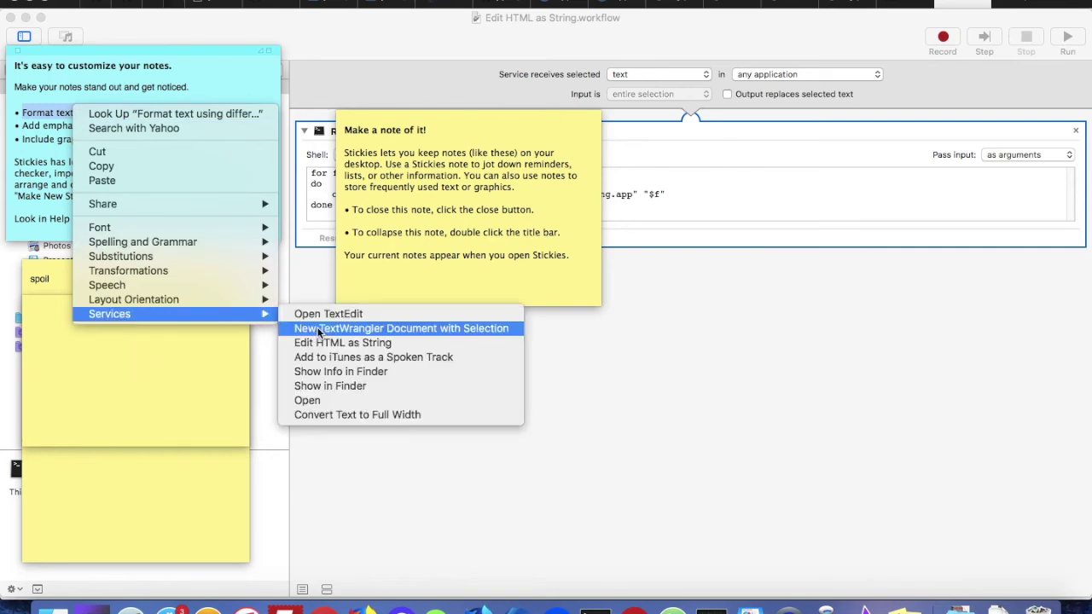
pyautogui.click(362, 344)
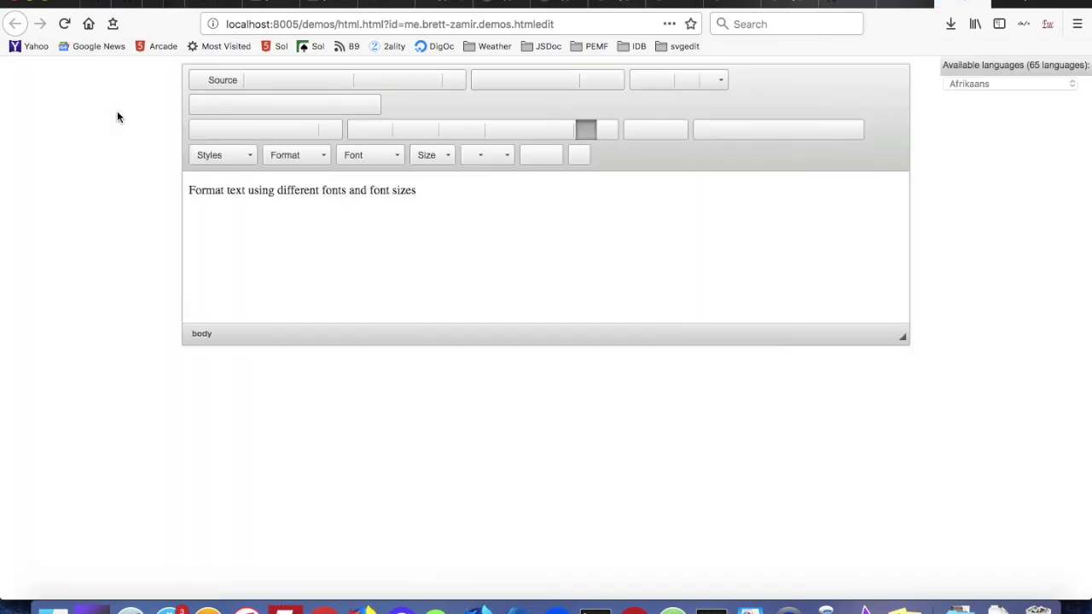
# Step: Inspect the passed text in the web HTML editor, and return to the Keynote presentation
pyautogui.moveTo(255, 164); pyautogui.dragTo(1, 130)
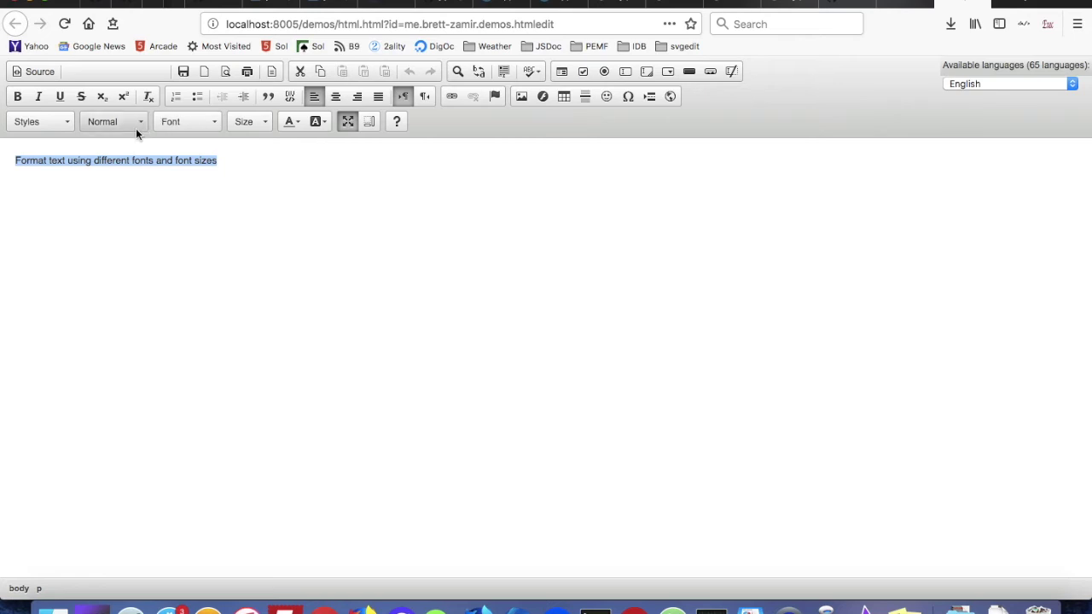
pyautogui.click(81, 174)
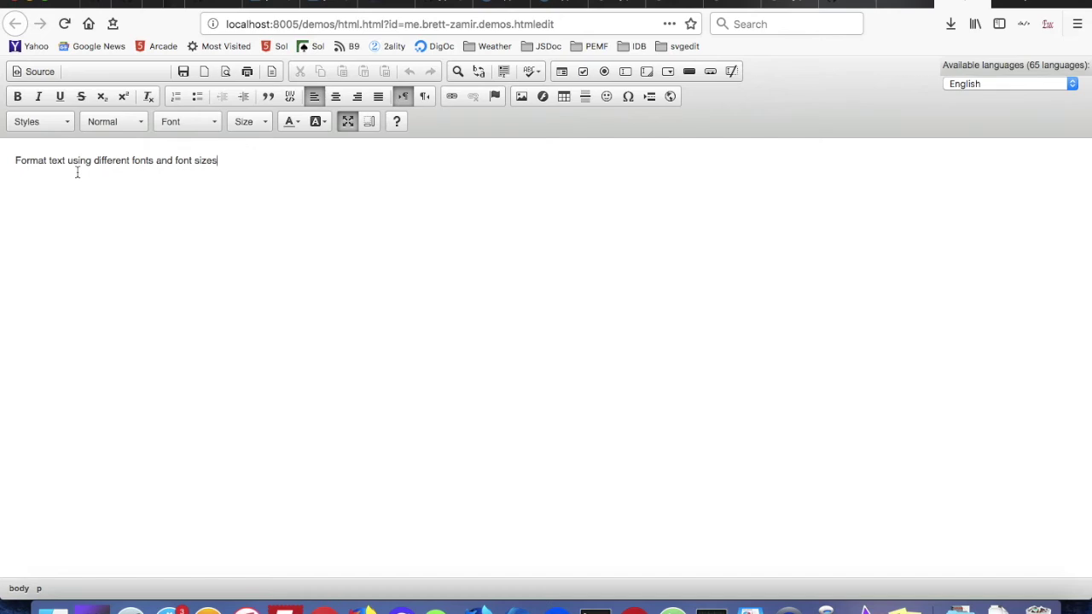
pyautogui.click(523, 79)
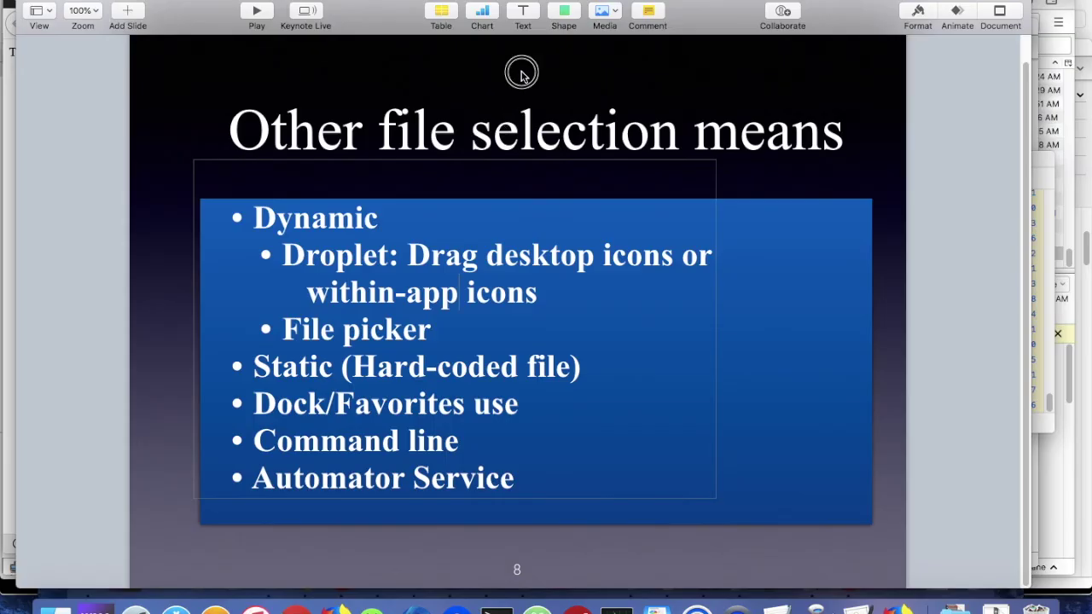
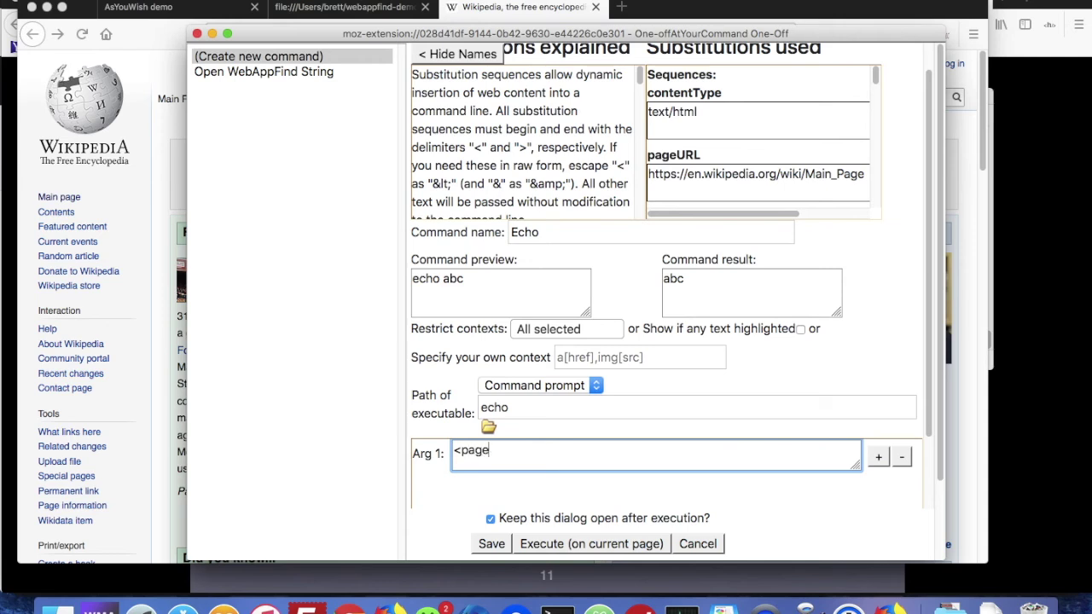
# Step: Execute the Echo command with the <pageTitle> argument on the current page, and compare its preview with the result
pyautogui.click(578, 545)
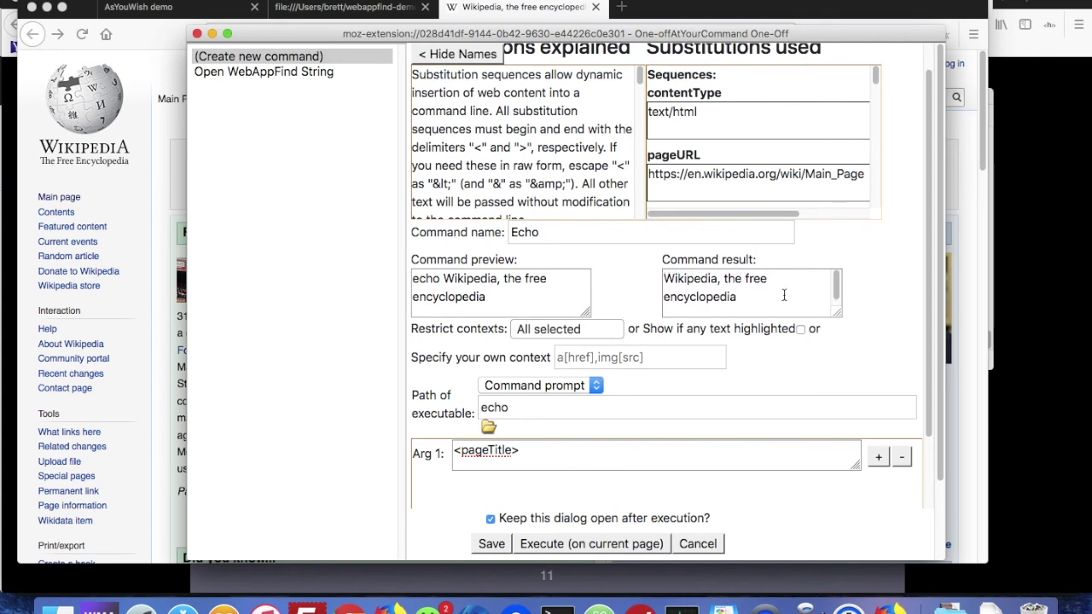
pyautogui.click(443, 286)
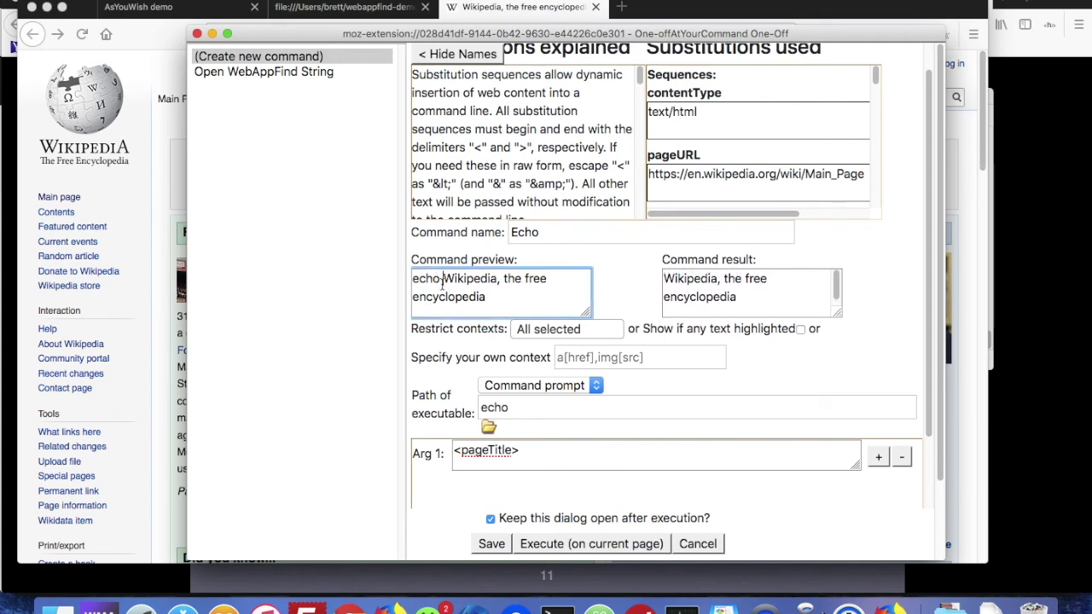
pyautogui.moveTo(486, 297); pyautogui.dragTo(444, 286)
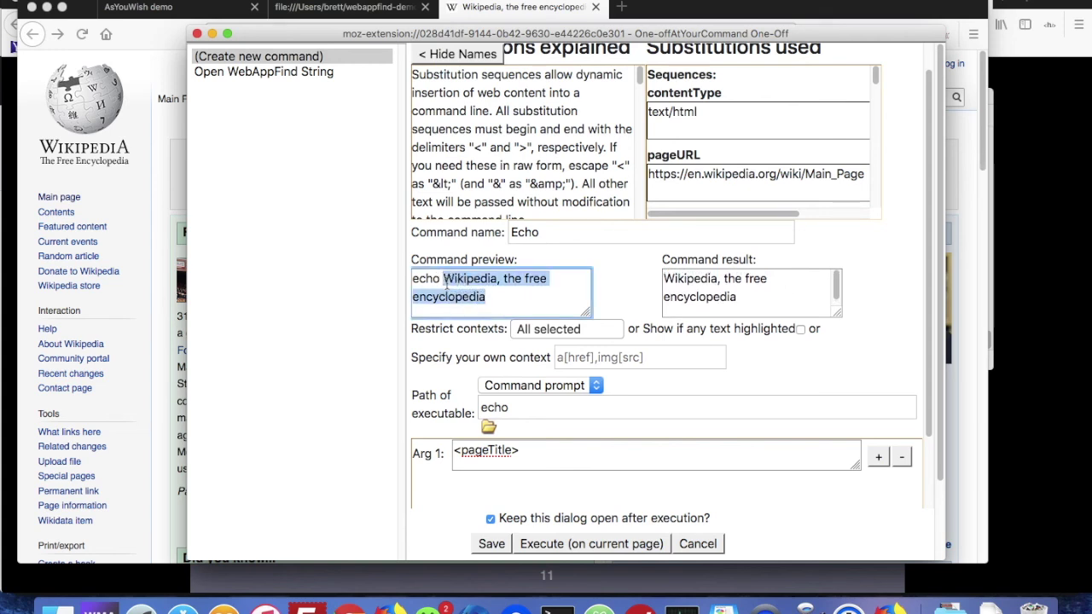
pyautogui.click(484, 295)
pyautogui.click(562, 410)
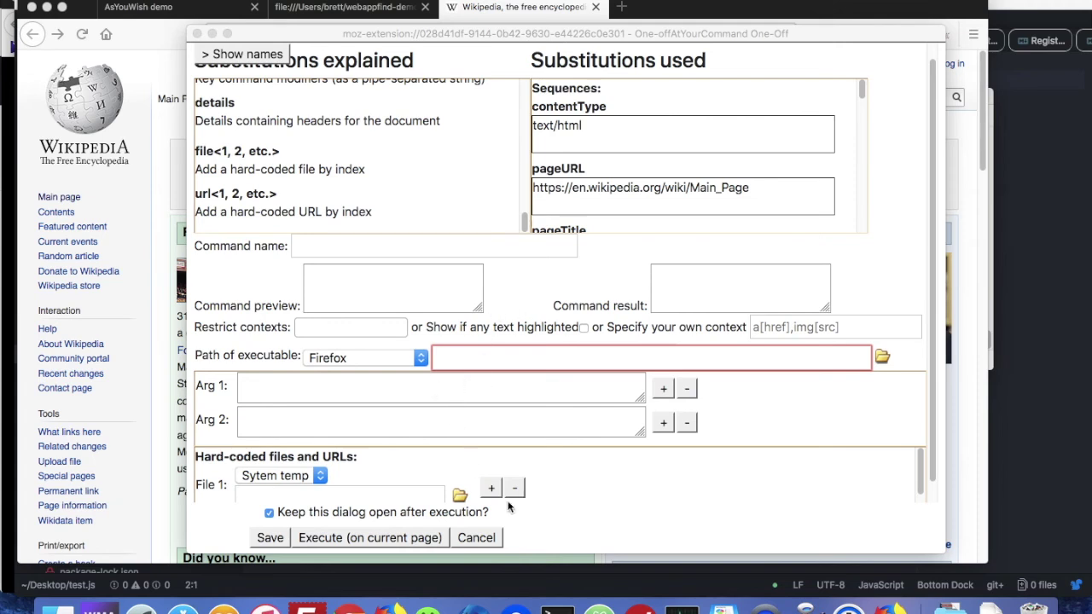
# Step: Add a second hard-coded file entry to the new command and remove it again
pyautogui.scroll(-1, 322, 468)
pyautogui.click(321, 467)
pyautogui.click(318, 467)
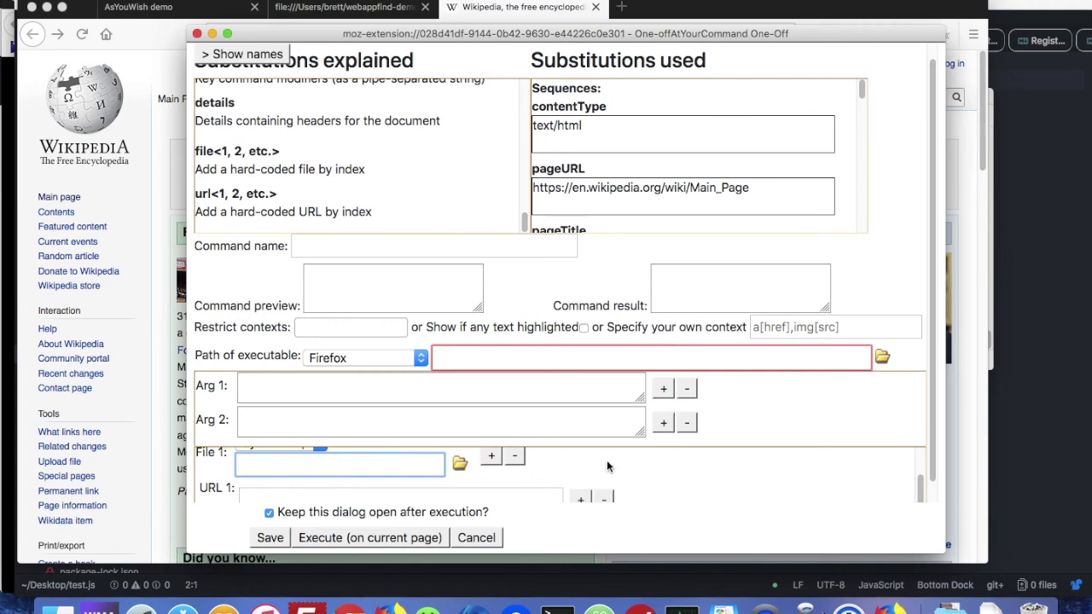
pyautogui.click(499, 461)
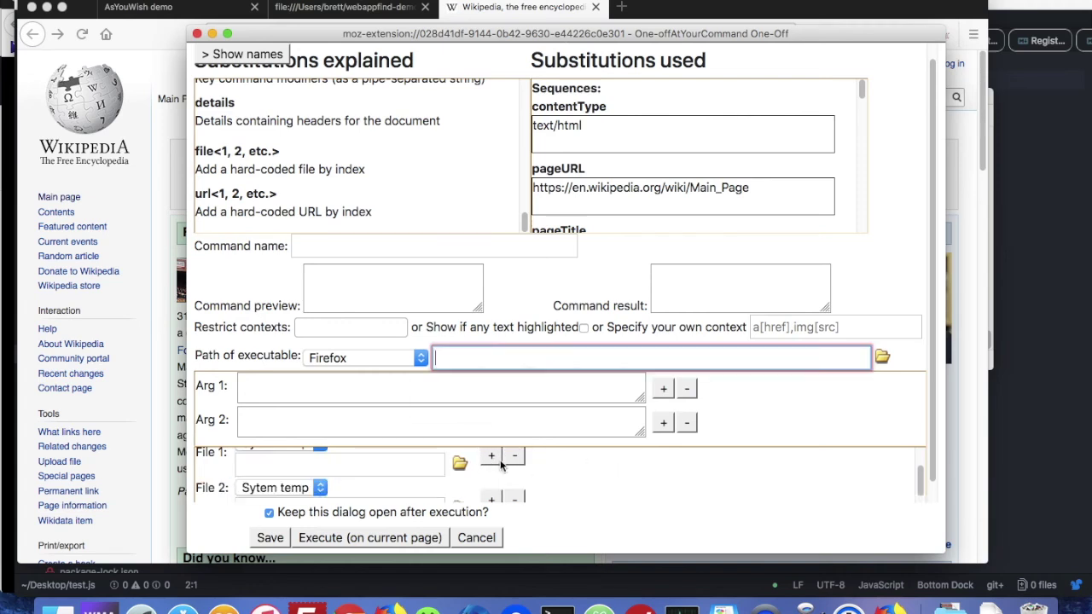
pyautogui.click(513, 458)
pyautogui.scroll(1, 427, 465)
pyautogui.scroll(-2, 418, 467)
pyautogui.click(363, 469)
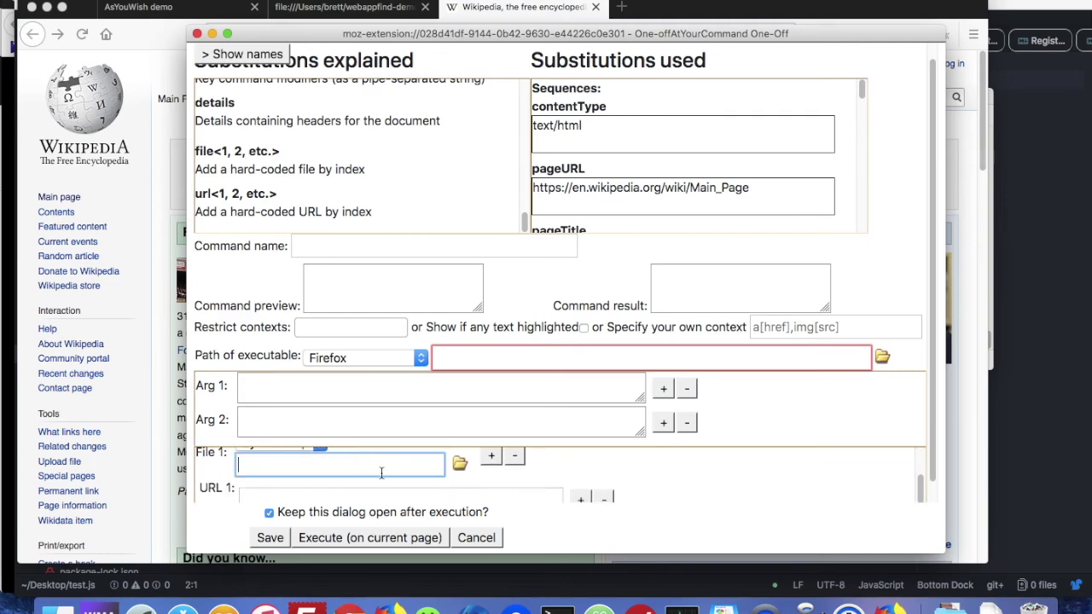
pyautogui.scroll(2, 362, 469)
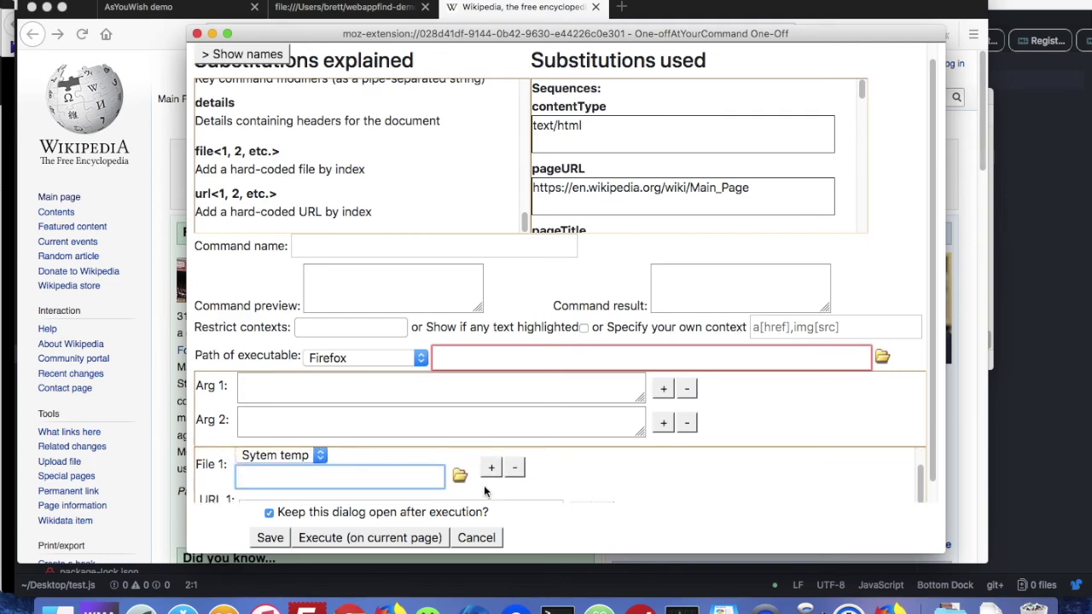
pyautogui.click(279, 458)
pyautogui.click(296, 475)
pyautogui.click(290, 477)
pyautogui.scroll(-2, 481, 474)
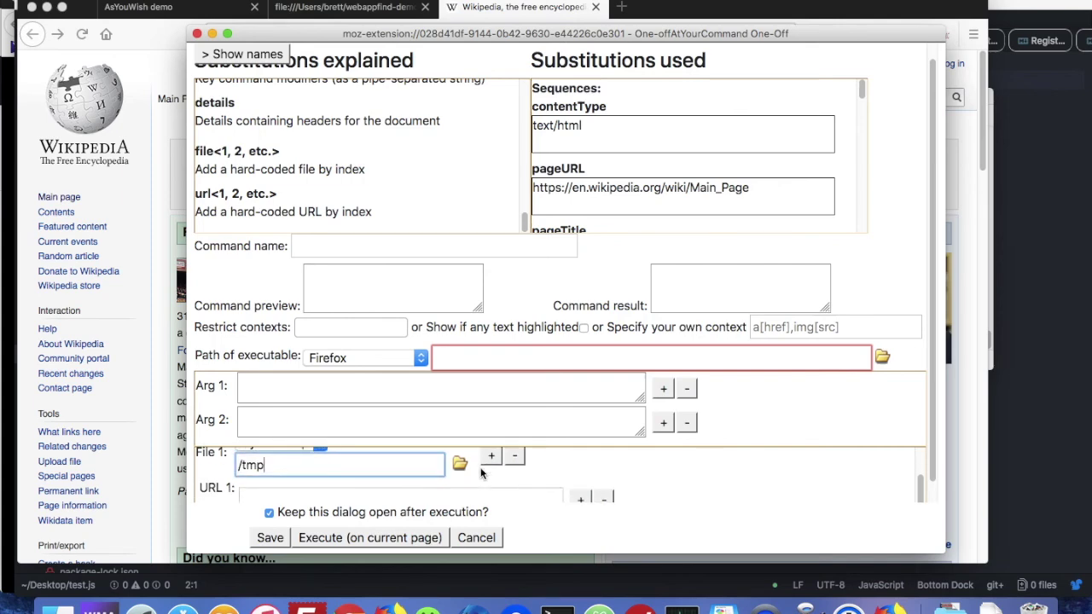
pyautogui.scroll(-3, 387, 494)
pyautogui.click(401, 474)
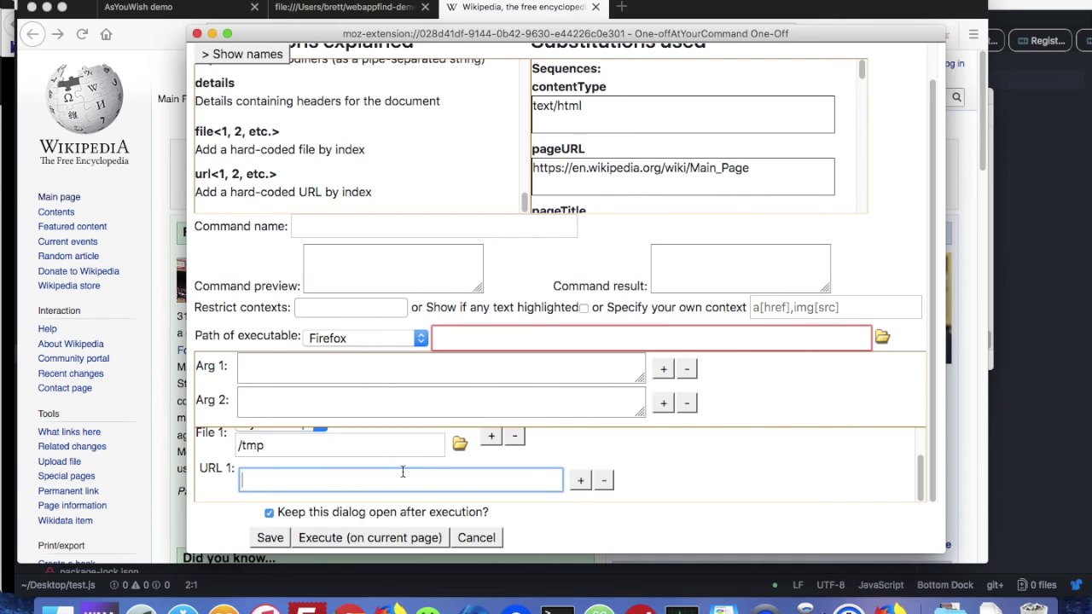
pyautogui.write('http://example.com')
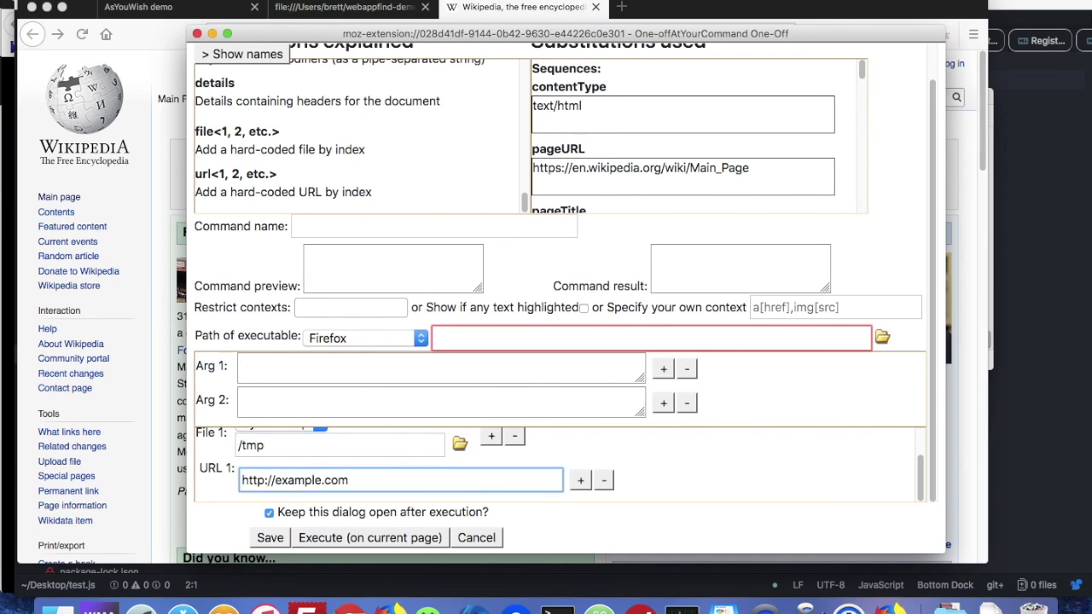
# Step: Set the first argument to <file1> <URL1> and the executable path to echo
pyautogui.click(394, 373)
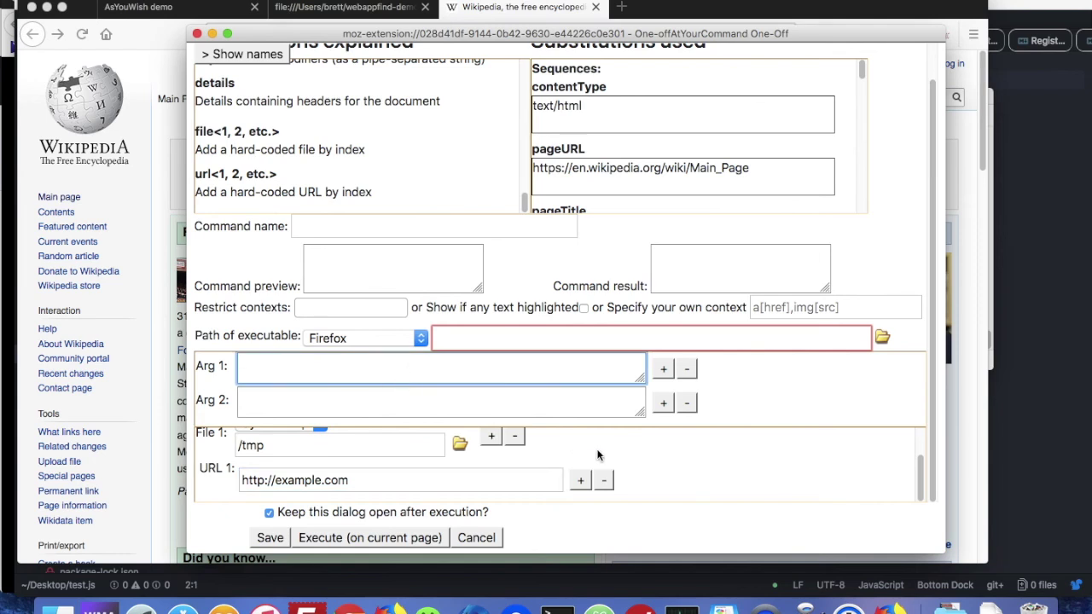
pyautogui.write('<file1> <URL1>')
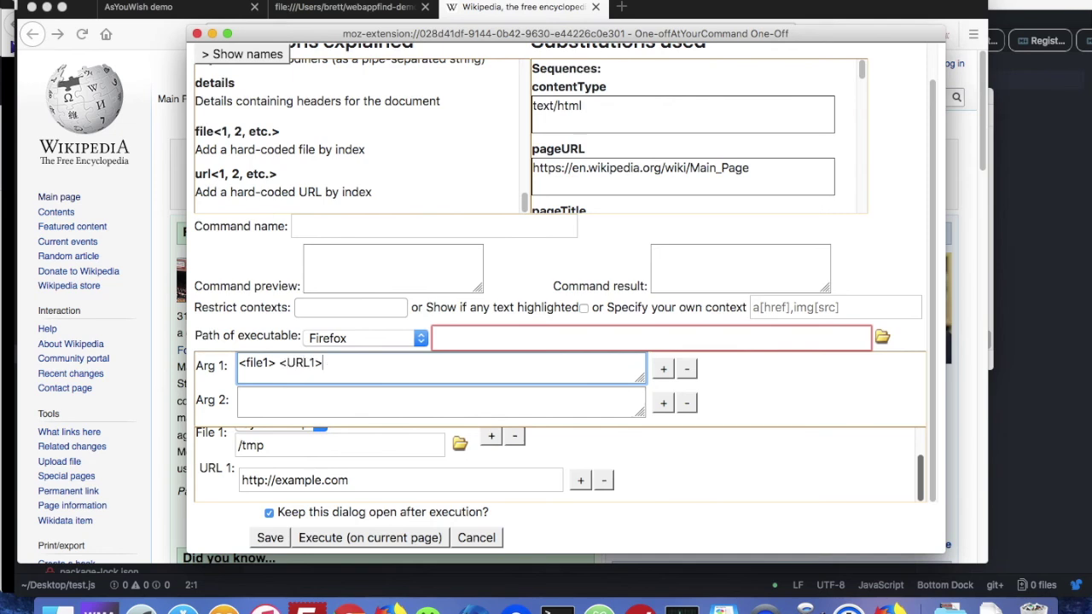
pyautogui.click(574, 344)
pyautogui.write('echo')
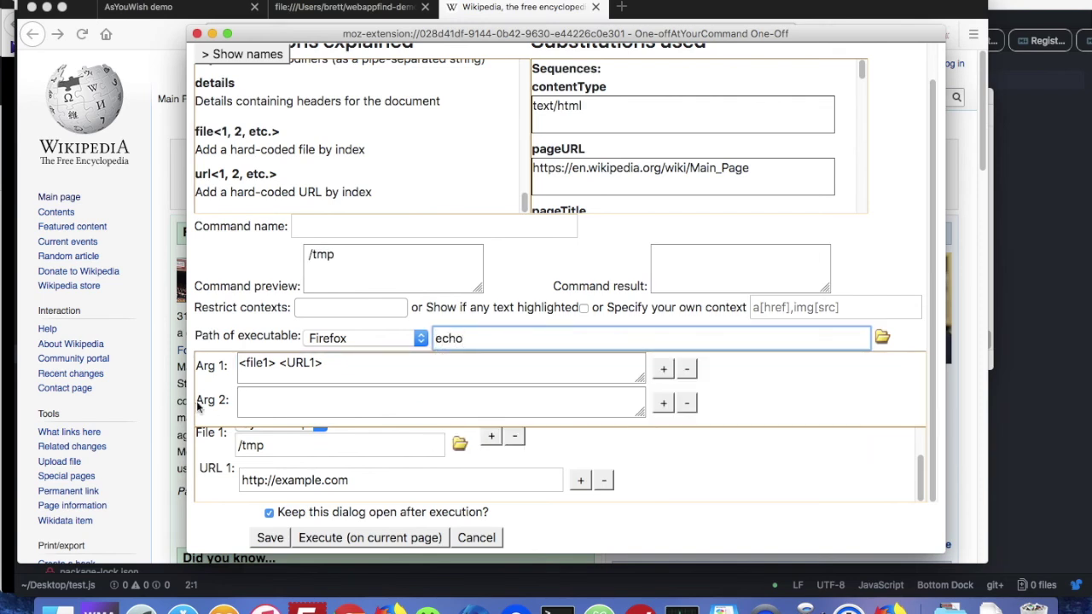
# Step: Execute the echo command with its <file1> <URL1> argument on the current page
pyautogui.scroll(1, 213, 452)
pyautogui.scroll(-2, 219, 463)
pyautogui.click(327, 539)
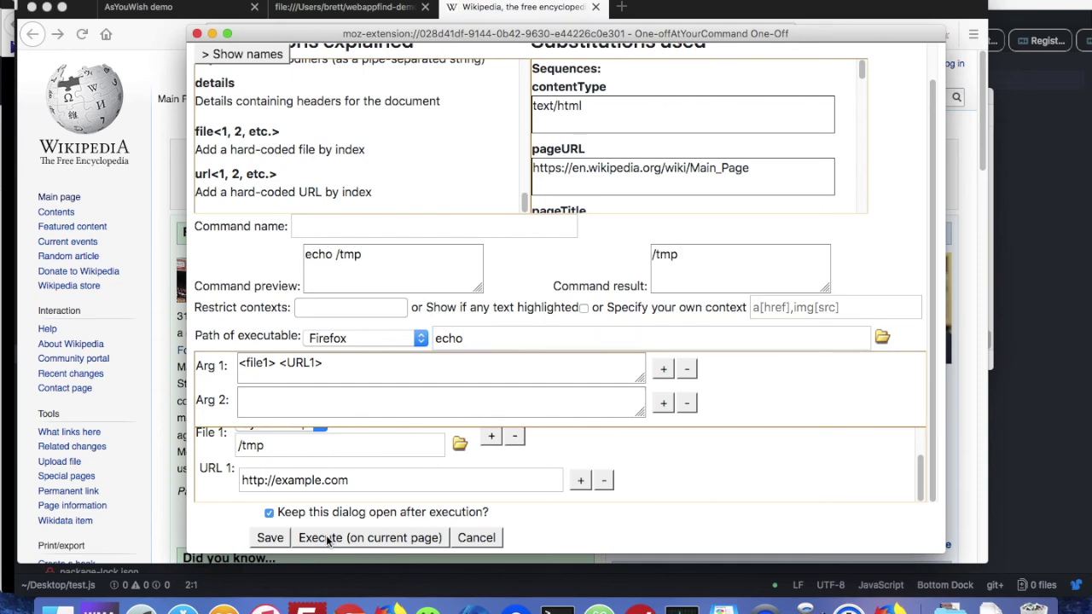
# Step: Correct the URL placeholder in the first argument to lowercase <url1> and execute the command on the current page
pyautogui.click(317, 445)
pyautogui.click(293, 362)
pyautogui.doubleClick(293, 362)
pyautogui.write('url1')
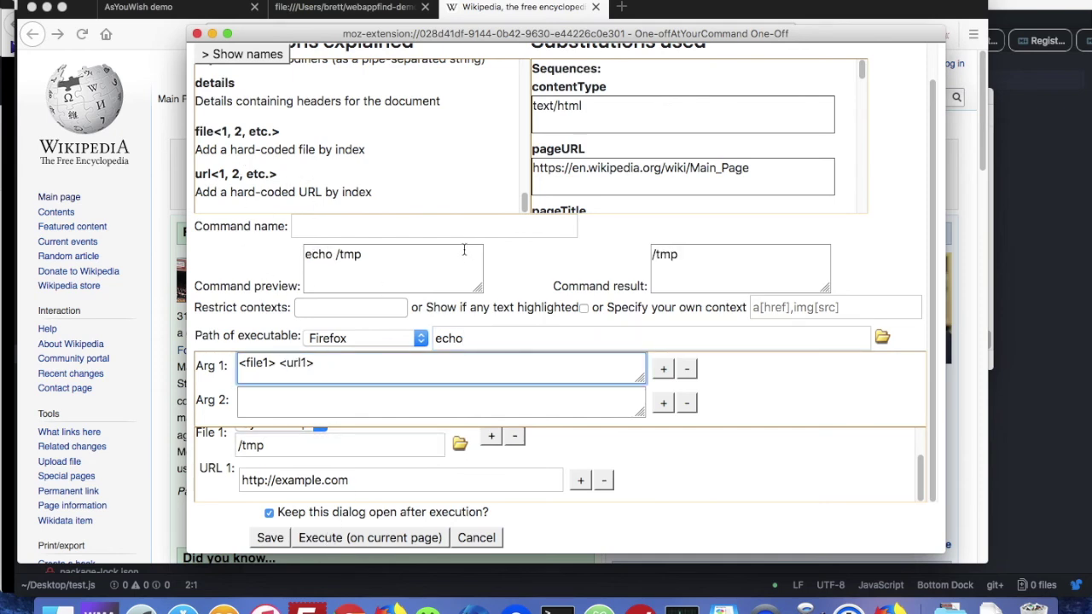
pyautogui.click(337, 539)
pyautogui.click(674, 255)
# Step: Add labels so the first argument reads "File :<file1> URL: <url1>", and execute the command to check its result
pyautogui.click(268, 363)
pyautogui.press('super+Left')
pyautogui.write('File :')
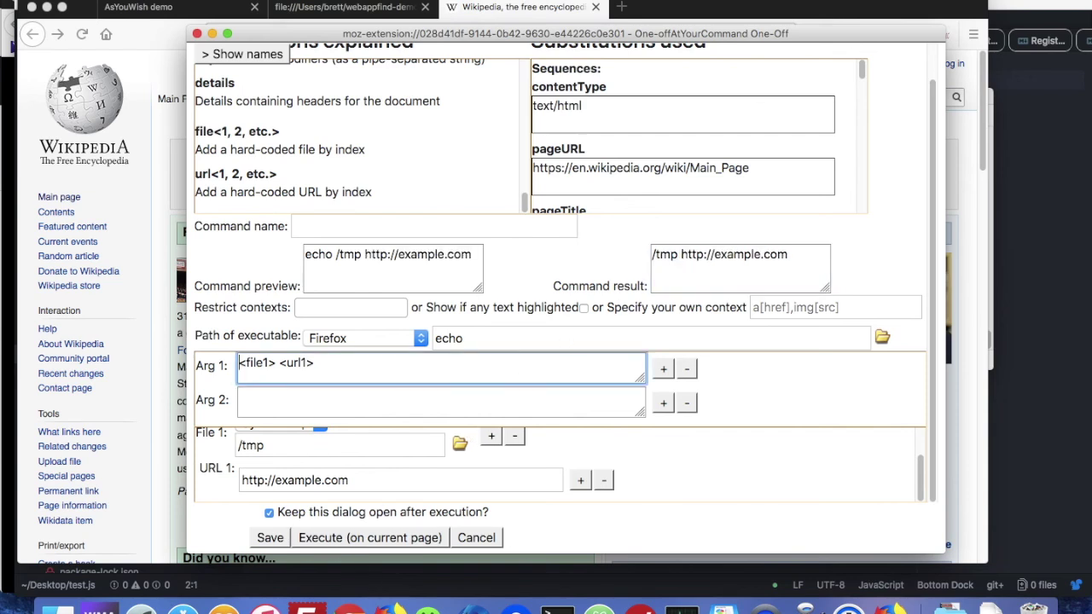
pyautogui.click(305, 364)
pyautogui.write('URL :')
pyautogui.press('BackSpace')
pyautogui.press('BackSpace')
pyautogui.write(':')
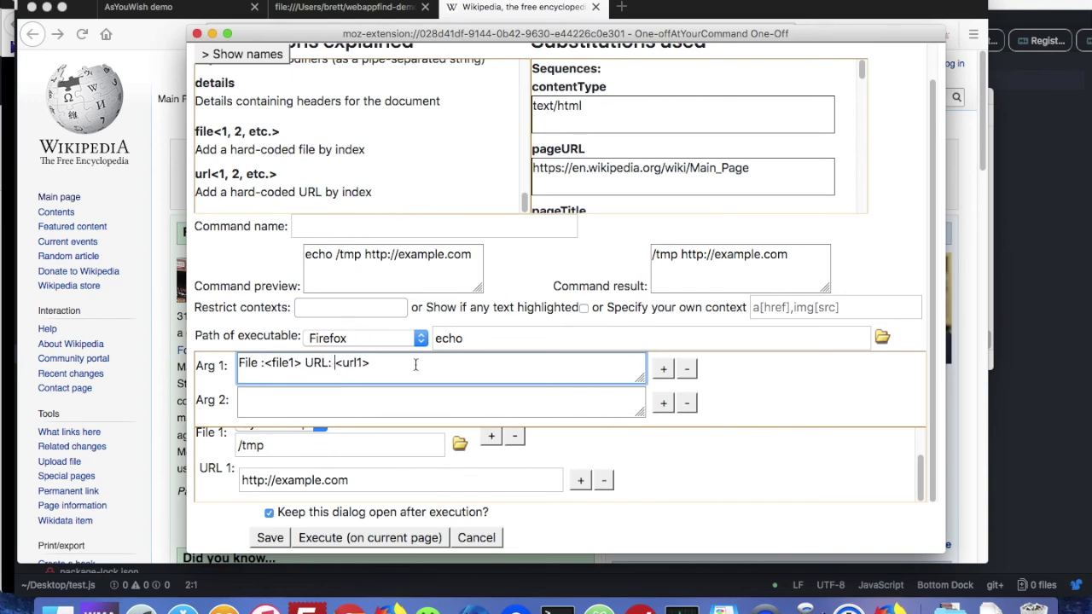
pyautogui.click(358, 539)
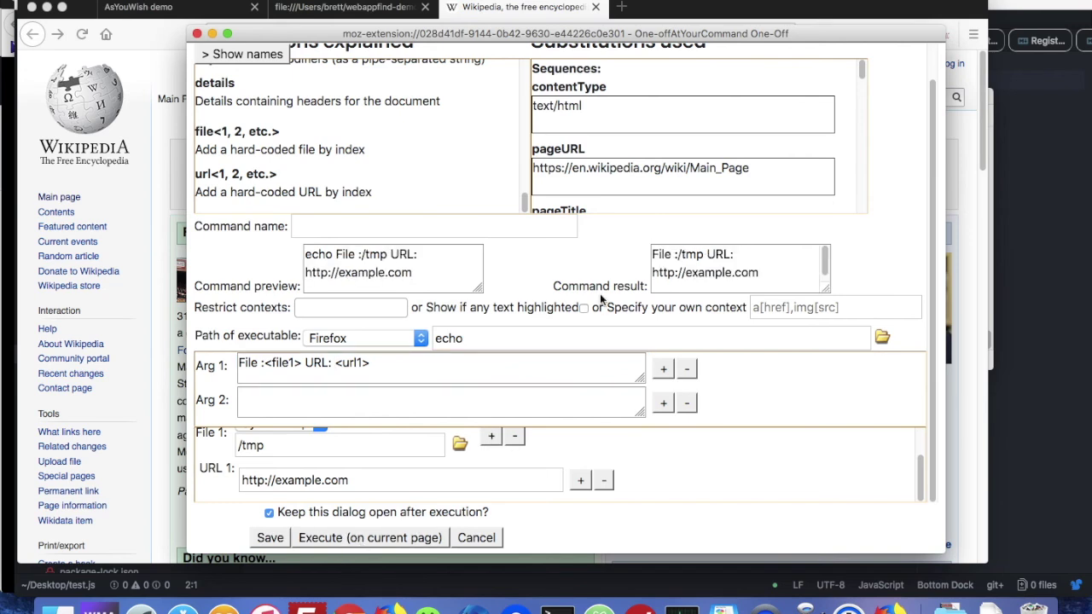
pyautogui.click(655, 255)
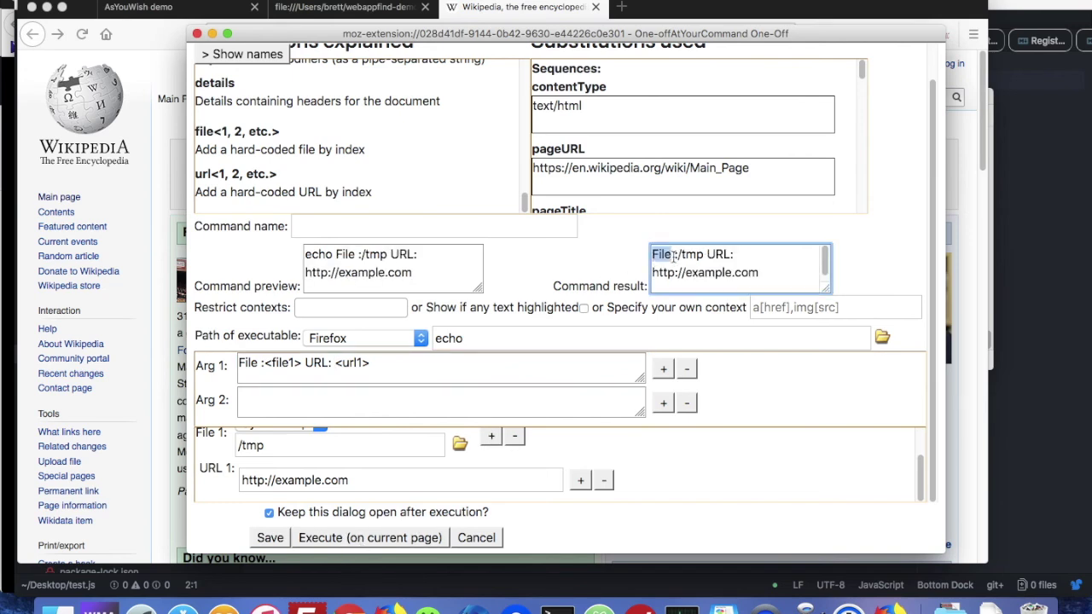
# Step: Correct the label spacing so the first argument reads "File: <file1> URL: <url1>", execute the command, and check the result
pyautogui.click(261, 364)
pyautogui.press('BackSpace')
pyautogui.write(':')
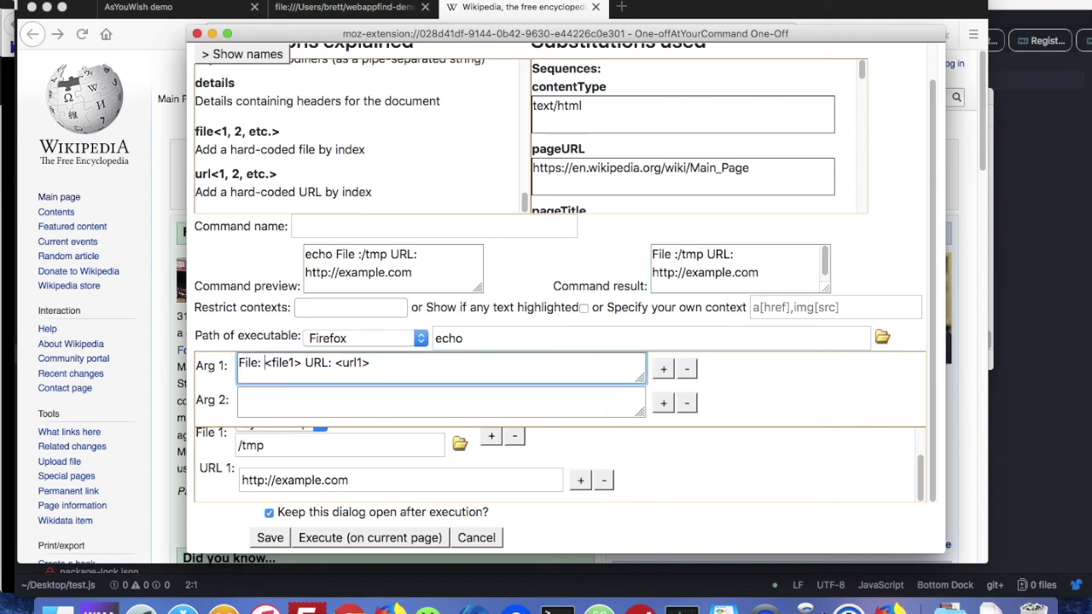
pyautogui.click(341, 538)
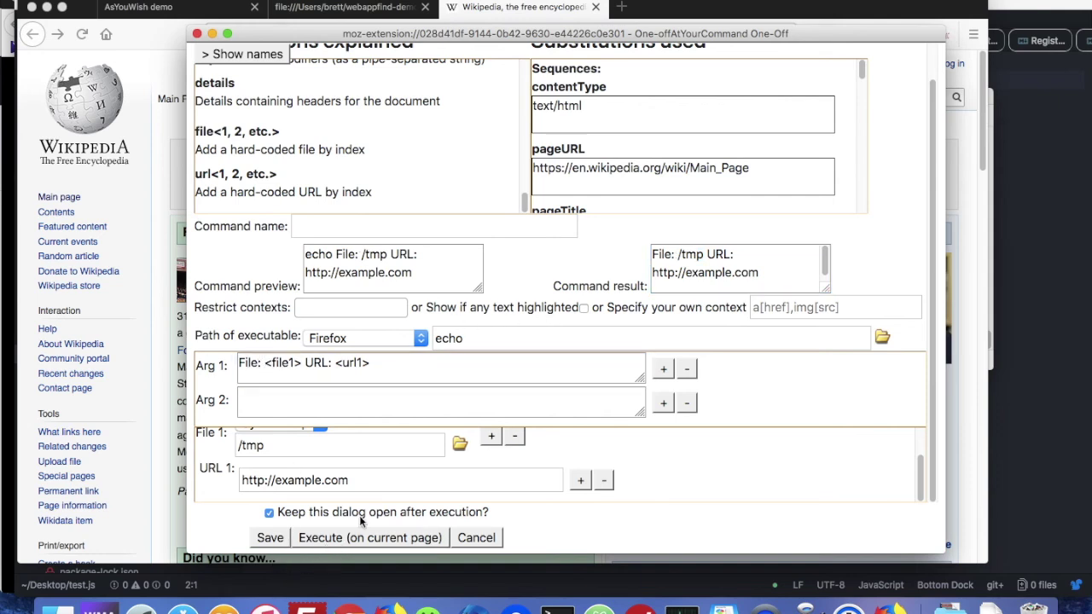
pyautogui.moveTo(679, 254); pyautogui.dragTo(709, 250)
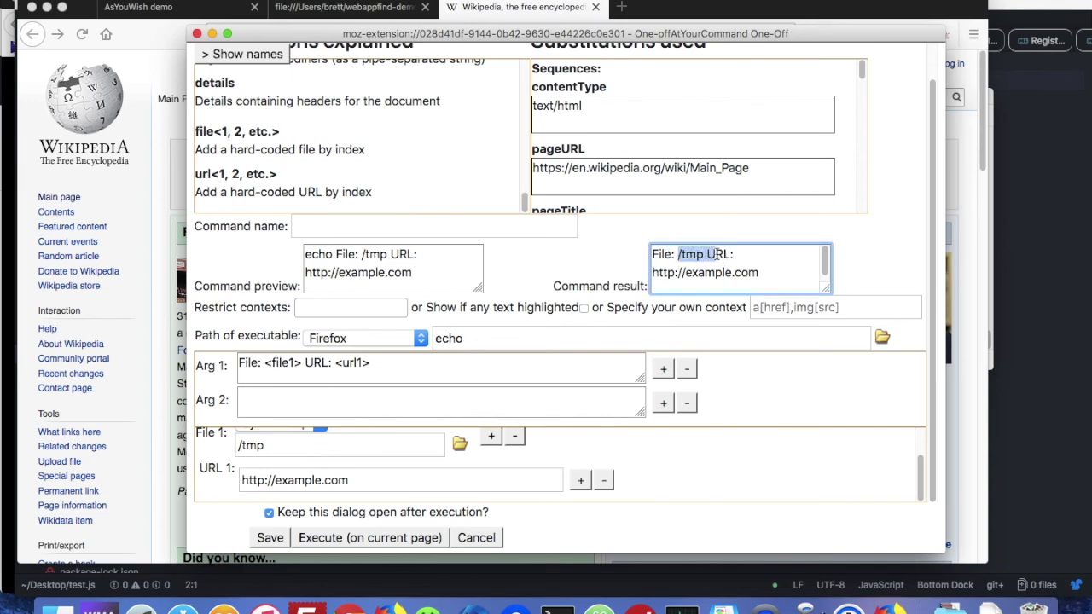
pyautogui.click(701, 254)
# Step: Try executing the command with \n after <file1> in the first argument, and remove the \n again
pyautogui.click(301, 362)
pyautogui.write('\\n')
pyautogui.click(319, 538)
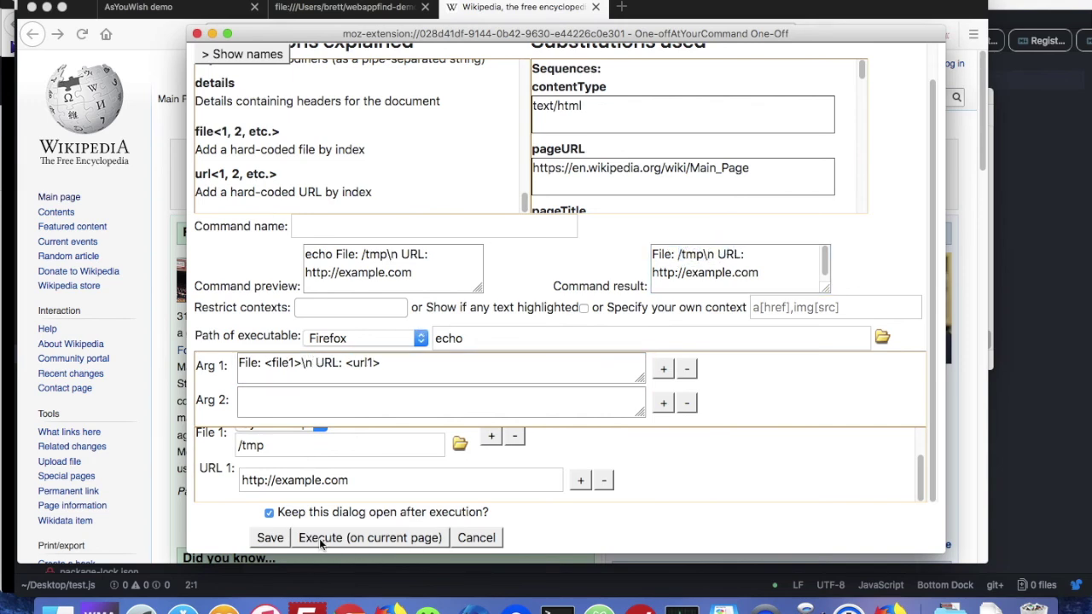
pyautogui.click(315, 362)
pyautogui.press('BackSpace')
pyautogui.press('BackSpace')
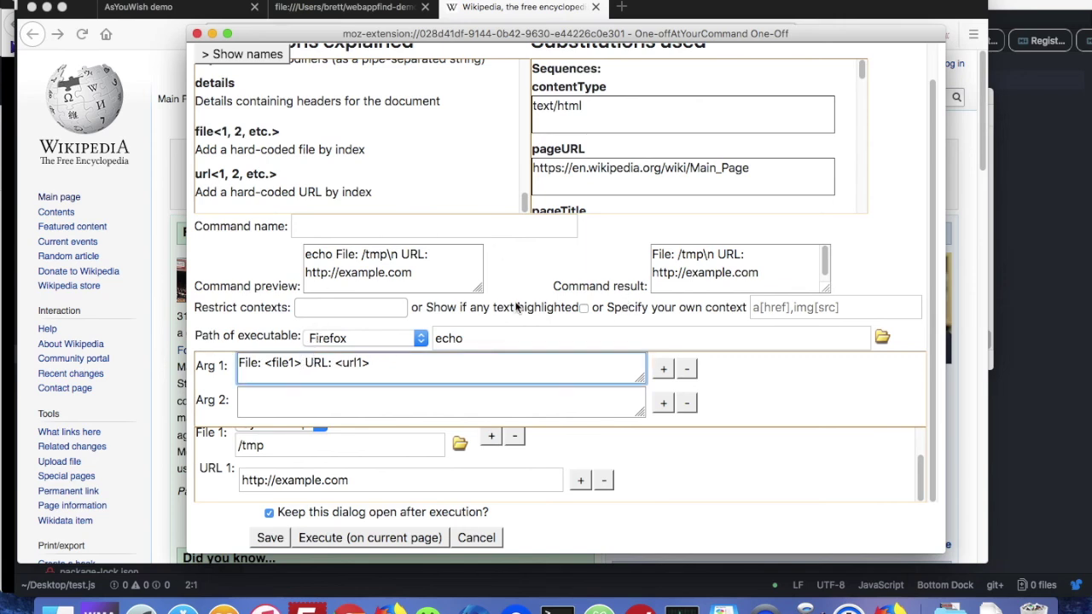
# Step: Add a semicolon after <file1> in the first argument and execute the command on the current page
pyautogui.write(';')
pyautogui.click(314, 542)
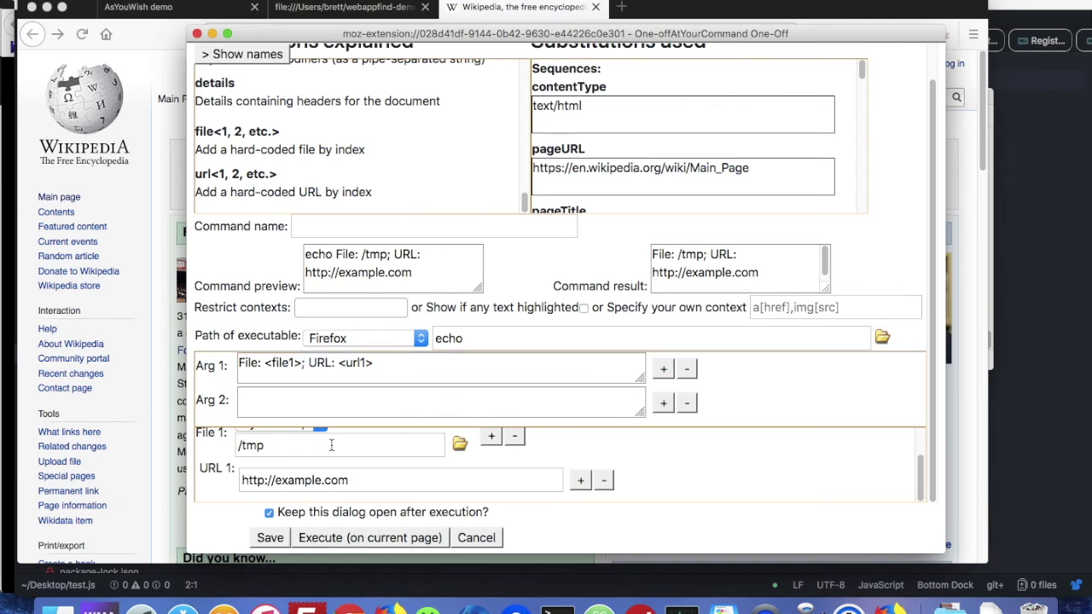
pyautogui.scroll(2, 356, 466)
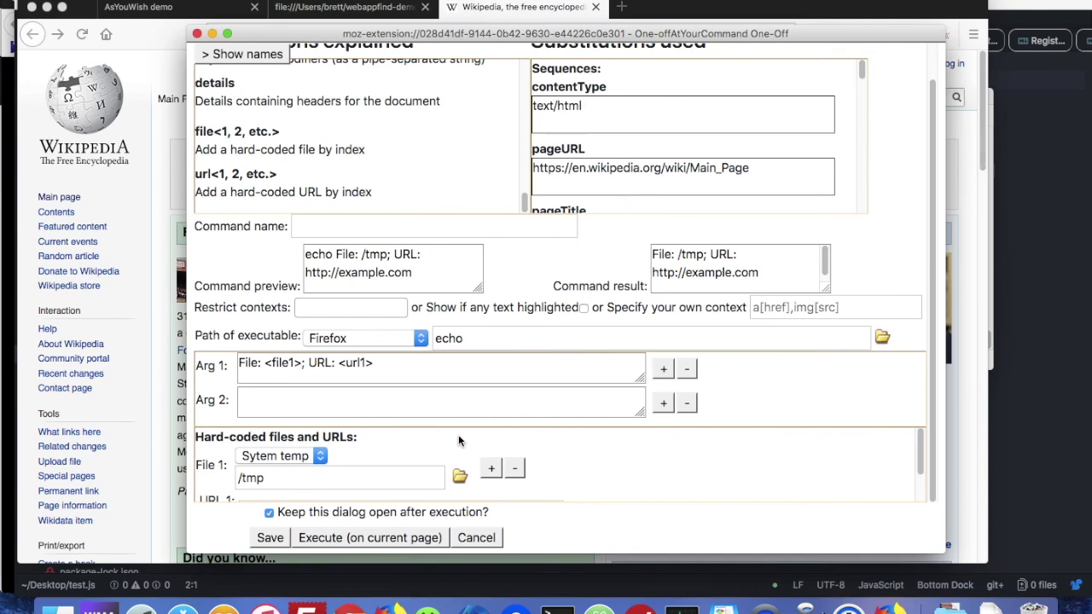
# Step: Set the path of the executable to node
pyautogui.click(509, 338)
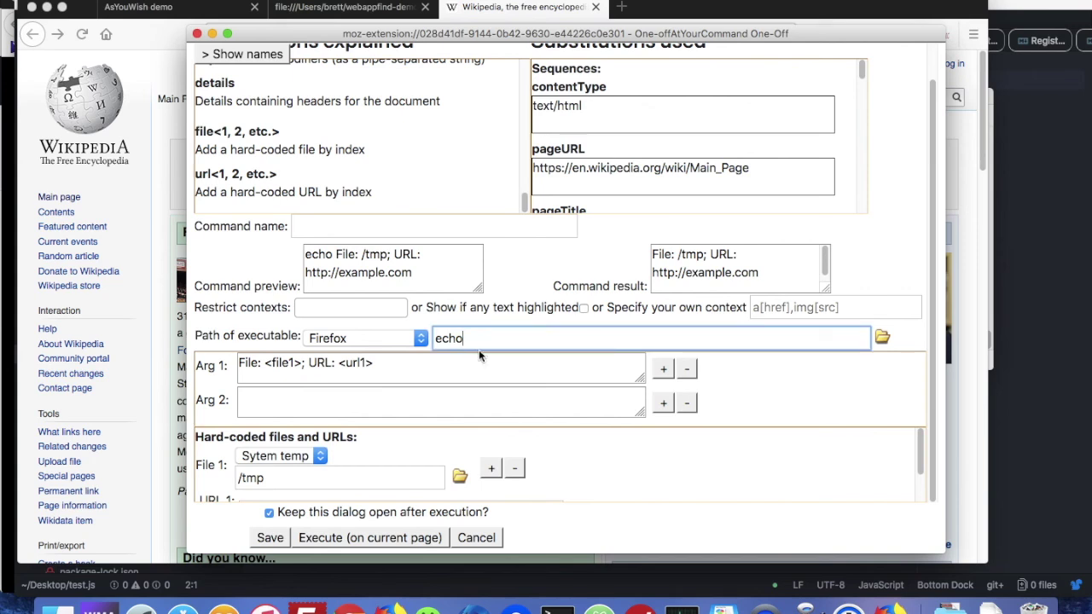
pyautogui.press('super+a')
pyautogui.press('BackSpace')
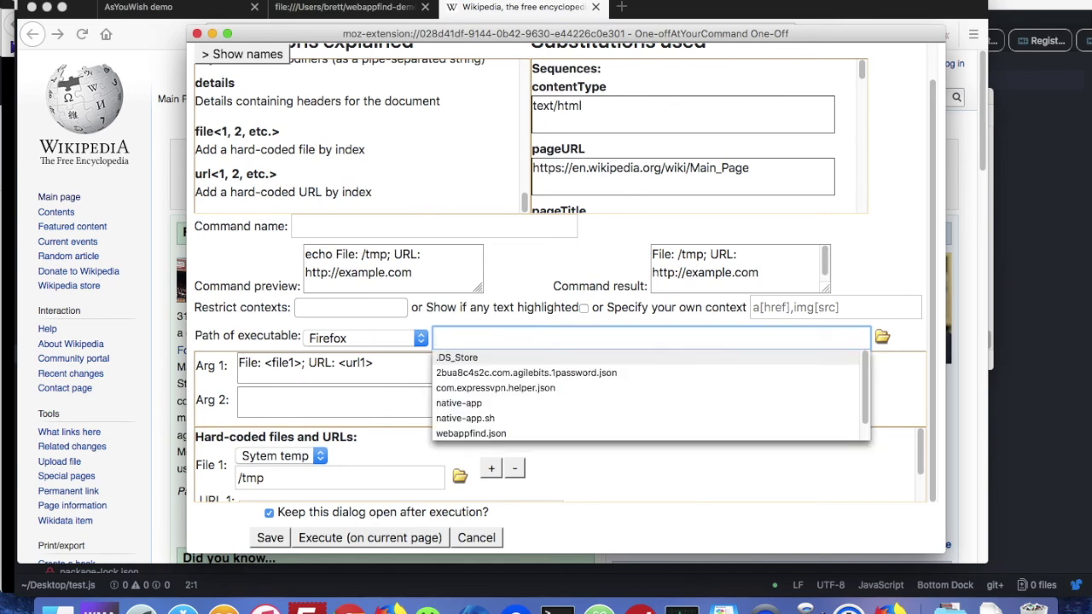
pyautogui.write('node')
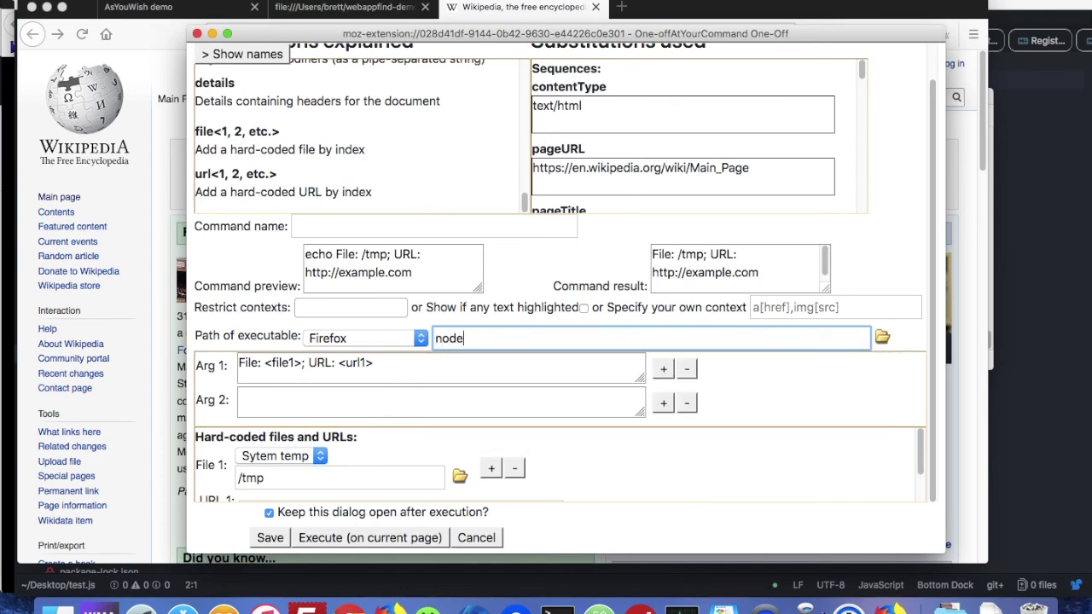
# Step: Clear the first argument and name the command "Open Node test"
pyautogui.click(435, 361)
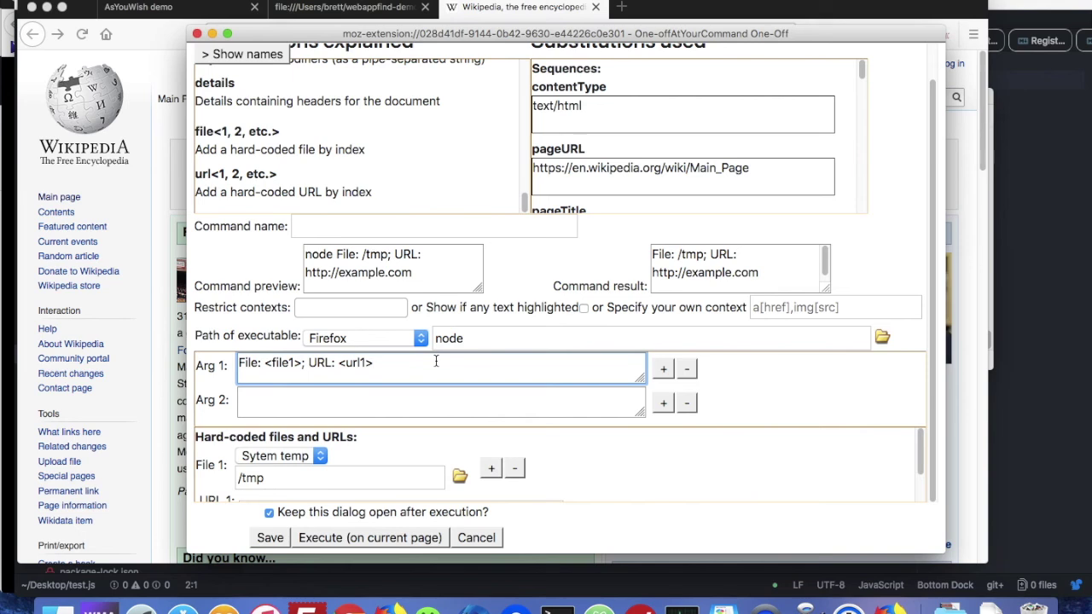
pyautogui.tripleClick(443, 360)
pyautogui.press('BackSpace')
pyautogui.write('Open Node test')
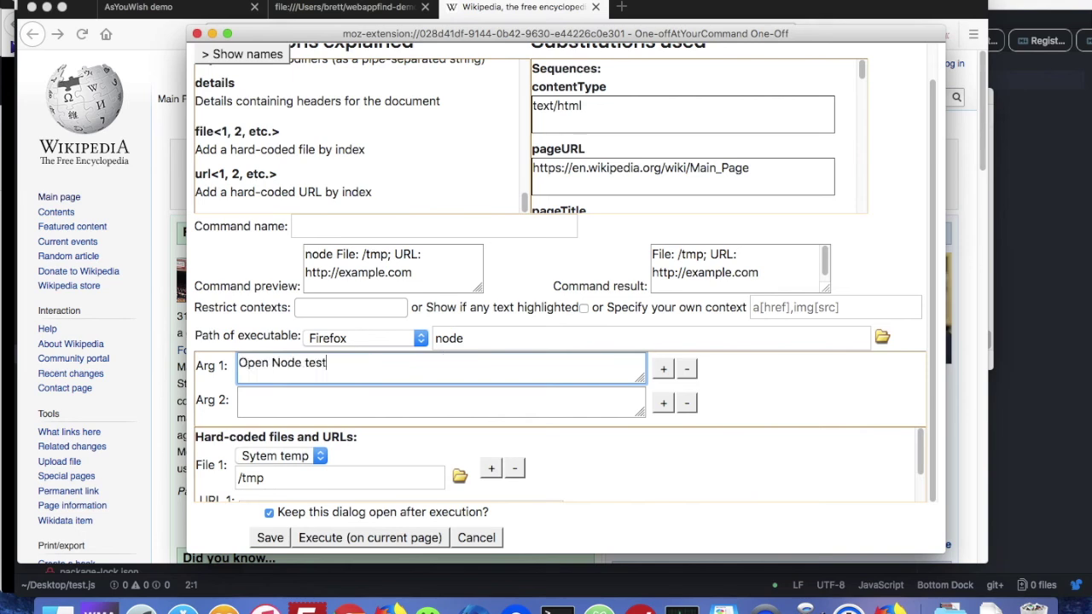
pyautogui.hotkey('ctrl', 'a')
pyautogui.press('BackSpace')
pyautogui.click(311, 226)
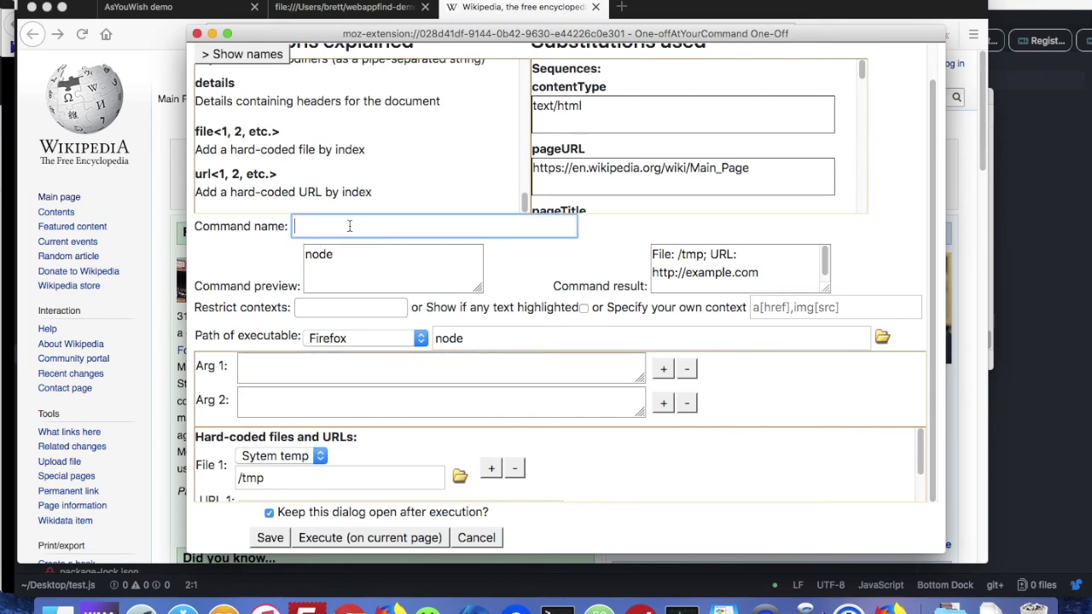
pyautogui.write('Open Node test')
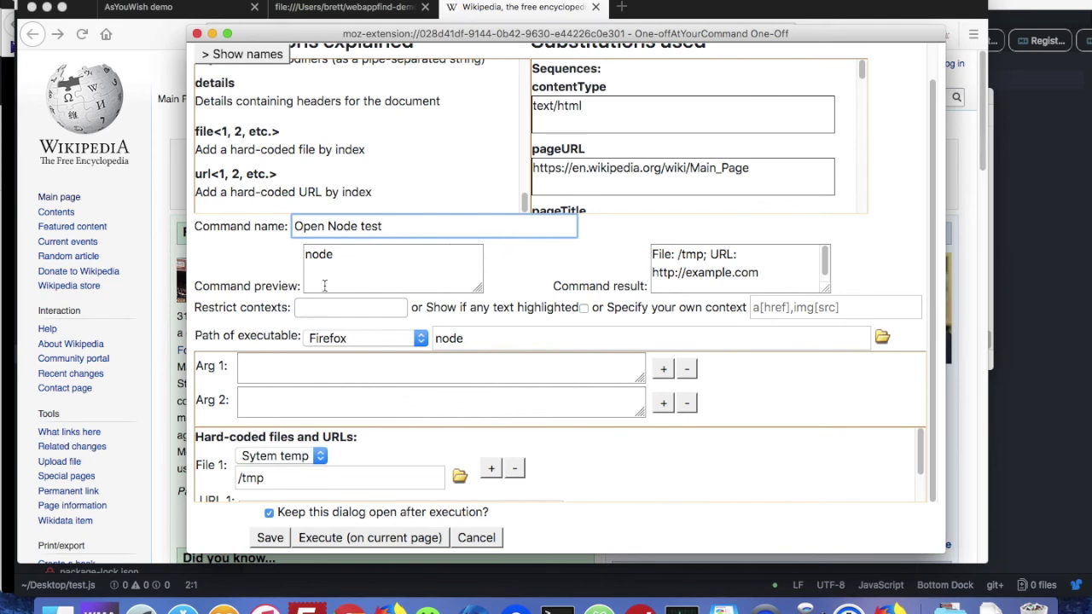
# Step: Clear the hard-coded File 1 and URL 1 values
pyautogui.tripleClick(341, 478)
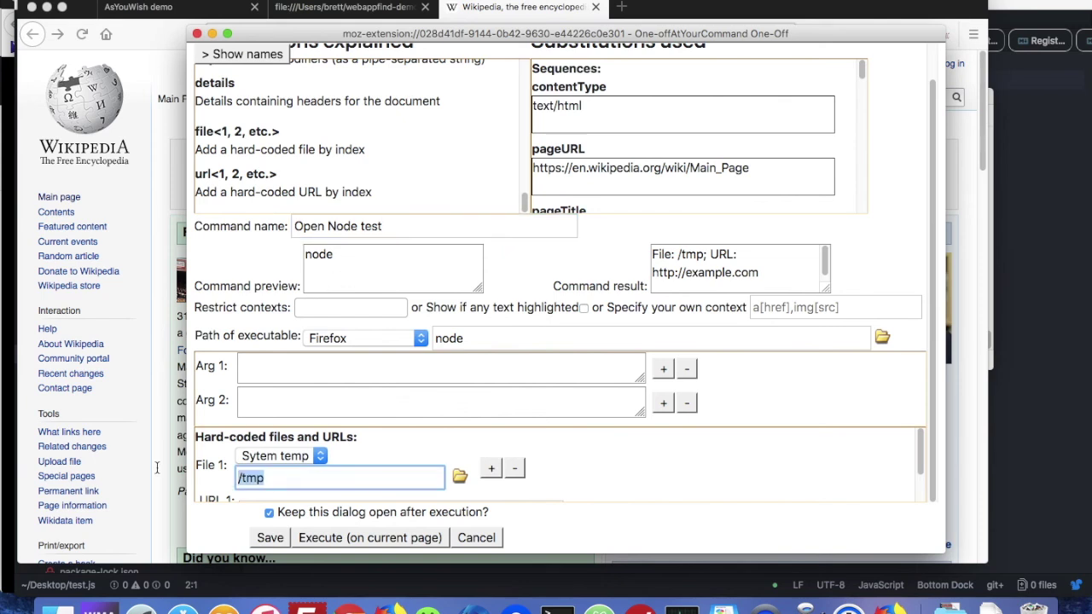
pyautogui.press('BackSpace')
pyautogui.scroll(-1, 430, 492)
pyautogui.click(404, 480)
pyautogui.tripleClick(404, 481)
pyautogui.press('BackSpace')
# Step: Copy the full path of test.js from the code editor and paste it into the command's first argument
pyautogui.click(1042, 378)
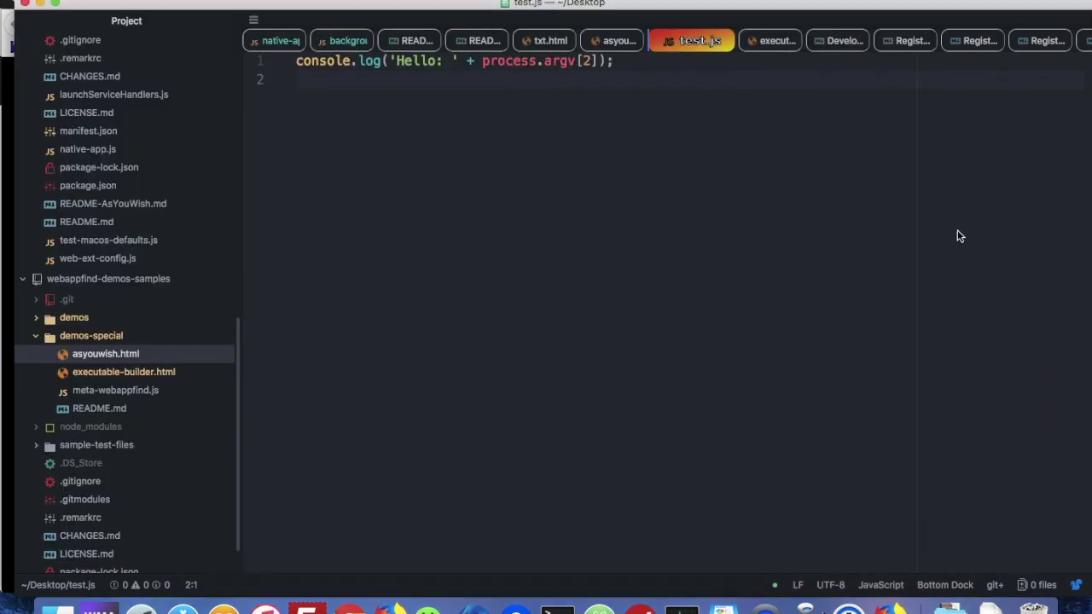
pyautogui.rightClick(667, 50)
pyautogui.moveTo(743, 278)
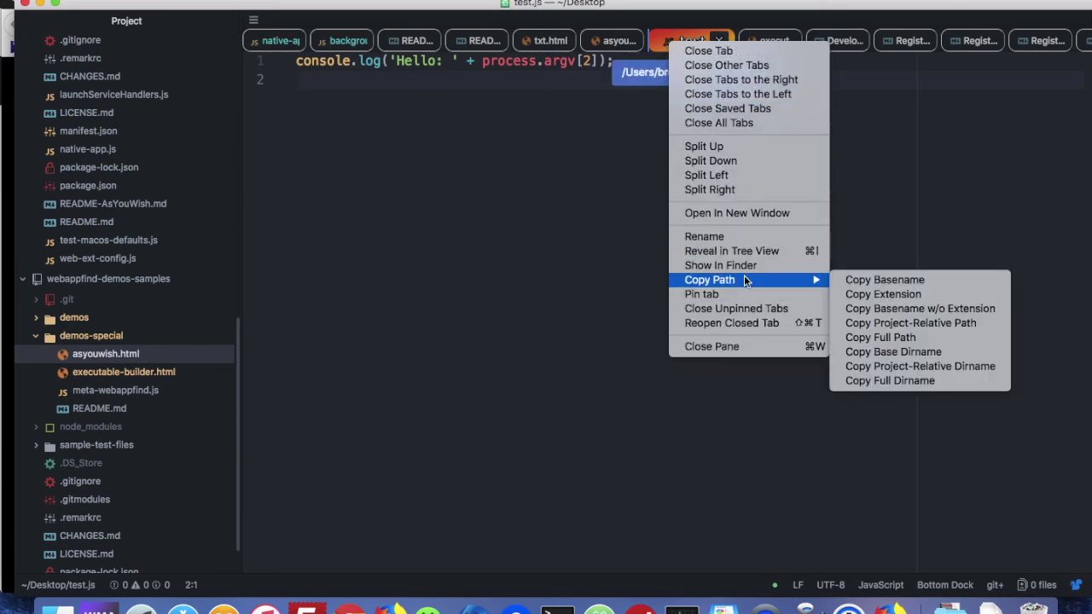
pyautogui.click(884, 341)
pyautogui.press('super+Tab')
pyautogui.press('super+v')
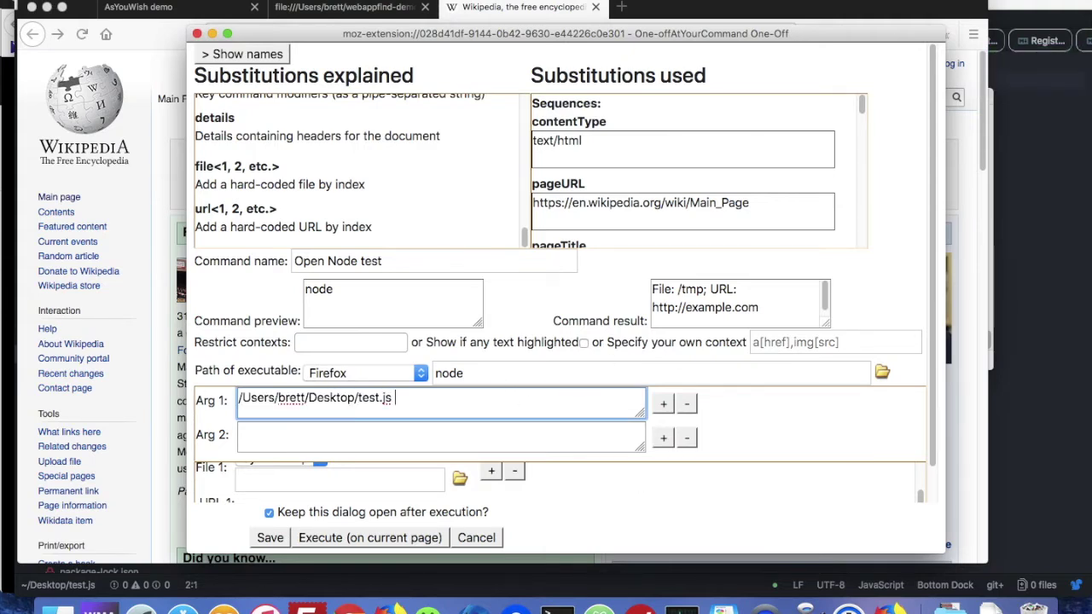
# Step: Append "world, here is the title: <pageTitle>" after the script path in the first argument and execute the command
pyautogui.write('<pageTitle>')
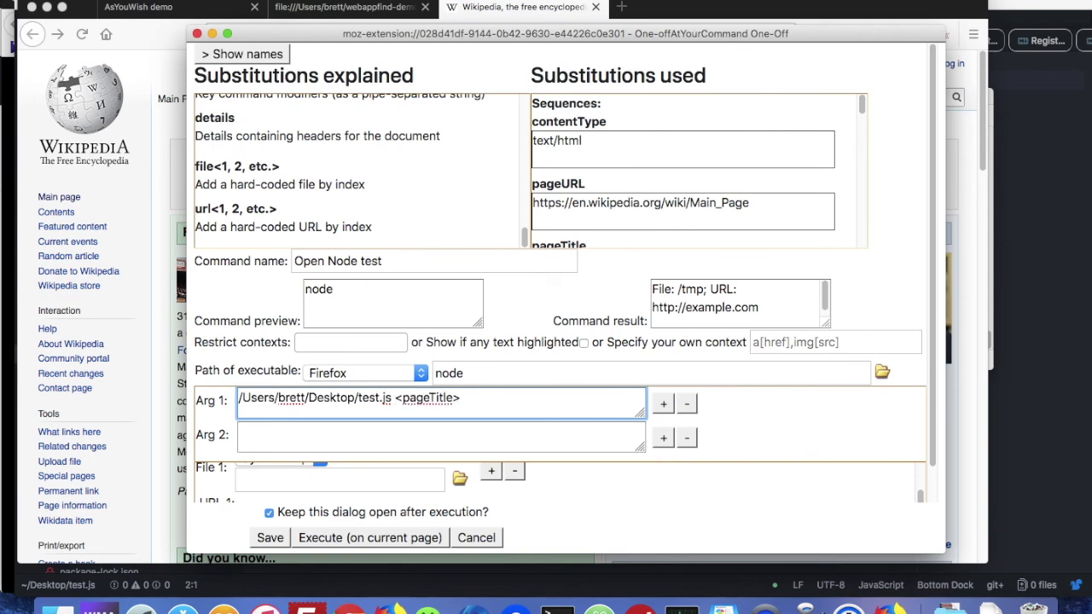
pyautogui.write('world, ')
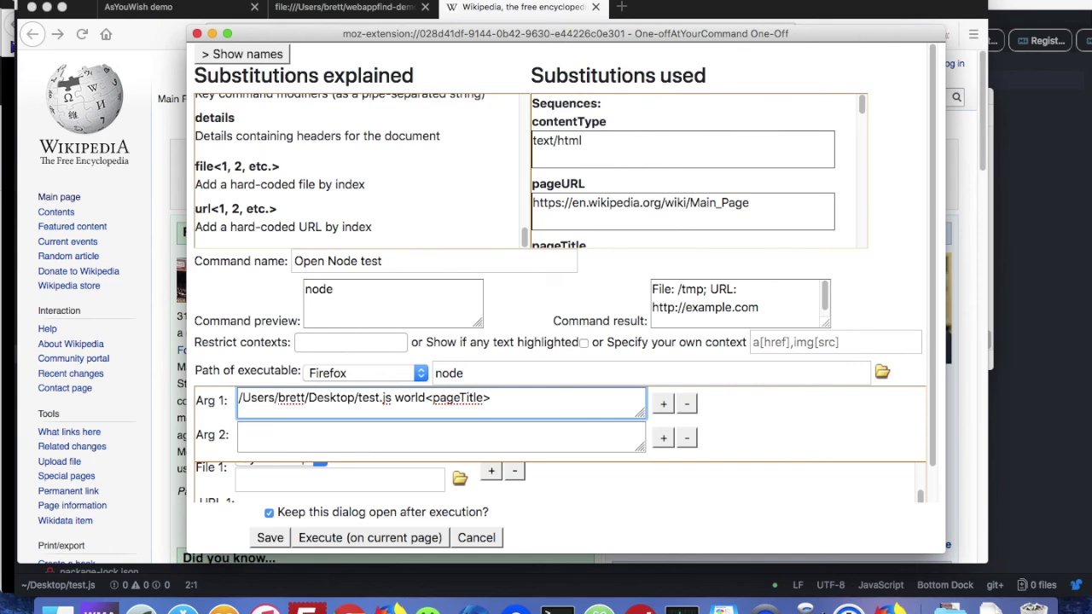
pyautogui.write('here is the tie')
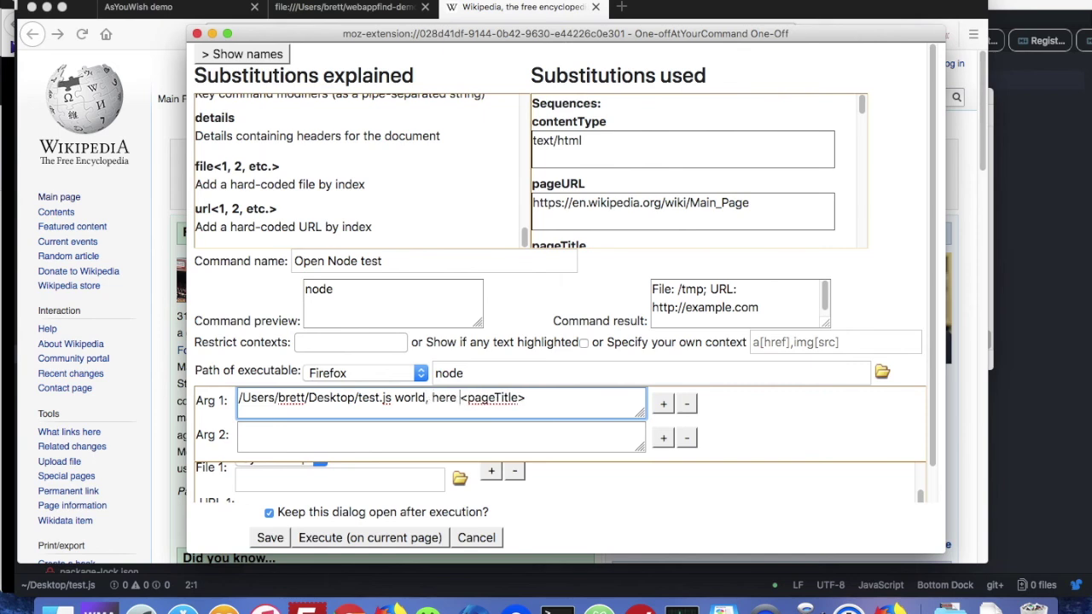
pyautogui.press('BackSpace')
pyautogui.write('tle:')
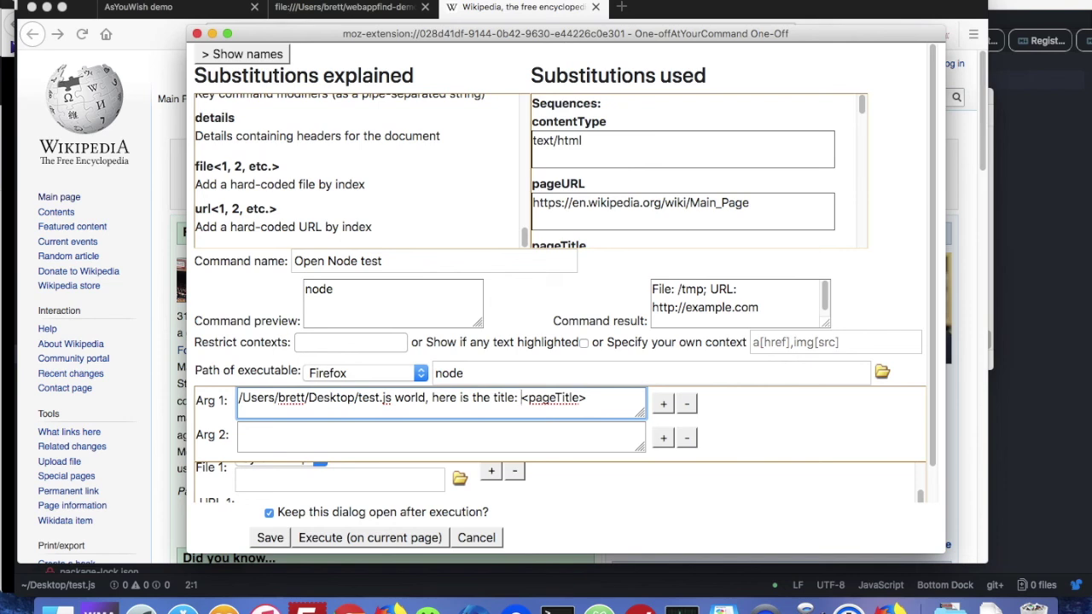
pyautogui.click(331, 538)
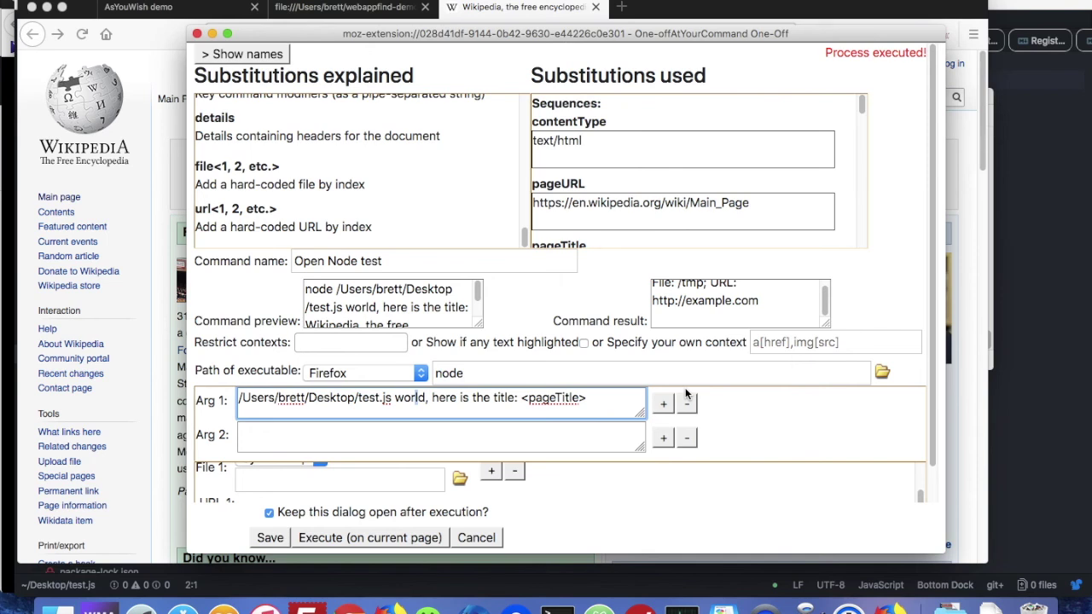
# Step: Move "world, here is the title: <pageTitle>" from the first argument into the second, and execute the command on the current page
pyautogui.write('"')
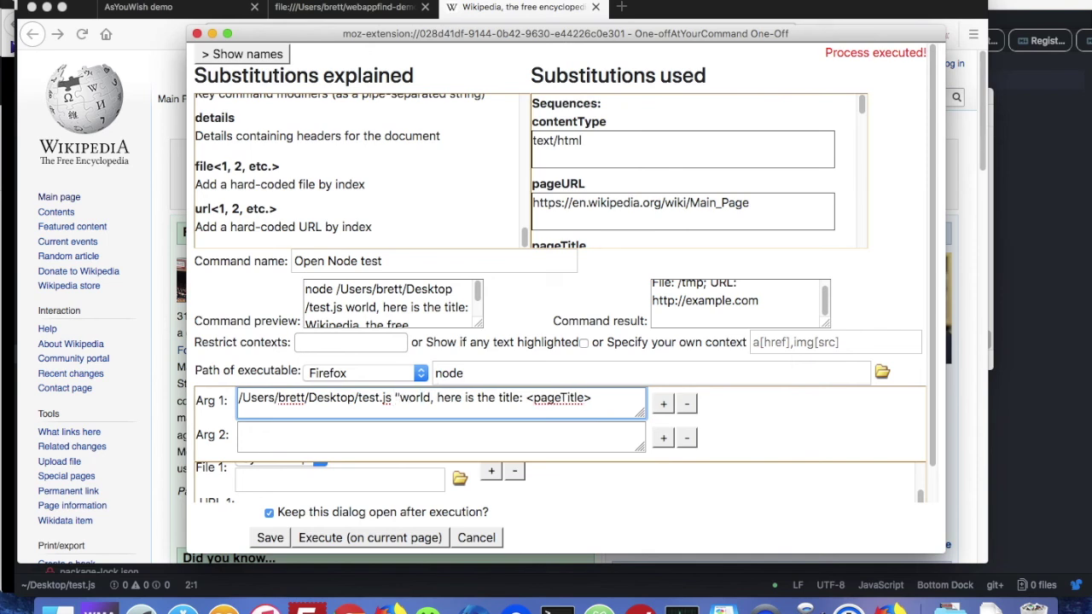
pyautogui.press('shift+super+Right')
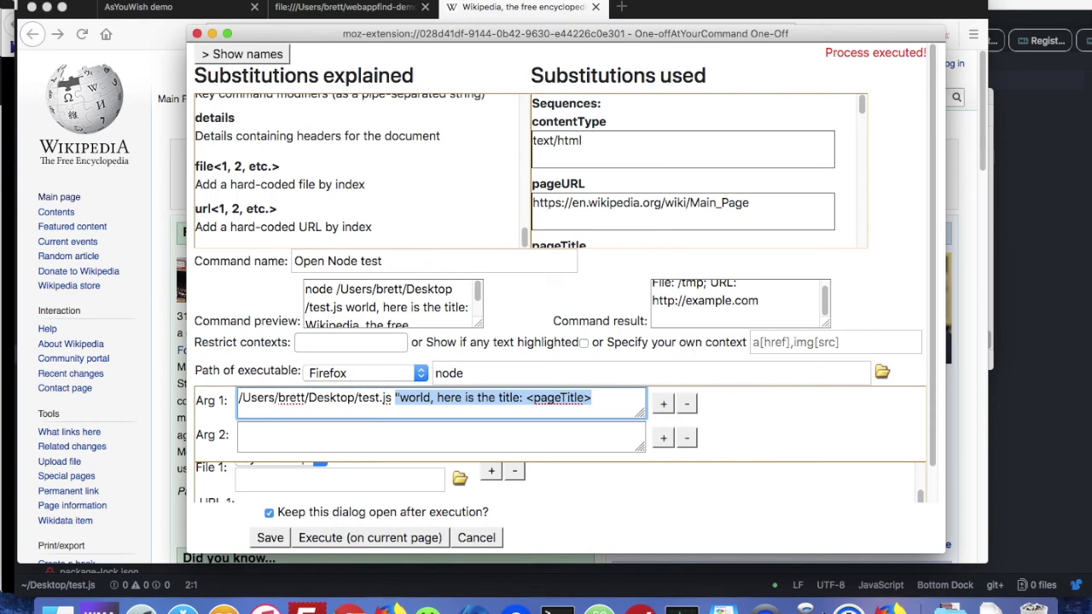
pyautogui.press('BackSpace')
pyautogui.press('BackSpace')
pyautogui.press('BackSpace')
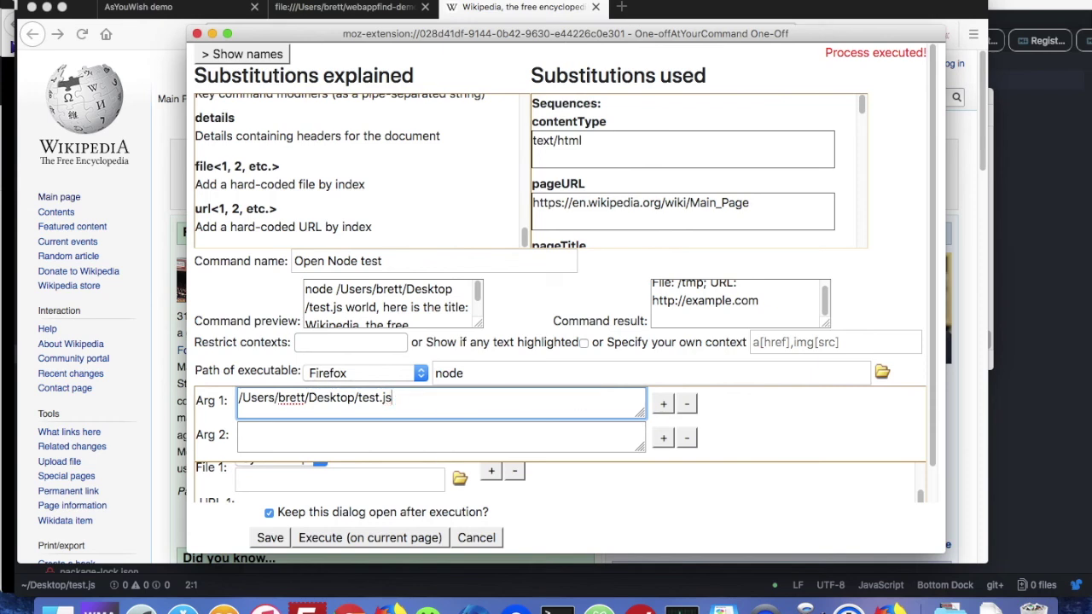
pyautogui.click(512, 437)
pyautogui.press('super+v')
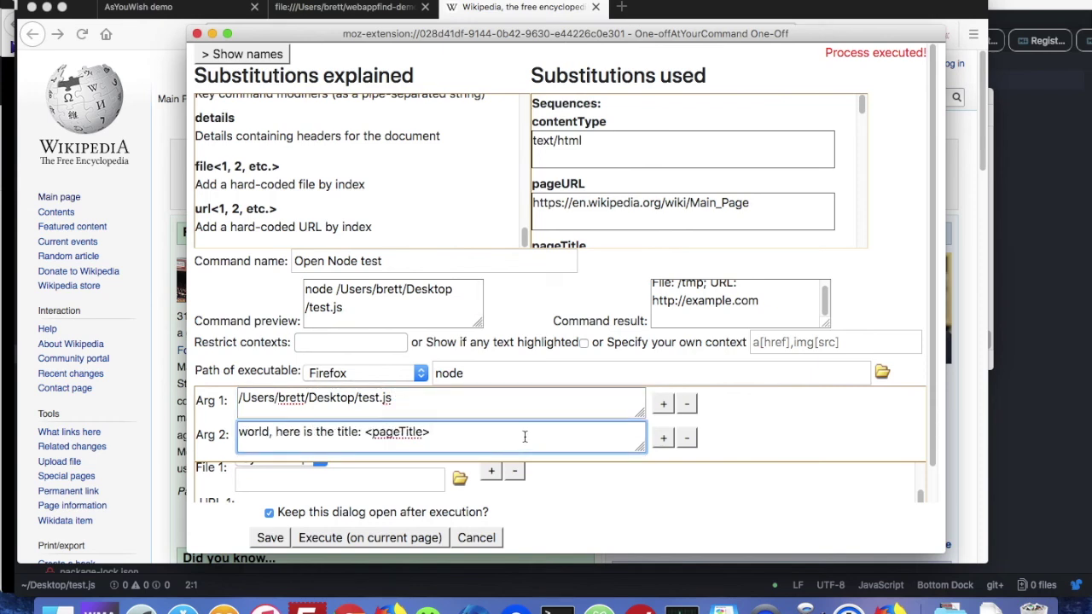
pyautogui.click(344, 539)
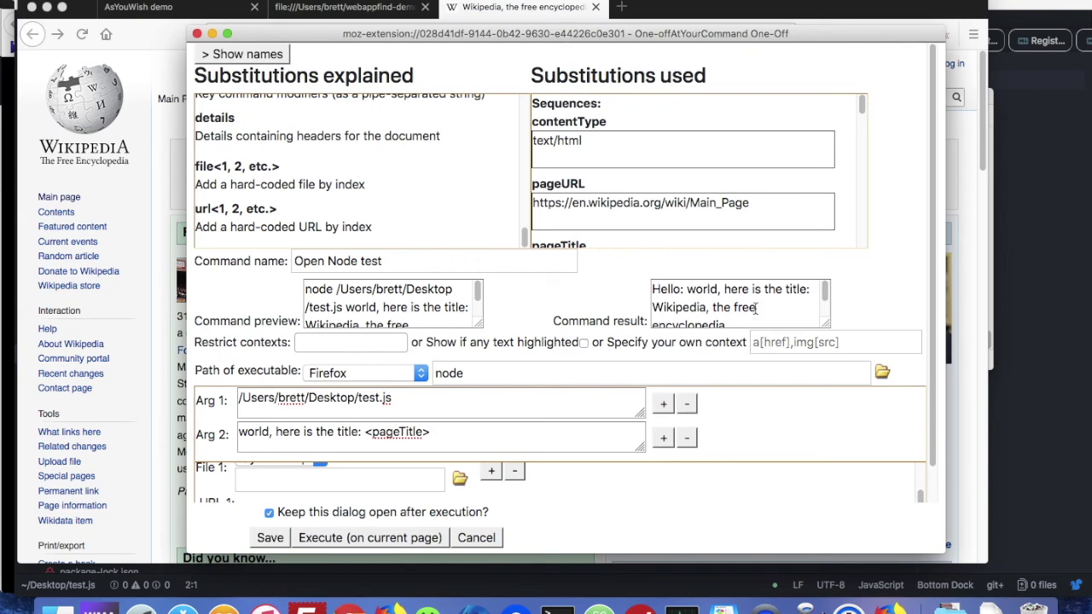
pyautogui.click(460, 373)
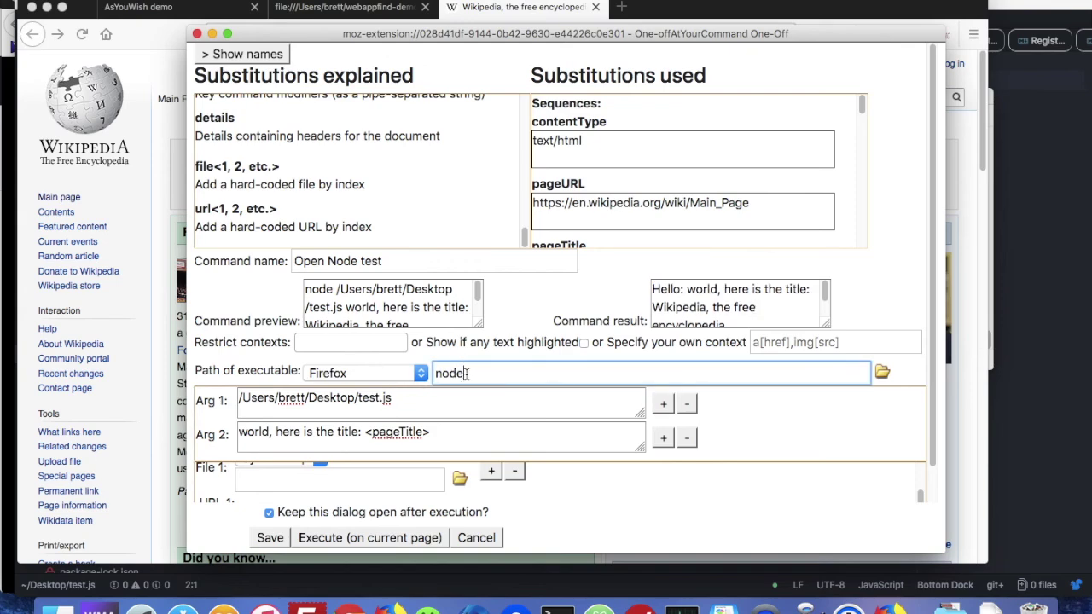
# Step: Compare the command's script path and title argument with the test.js code in the editor and the text in the command result
pyautogui.click(414, 398)
pyautogui.click(1035, 345)
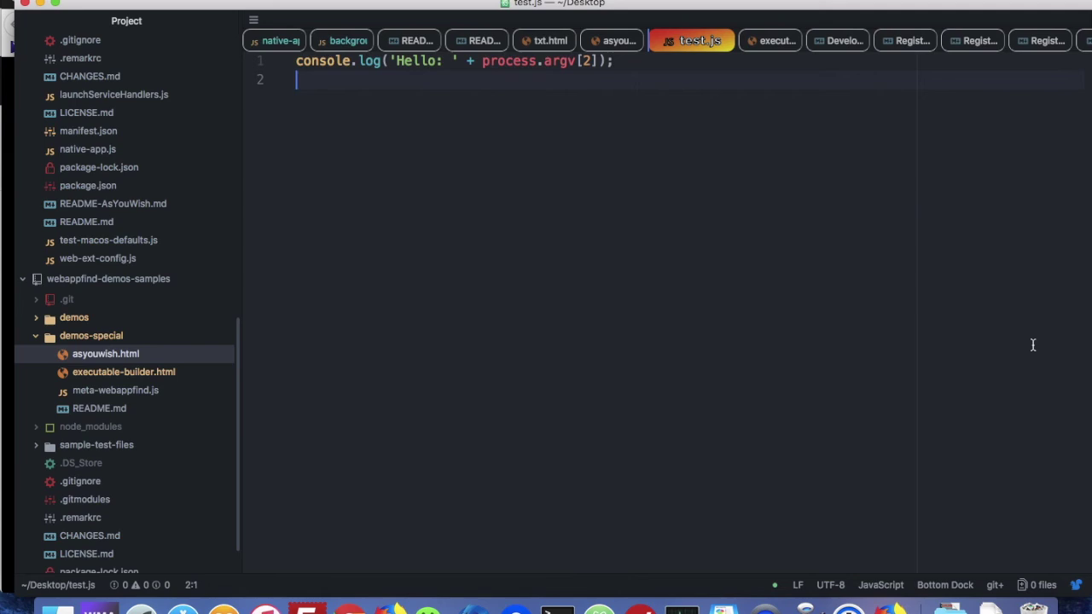
pyautogui.press('super+Tab')
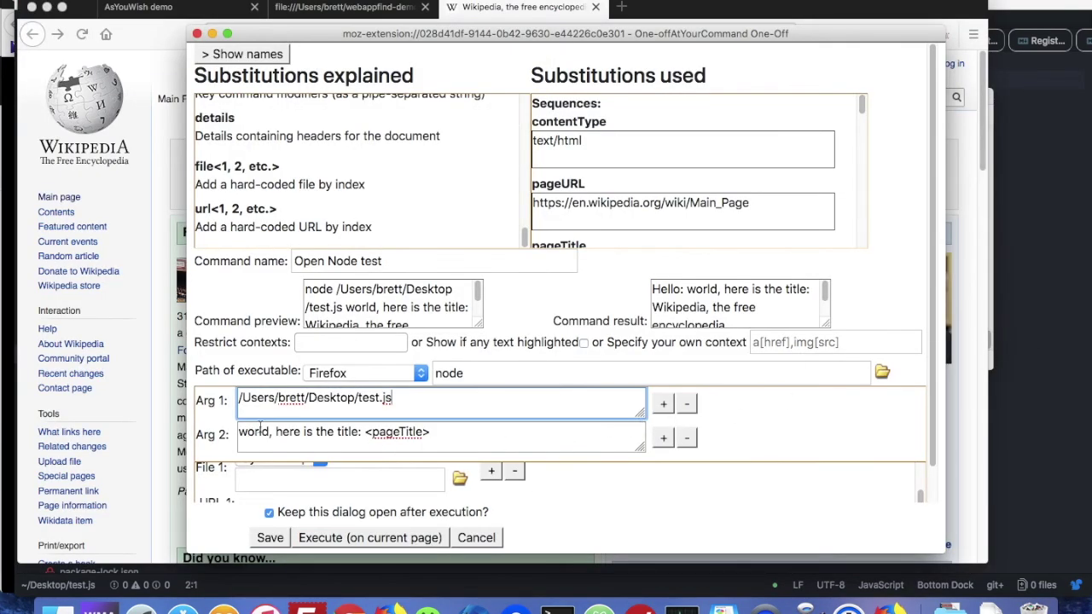
pyautogui.moveTo(241, 433); pyautogui.dragTo(469, 446)
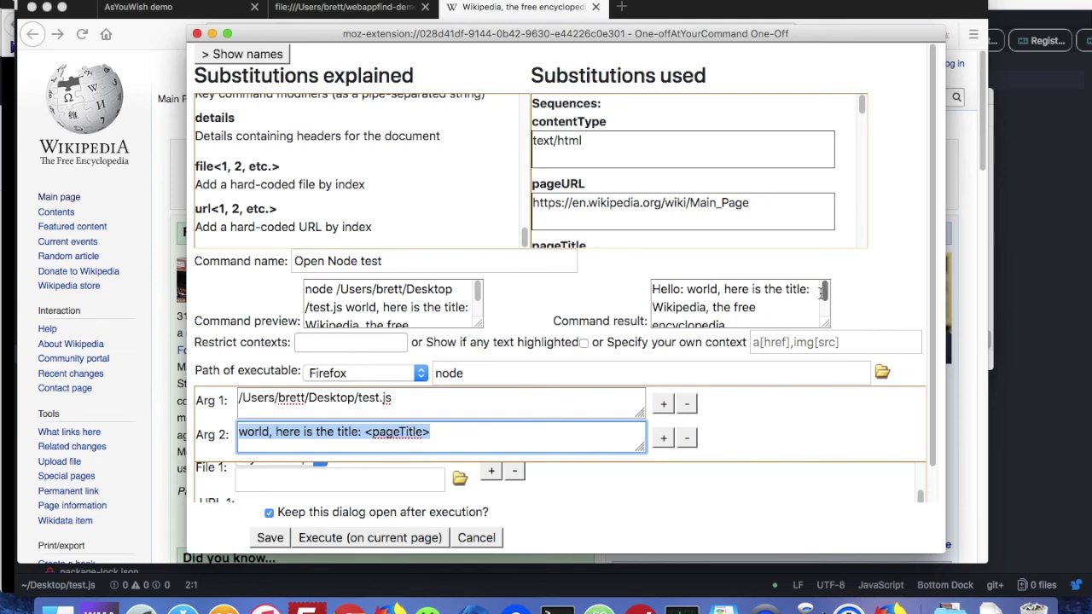
pyautogui.click(1024, 260)
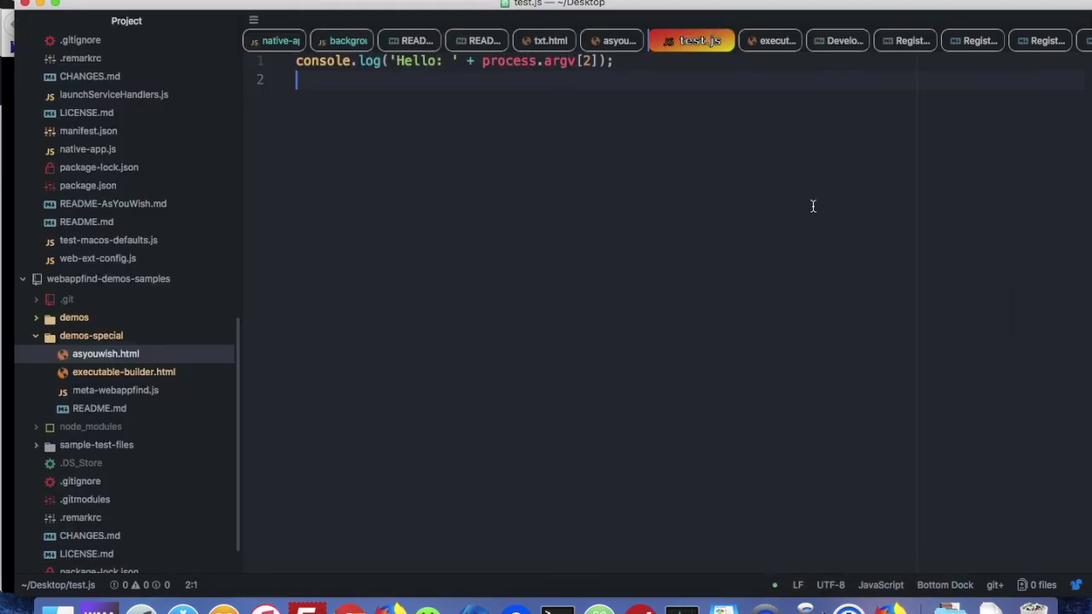
pyautogui.press('super+Tab')
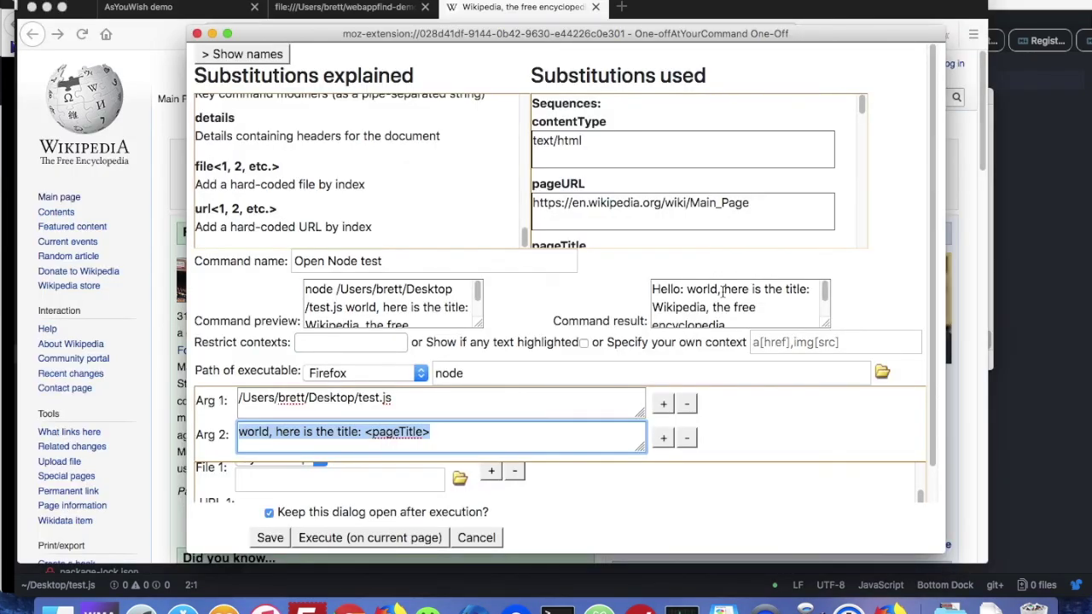
pyautogui.click(723, 289)
pyautogui.moveTo(807, 290); pyautogui.dragTo(723, 290)
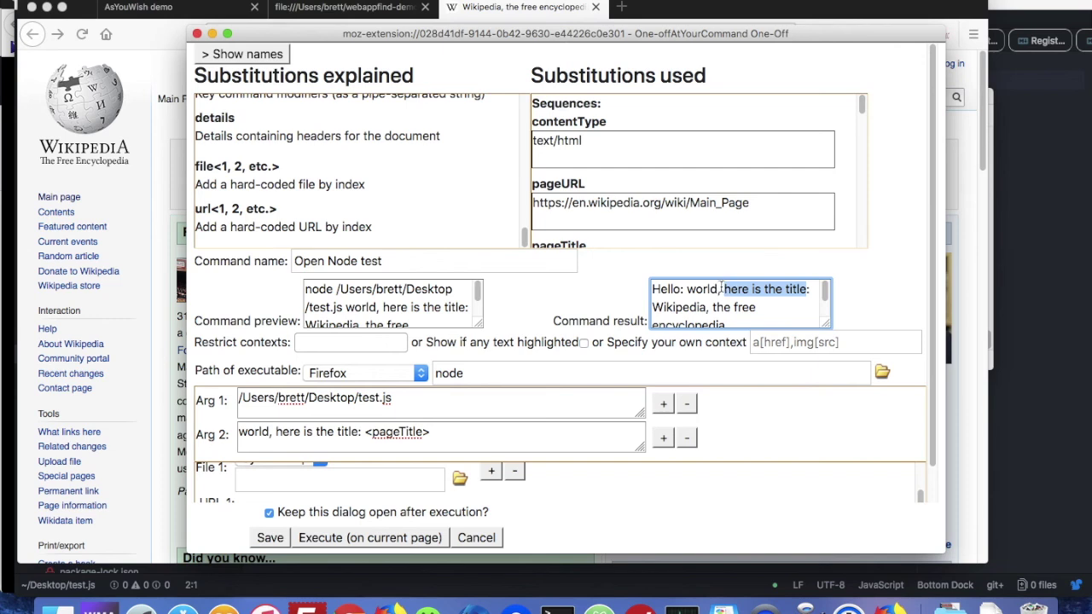
pyautogui.moveTo(652, 307); pyautogui.dragTo(733, 324)
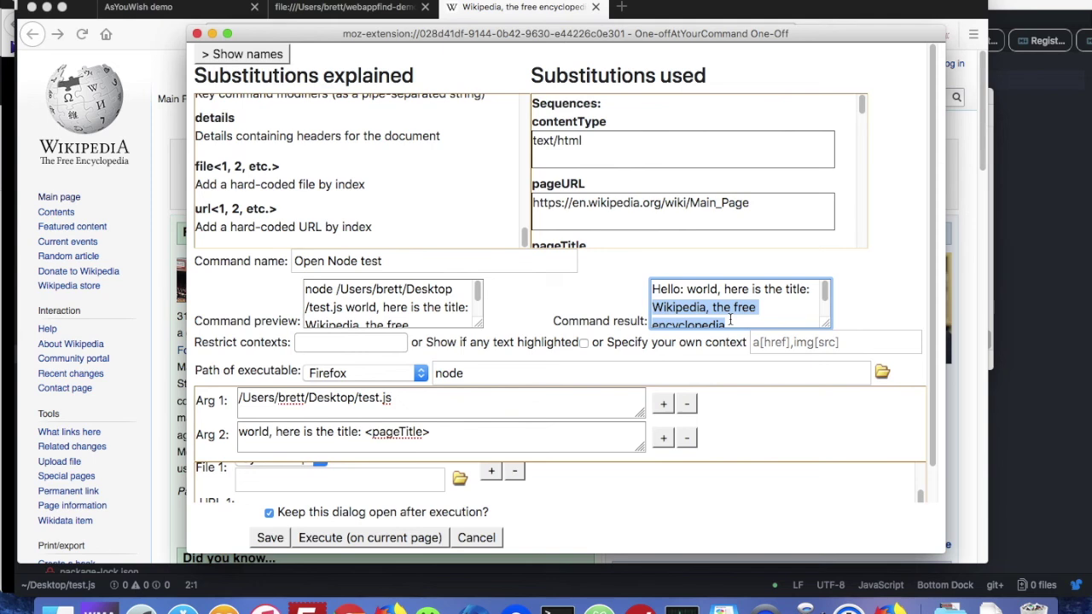
pyautogui.click(305, 429)
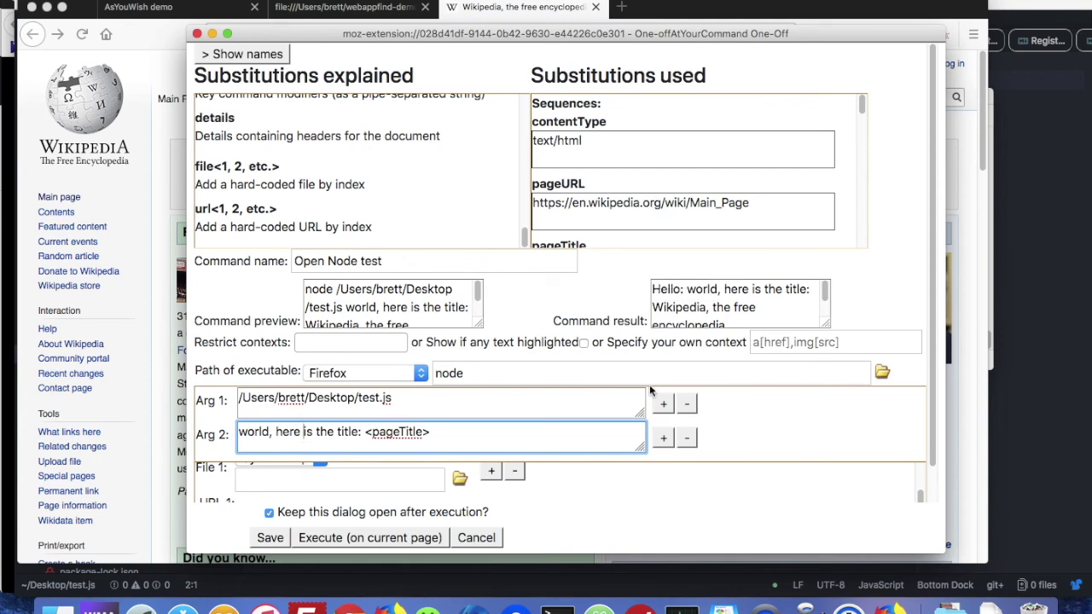
# Step: Close the one-off command dialog and run the saved Open Node test command on the selected text of the Wikipedia page
pyautogui.click(197, 34)
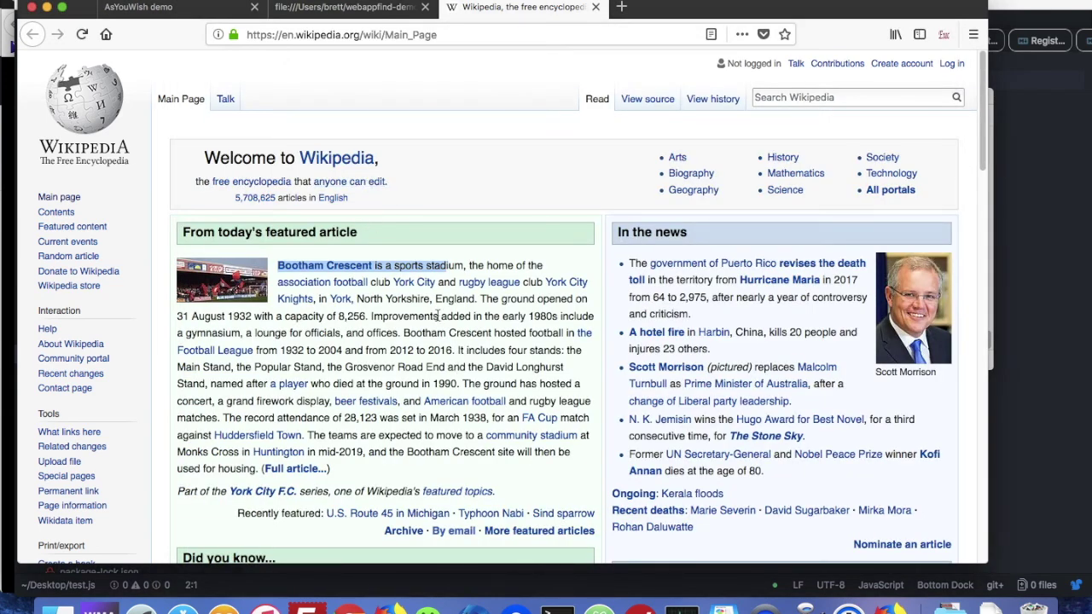
pyautogui.rightClick(413, 266)
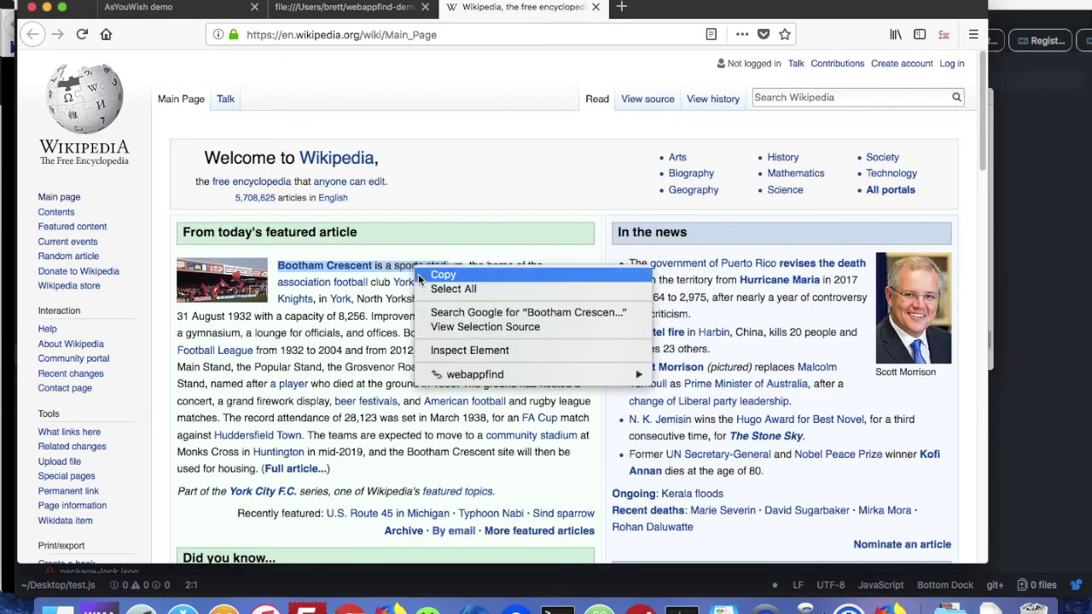
pyautogui.moveTo(468, 375)
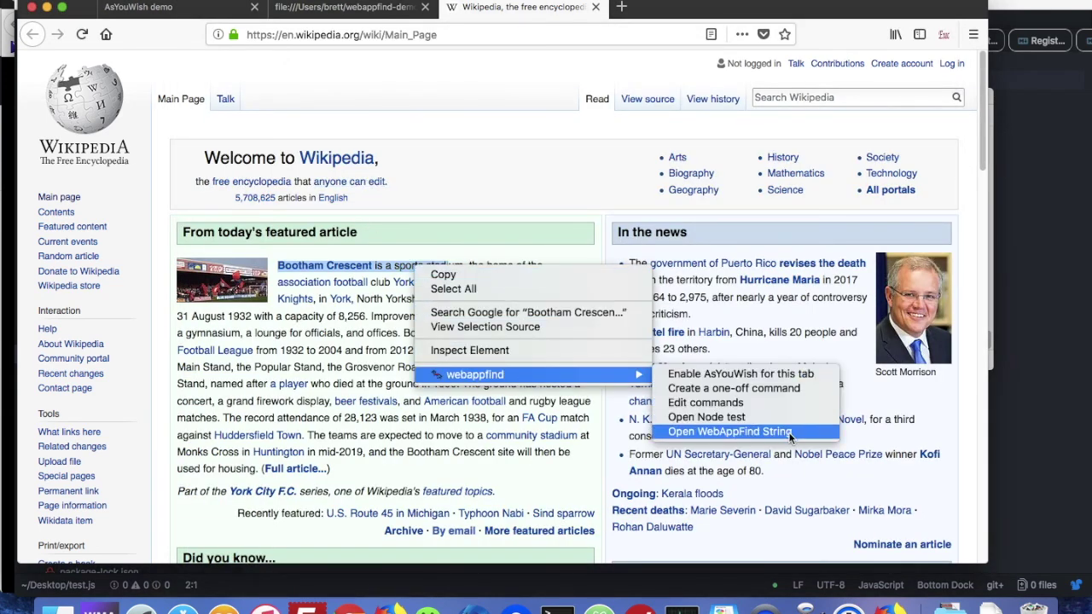
pyautogui.click(762, 420)
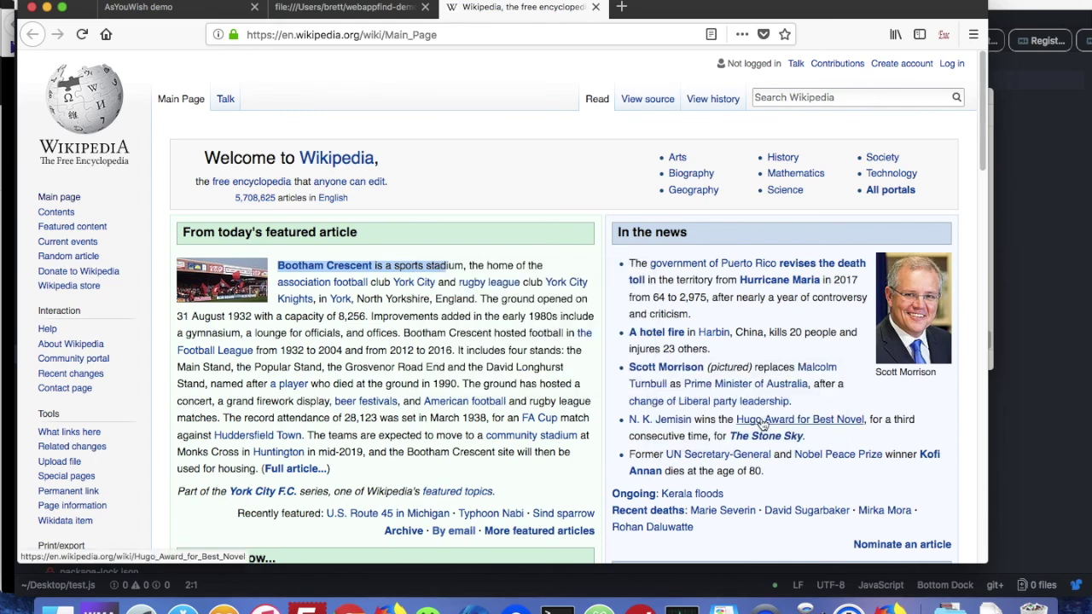
pyautogui.moveTo(762, 422)
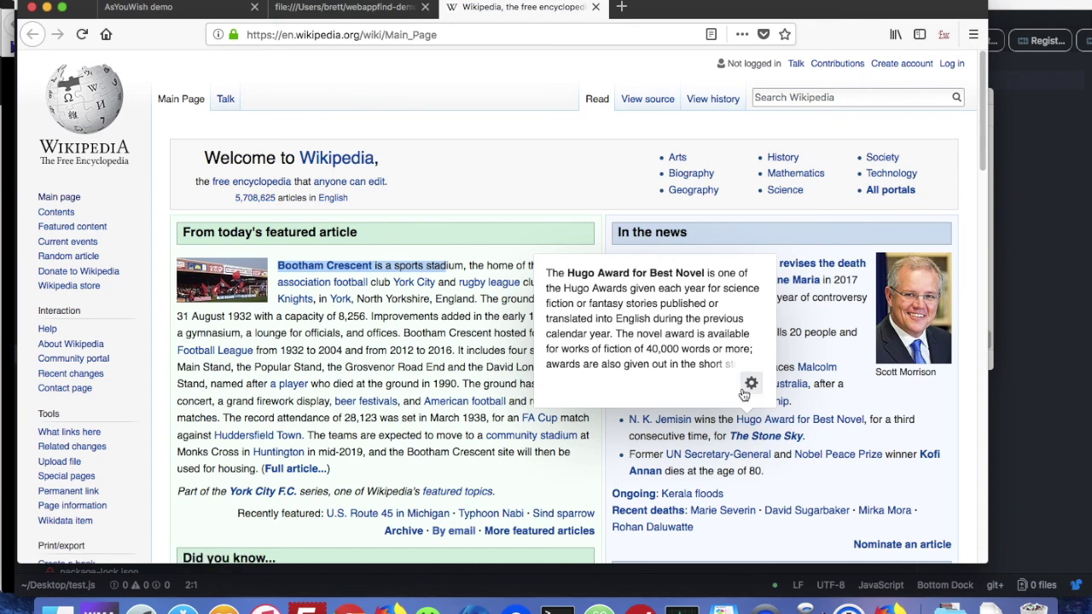
pyautogui.click(1022, 364)
pyautogui.press('super+Tab')
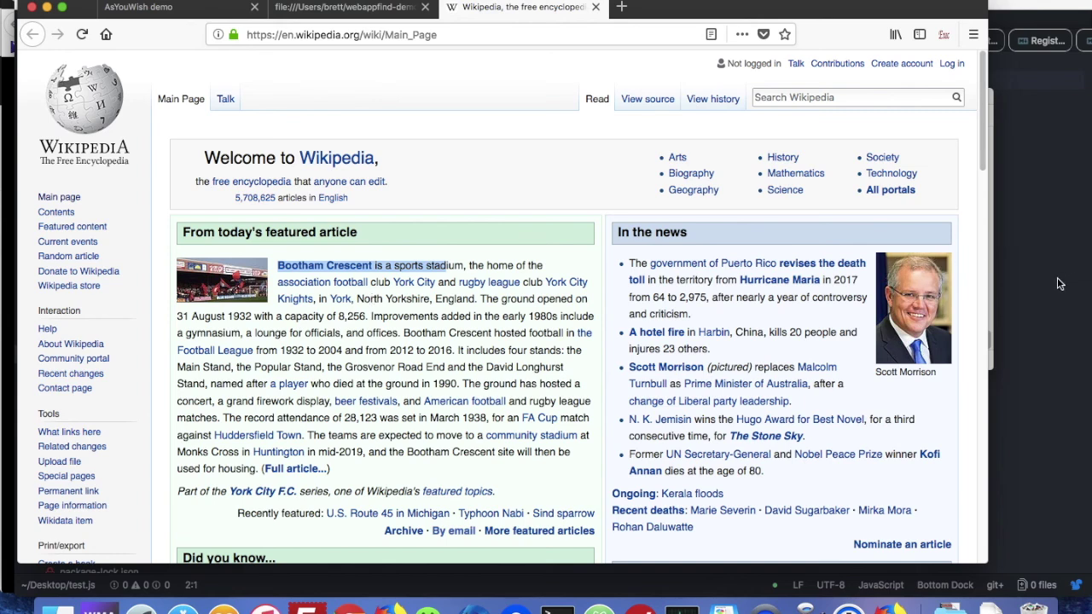
pyautogui.press('super+shift+j')
pyautogui.press('super+w')
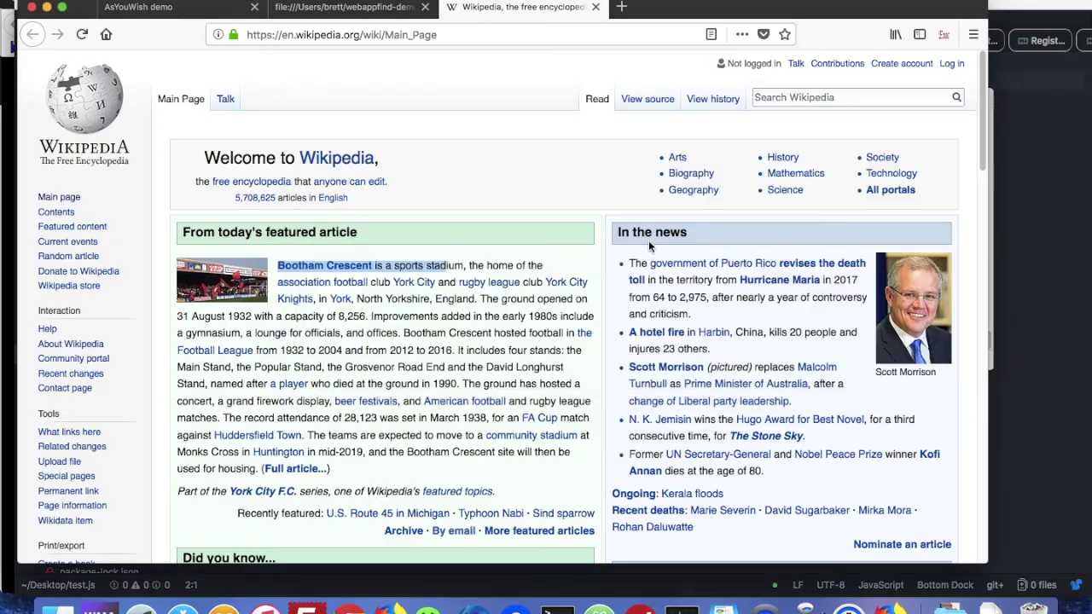
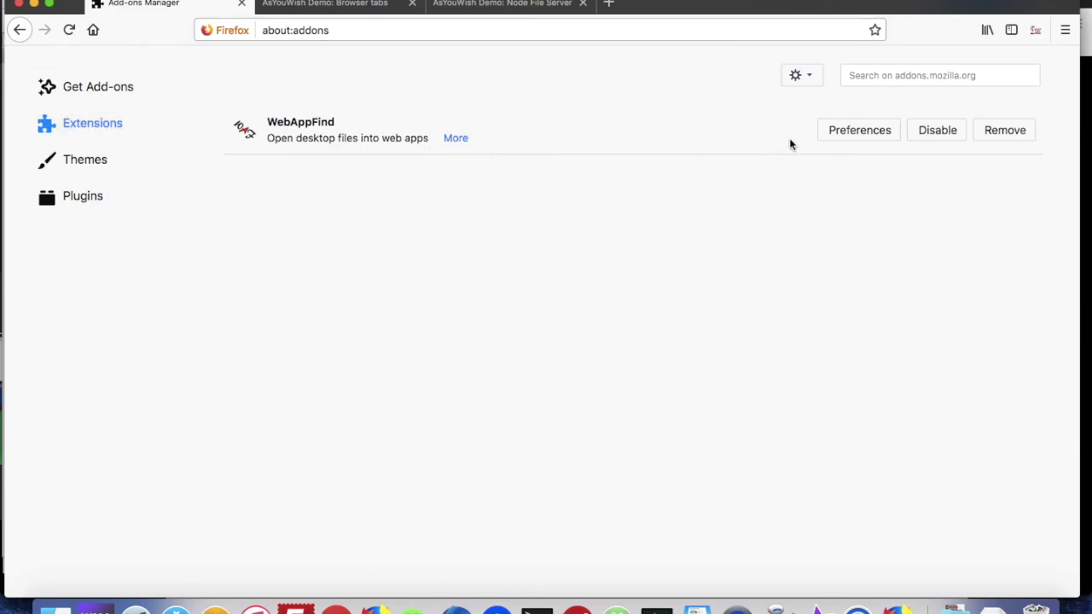
# Step: Open the WebAppFind extension's preferences at its AsYouWish allowed sites list
pyautogui.click(841, 129)
pyautogui.scroll(-3, 564, 228)
pyautogui.scroll(3, 546, 229)
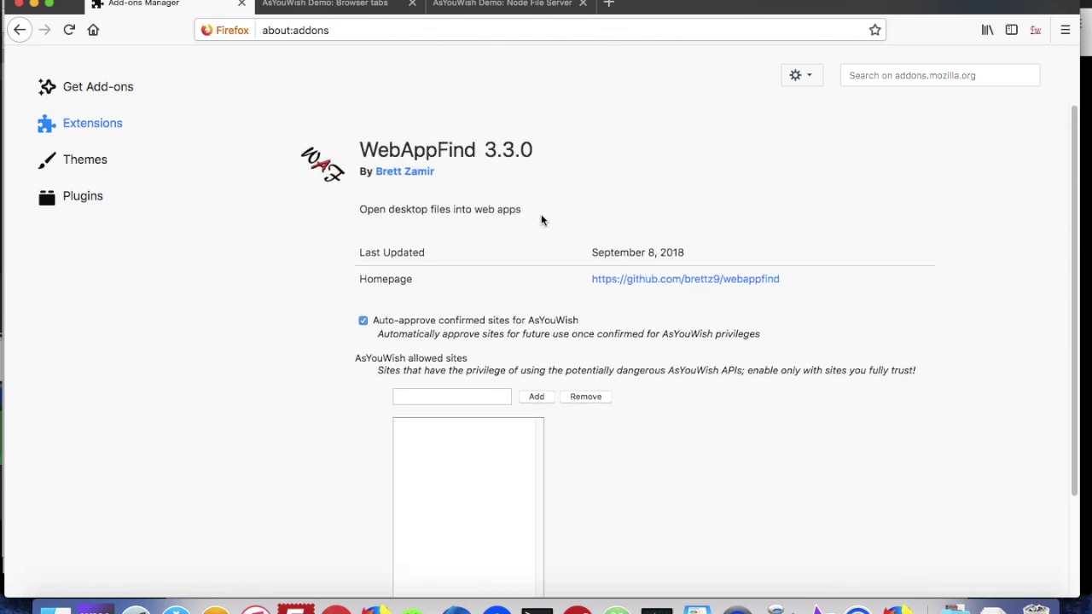
pyautogui.scroll(-3, 541, 220)
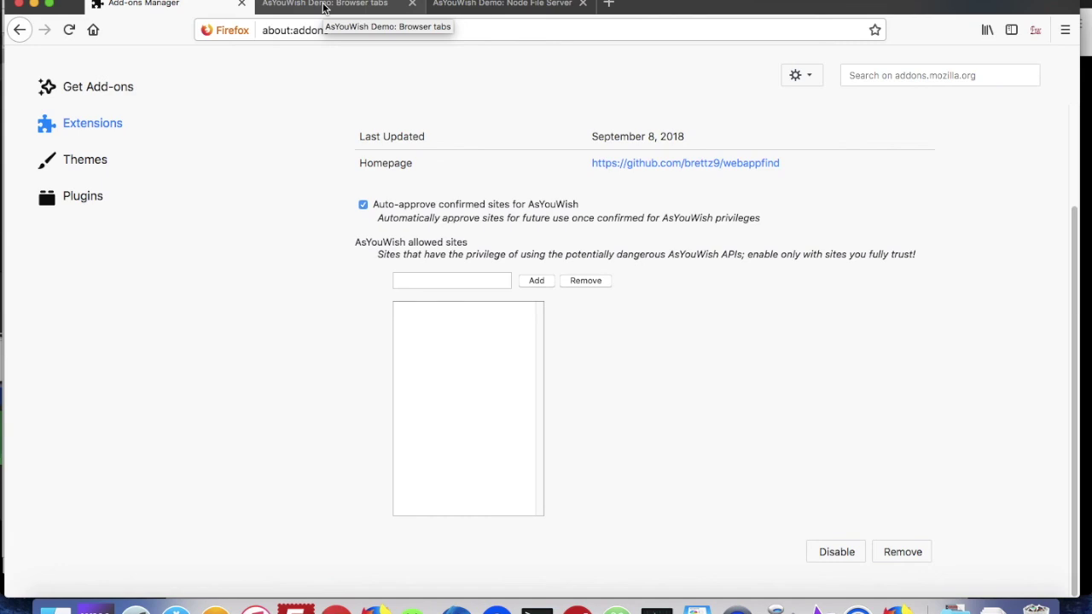
pyautogui.click(324, 7)
pyautogui.click(542, 34)
pyautogui.press('super+a')
pyautogui.hotkey('ctrl', 'shift', 'Tab')
pyautogui.click(457, 278)
pyautogui.press('super+v')
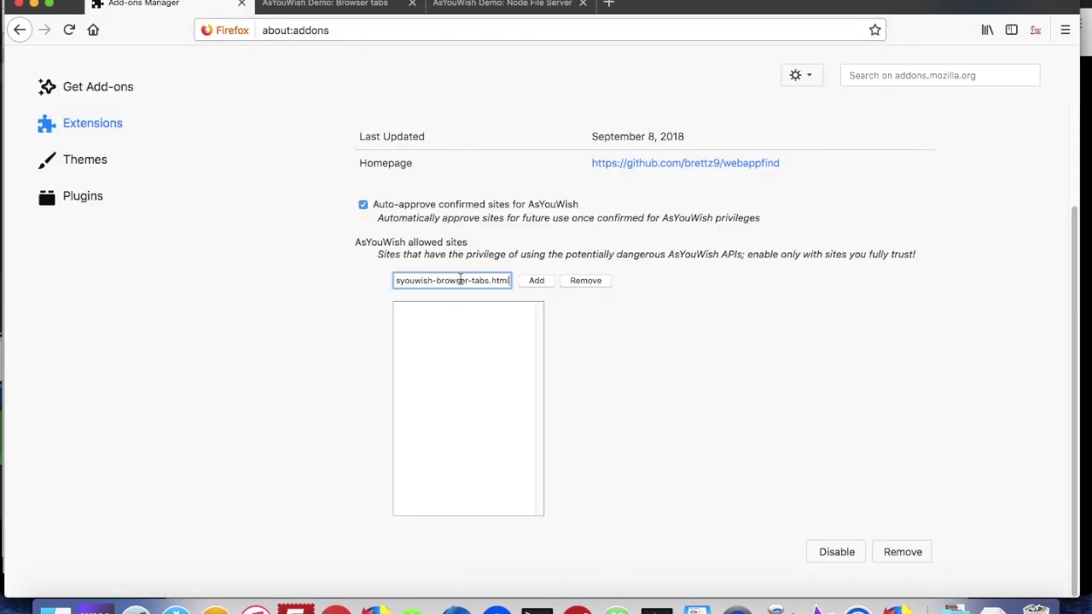
pyautogui.click(534, 281)
pyautogui.scroll(-3, 531, 286)
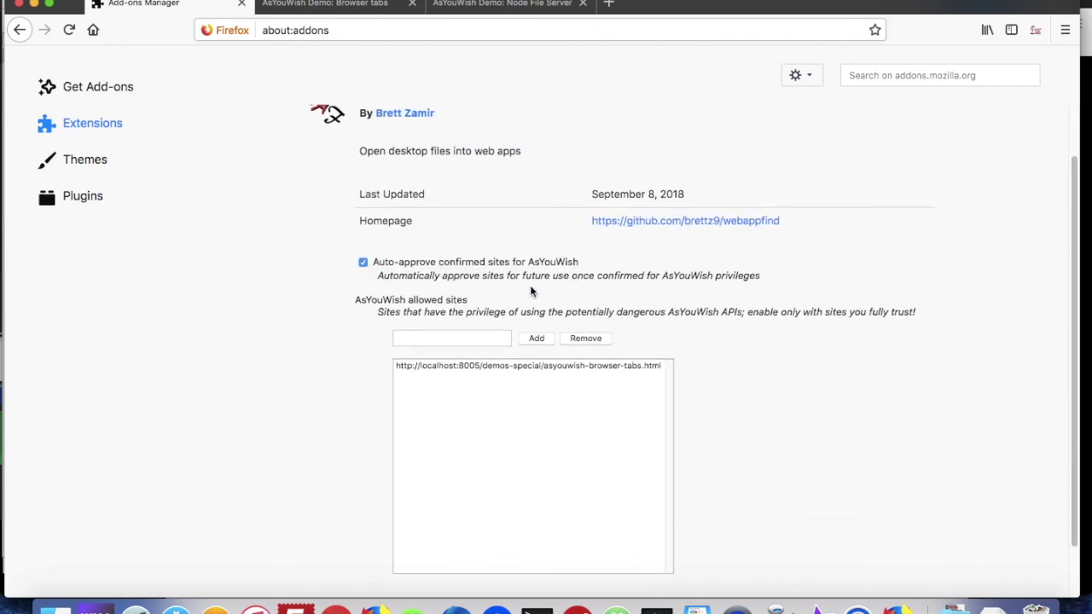
pyautogui.click(474, 10)
pyautogui.click(466, 31)
pyautogui.press('super+c')
pyautogui.press('super+1')
pyautogui.click(488, 279)
pyautogui.press('super+v')
pyautogui.click(531, 281)
pyautogui.scroll(-3, 531, 284)
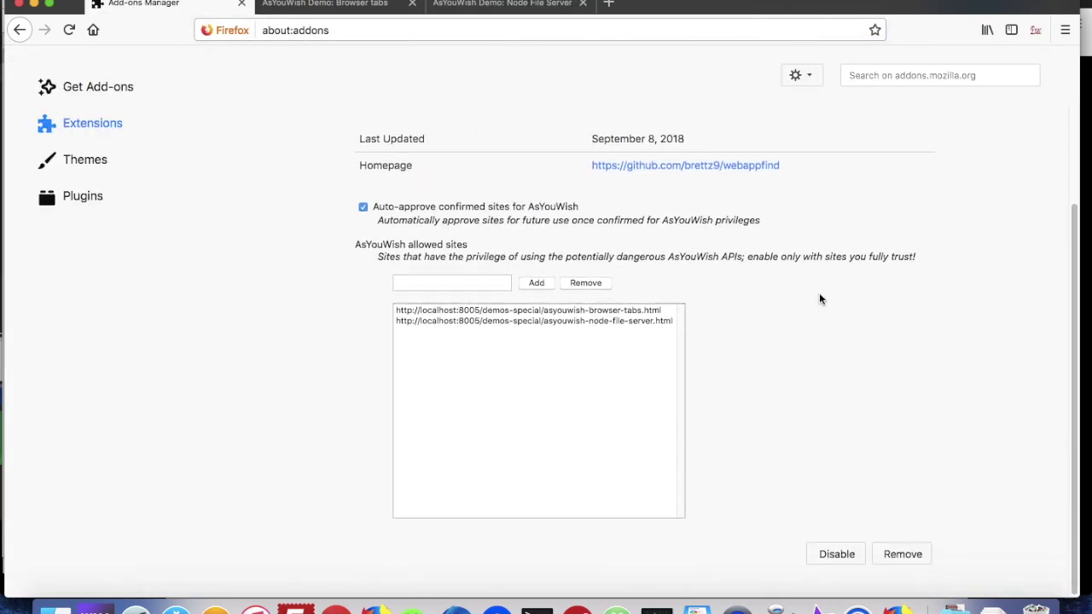
pyautogui.click(537, 318)
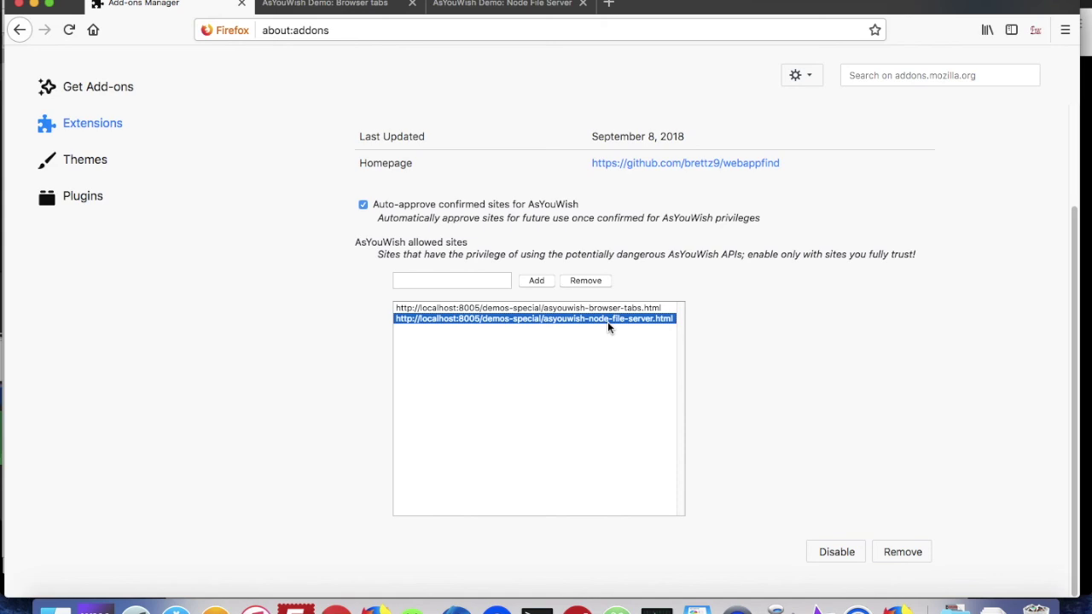
# Step: Examine the list of open tab titles on the AsYouWish Browser tabs demo page
pyautogui.click(332, 8)
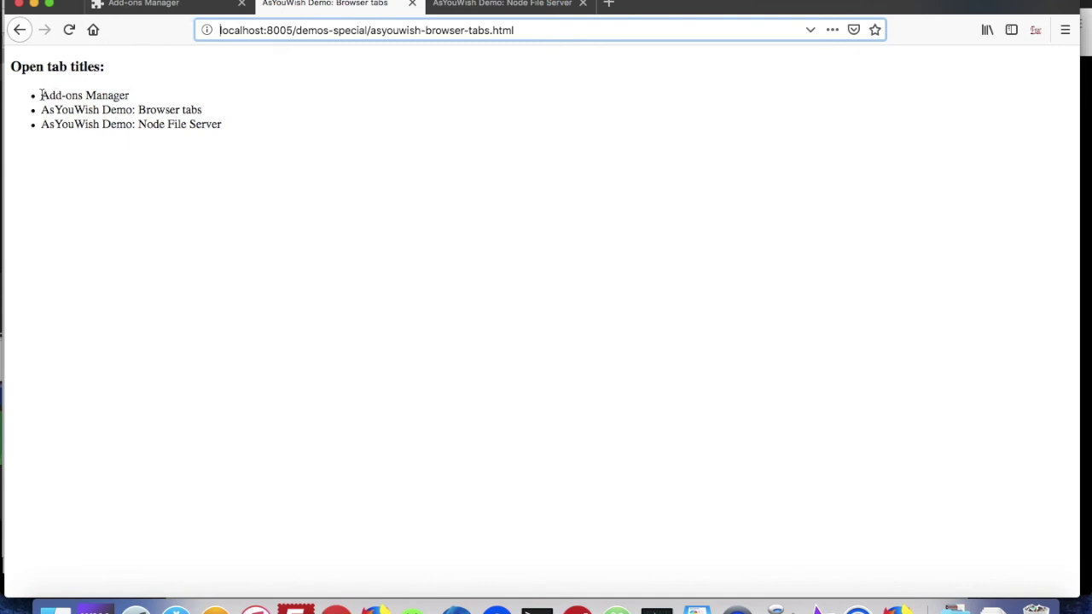
pyautogui.moveTo(40, 96); pyautogui.dragTo(231, 133)
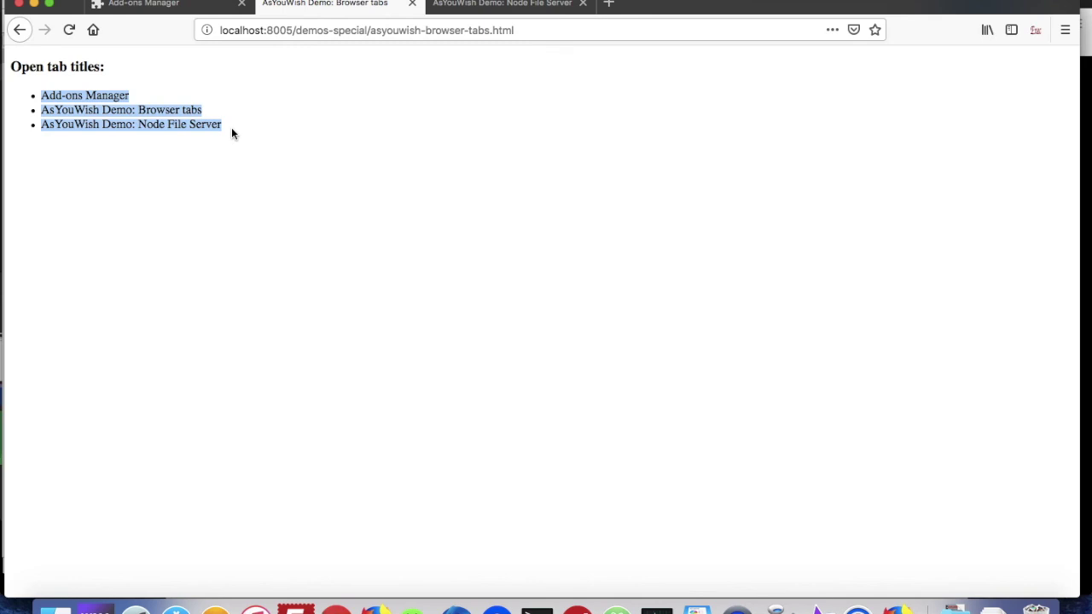
pyautogui.click(248, 133)
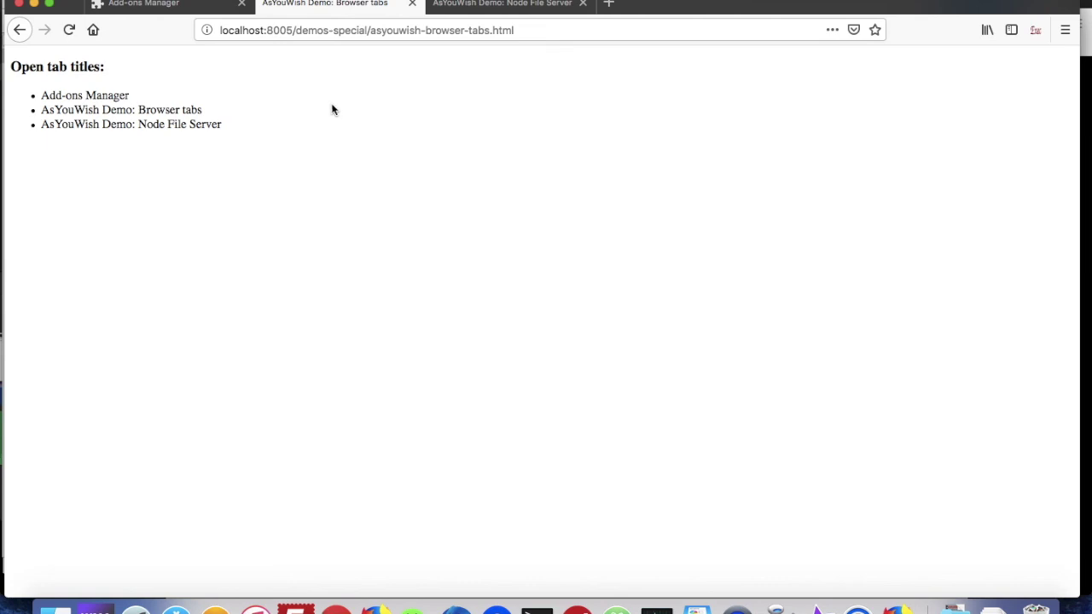
# Step: Reload the Node File Server demo, browse through Users into the personal home folder, and return to the Users listing
pyautogui.click(501, 5)
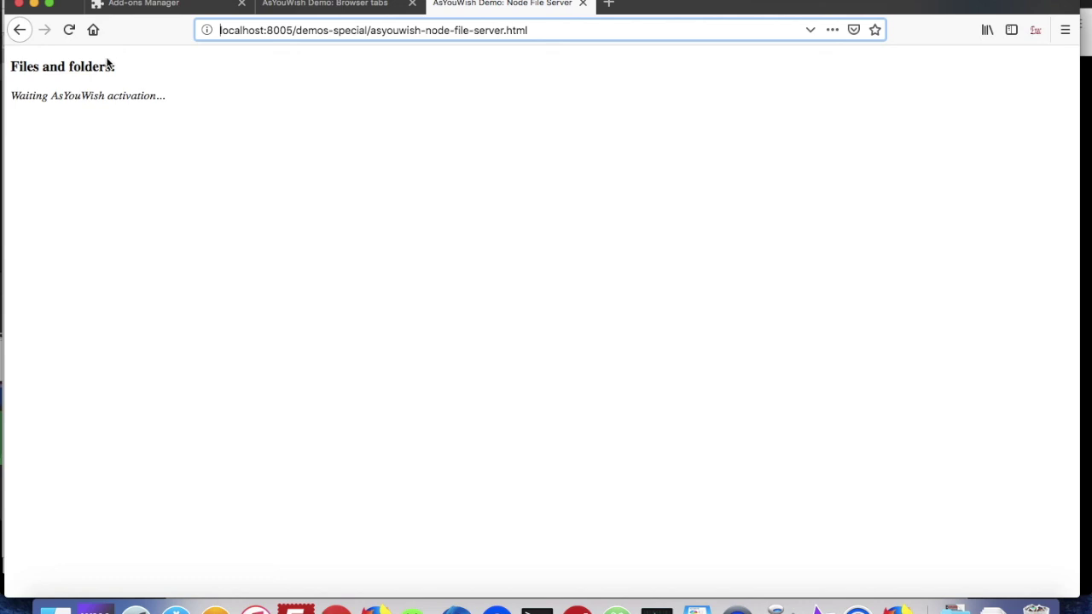
pyautogui.click(66, 33)
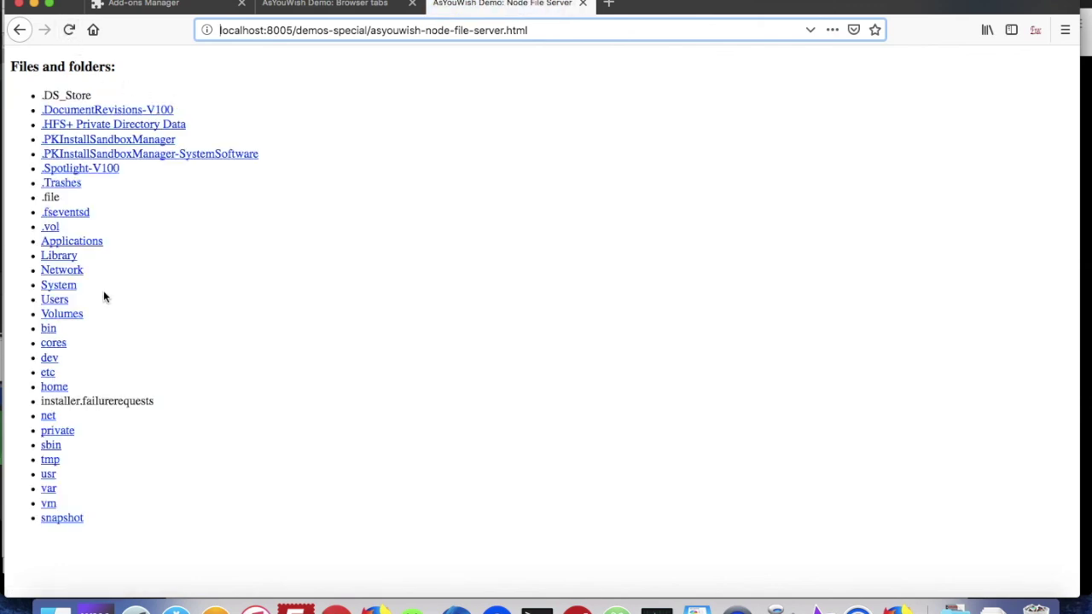
pyautogui.click(53, 302)
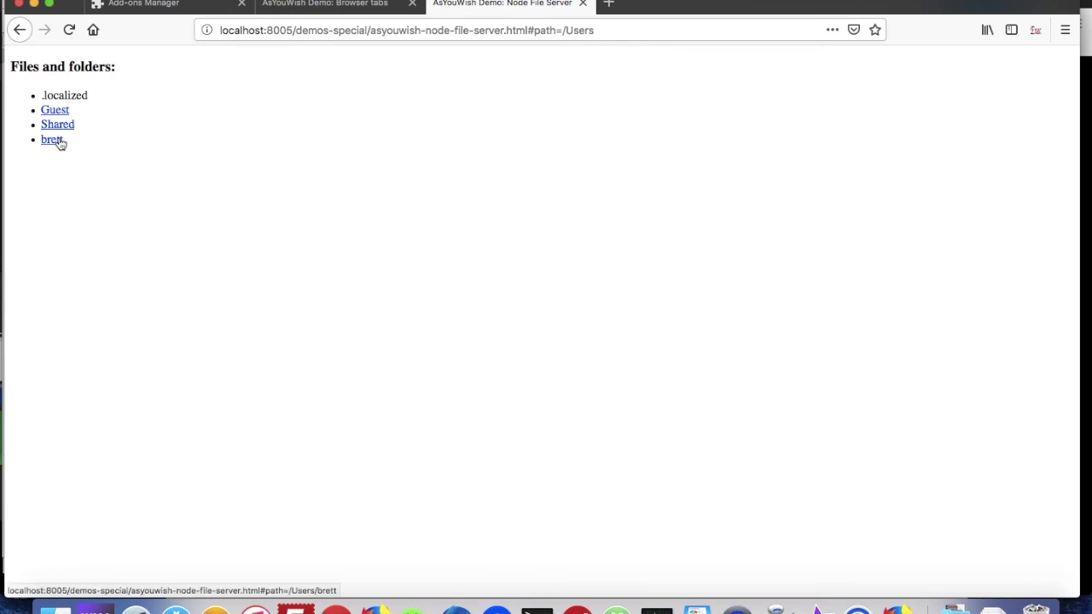
pyautogui.click(49, 142)
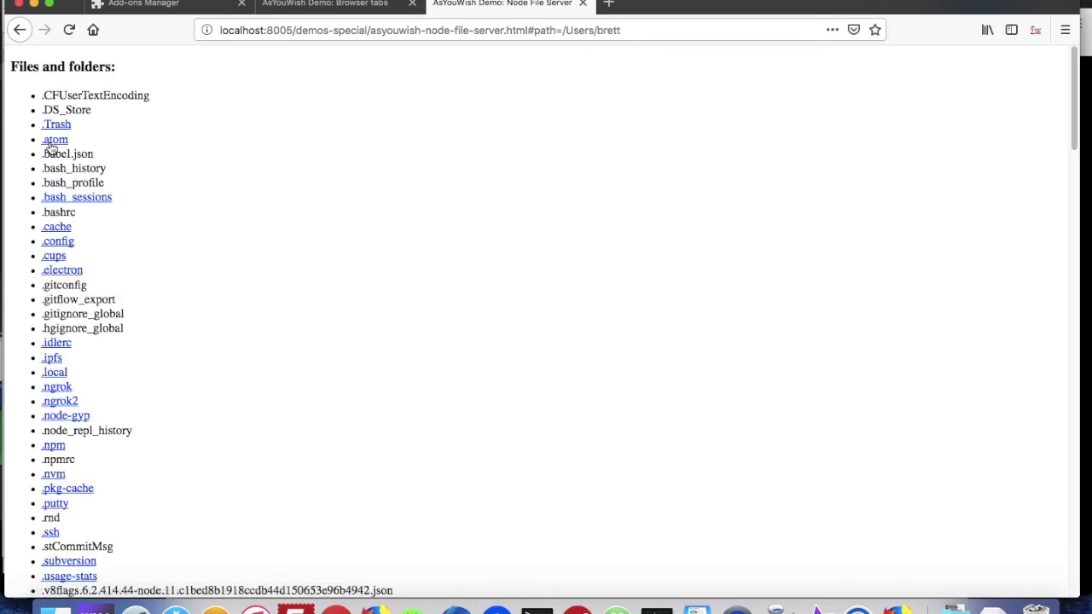
pyautogui.click(19, 31)
pyautogui.click(42, 31)
pyautogui.click(17, 38)
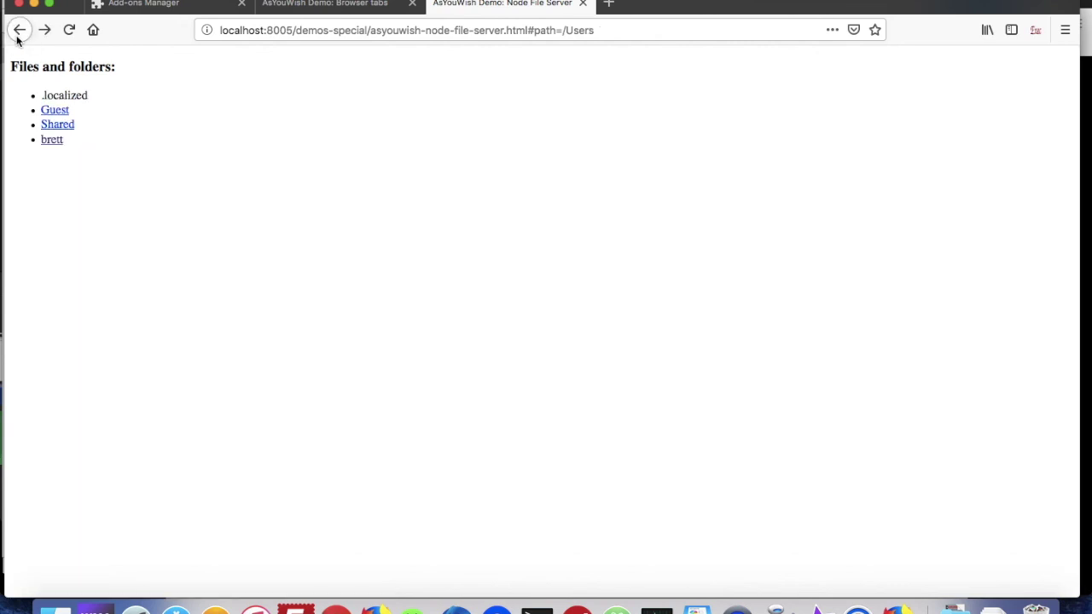
# Step: Remove asyouwish-node-file-server.html from the AsYouWish allowed sites and reload the Node File Server demo to check its access
pyautogui.click(133, 7)
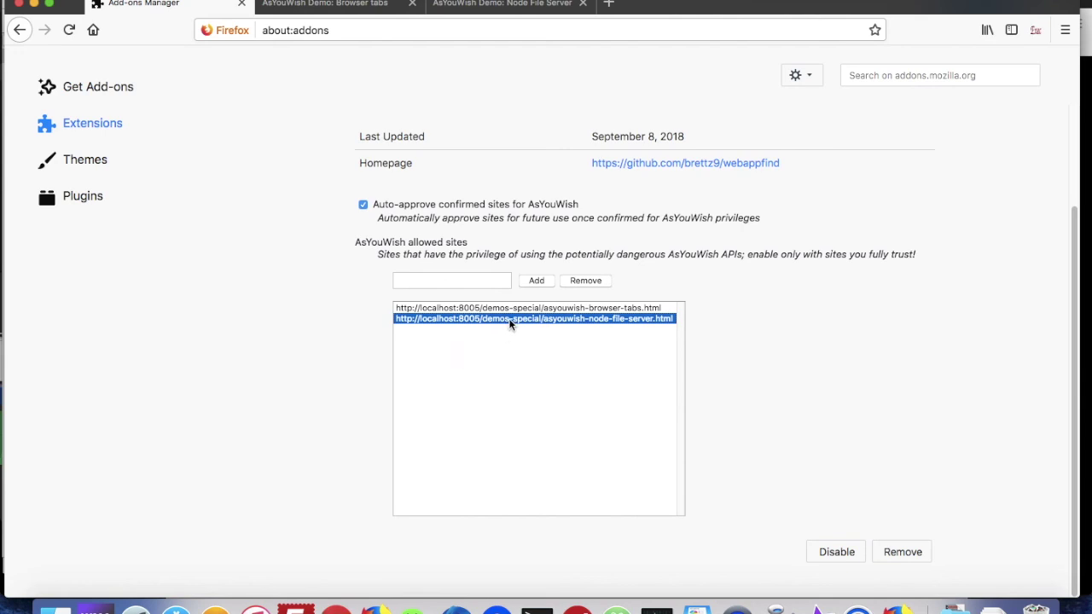
pyautogui.click(586, 281)
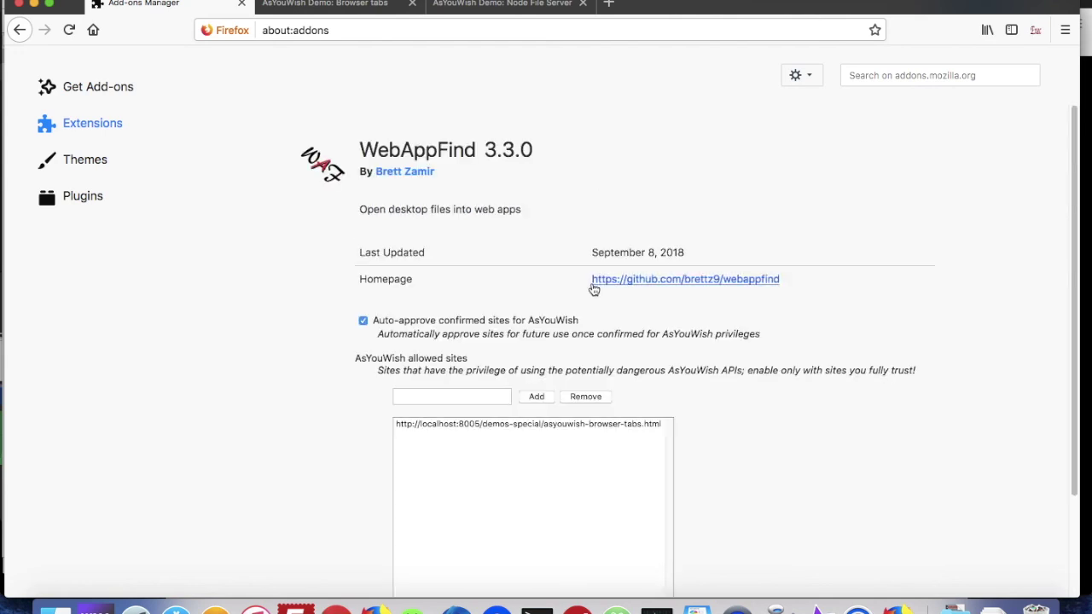
pyautogui.click(502, 7)
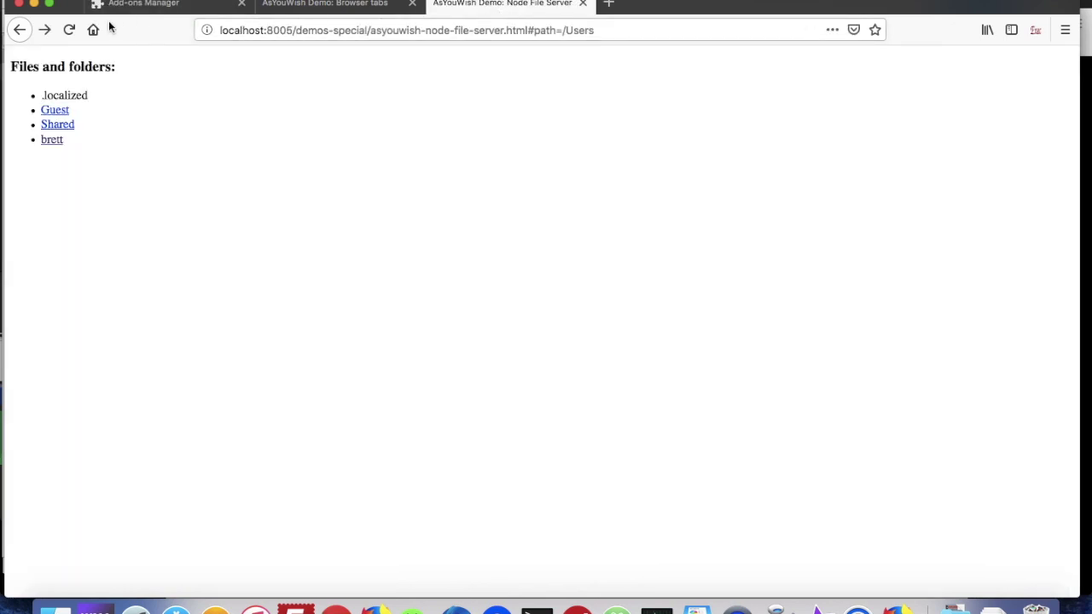
pyautogui.click(70, 30)
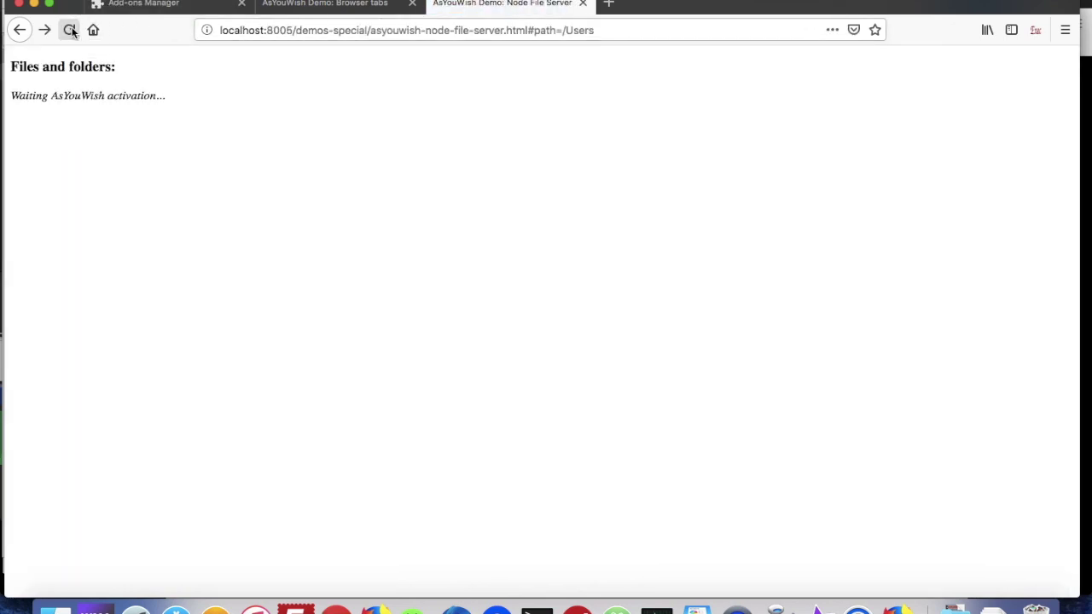
pyautogui.press('super+1')
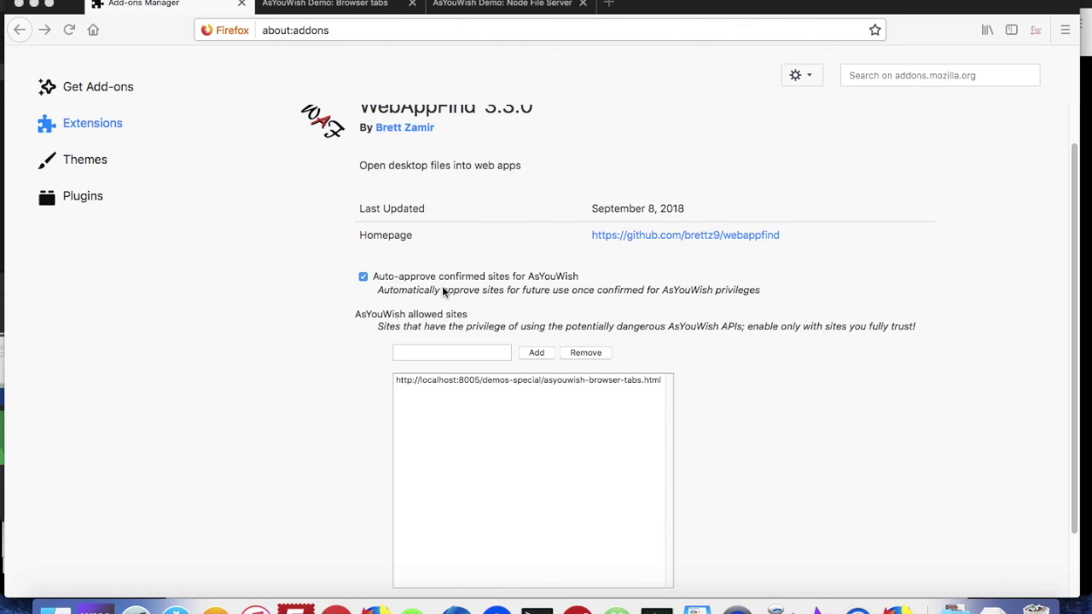